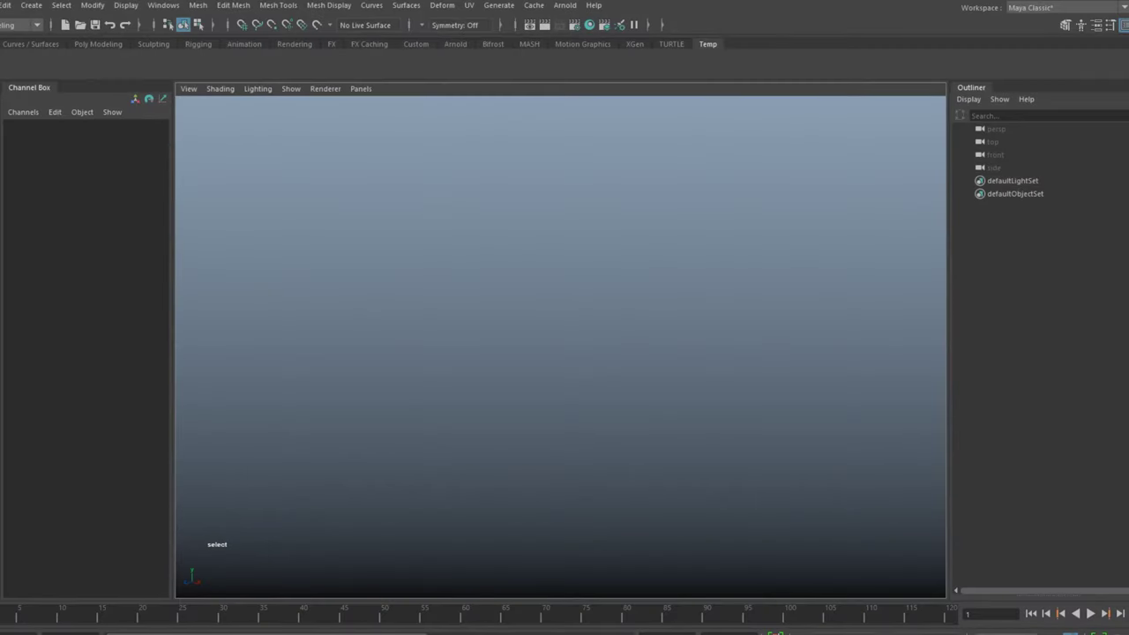
Step: Install the car rig tool on the Temp shelf by dropping install.mel into the Maya viewport
{"action": "left_click_drag", "start_coordinate": [624, 177], "coordinate": [520, 203]}
{"action": "left_click", "coordinate": [431, 351]}
{"action": "left_click_drag", "start_coordinate": [426, 353], "coordinate": [303, 300]}
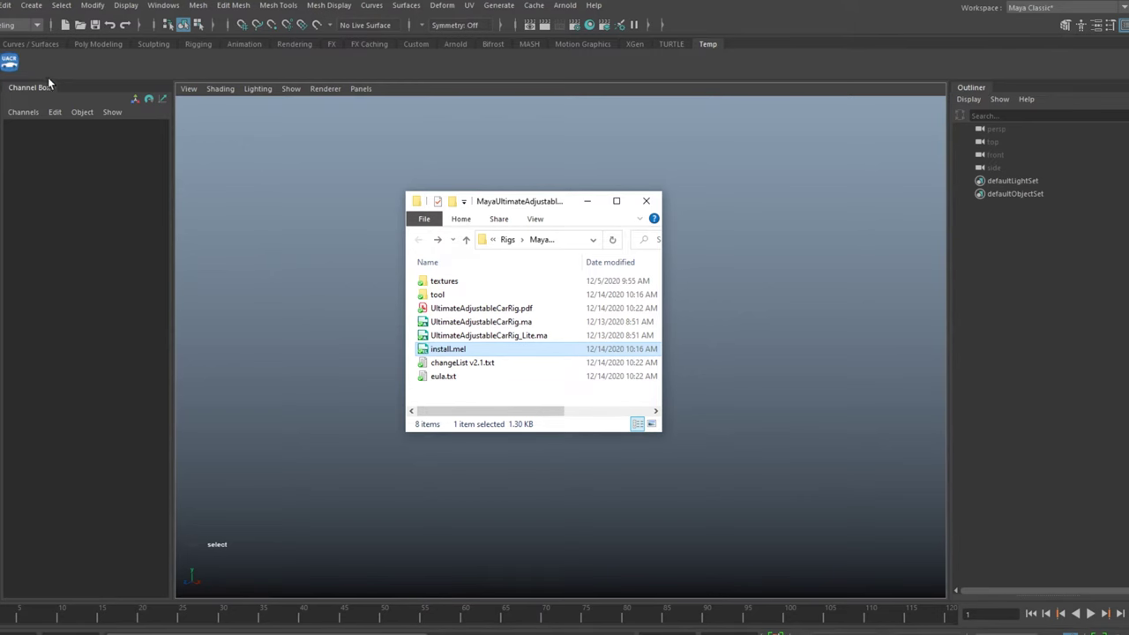
{"action": "left_click", "coordinate": [470, 394]}
{"action": "left_click_drag", "start_coordinate": [494, 207], "coordinate": [1128, 212]}
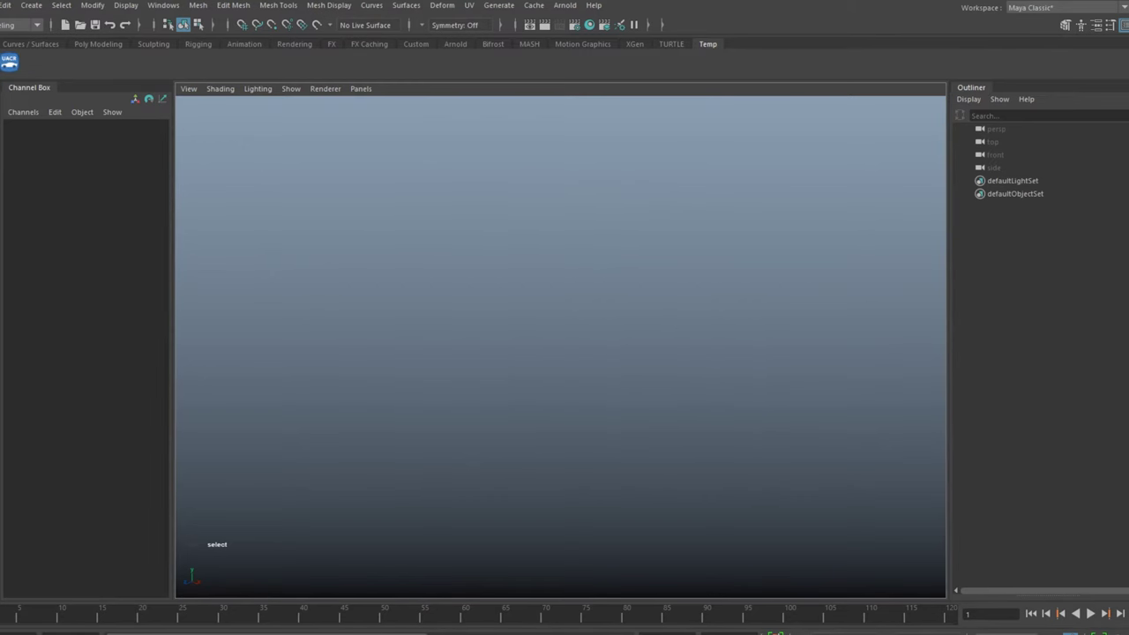
Step: Delete the UACR tool button from the Temp shelf
{"action": "right_click", "coordinate": [13, 67]}
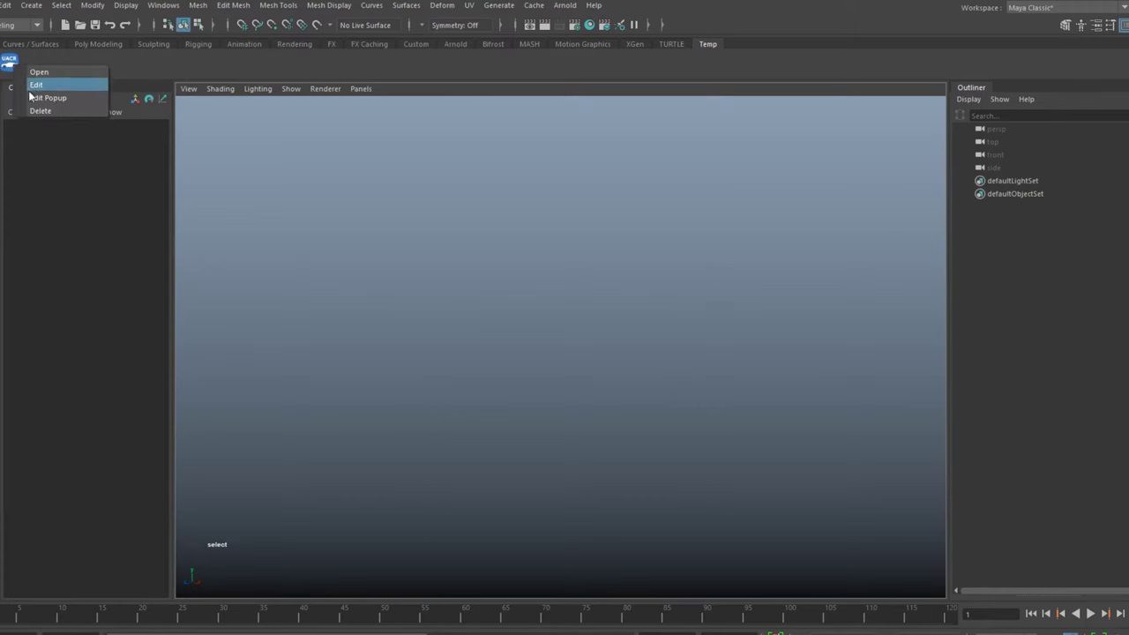
{"action": "left_click", "coordinate": [39, 112]}
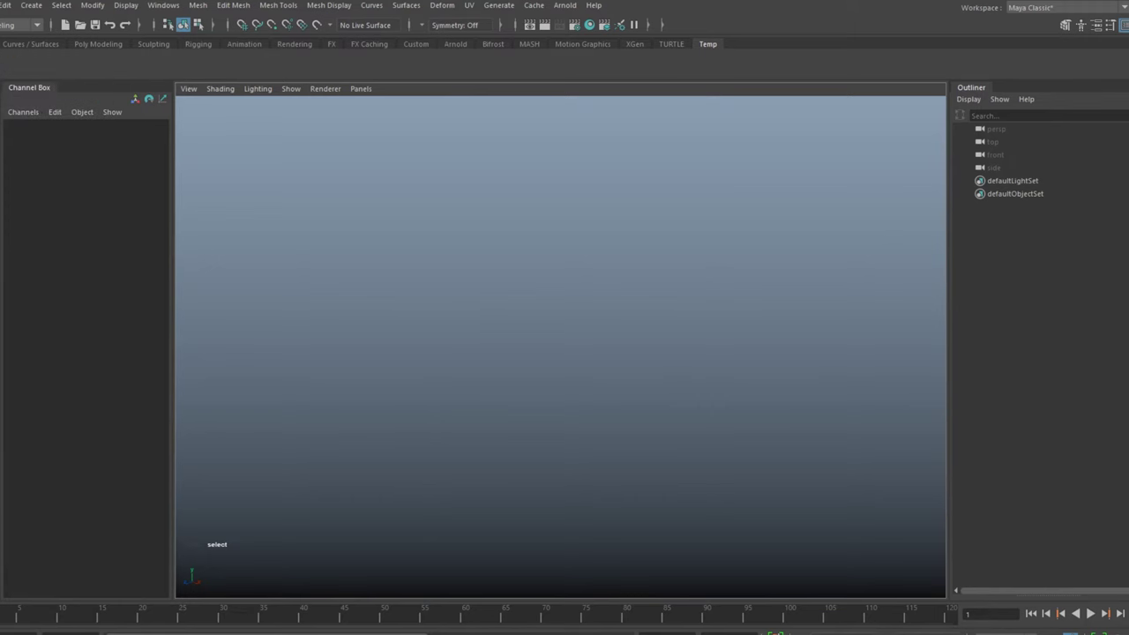
Step: Bring back the rig folder and reinstall the UACR shelf tool from install.mel
{"action": "left_click_drag", "start_coordinate": [763, 226], "coordinate": [579, 199]}
{"action": "left_click", "coordinate": [459, 341]}
{"action": "left_click_drag", "start_coordinate": [459, 344], "coordinate": [312, 348]}
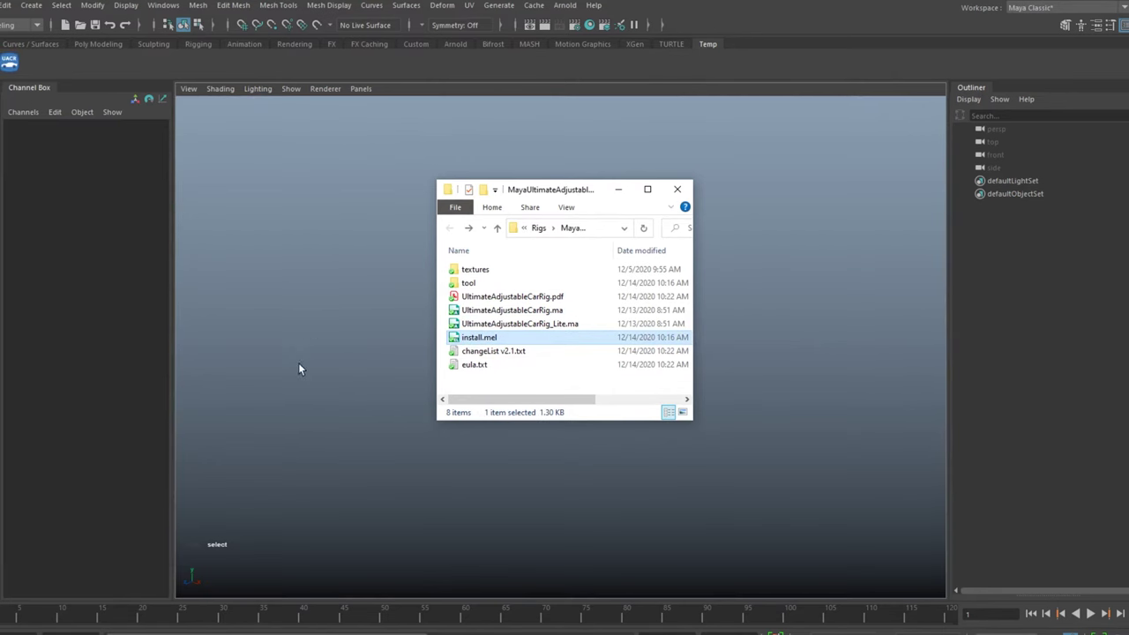
{"action": "left_click", "coordinate": [497, 390]}
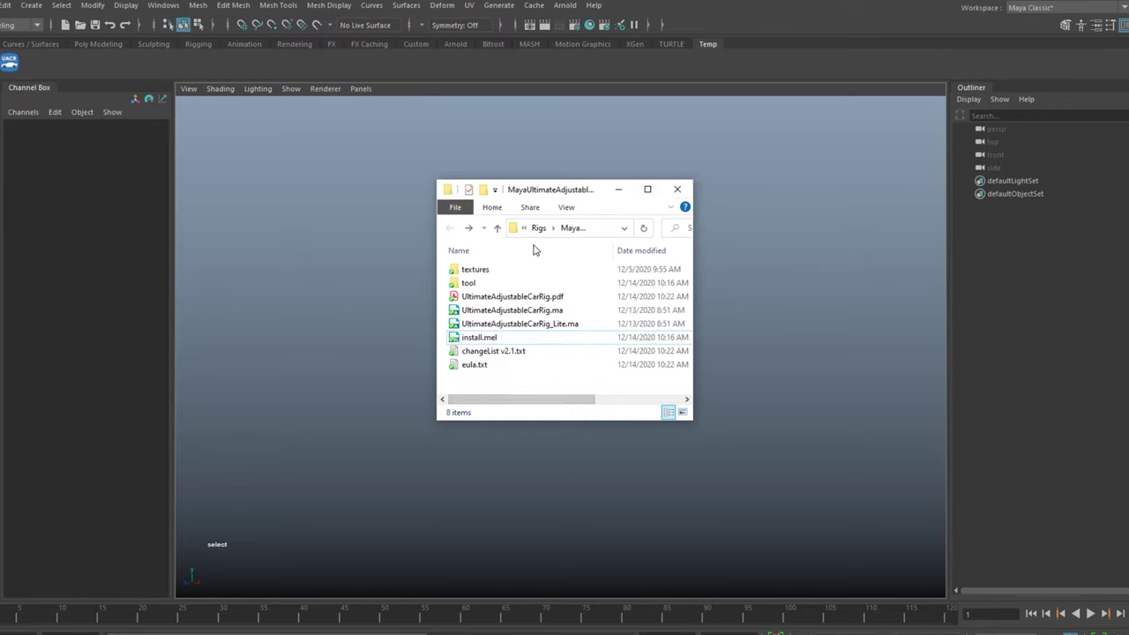
Step: Inspect the rig folder's textures and tool subfolders, including the 1024x1024 texture set
{"action": "double_click", "coordinate": [458, 274]}
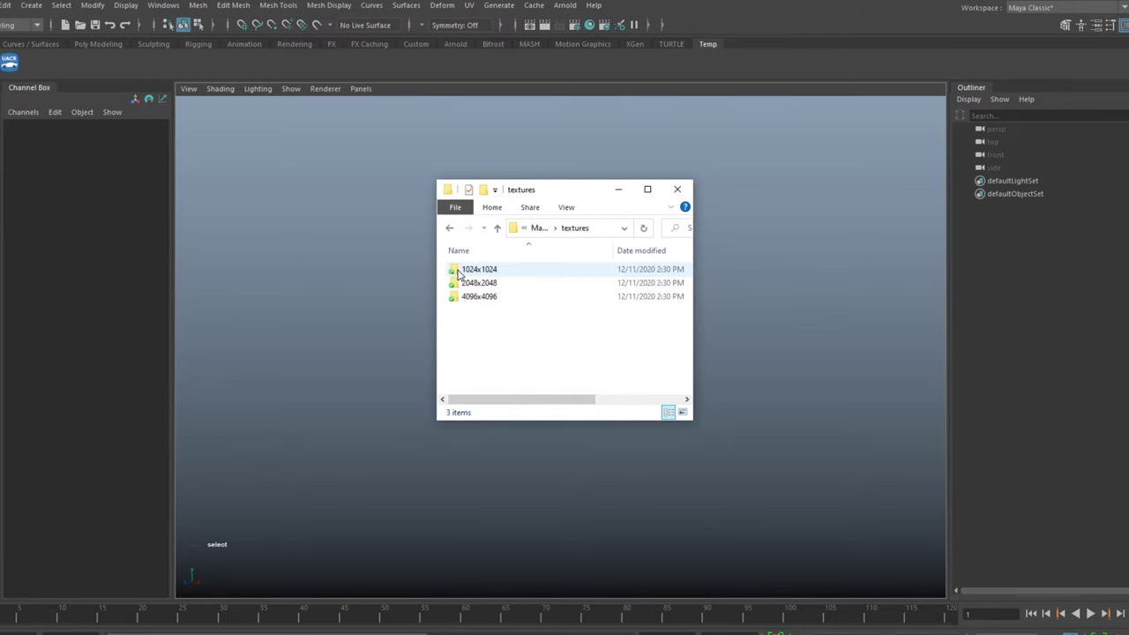
{"action": "double_click", "coordinate": [459, 271]}
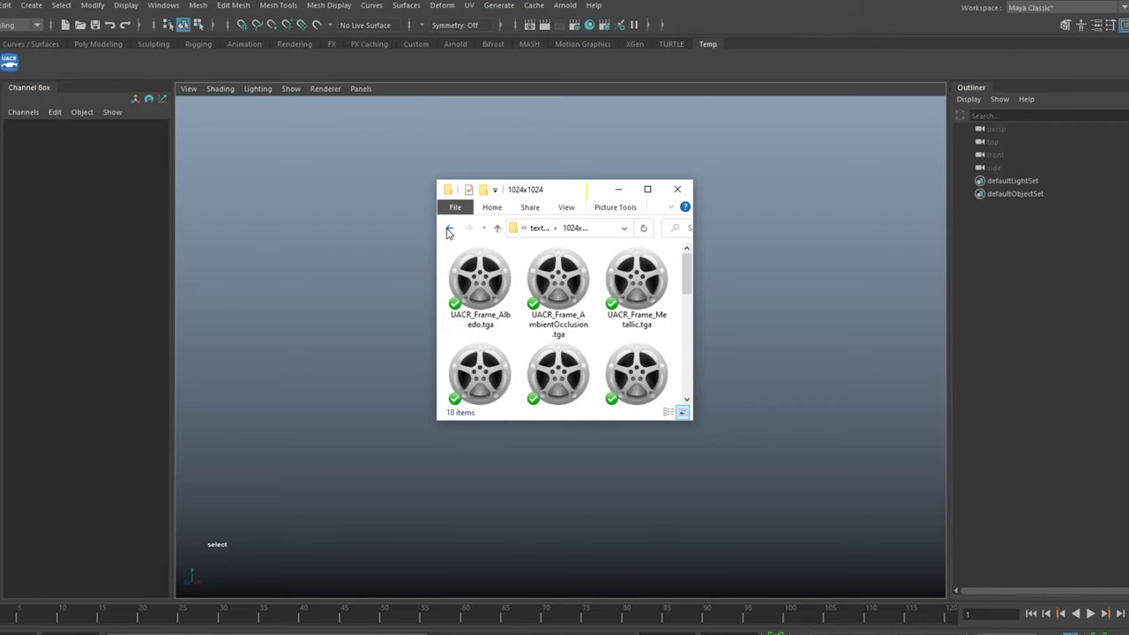
{"action": "left_click", "coordinate": [449, 229]}
{"action": "left_click", "coordinate": [449, 229]}
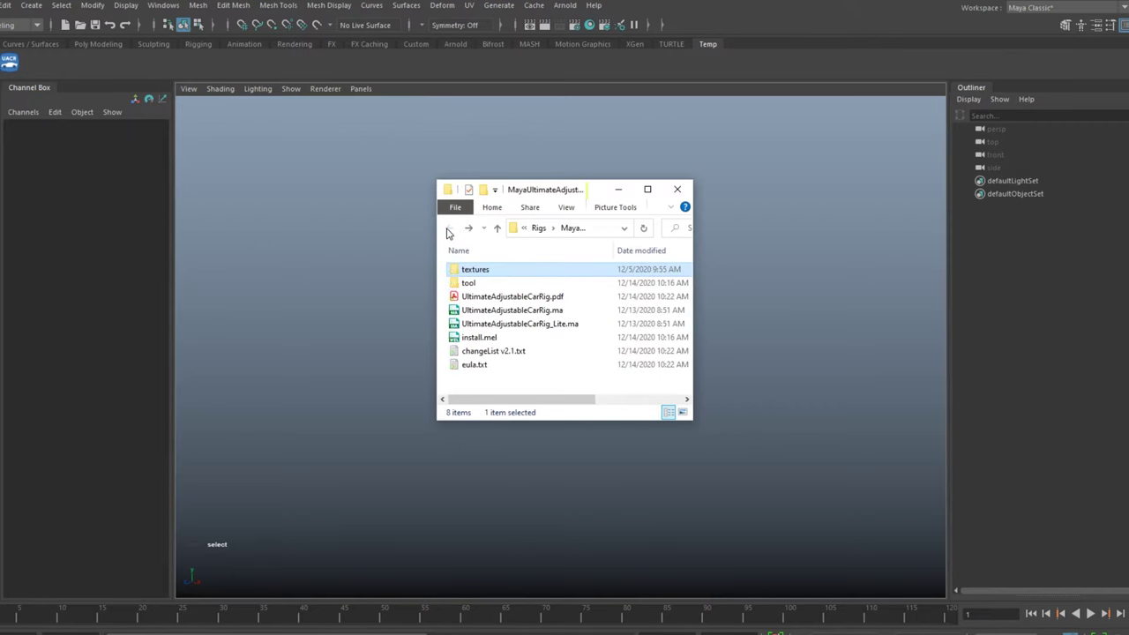
{"action": "double_click", "coordinate": [461, 284]}
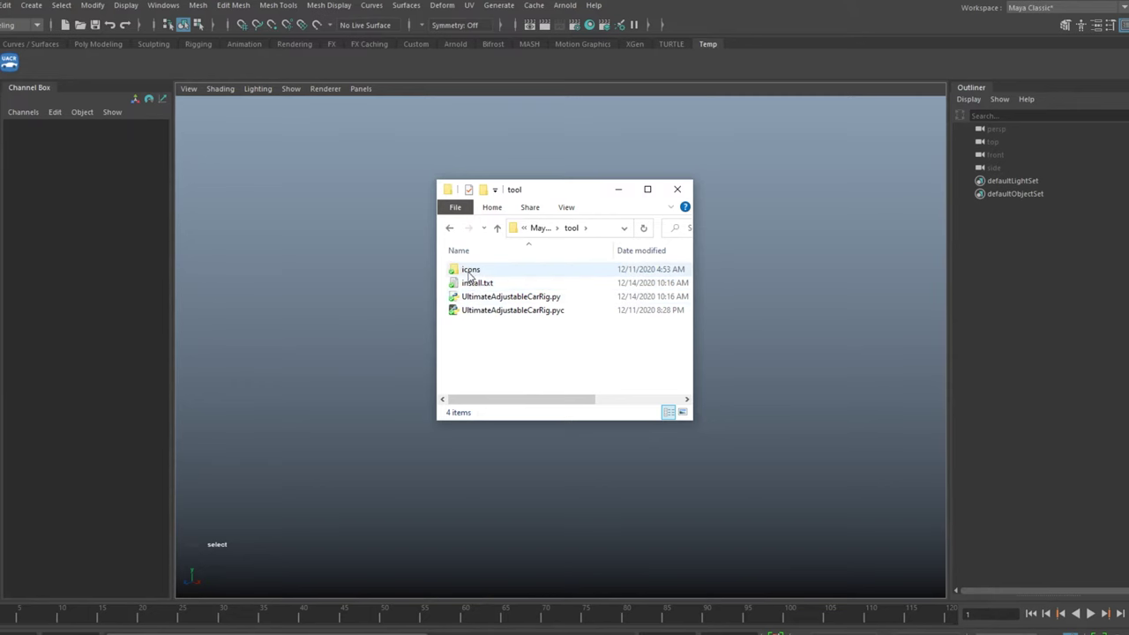
{"action": "left_click", "coordinate": [450, 230]}
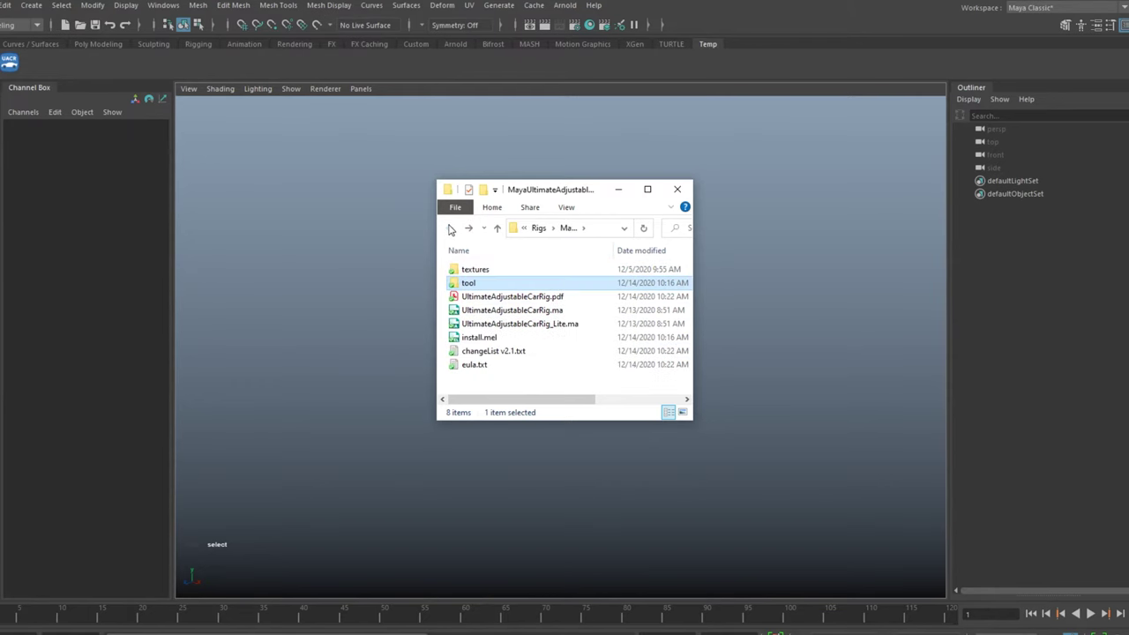
Step: Open UltimateAdjustableCarRig.pdf, skim the documentation through to the animate mode page, and close it
{"action": "double_click", "coordinate": [503, 302]}
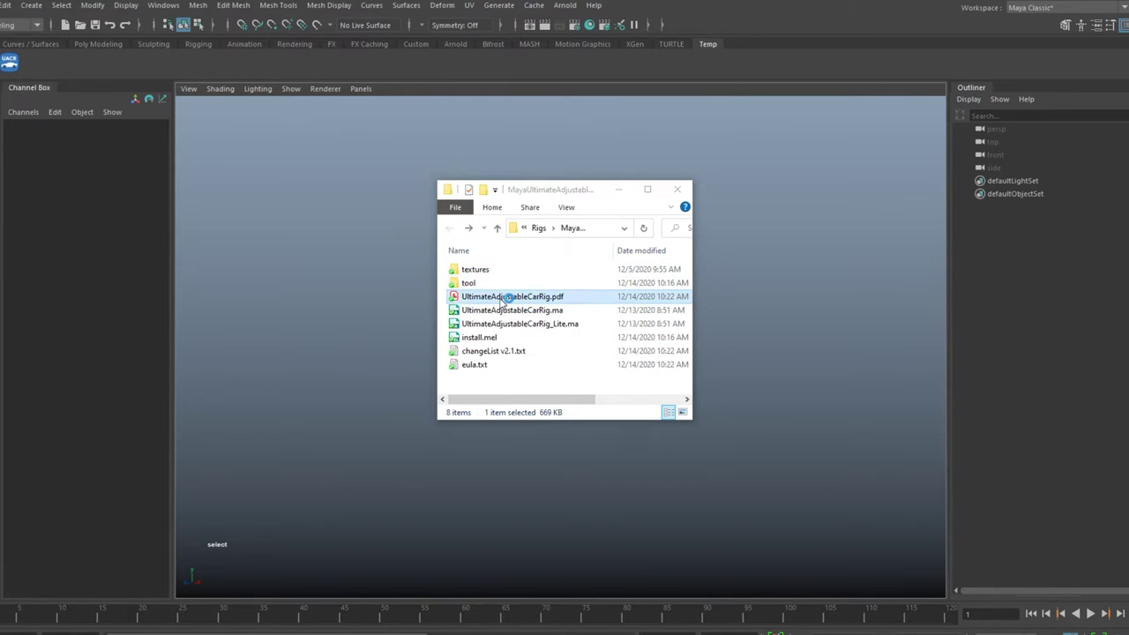
{"action": "left_click", "coordinate": [609, 390]}
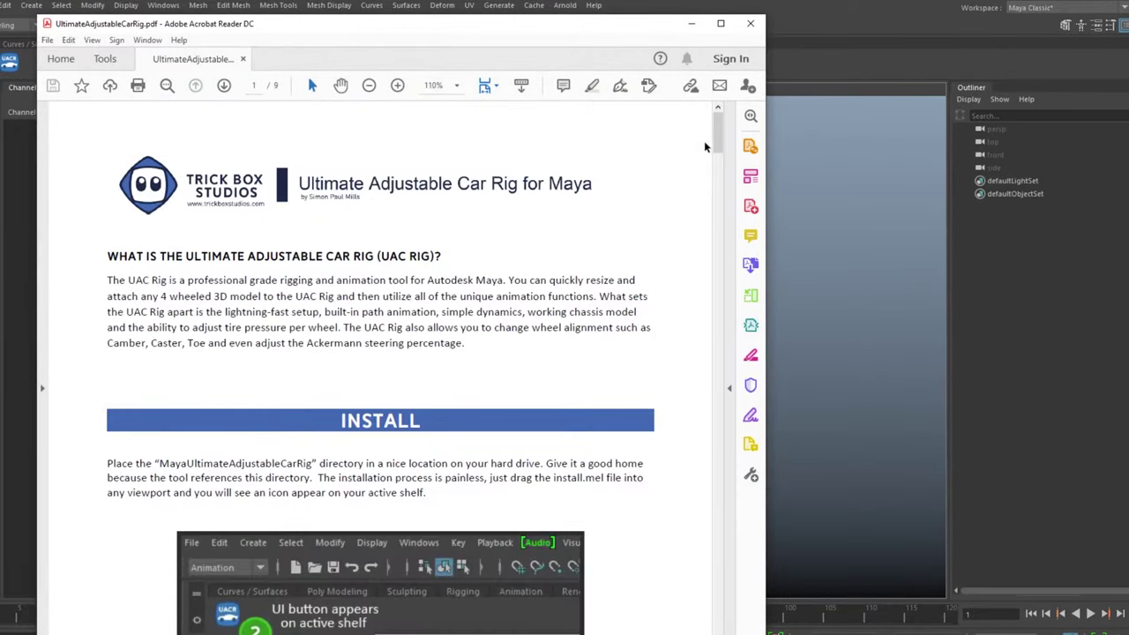
{"action": "left_click_drag", "start_coordinate": [719, 145], "coordinate": [738, 511]}
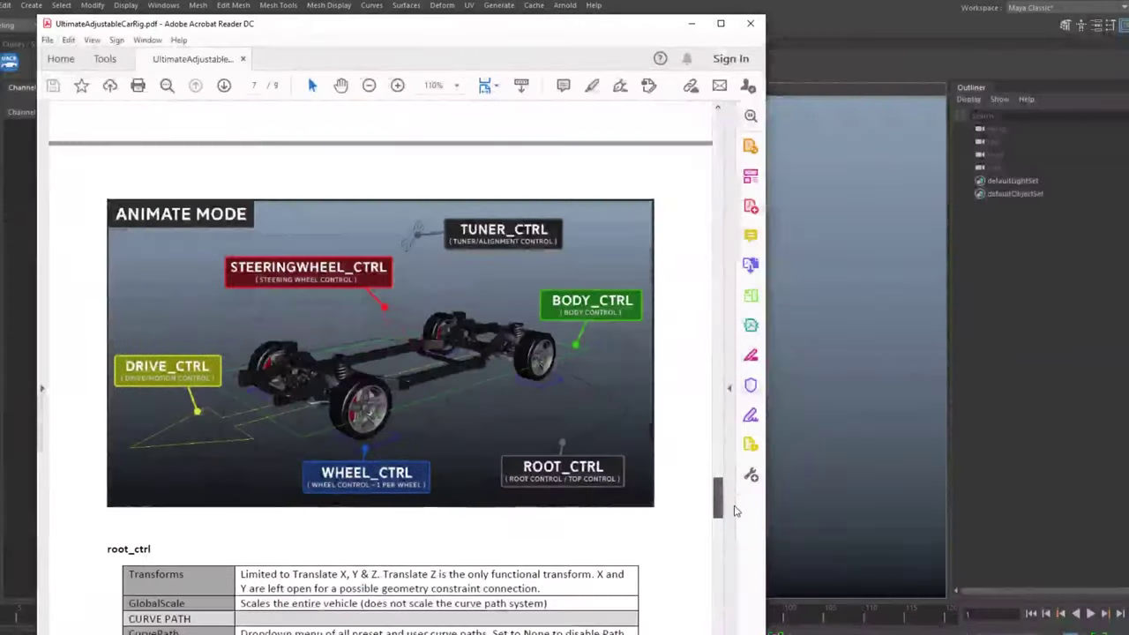
{"action": "left_click", "coordinate": [752, 26]}
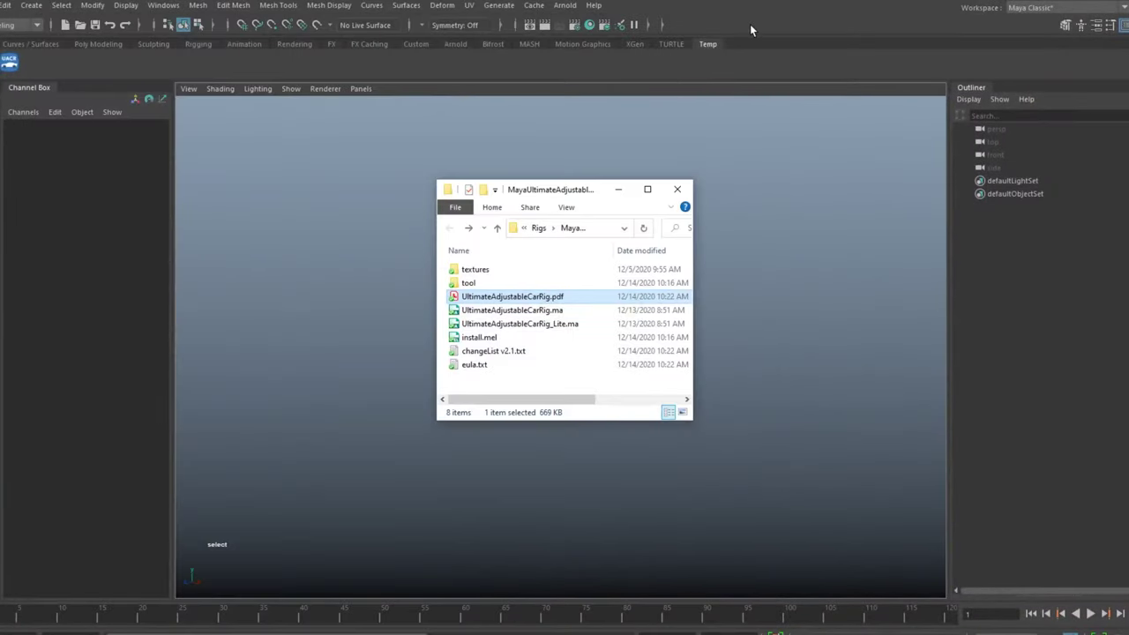
Step: Examine the two rig scene files, UltimateAdjustableCarRig.ma and UltimateAdjustableCarRig_Lite.ma, in the rig folder
{"action": "left_click", "coordinate": [565, 312]}
{"action": "left_click", "coordinate": [554, 323], "text": "shift"}
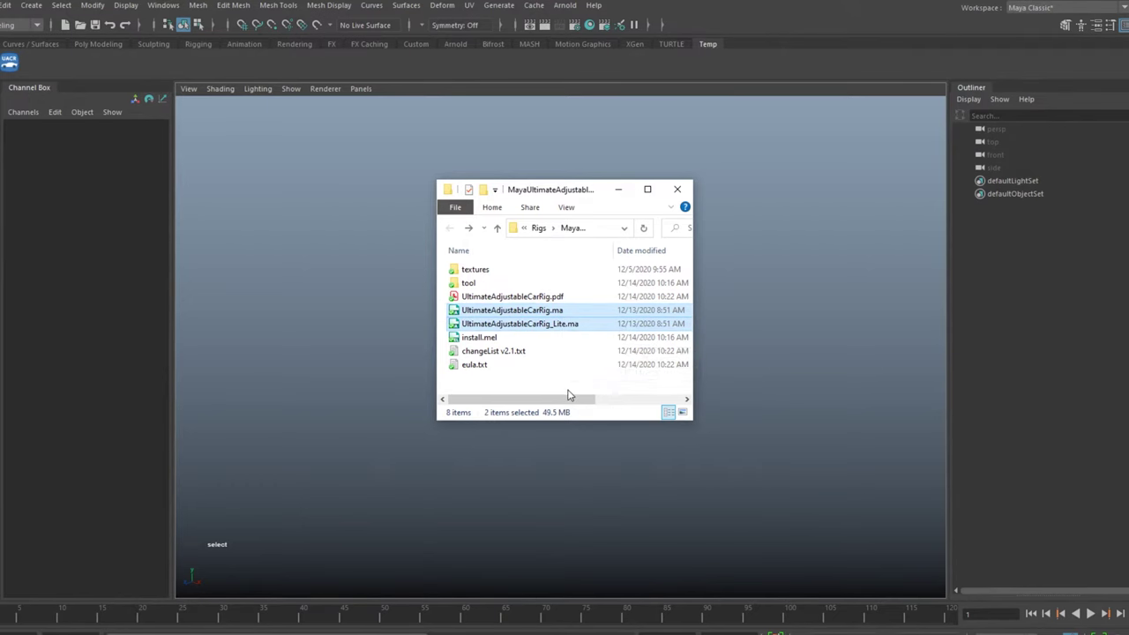
{"action": "left_click", "coordinate": [585, 327]}
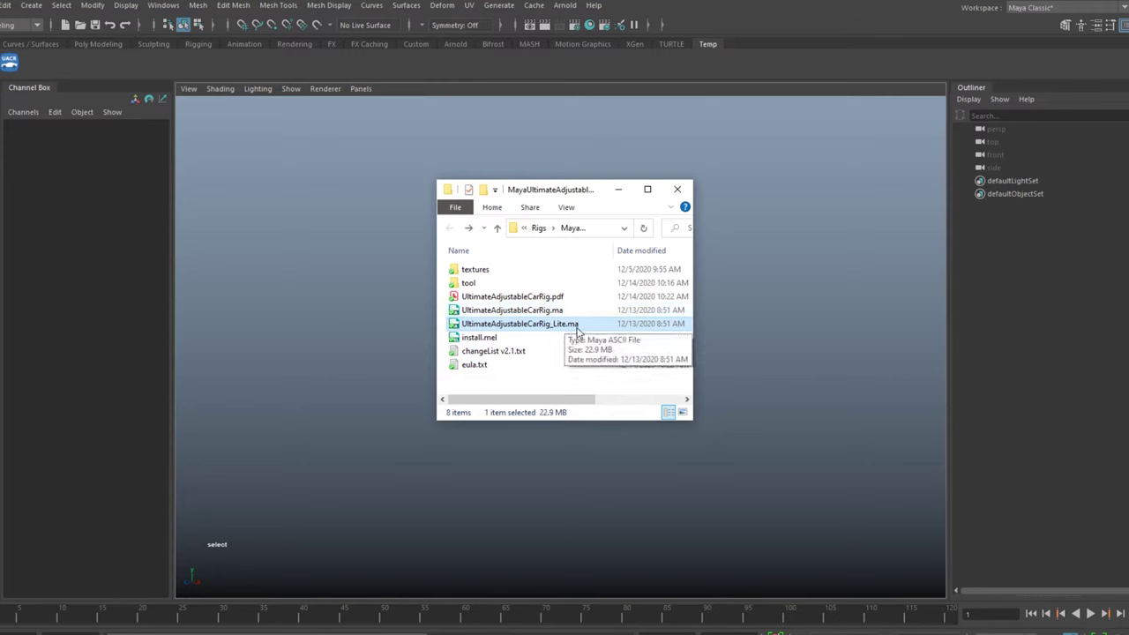
{"action": "left_click", "coordinate": [535, 388]}
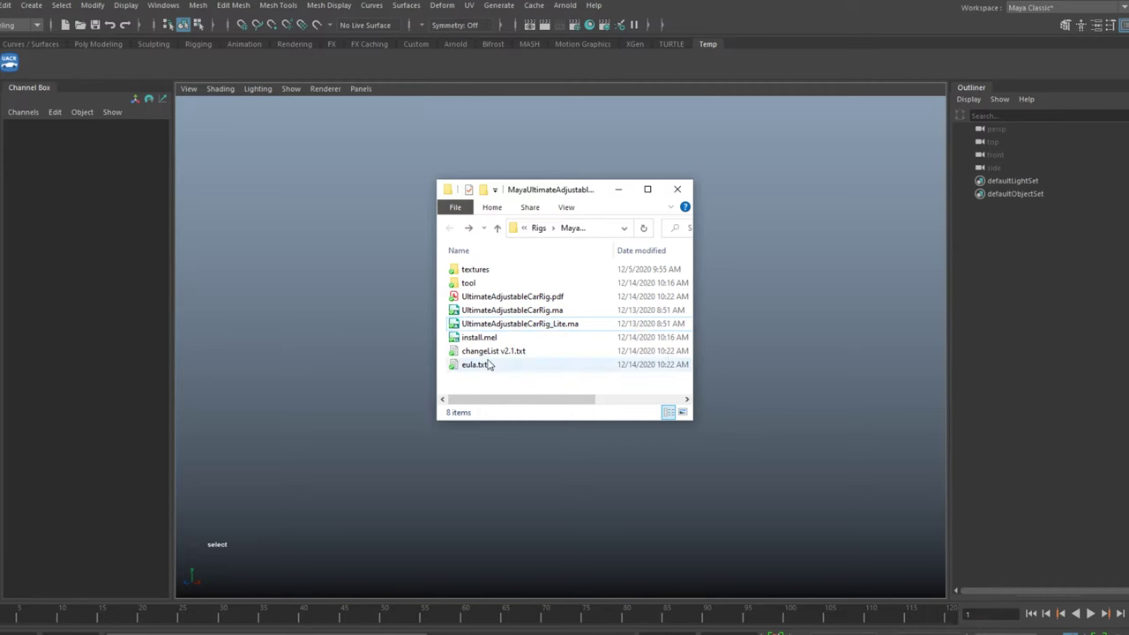
Step: Open changeList v2.1.txt to read the release notes and close it again
{"action": "double_click", "coordinate": [485, 353]}
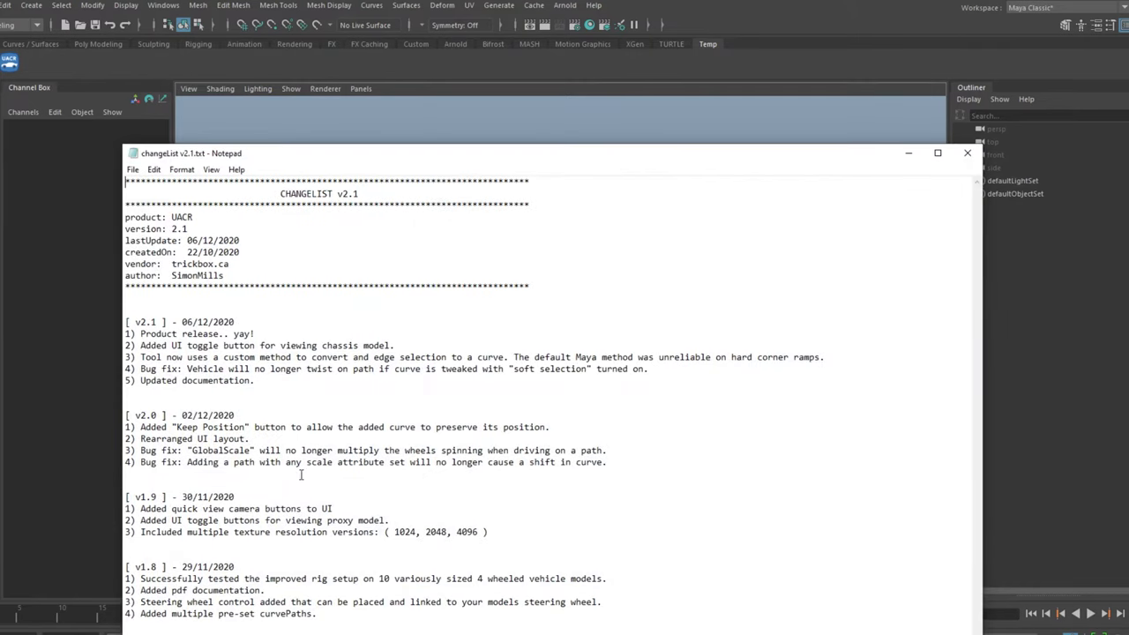
{"action": "left_click", "coordinate": [967, 152]}
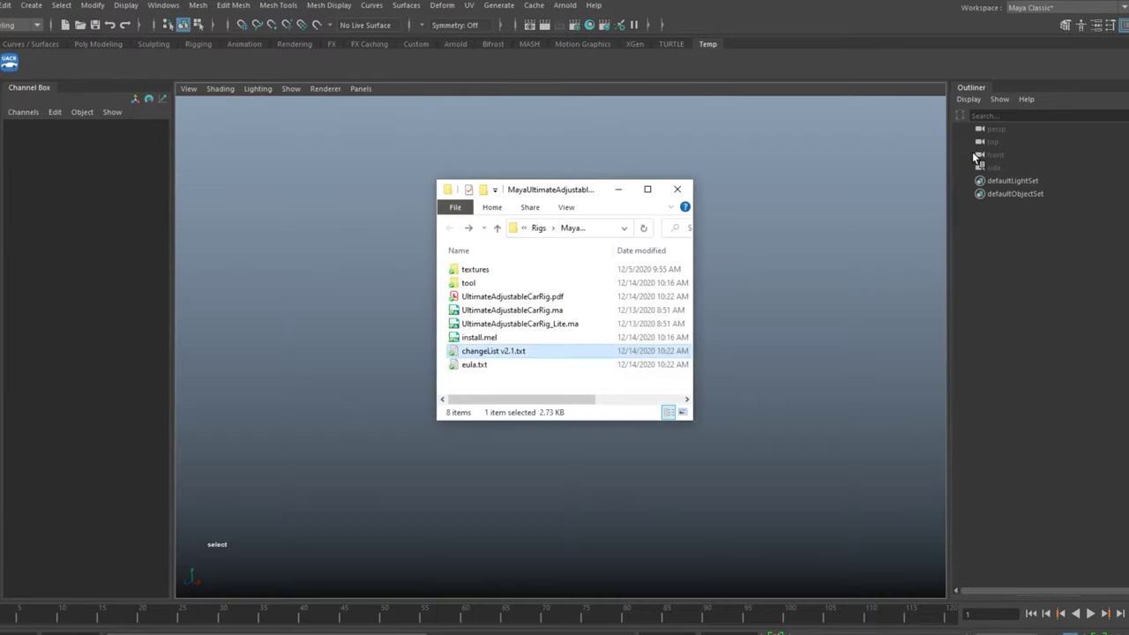
{"action": "left_click", "coordinate": [499, 386]}
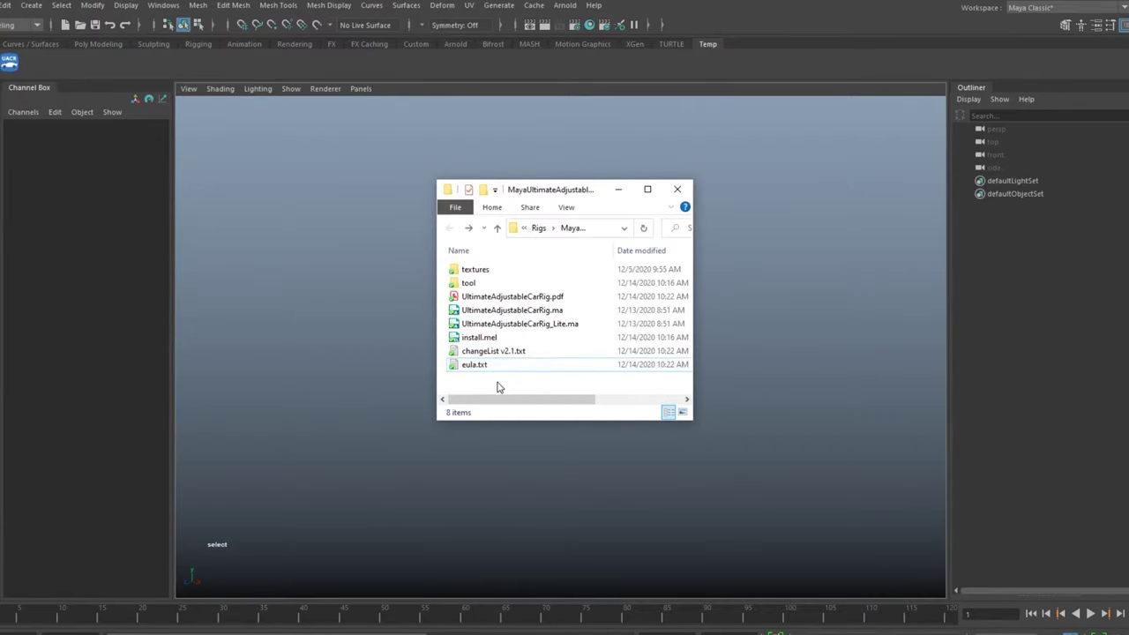
Step: Launch the UACR tool from the shelf, try its LT option, and load the adjustable car rig into the scene
{"action": "left_click", "coordinate": [11, 67]}
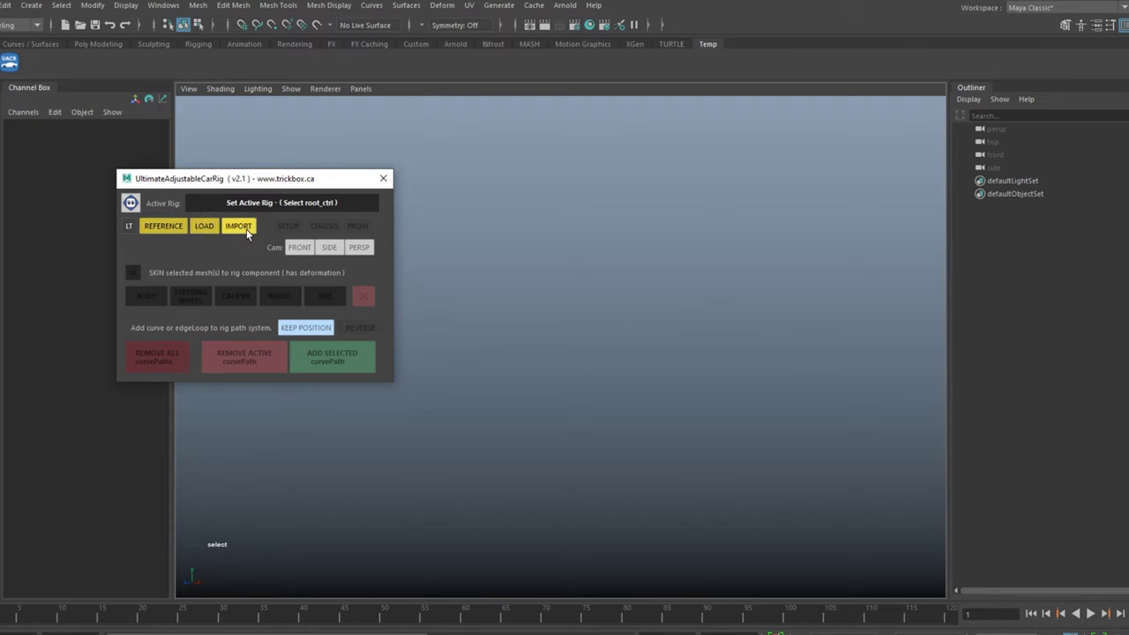
{"action": "left_click", "coordinate": [125, 229]}
{"action": "left_click", "coordinate": [127, 229]}
{"action": "left_click", "coordinate": [129, 228]}
{"action": "left_click", "coordinate": [210, 224]}
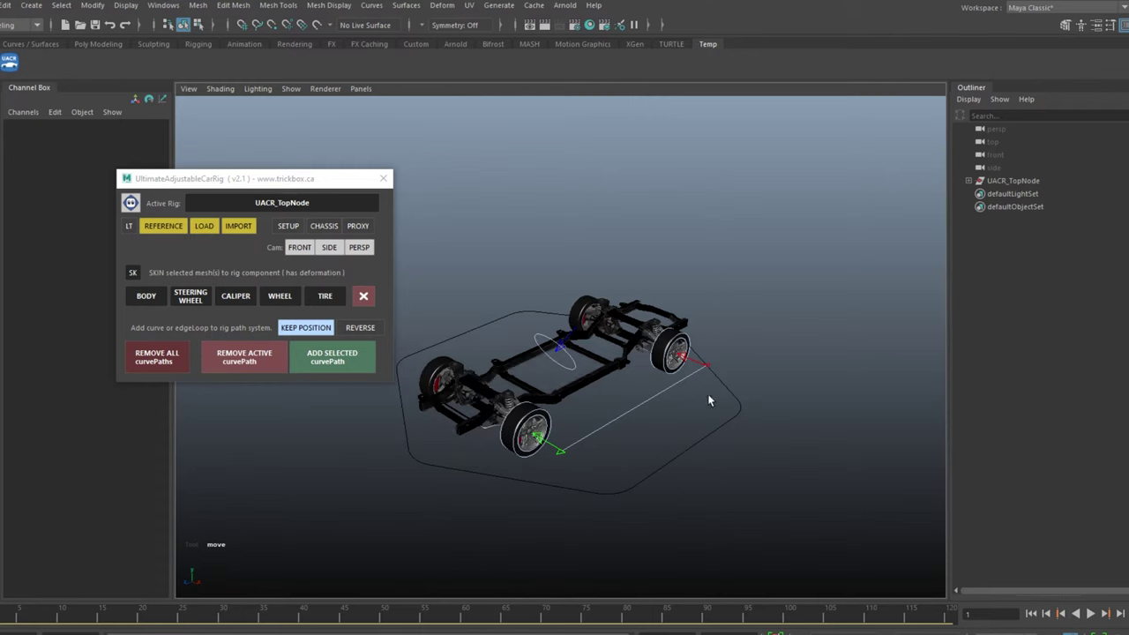
Step: Try out the front and rear wheel setup controls by moving the rear one, and undo the changes
{"action": "scroll", "coordinate": [742, 249], "scroll_direction": "up", "scroll_amount": 5}
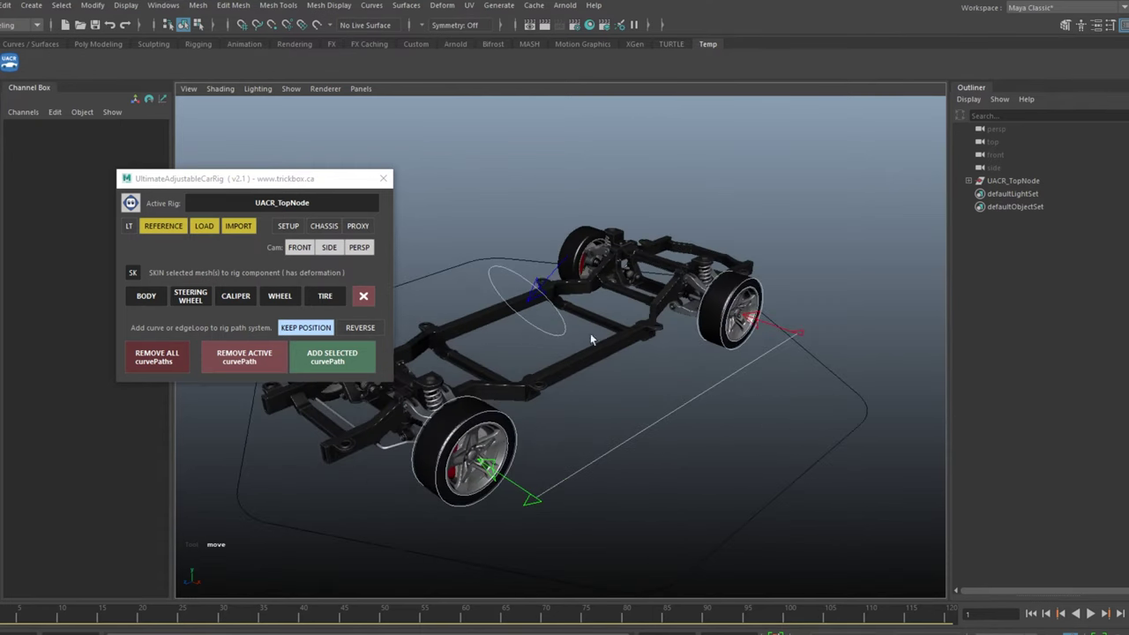
{"action": "left_click", "coordinate": [540, 463]}
{"action": "left_click", "coordinate": [762, 324], "text": "shift"}
{"action": "left_click_drag", "start_coordinate": [763, 368], "coordinate": [618, 378], "text": "alt"}
{"action": "key", "text": "w"}
{"action": "left_click_drag", "start_coordinate": [721, 304], "coordinate": [748, 306]}
{"action": "key", "text": "ctrl+z"}
{"action": "left_click", "coordinate": [763, 299]}
{"action": "left_click", "coordinate": [733, 305]}
{"action": "key", "text": "ctrl+z"}
{"action": "left_click", "coordinate": [710, 429]}
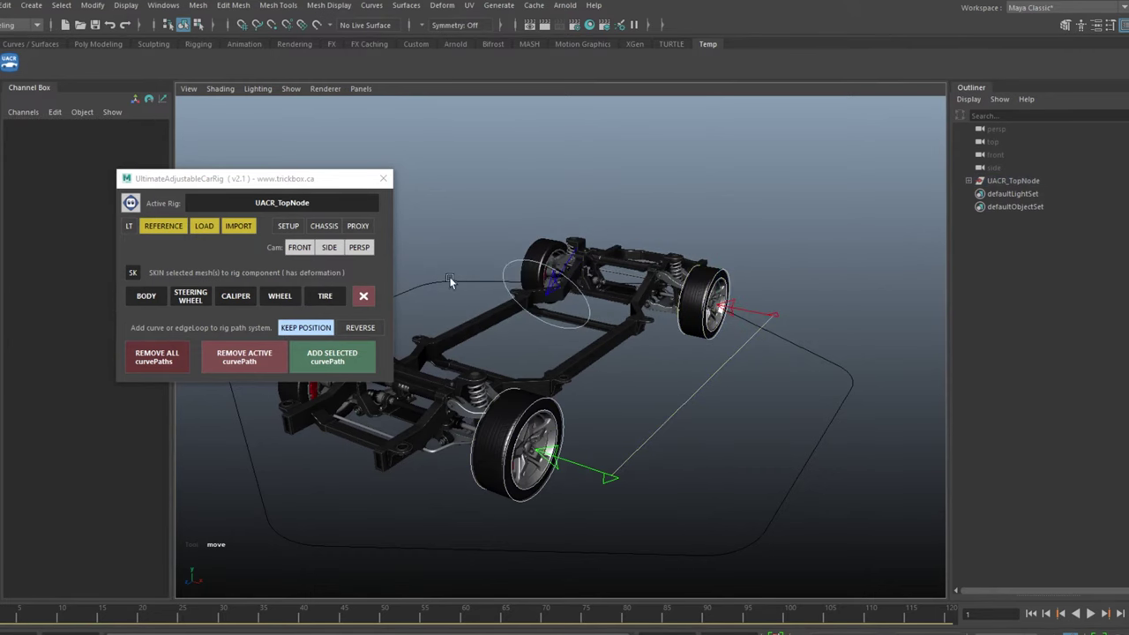
Step: Hide the rig's chassis model, leaving only the setup control curves displayed
{"action": "left_click", "coordinate": [331, 228]}
{"action": "left_click", "coordinate": [331, 227]}
{"action": "left_click", "coordinate": [331, 228]}
{"action": "left_click_drag", "start_coordinate": [712, 502], "coordinate": [761, 368], "text": "alt"}
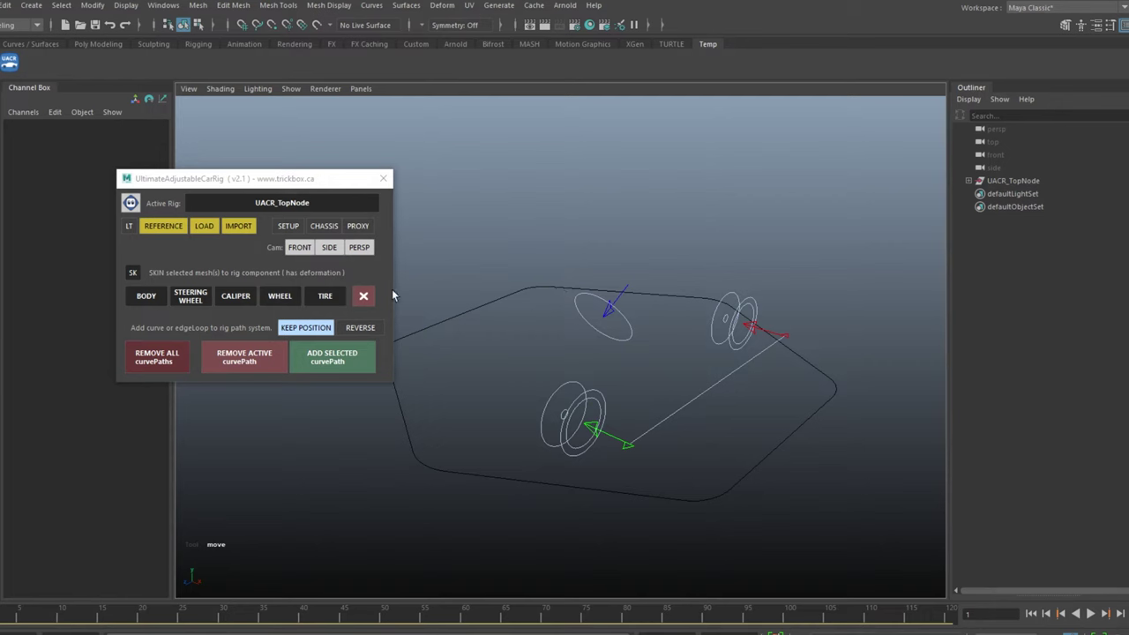
Step: Preview the rig through the tool's side, front and perspective cameras, and clear the selection
{"action": "left_click", "coordinate": [329, 248]}
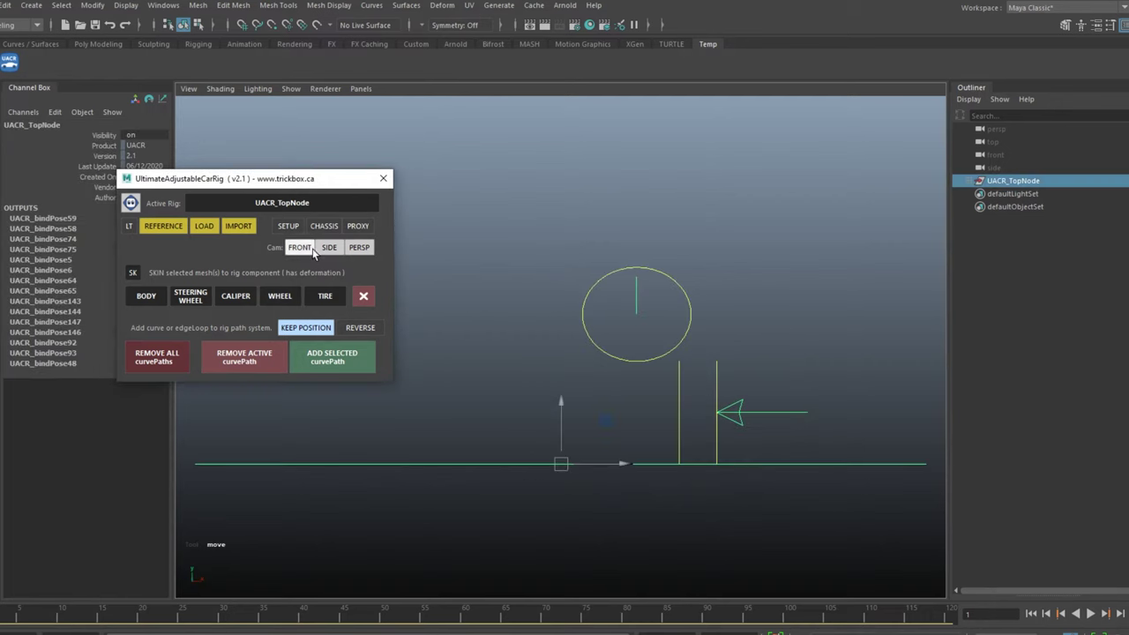
{"action": "left_click", "coordinate": [358, 249]}
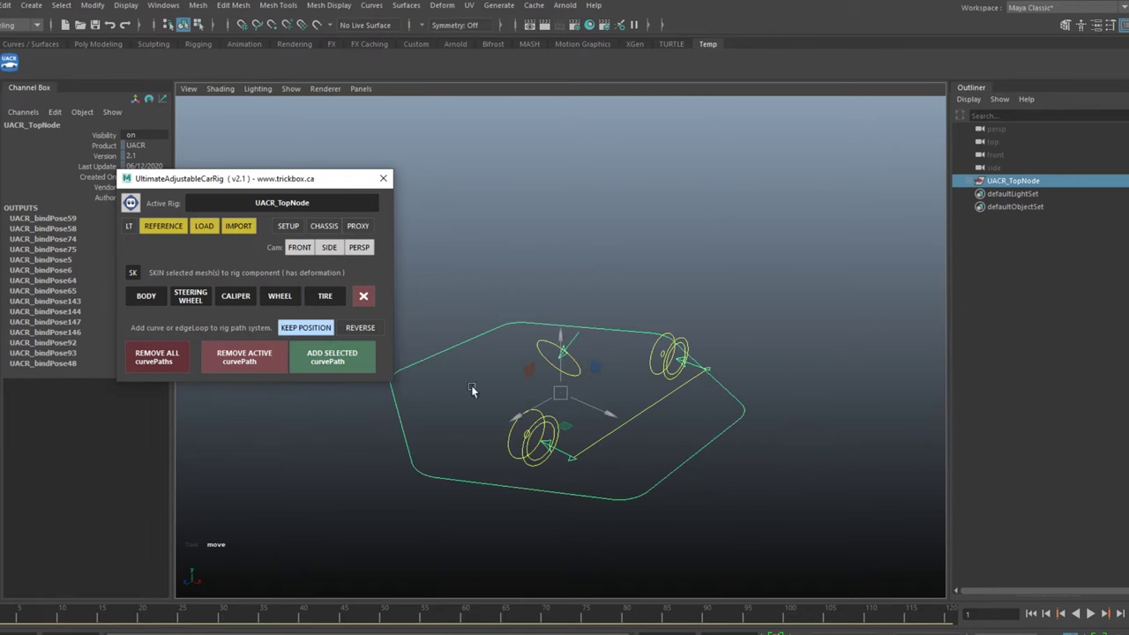
{"action": "left_click", "coordinate": [787, 318]}
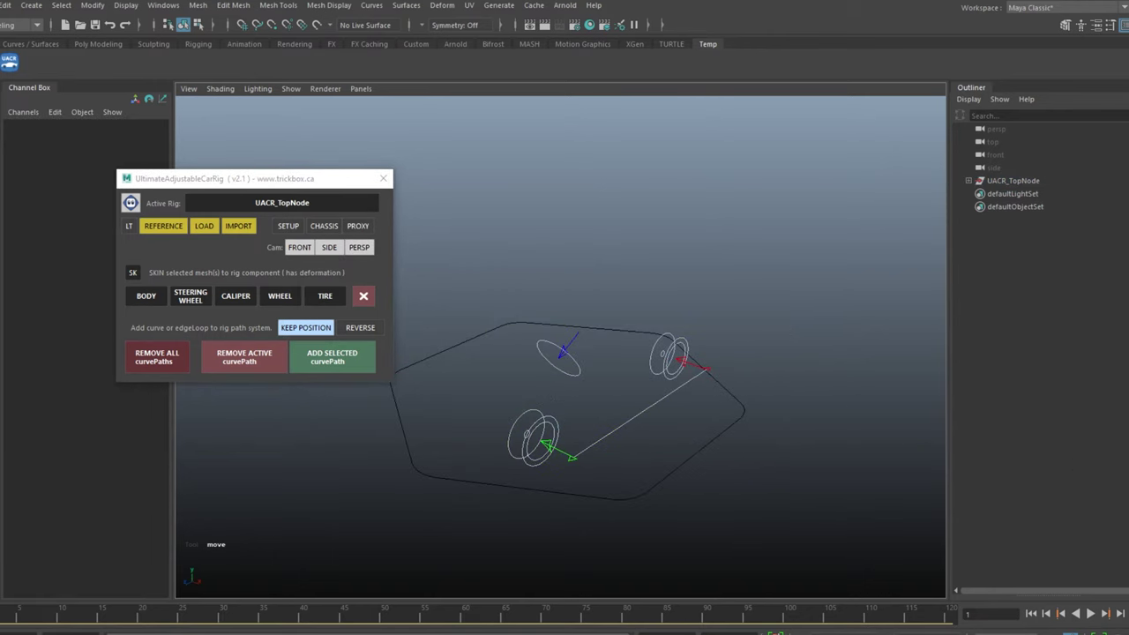
Step: Import the Mini car model into the scene and view it against the rig controls
{"action": "left_click_drag", "start_coordinate": [1128, 291], "coordinate": [768, 300]}
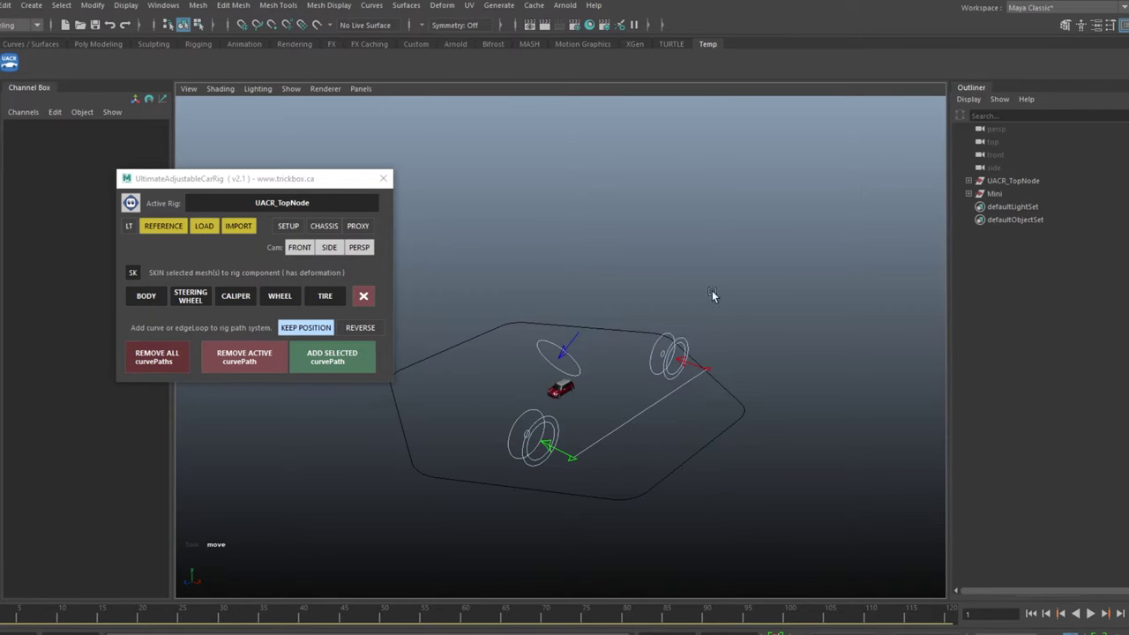
{"action": "right_click_drag", "start_coordinate": [628, 355], "coordinate": [697, 510], "text": "alt"}
{"action": "left_click_drag", "start_coordinate": [662, 464], "coordinate": [678, 394], "text": "alt"}
{"action": "left_click_drag", "start_coordinate": [656, 343], "coordinate": [703, 398], "text": "alt"}
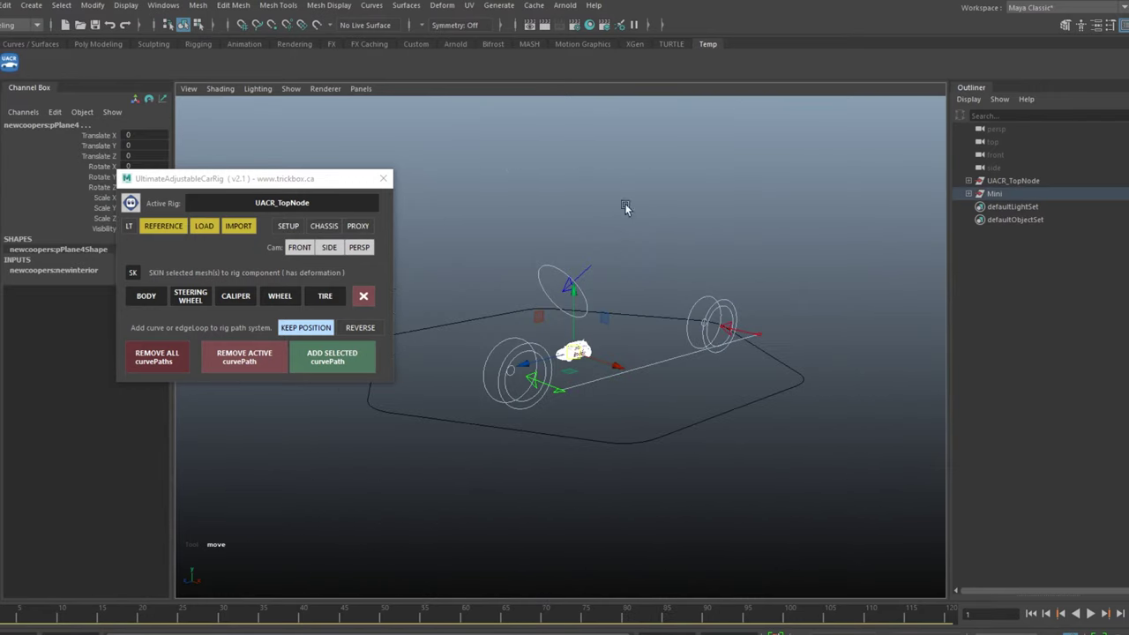
Step: Scale the whole Mini group up uniformly until it roughly matches the size of the rig
{"action": "left_click", "coordinate": [1001, 194]}
{"action": "left_click_drag", "start_coordinate": [834, 298], "coordinate": [797, 283], "text": "alt"}
{"action": "key", "text": "r"}
{"action": "left_click_drag", "start_coordinate": [579, 364], "coordinate": [797, 308]}
Step: Select the rig's root control to inspect its Global Scale attribute, and check the car against the rig
{"action": "left_click_drag", "start_coordinate": [602, 425], "coordinate": [626, 470]}
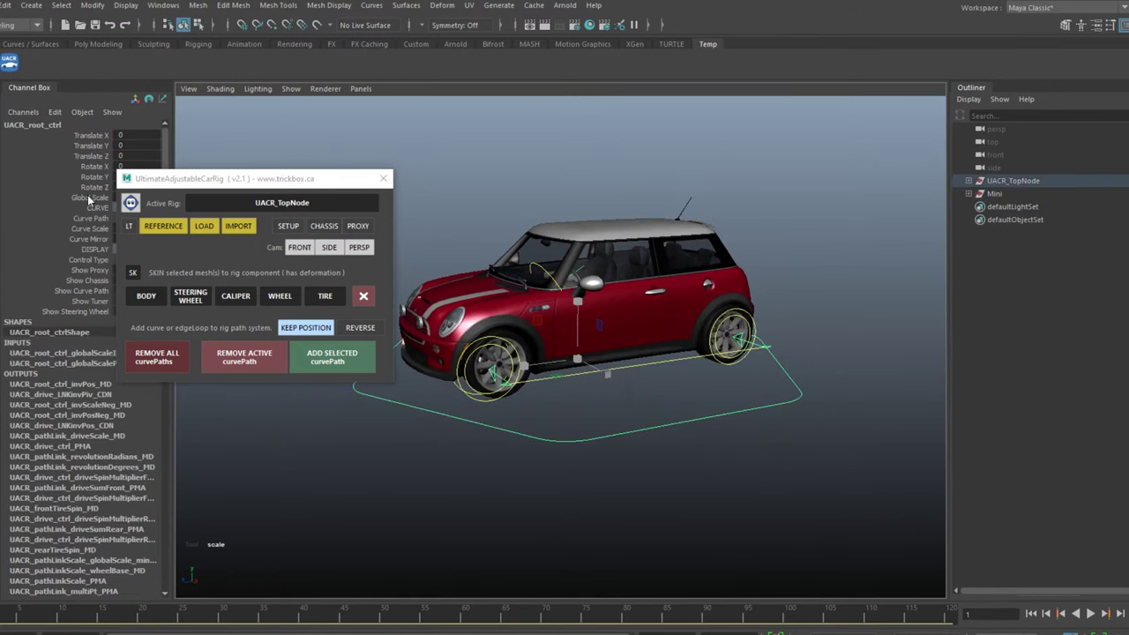
{"action": "left_click", "coordinate": [556, 512]}
{"action": "left_click_drag", "start_coordinate": [784, 236], "coordinate": [544, 317], "text": "alt"}
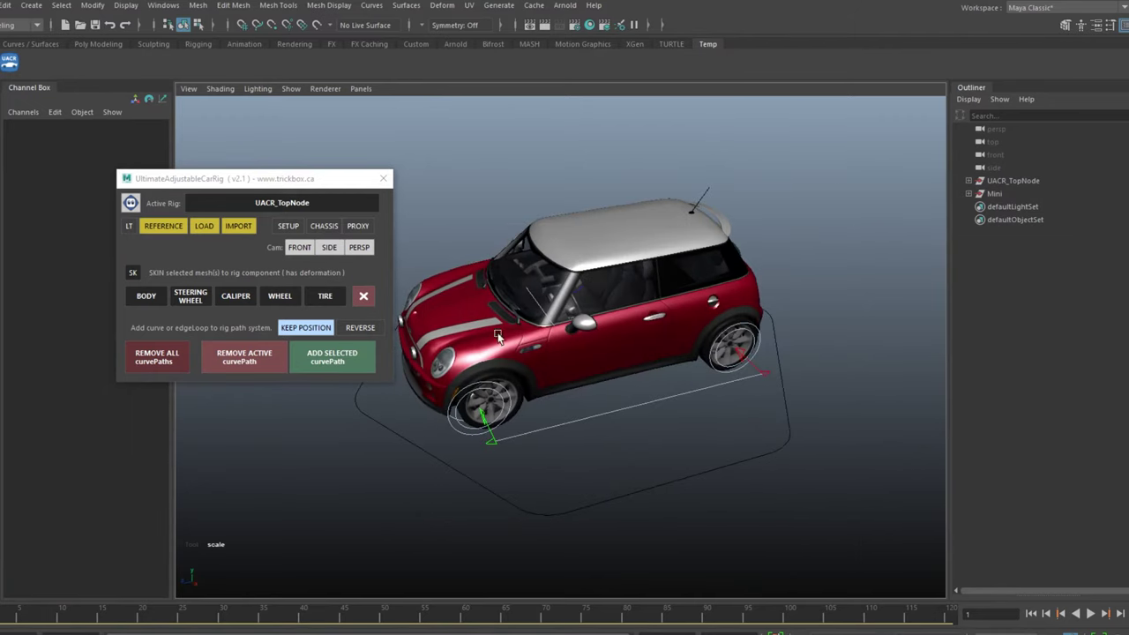
{"action": "left_click_drag", "start_coordinate": [222, 551], "coordinate": [177, 589], "text": "alt"}
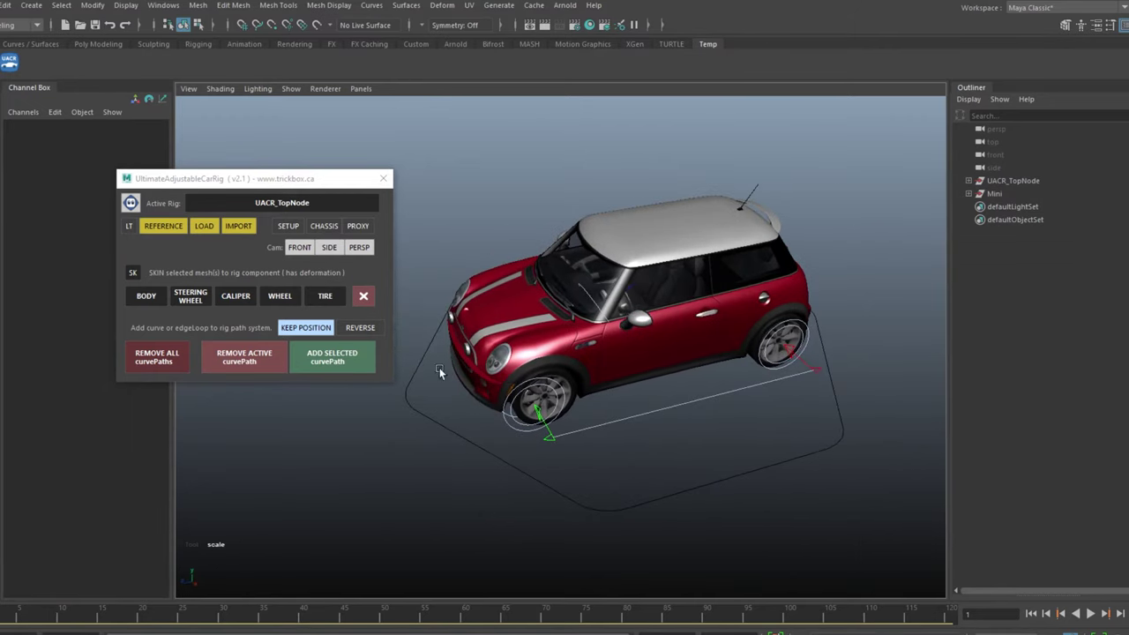
Step: Move the rig's front wheel control to line up with the centre of the Mini's front wheel
{"action": "left_click_drag", "start_coordinate": [581, 405], "coordinate": [650, 385], "text": "alt"}
{"action": "right_click_drag", "start_coordinate": [650, 385], "coordinate": [782, 489], "text": "alt"}
{"action": "left_click", "coordinate": [753, 368]}
{"action": "right_click_drag", "start_coordinate": [753, 399], "coordinate": [791, 525], "text": "alt"}
{"action": "left_click_drag", "start_coordinate": [791, 525], "coordinate": [639, 432], "text": "alt"}
{"action": "right_click_drag", "start_coordinate": [639, 432], "coordinate": [693, 476], "text": "alt"}
{"action": "key", "text": "w"}
{"action": "left_click_drag", "start_coordinate": [601, 350], "coordinate": [630, 307]}
Step: Select the rig's rear wheel control and move it to align with the Mini's rear wheel
{"action": "right_click_drag", "start_coordinate": [645, 290], "coordinate": [706, 303], "text": "alt"}
{"action": "middle_click_drag", "start_coordinate": [706, 302], "coordinate": [608, 332], "text": "alt"}
{"action": "right_click_drag", "start_coordinate": [609, 332], "coordinate": [864, 284], "text": "alt"}
{"action": "left_click", "coordinate": [840, 298]}
{"action": "scroll", "coordinate": [617, 333], "scroll_direction": "up", "scroll_amount": 6}
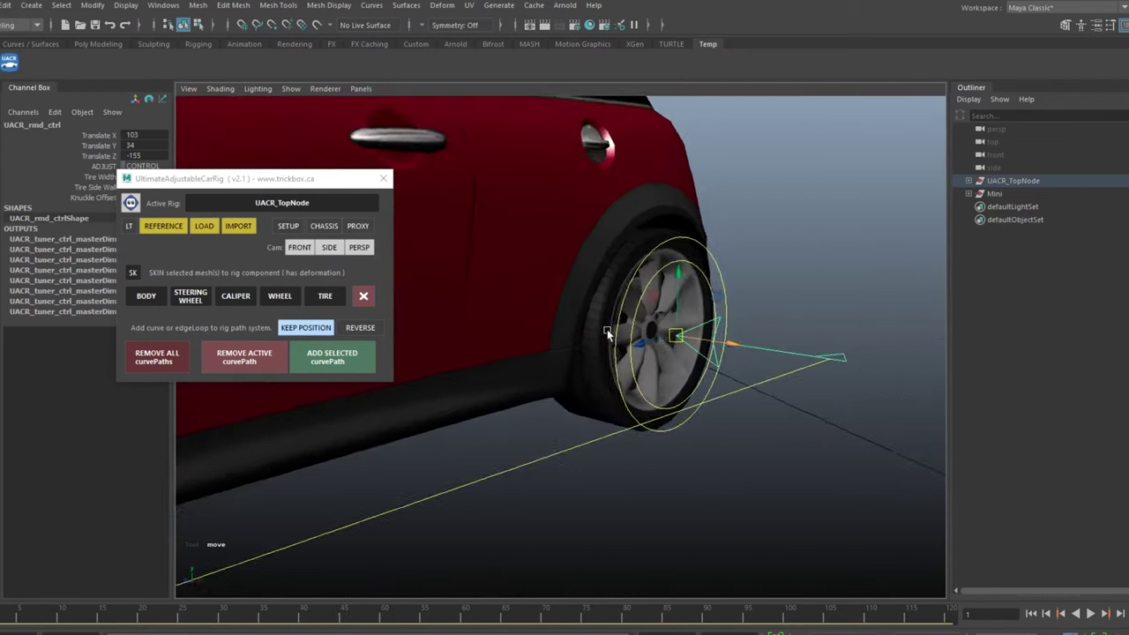
{"action": "left_click_drag", "start_coordinate": [862, 363], "coordinate": [829, 351]}
Step: In the front camera, set the front wheel control's Translate X to about 98.563, matching the tyre's outer face
{"action": "right_click_drag", "start_coordinate": [796, 380], "coordinate": [662, 419], "text": "alt"}
{"action": "left_click_drag", "start_coordinate": [663, 419], "coordinate": [341, 274], "text": "alt"}
{"action": "left_click", "coordinate": [299, 247]}
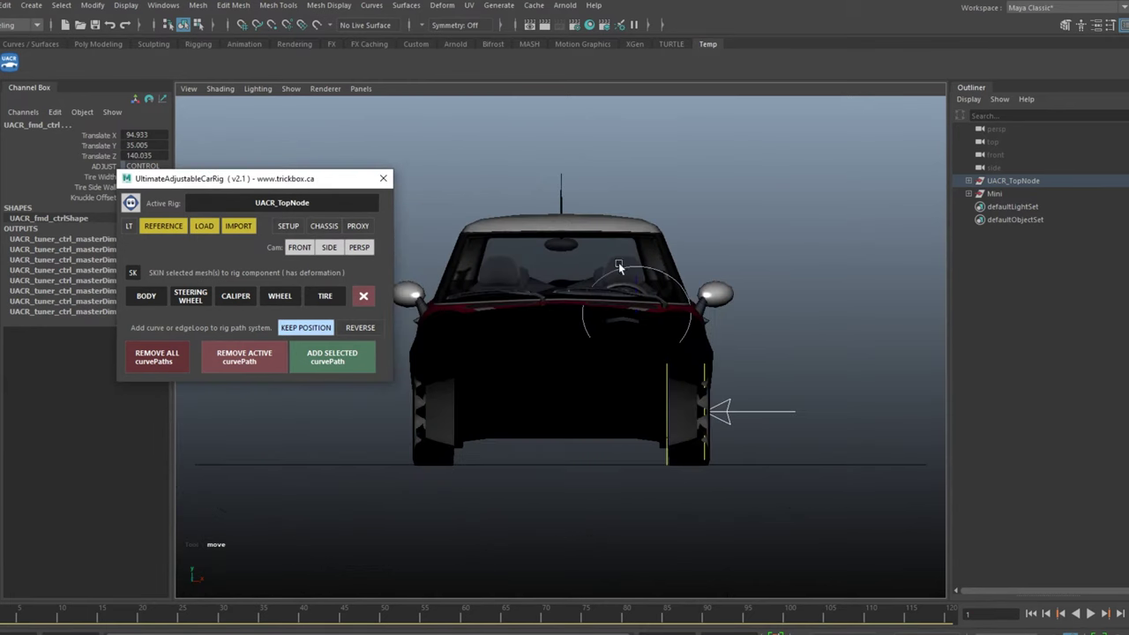
{"action": "scroll", "coordinate": [777, 291], "scroll_direction": "up", "scroll_amount": 6}
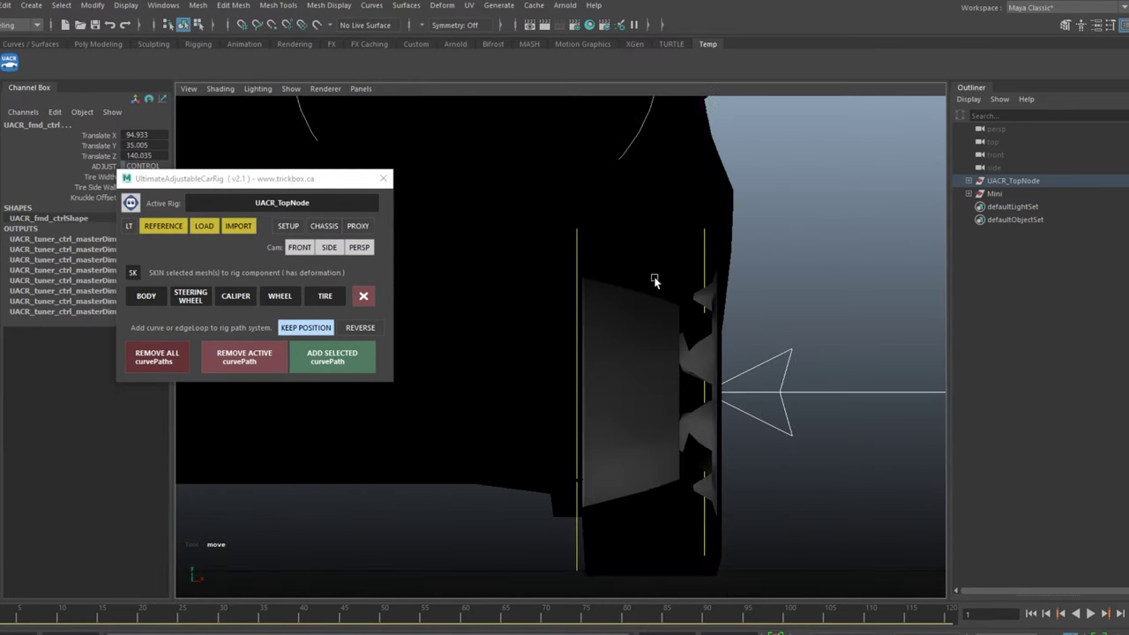
{"action": "left_click", "coordinate": [113, 136]}
{"action": "middle_click_drag", "start_coordinate": [813, 131], "coordinate": [786, 229]}
{"action": "right_click_drag", "start_coordinate": [729, 377], "coordinate": [656, 312], "text": "alt"}
{"action": "middle_click_drag", "start_coordinate": [655, 313], "coordinate": [721, 294], "text": "alt"}
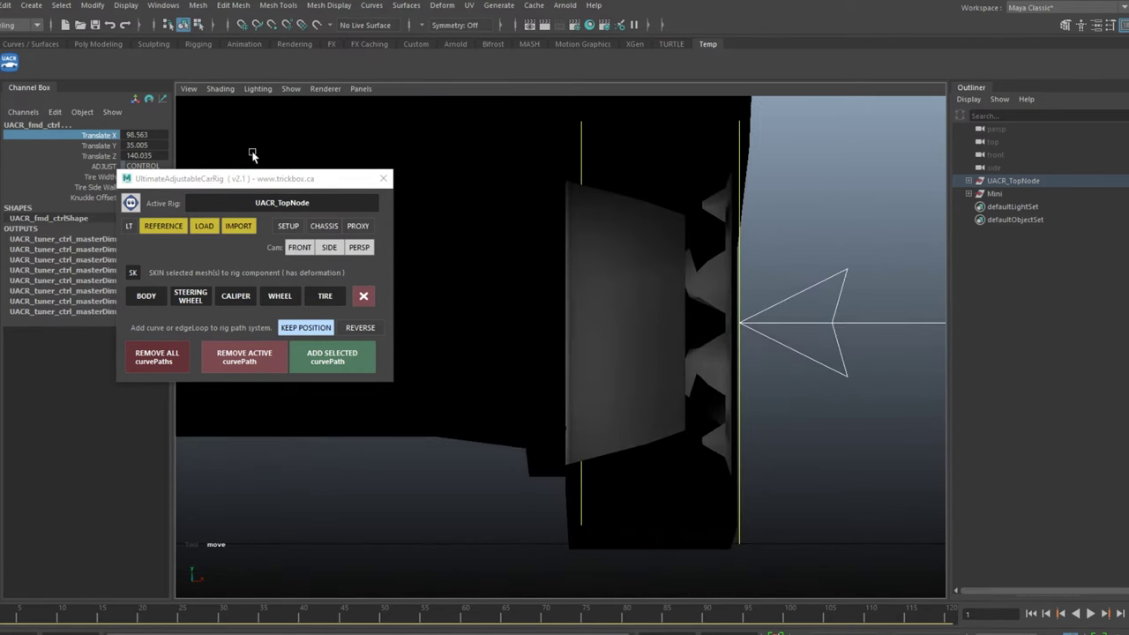
Step: Move the rig tool window clear of the attributes and set the front wheel control's Tire Width to 28
{"action": "left_click_drag", "start_coordinate": [249, 182], "coordinate": [165, 340]}
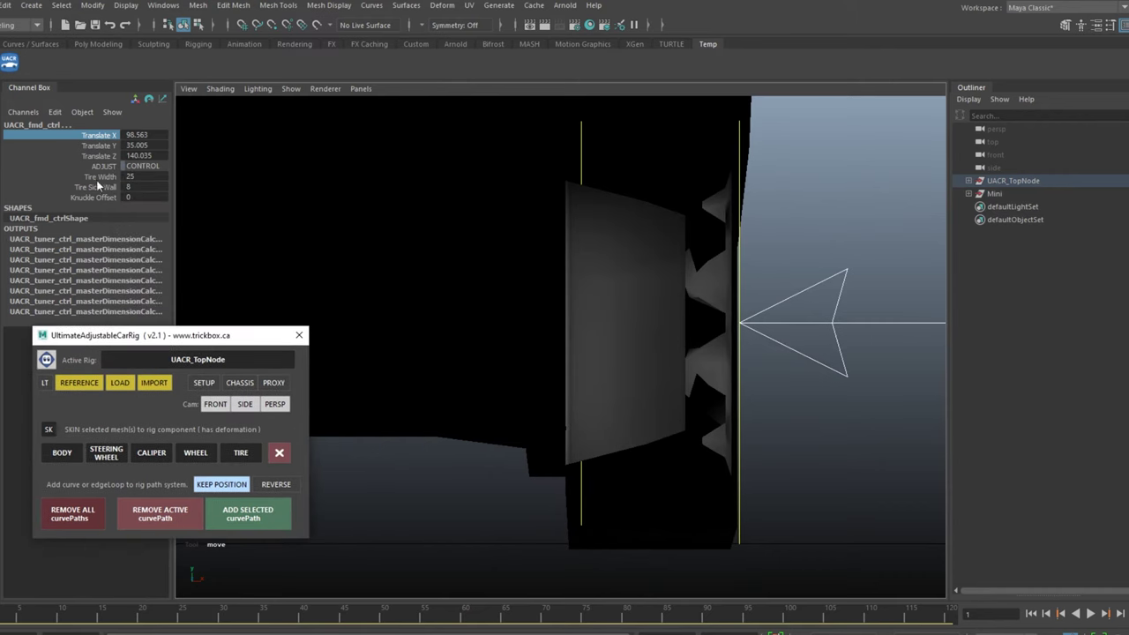
{"action": "left_click", "coordinate": [99, 179]}
{"action": "middle_click_drag", "start_coordinate": [758, 373], "coordinate": [777, 373]}
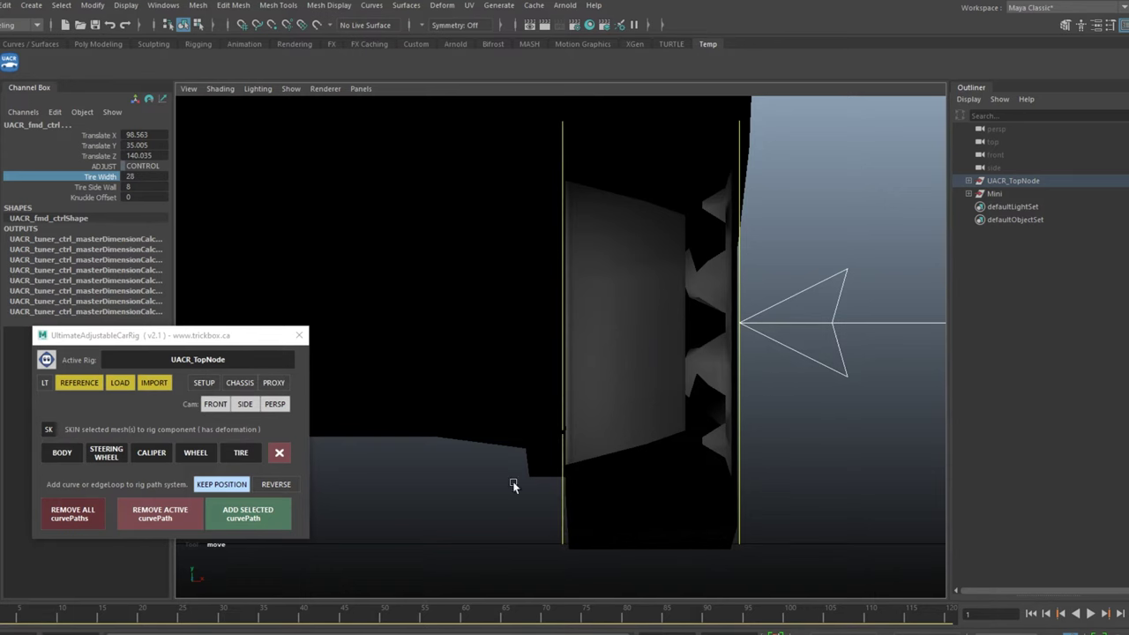
Step: In the side camera, set the front wheel control's Tire Side Wall to 5.6 to match the wheel rim
{"action": "left_click", "coordinate": [250, 403]}
{"action": "middle_click_drag", "start_coordinate": [564, 390], "coordinate": [710, 302], "text": "alt"}
{"action": "right_click_drag", "start_coordinate": [710, 305], "coordinate": [887, 571], "text": "alt"}
{"action": "right_click_drag", "start_coordinate": [659, 416], "coordinate": [543, 132], "text": "alt"}
{"action": "middle_click_drag", "start_coordinate": [555, 166], "coordinate": [566, 258], "text": "alt"}
{"action": "middle_click_drag", "start_coordinate": [567, 257], "coordinate": [569, 258], "text": "alt"}
{"action": "left_click", "coordinate": [95, 187]}
{"action": "middle_click_drag", "start_coordinate": [533, 437], "coordinate": [512, 448]}
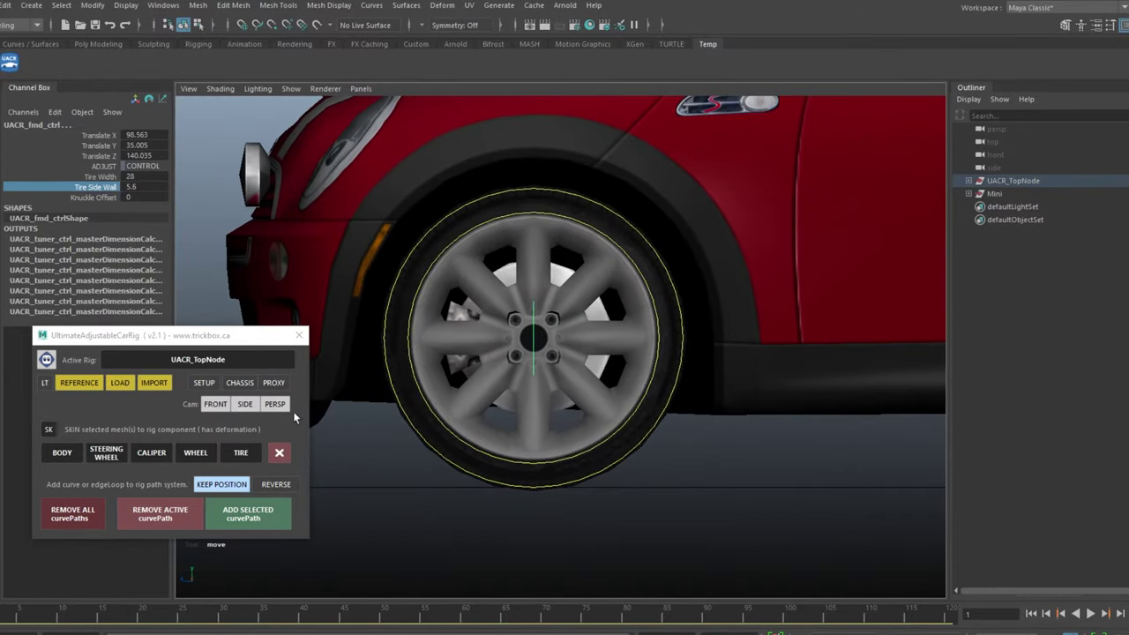
Step: Return to the perspective camera, clear the selection, and hide the side window mesh that blocks the steering wheel
{"action": "left_click", "coordinate": [275, 404]}
{"action": "left_click_drag", "start_coordinate": [702, 387], "coordinate": [668, 375], "text": "alt"}
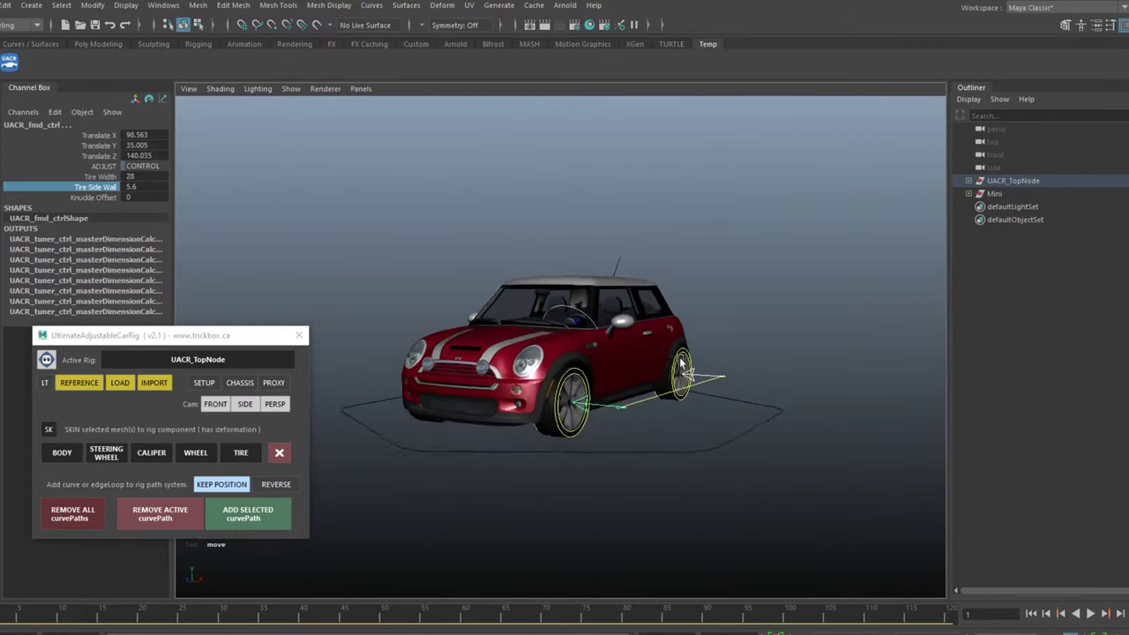
{"action": "right_click_drag", "start_coordinate": [669, 375], "coordinate": [773, 415], "text": "alt"}
{"action": "left_click", "coordinate": [694, 221]}
{"action": "left_click_drag", "start_coordinate": [693, 221], "coordinate": [592, 242], "text": "alt"}
{"action": "right_click_drag", "start_coordinate": [565, 283], "coordinate": [593, 379], "text": "alt"}
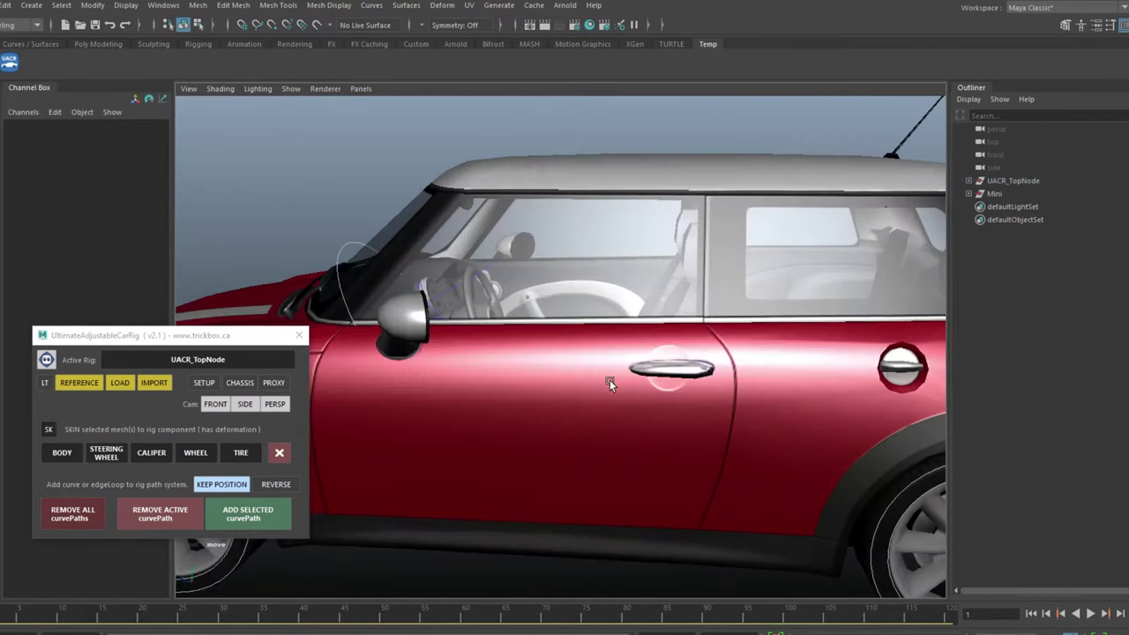
{"action": "left_click_drag", "start_coordinate": [593, 378], "coordinate": [682, 400], "text": "alt"}
{"action": "left_click", "coordinate": [685, 309]}
{"action": "key", "text": "h"}
Step: Duplicate the steering wheel mesh and unparent the copy from the Mini group
{"action": "right_click_drag", "start_coordinate": [721, 247], "coordinate": [732, 445], "text": "alt"}
{"action": "left_click_drag", "start_coordinate": [732, 446], "coordinate": [693, 450], "text": "alt"}
{"action": "left_click", "coordinate": [541, 434]}
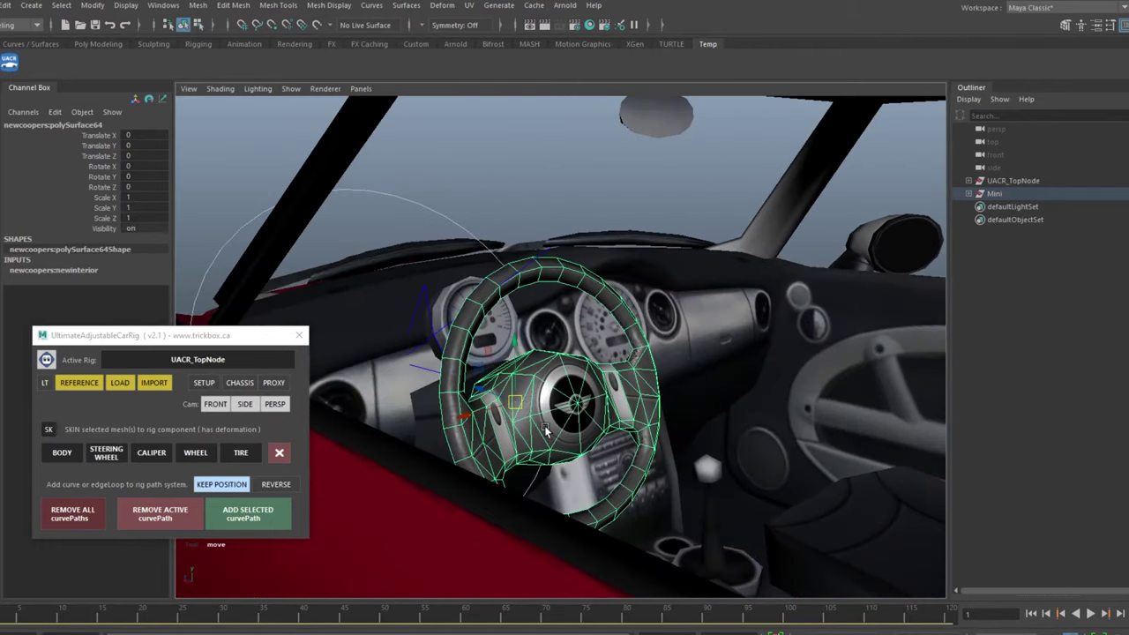
{"action": "left_click_drag", "start_coordinate": [574, 424], "coordinate": [594, 406], "text": "alt"}
{"action": "right_click_drag", "start_coordinate": [557, 399], "coordinate": [594, 464], "text": "alt"}
{"action": "left_click_drag", "start_coordinate": [589, 417], "coordinate": [595, 369], "text": "alt"}
{"action": "key", "text": "ctrl+d"}
{"action": "key", "text": "shift+p"}
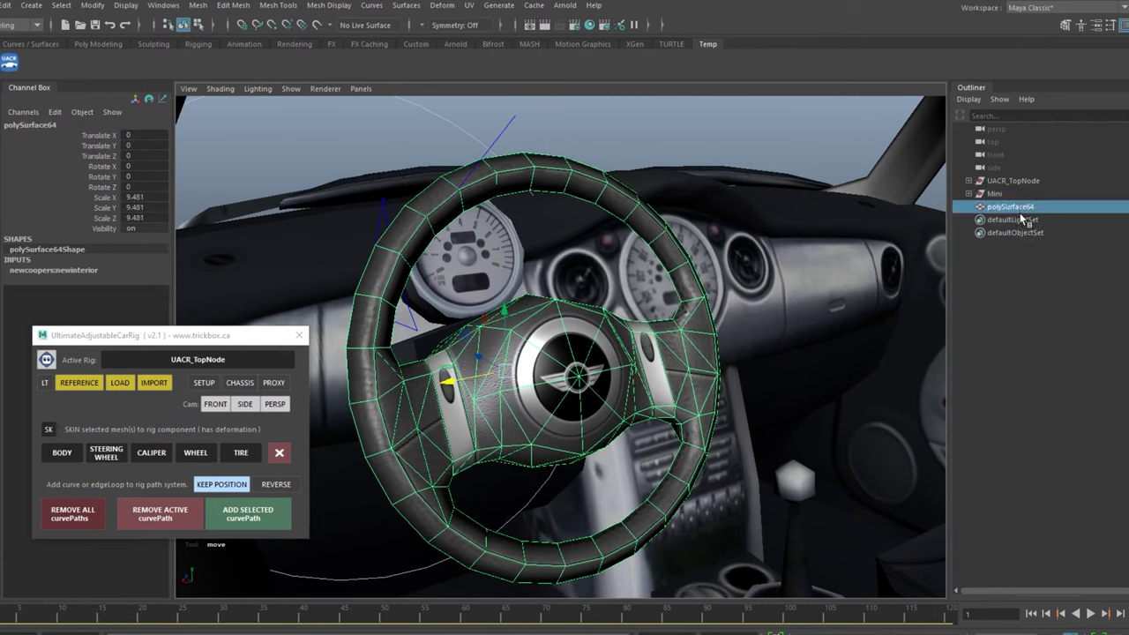
Step: Extract the front face loop of the duplicated steering wheel's rim and delete the rest of the duplicate
{"action": "key", "text": "F11"}
{"action": "left_click", "coordinate": [432, 204]}
{"action": "left_click", "coordinate": [404, 227], "text": "shift"}
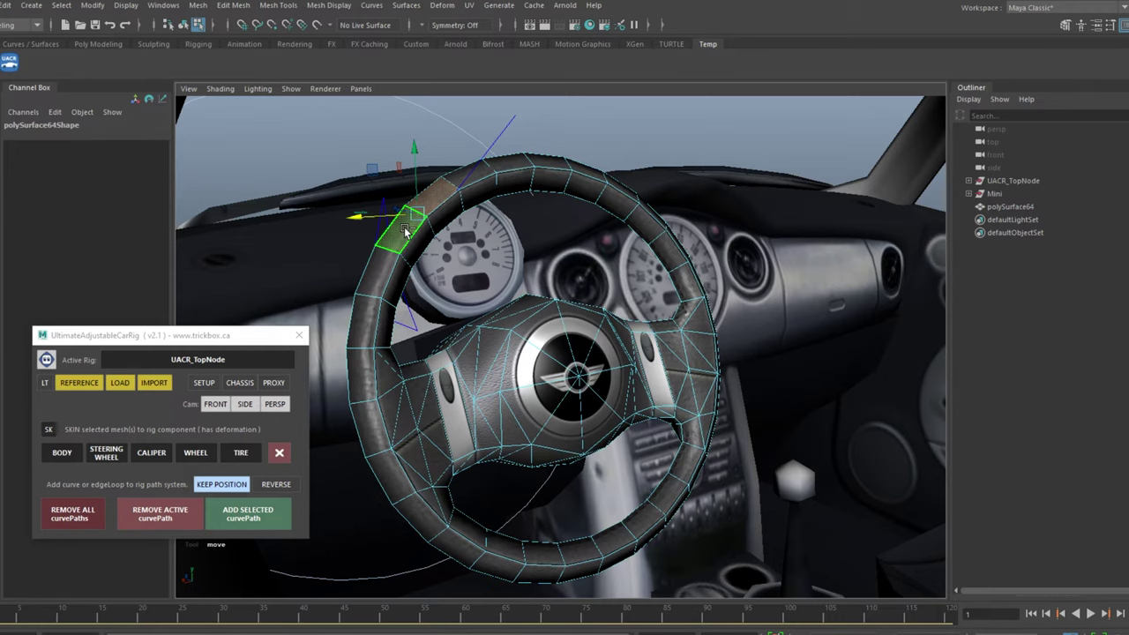
{"action": "double_click", "coordinate": [404, 231]}
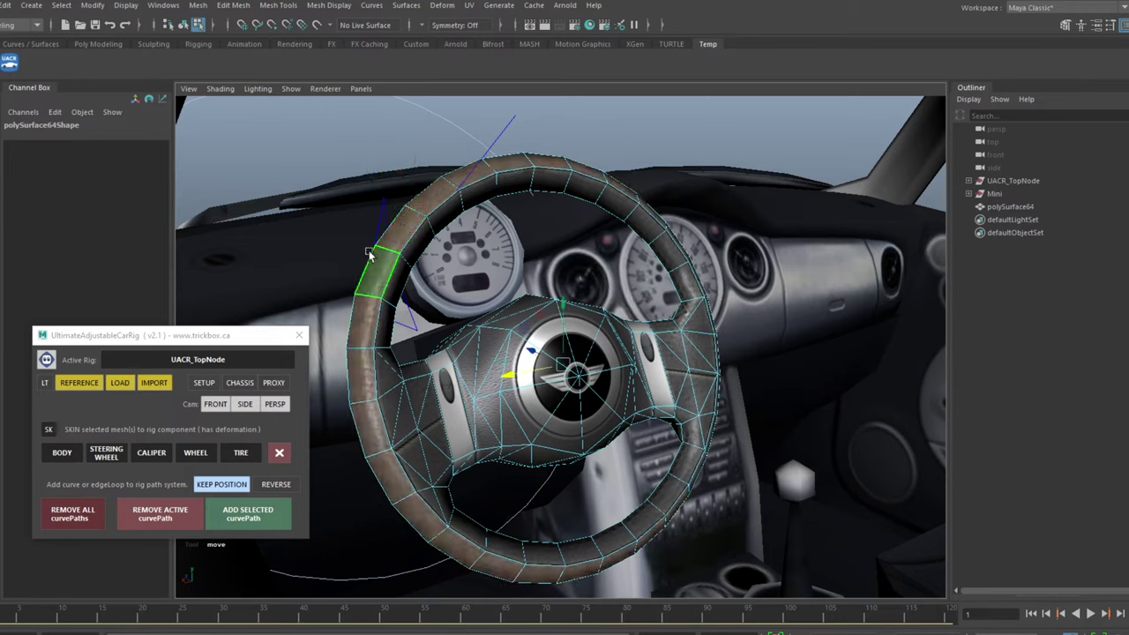
{"action": "left_click", "coordinate": [234, 5]}
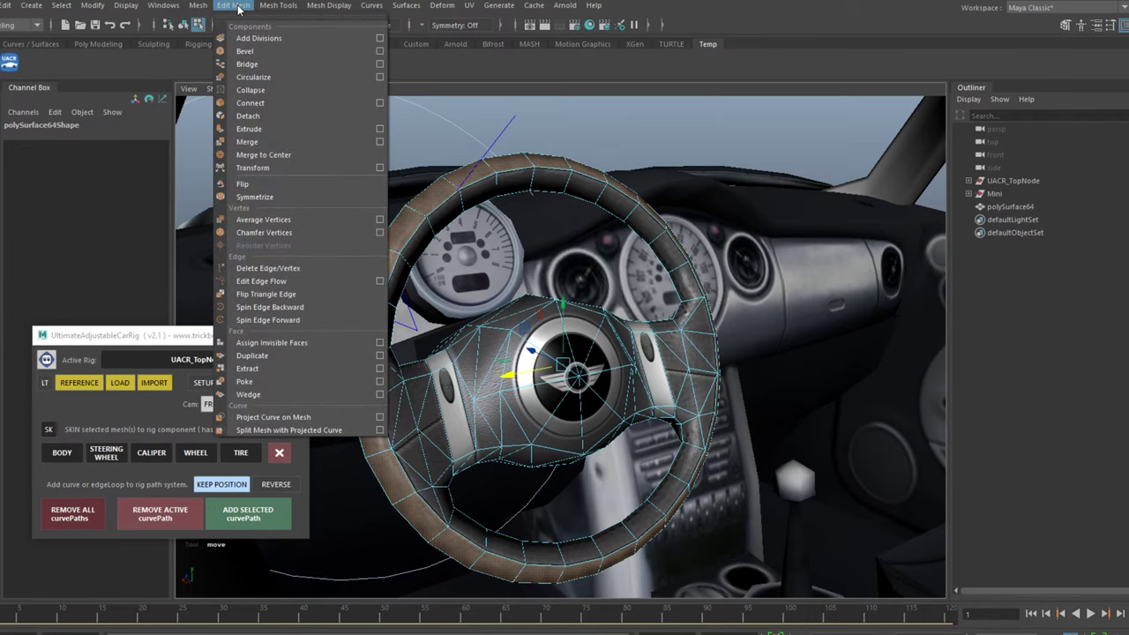
{"action": "left_click", "coordinate": [260, 368]}
{"action": "left_click", "coordinate": [1021, 221]}
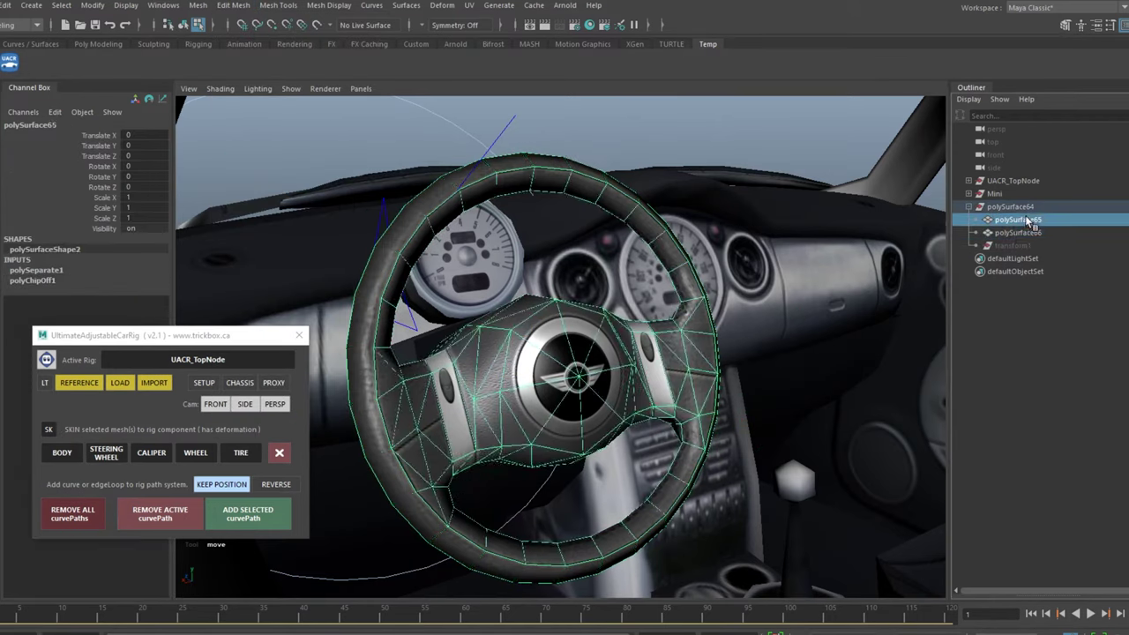
Step: Fill the hole in the extracted rim ring and poke the new face to create a centre vertex
{"action": "left_click", "coordinate": [210, 12]}
{"action": "left_click", "coordinate": [213, 98]}
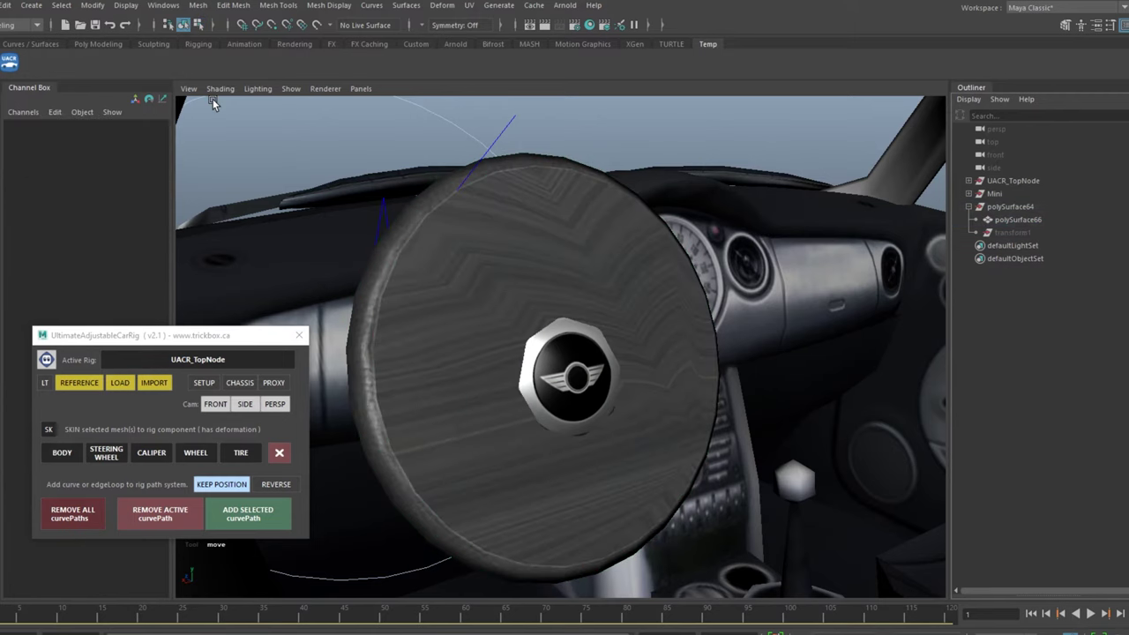
{"action": "left_click", "coordinate": [556, 247]}
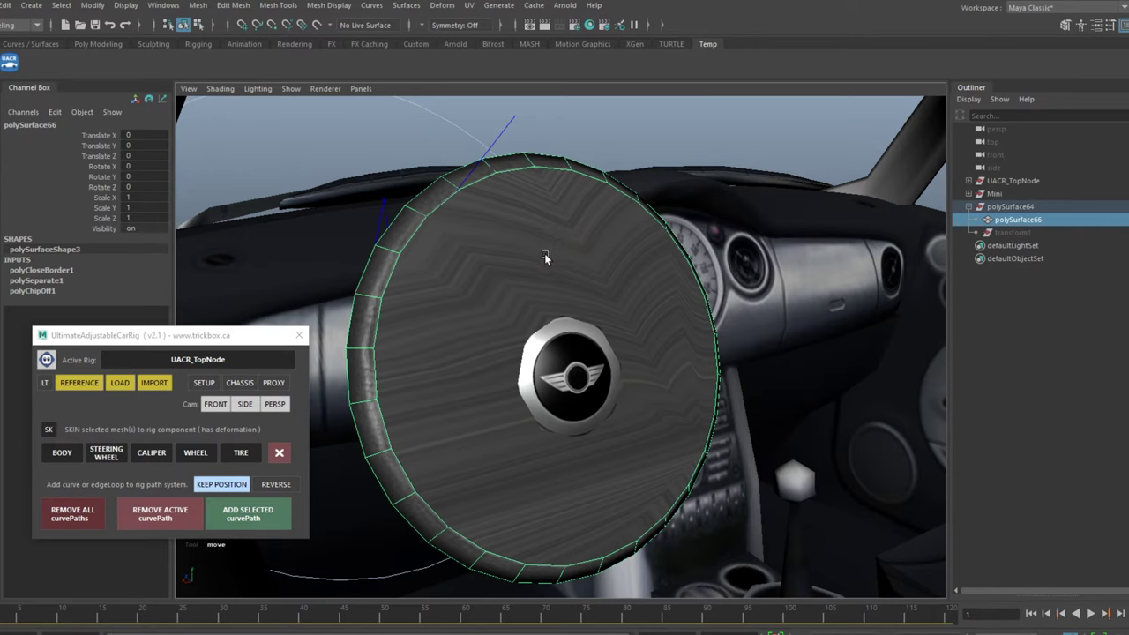
{"action": "left_click", "coordinate": [540, 256]}
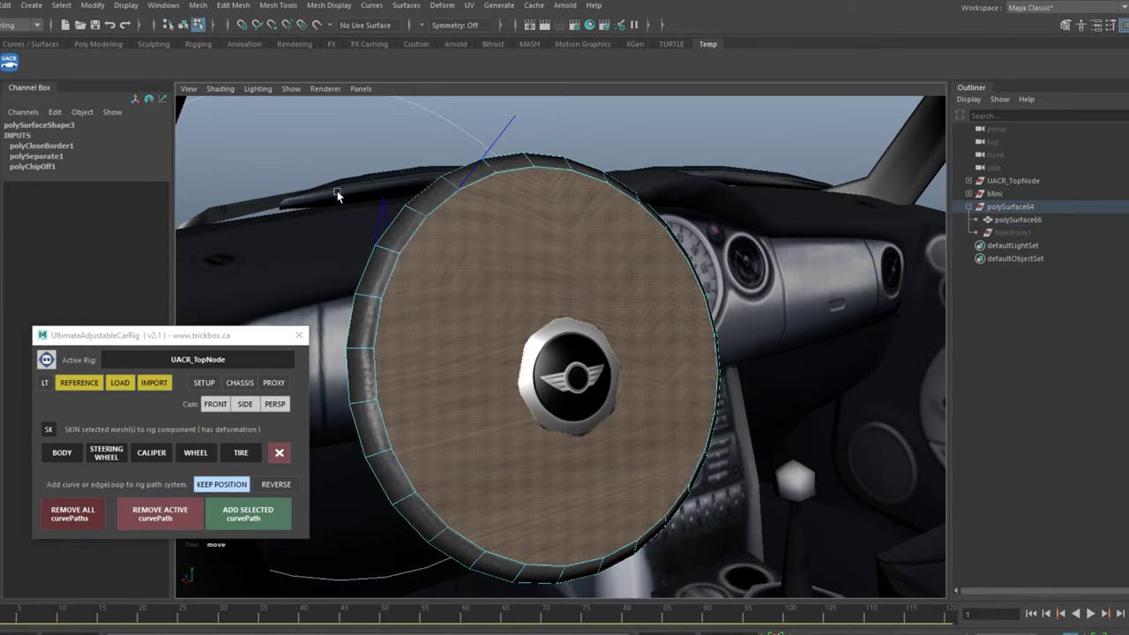
{"action": "left_click", "coordinate": [235, 6]}
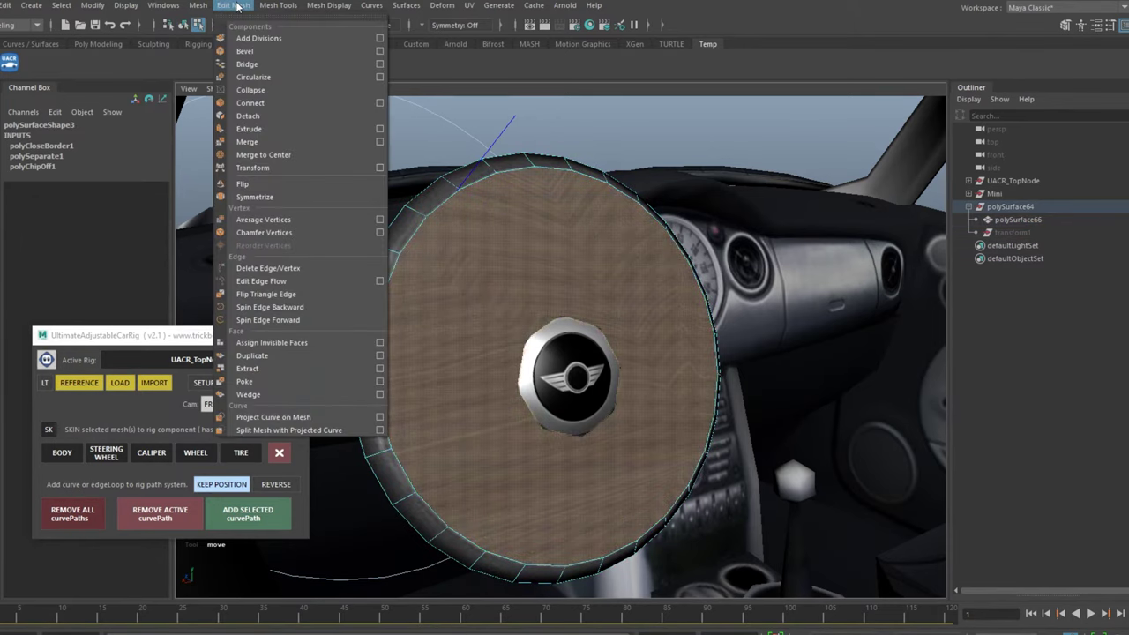
{"action": "left_click", "coordinate": [245, 382]}
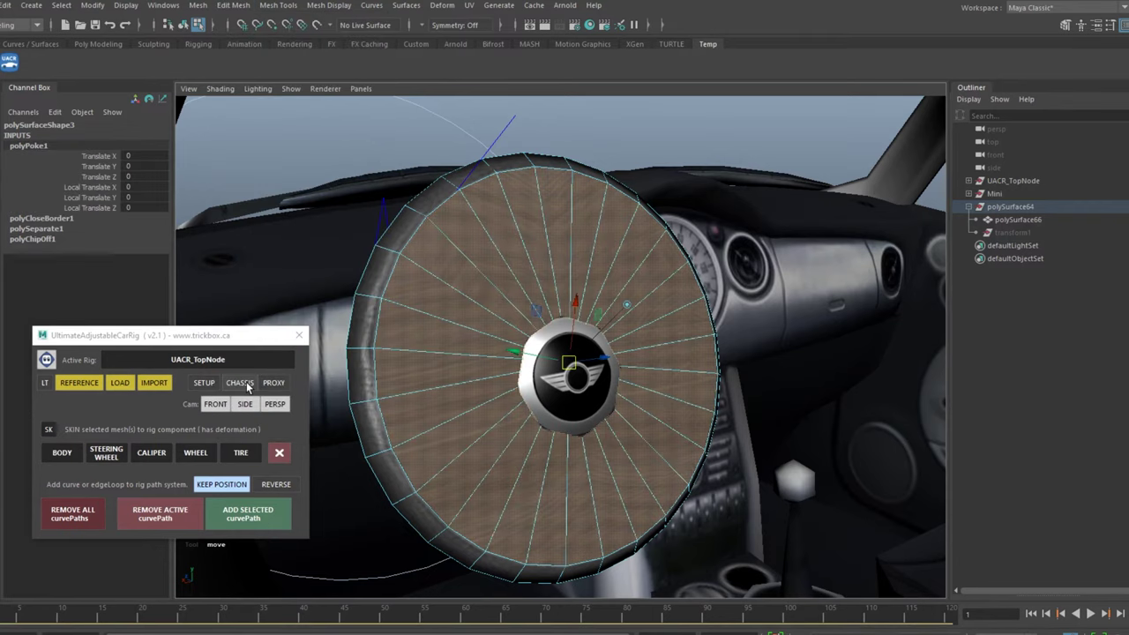
Step: Hide the original steering wheel mesh and snap the rig's steering wheel control to the poked disc's centre vertex
{"action": "key", "text": "ctrl+z"}
{"action": "key", "text": "ctrl+h"}
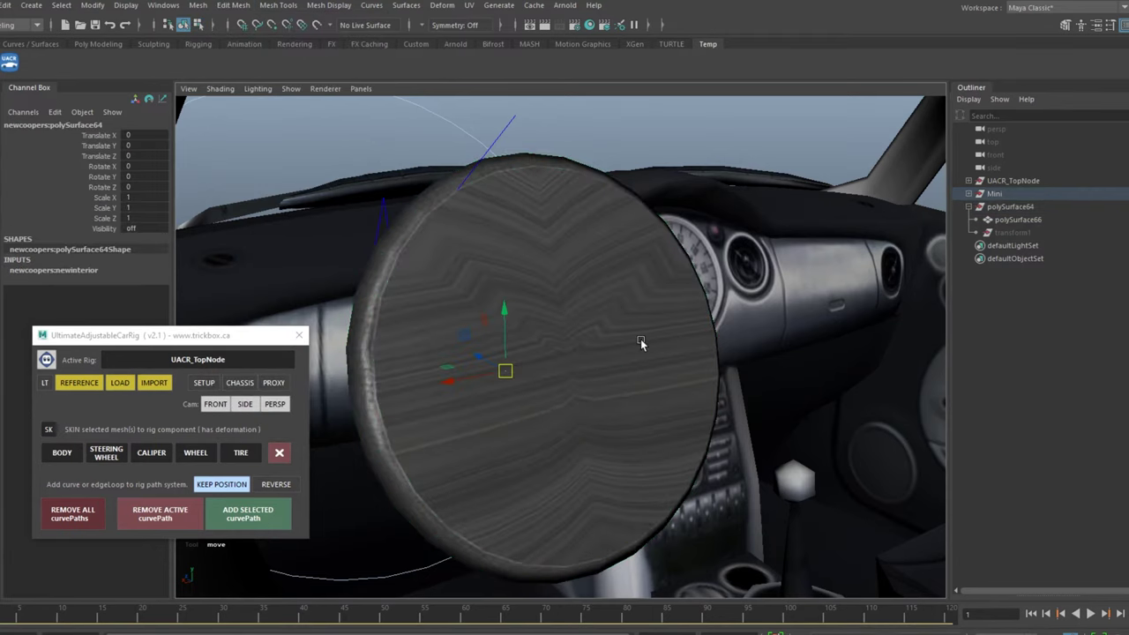
{"action": "left_click", "coordinate": [600, 307]}
{"action": "left_click", "coordinate": [512, 132]}
{"action": "left_click_drag", "start_coordinate": [363, 311], "coordinate": [552, 356]}
{"action": "key", "text": "v"}
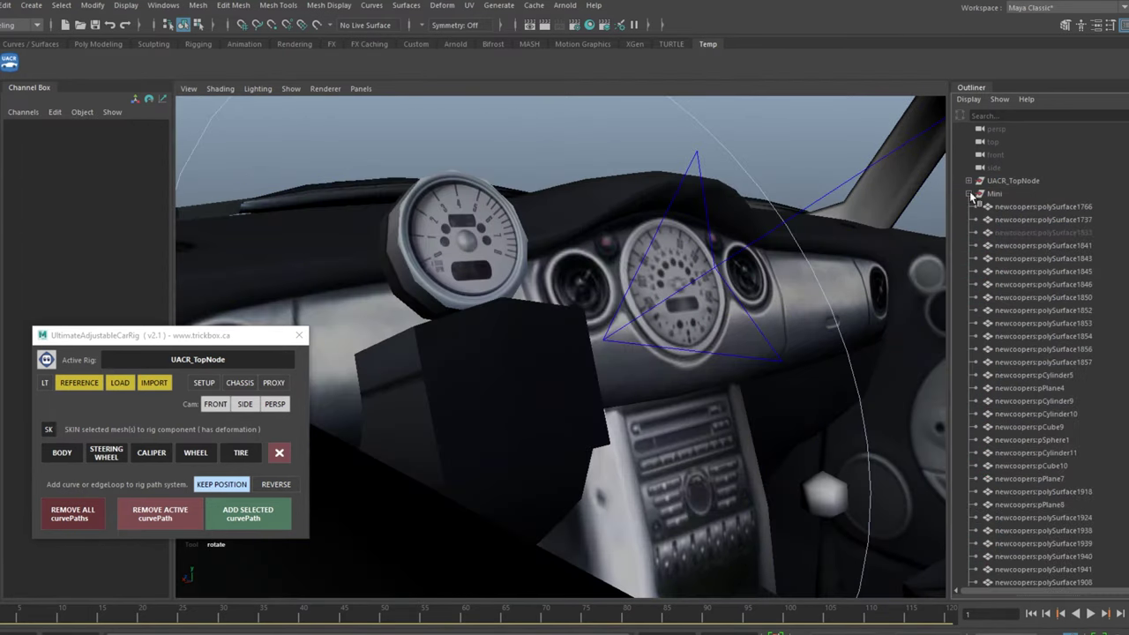
Step: Show the original steering wheel mesh again and, in the side camera, hide the body meshes covering it
{"action": "scroll", "coordinate": [1060, 421], "scroll_direction": "down", "scroll_amount": 3}
{"action": "left_click", "coordinate": [1046, 427]}
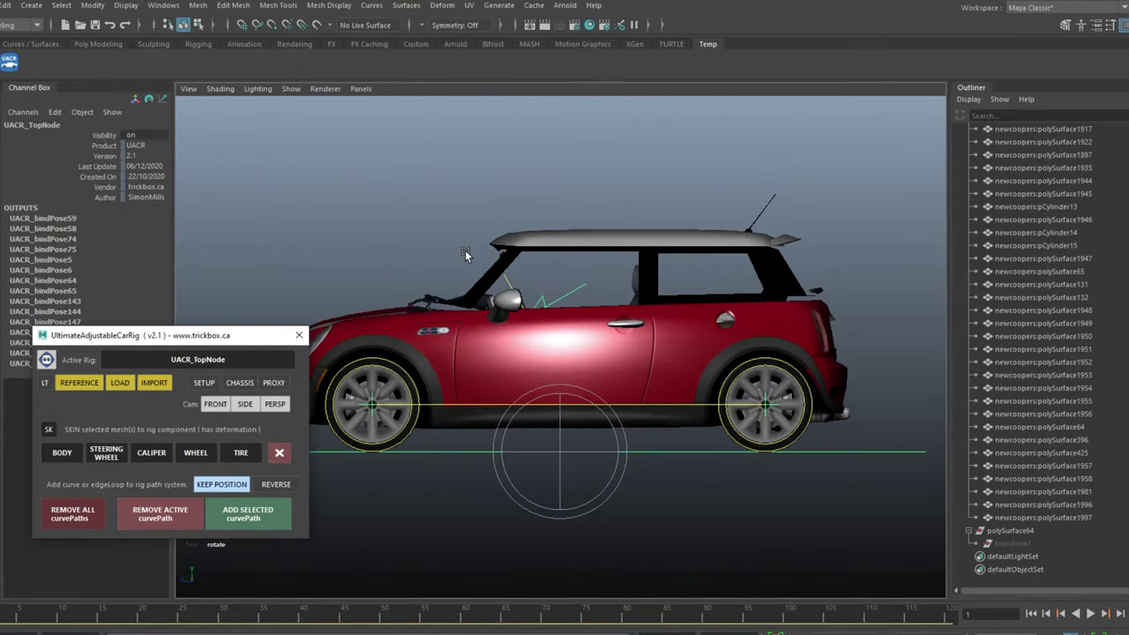
{"action": "scroll", "coordinate": [705, 284], "scroll_direction": "up", "scroll_amount": 6}
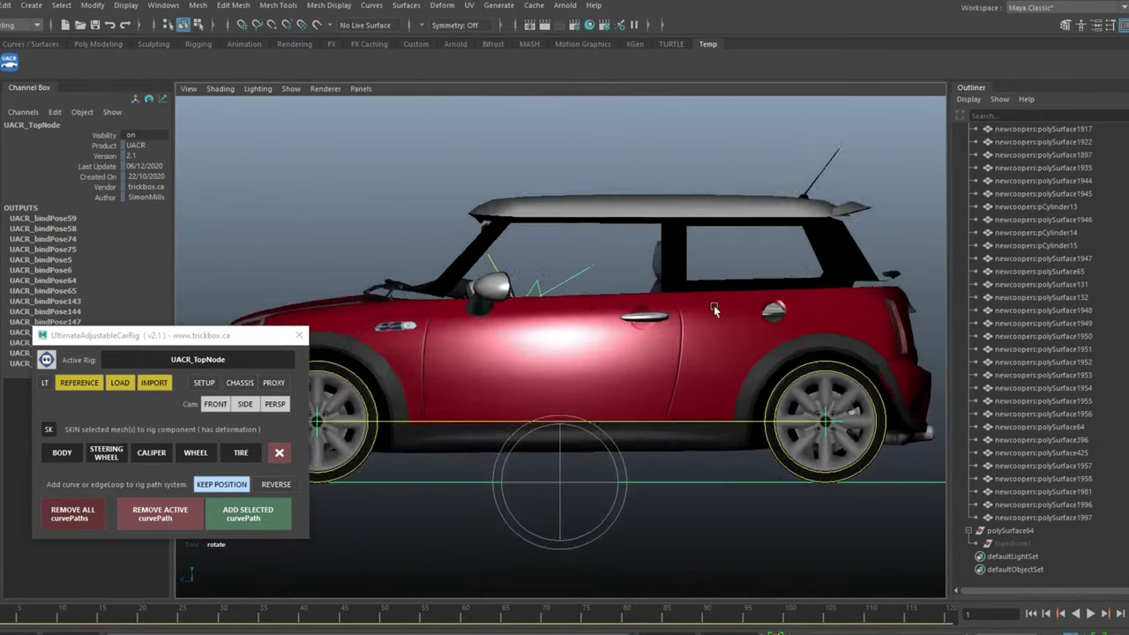
{"action": "left_click_drag", "start_coordinate": [680, 262], "coordinate": [668, 262]}
{"action": "key", "text": "h"}
{"action": "middle_click_drag", "start_coordinate": [638, 234], "coordinate": [721, 292], "text": "alt"}
{"action": "right_click_drag", "start_coordinate": [720, 292], "coordinate": [851, 600], "text": "alt"}
Step: Rotate the rig's steering wheel control in the side view to match the steering wheel's tilt, and deselect it
{"action": "left_click", "coordinate": [675, 219]}
{"action": "middle_click_drag", "start_coordinate": [675, 220], "coordinate": [716, 221], "text": "alt"}
{"action": "right_click_drag", "start_coordinate": [717, 220], "coordinate": [719, 339], "text": "alt"}
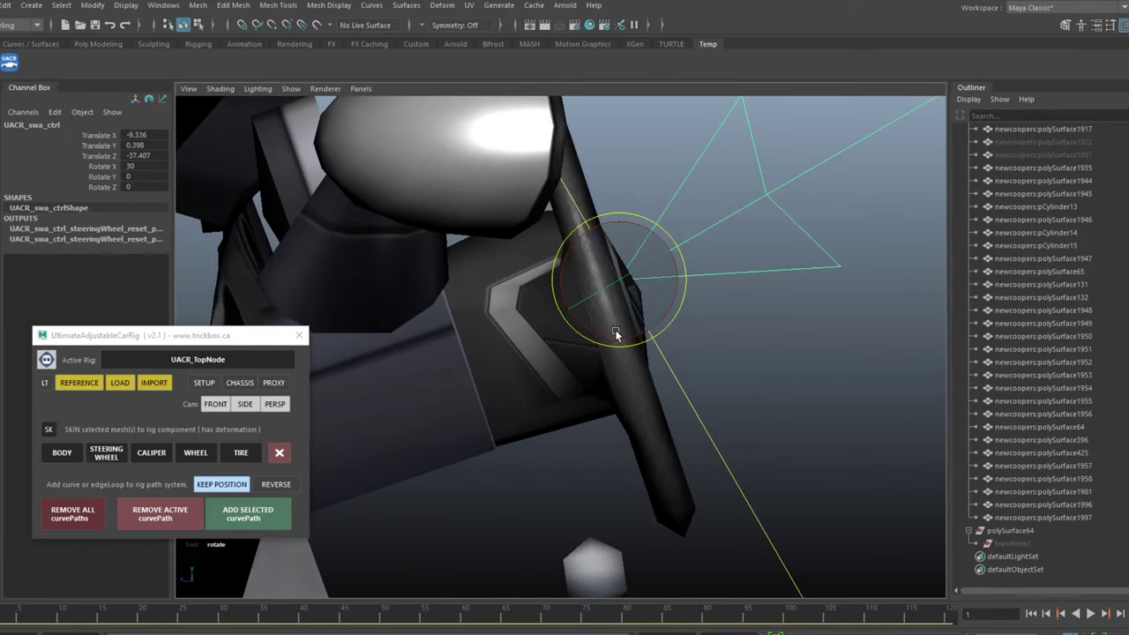
{"action": "left_click_drag", "start_coordinate": [607, 330], "coordinate": [596, 332]}
{"action": "left_click", "coordinate": [821, 411]}
Step: Select the meshes in the Mini group from newcoopers:polySurface1997 up to newcoopers:polySurface1737 and unhide them
{"action": "left_click", "coordinate": [1068, 505]}
{"action": "scroll", "coordinate": [1046, 360], "scroll_direction": "up", "scroll_amount": 15}
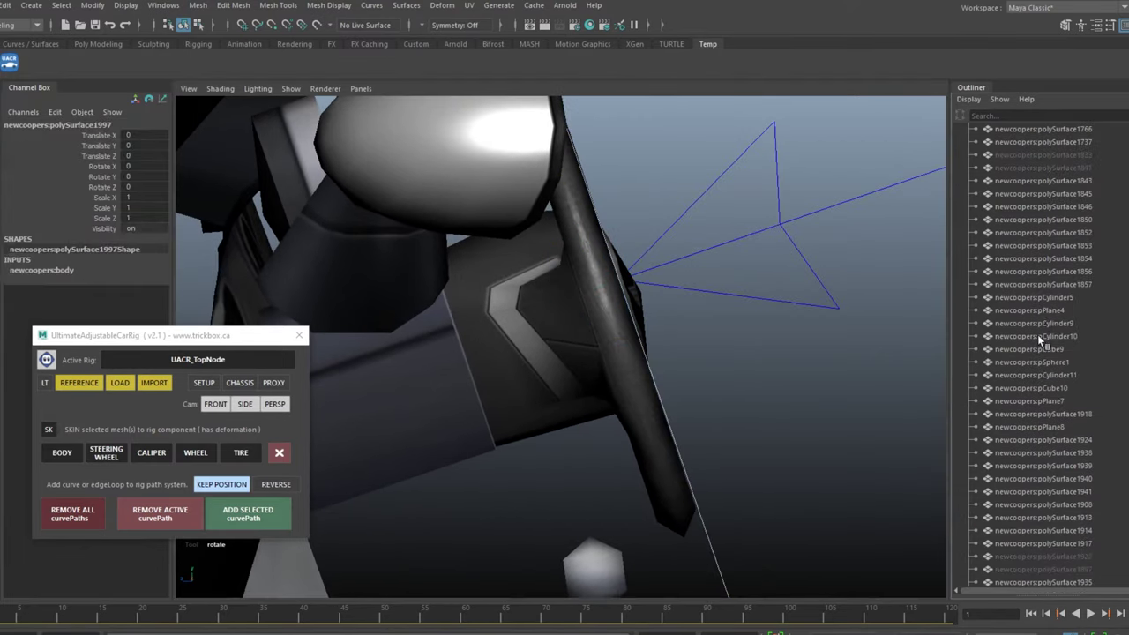
{"action": "left_click", "coordinate": [1055, 219], "text": "shift"}
{"action": "key", "text": "shift+h"}
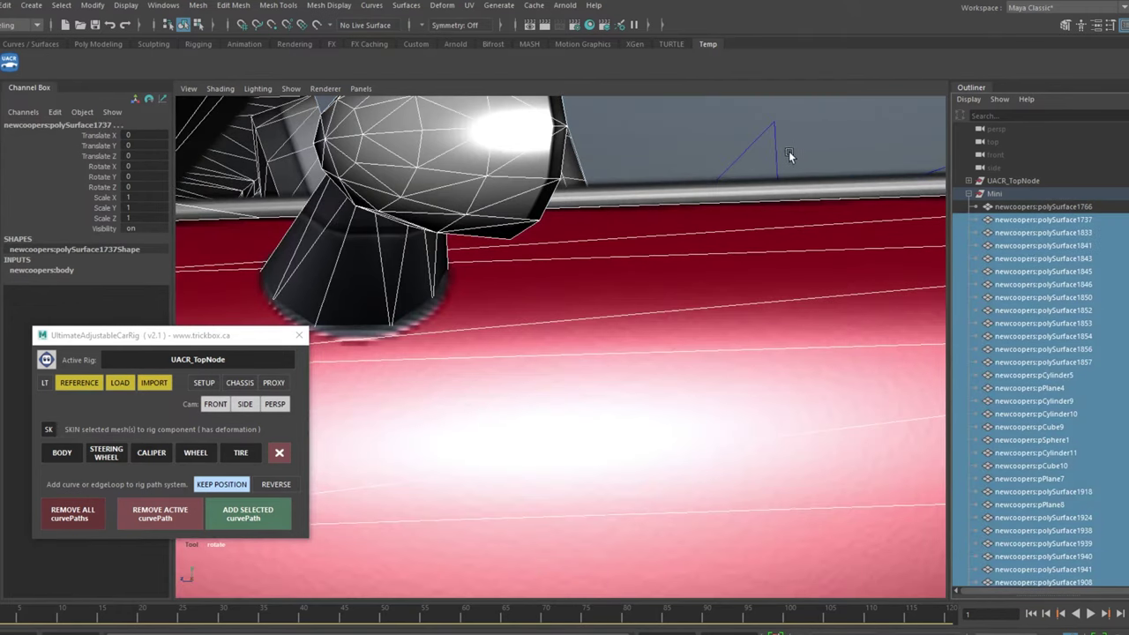
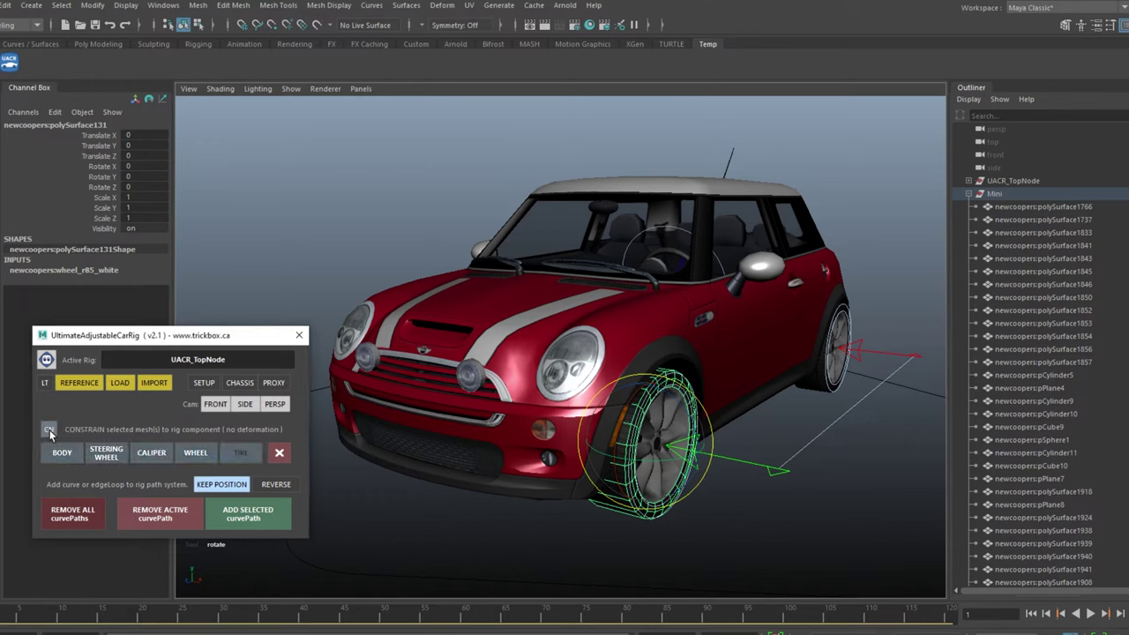
Step: Cycle the rig tool's mesh attachment mode through Skin, Constrain and Parent, clear the tyre selection, and leave the mode on Parent
{"action": "left_click", "coordinate": [50, 429]}
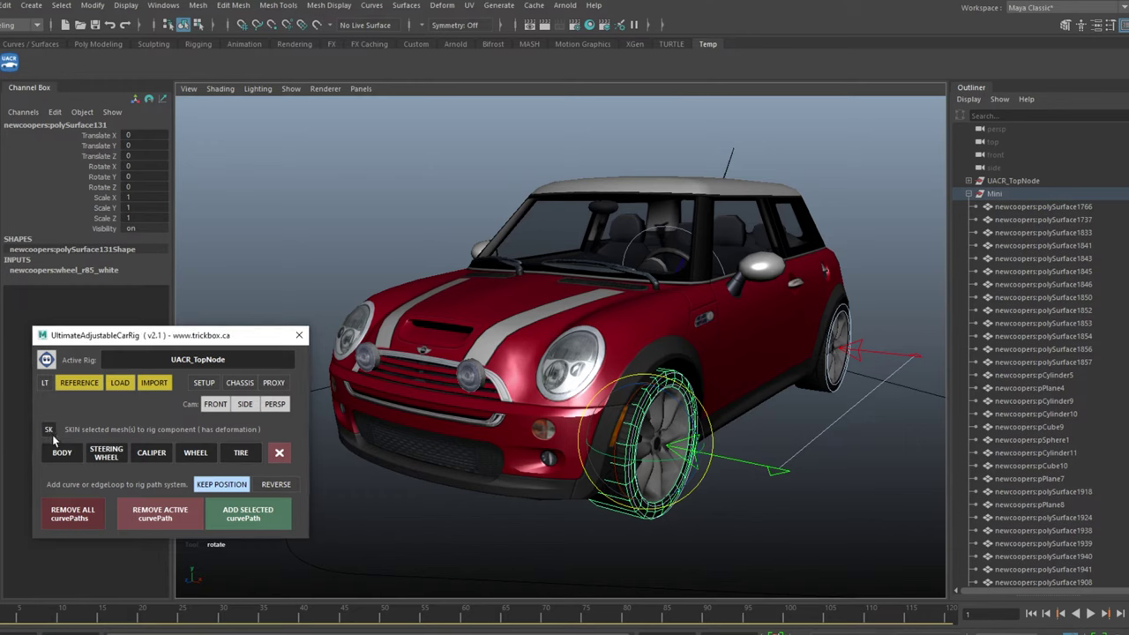
{"action": "left_click", "coordinate": [49, 430]}
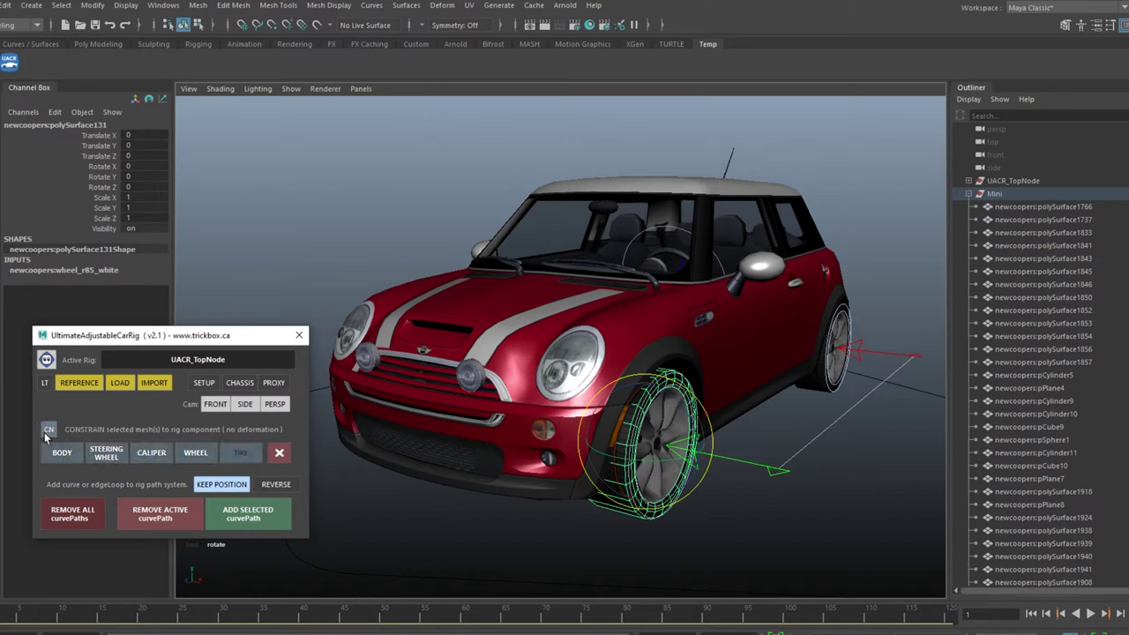
{"action": "left_click", "coordinate": [47, 430]}
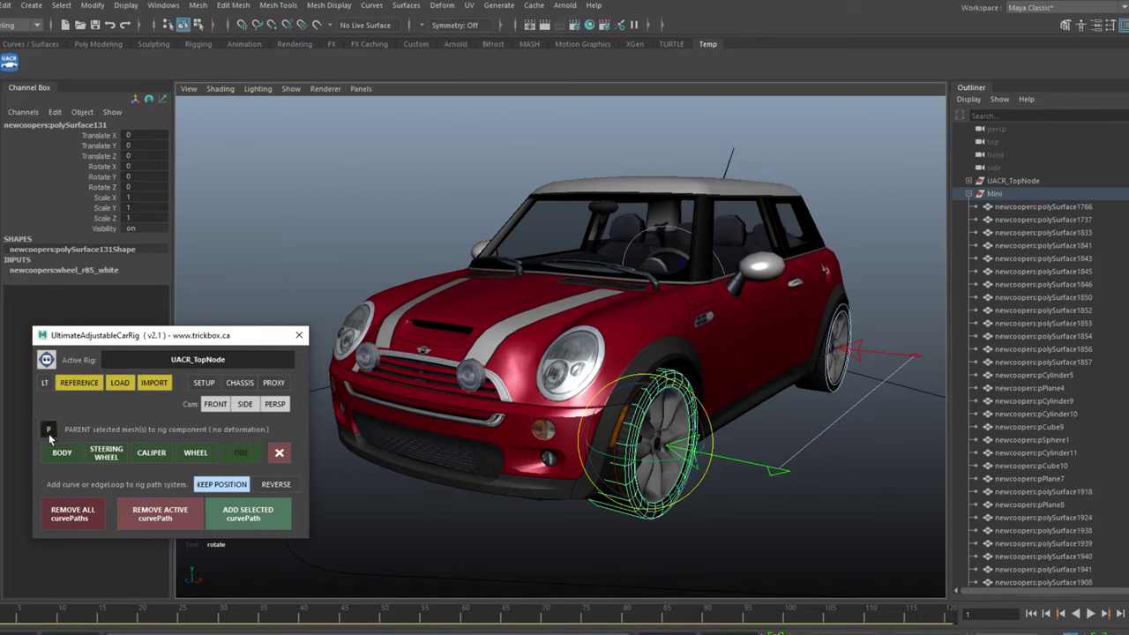
{"action": "left_click", "coordinate": [49, 431]}
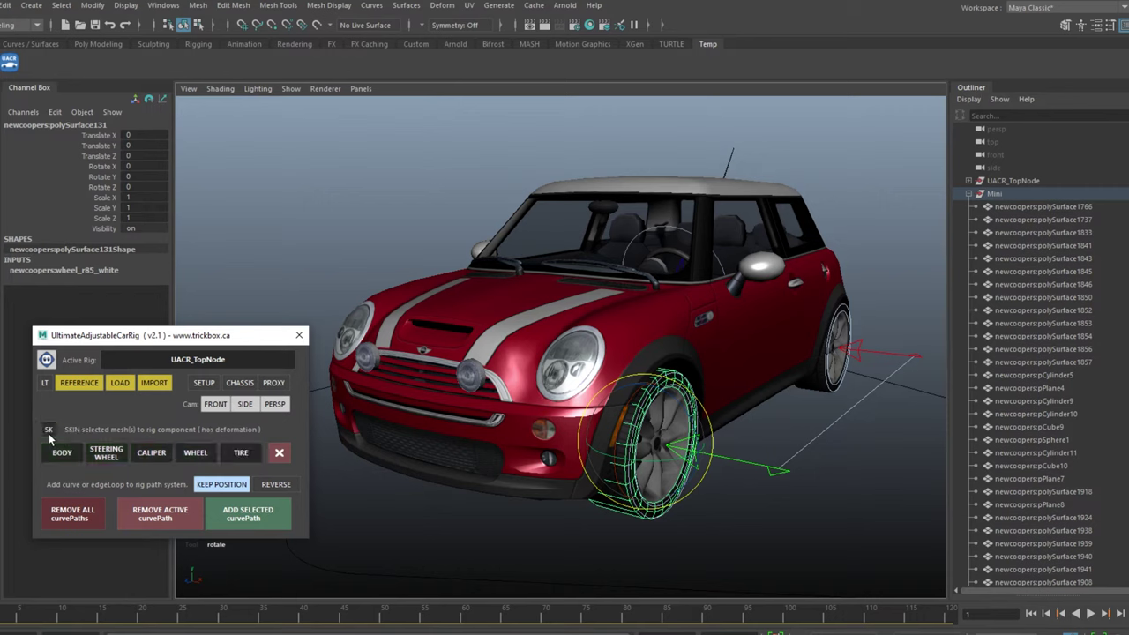
{"action": "left_click", "coordinate": [796, 547]}
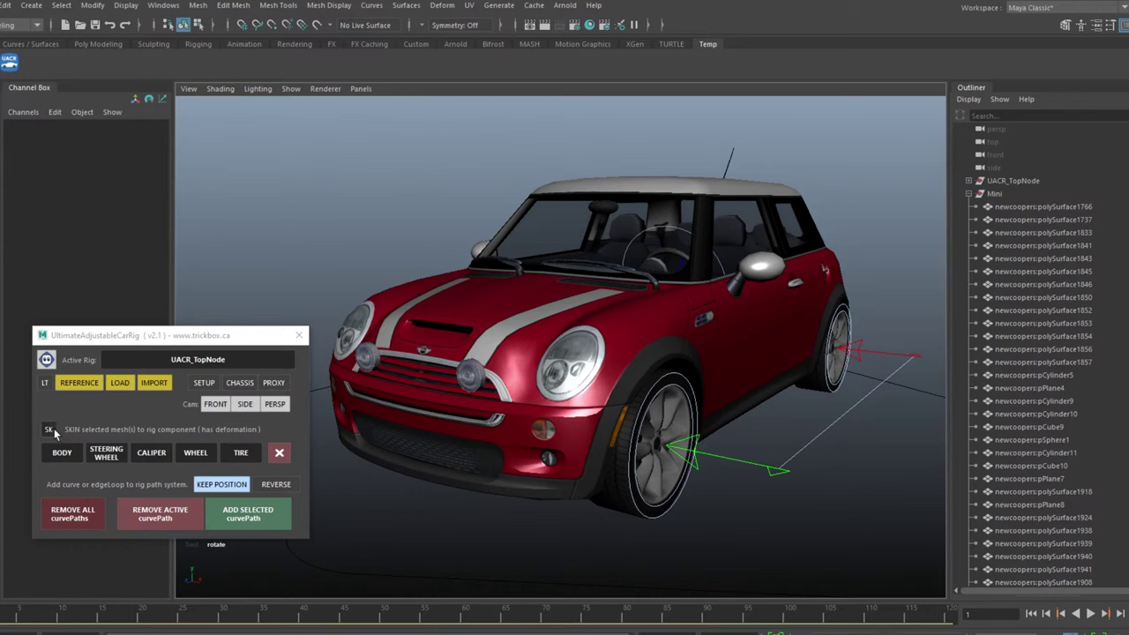
{"action": "left_click", "coordinate": [50, 429]}
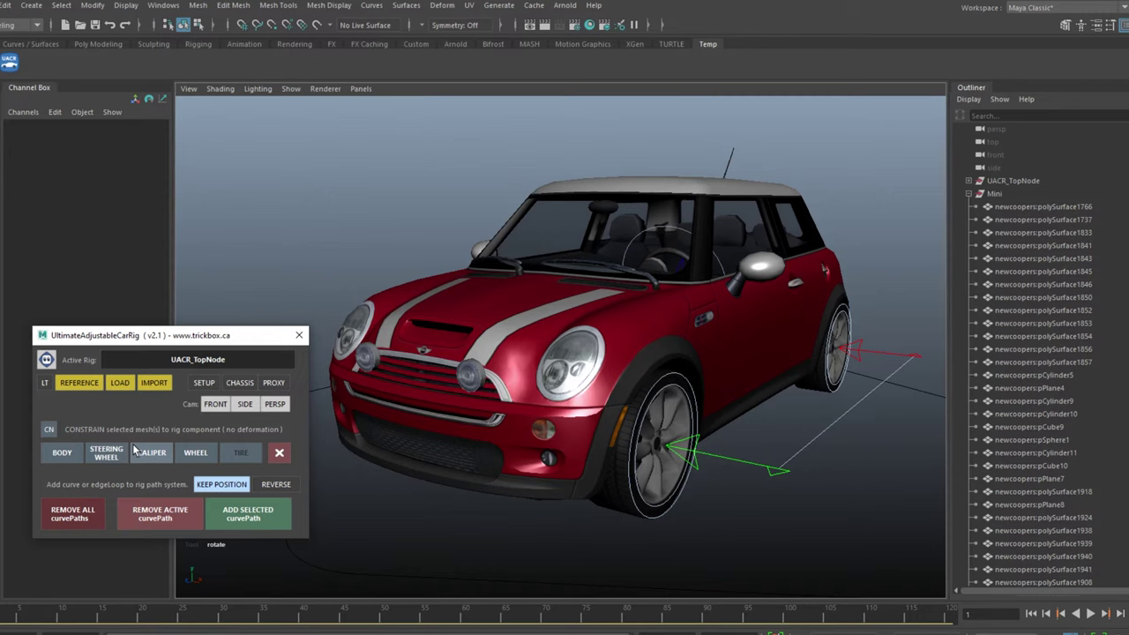
{"action": "left_click", "coordinate": [50, 430]}
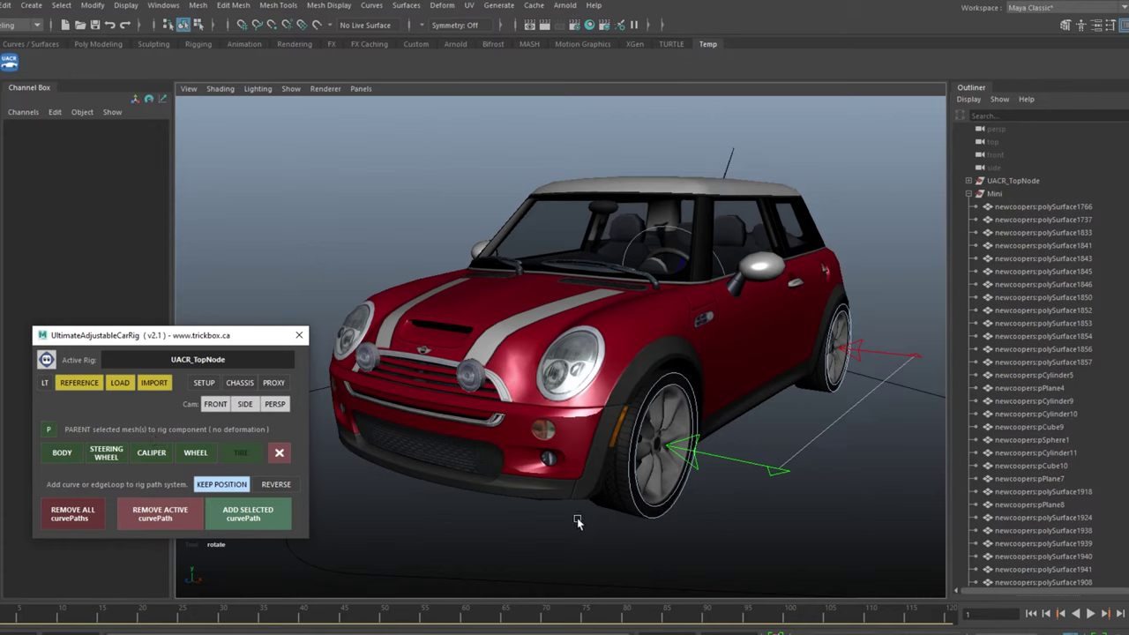
Step: Select the near-side front tyre mesh and switch the rig tool's mesh attachment mode to Skin
{"action": "left_click", "coordinate": [620, 501]}
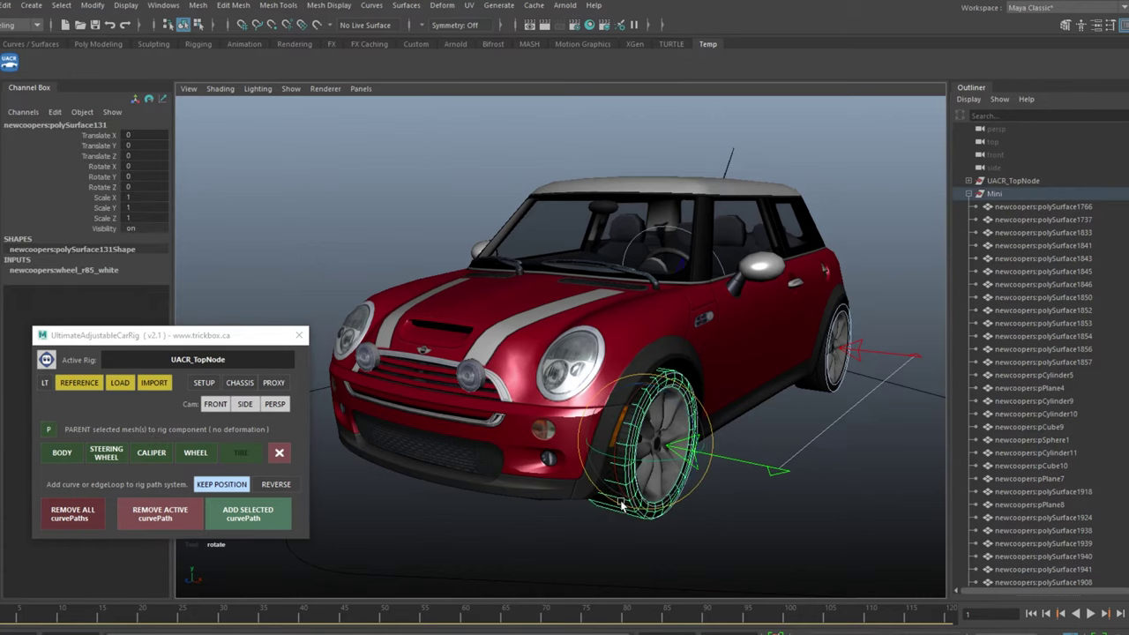
{"action": "left_click", "coordinate": [49, 432]}
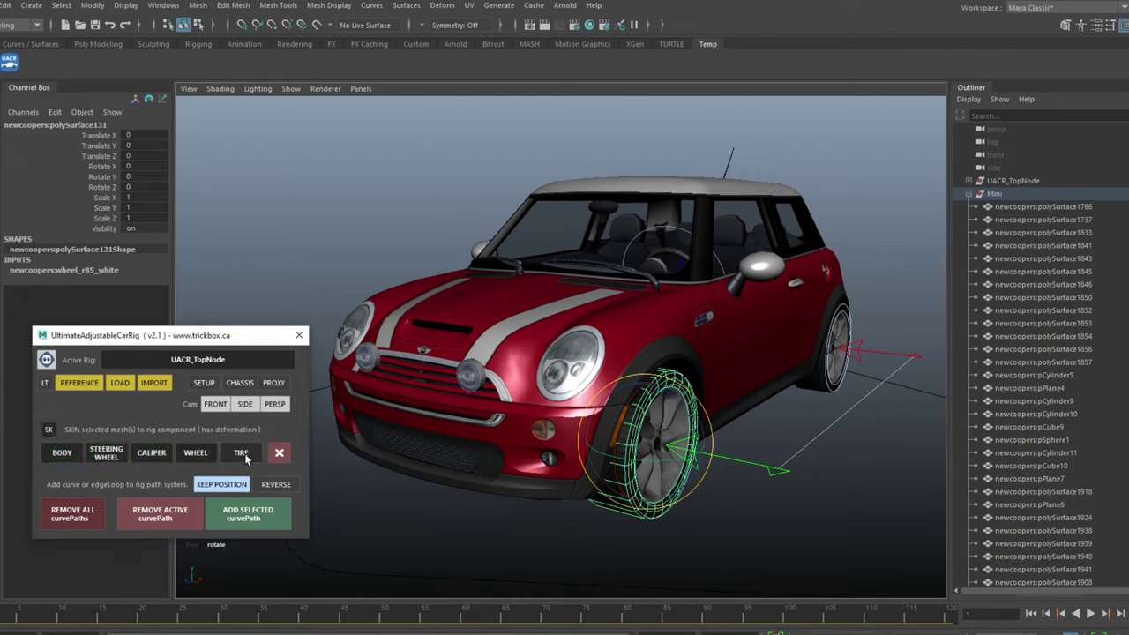
{"action": "left_click", "coordinate": [49, 430]}
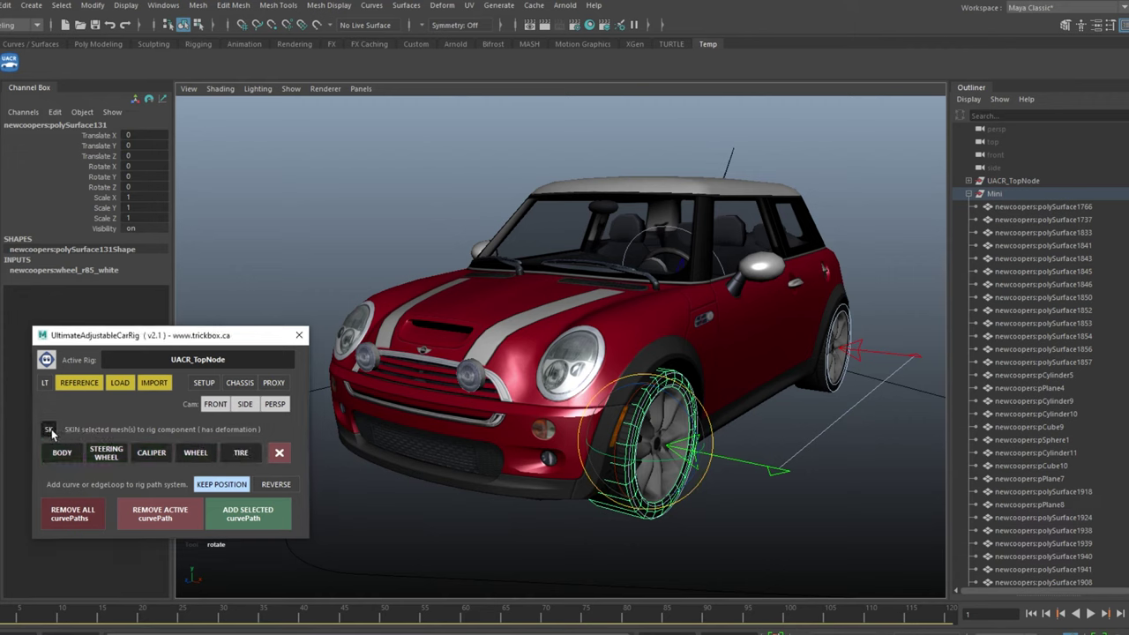
{"action": "left_click", "coordinate": [199, 454]}
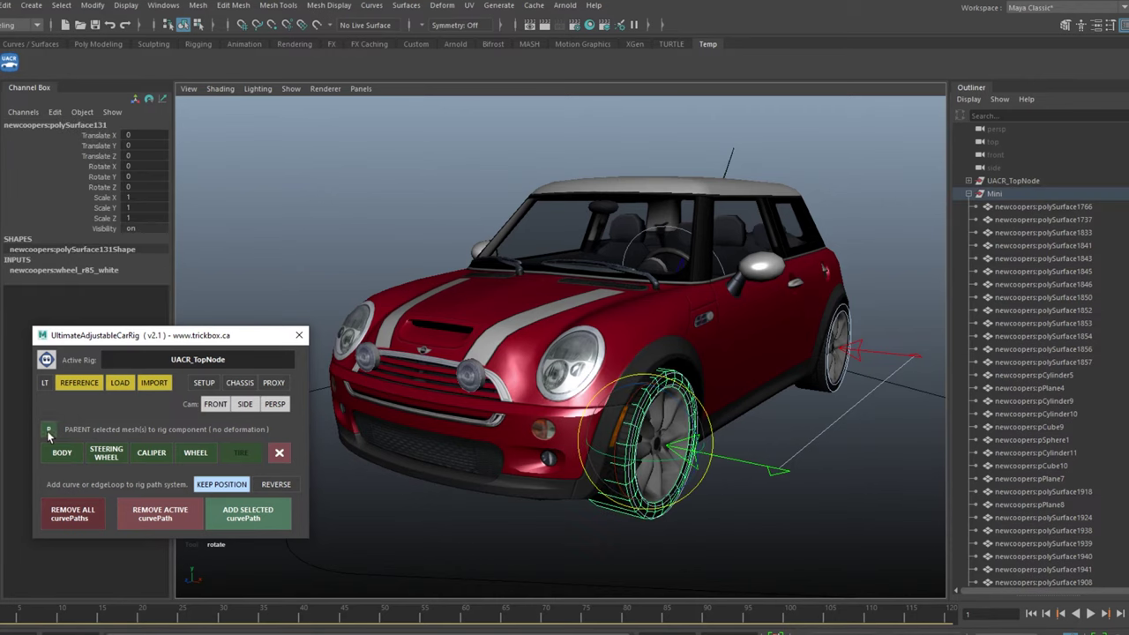
{"action": "left_click", "coordinate": [48, 430]}
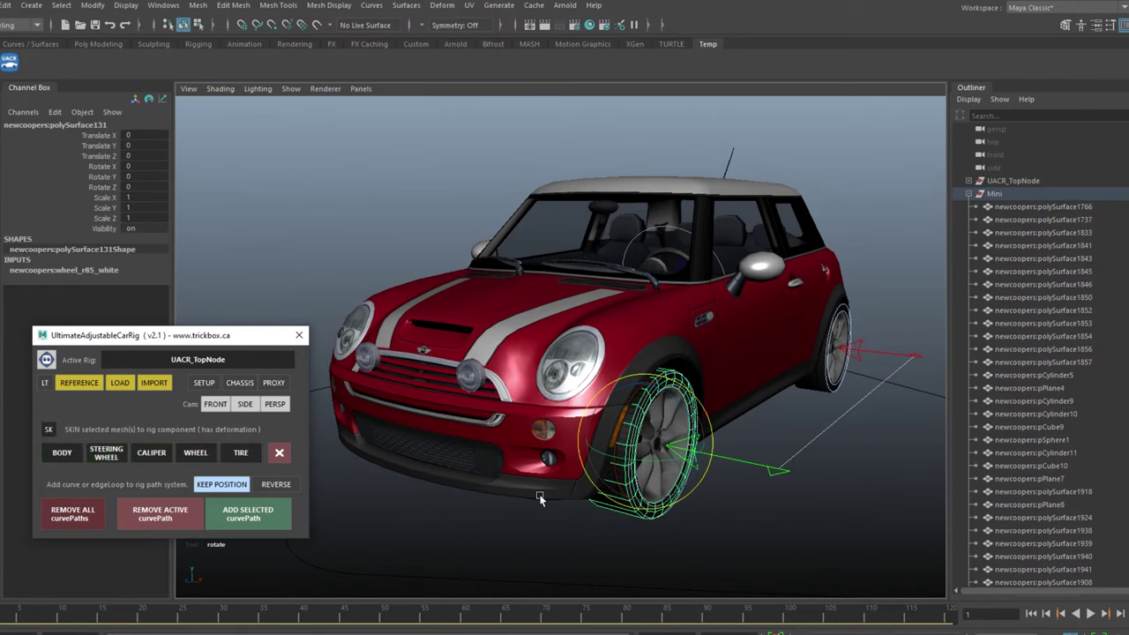
Step: Insert three edge loops around the selected front tyre's tread, one at the centre and one near each edge
{"action": "left_click_drag", "start_coordinate": [719, 380], "coordinate": [712, 356], "text": "alt"}
{"action": "right_click_drag", "start_coordinate": [712, 357], "coordinate": [729, 393], "text": "alt"}
{"action": "left_click_drag", "start_coordinate": [729, 392], "coordinate": [673, 405], "text": "alt"}
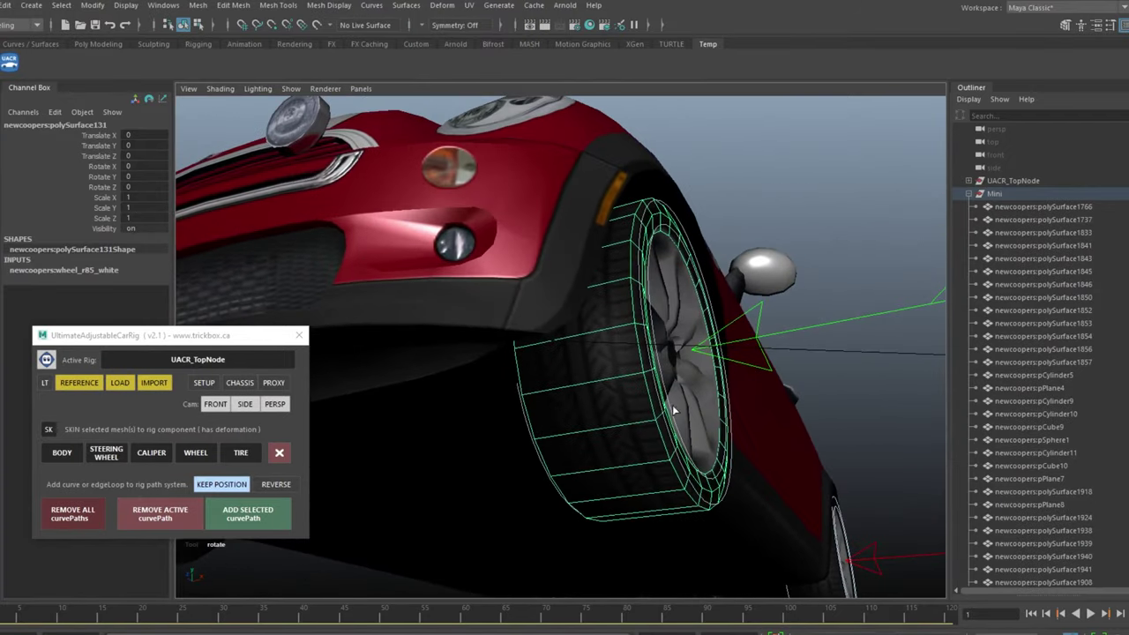
{"action": "left_click", "coordinate": [279, 5]}
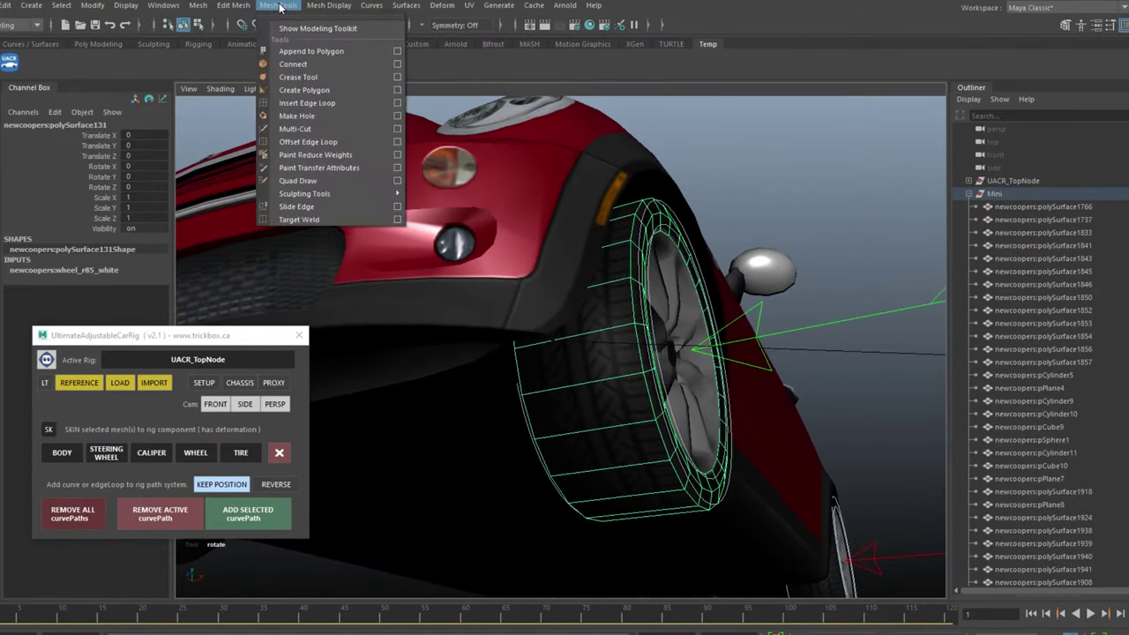
{"action": "left_click", "coordinate": [308, 106]}
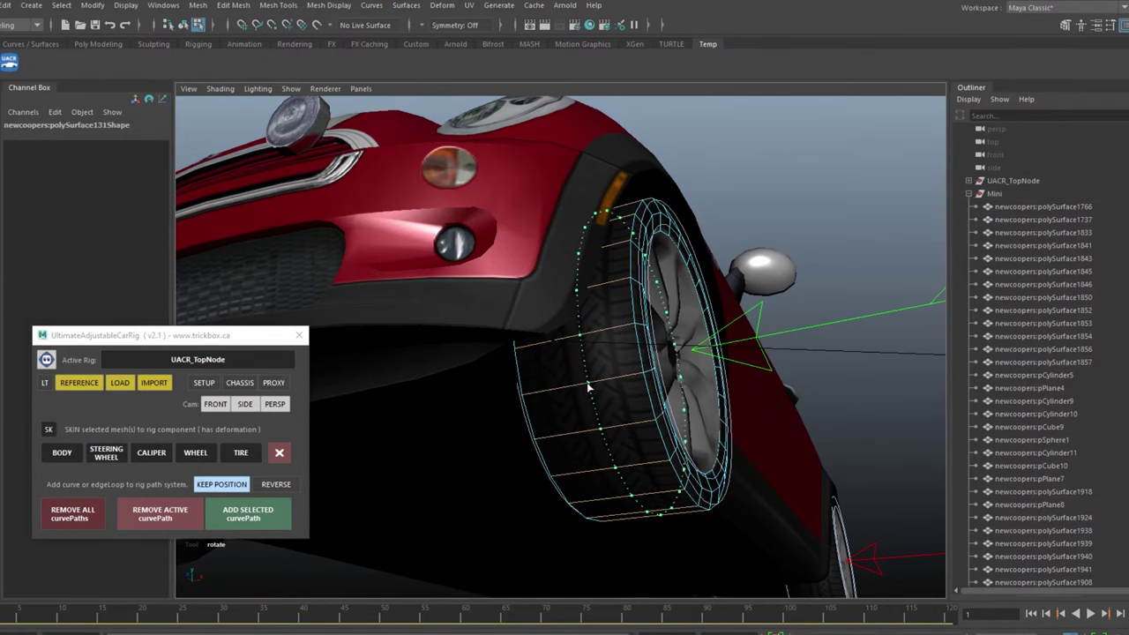
{"action": "left_click", "coordinate": [588, 387]}
{"action": "left_click_drag", "start_coordinate": [597, 374], "coordinate": [775, 359], "text": "alt"}
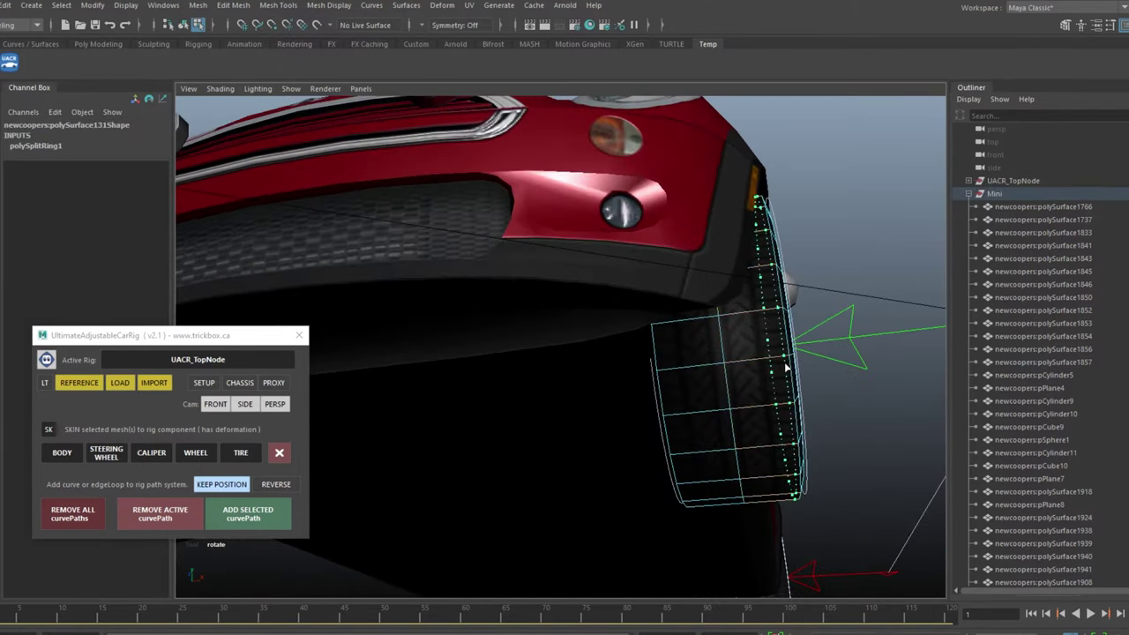
{"action": "left_click", "coordinate": [672, 368]}
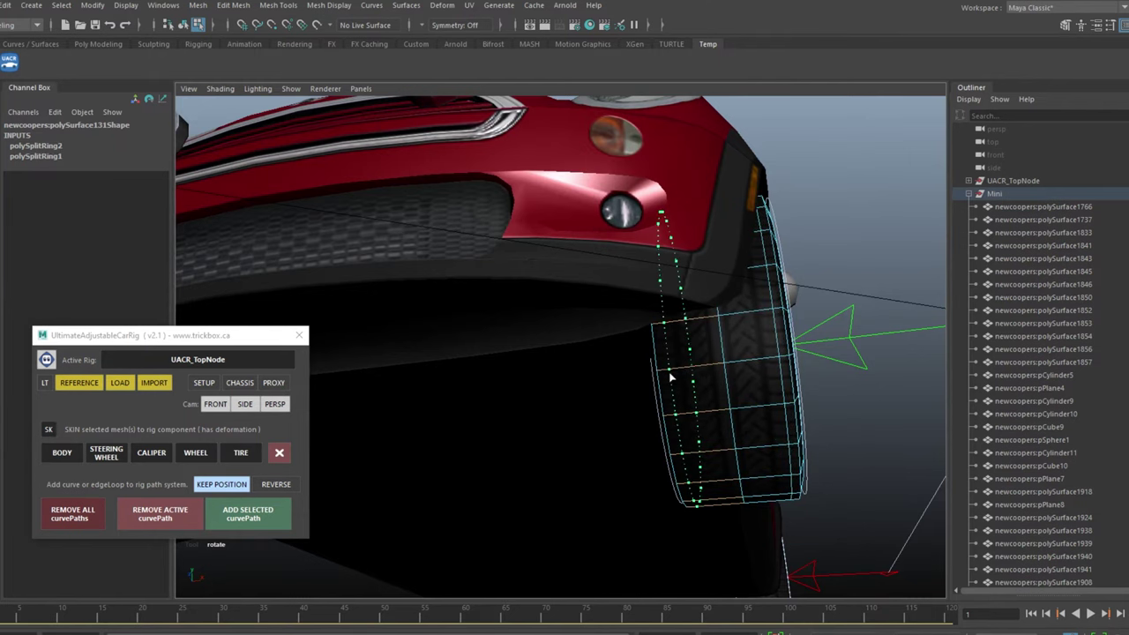
{"action": "left_click", "coordinate": [670, 374]}
Step: Insert three edge loops around the opposite front tyre's tread, at the centre and near both edges
{"action": "left_click_drag", "start_coordinate": [544, 421], "coordinate": [907, 365], "text": "alt"}
{"action": "left_click", "coordinate": [696, 379]}
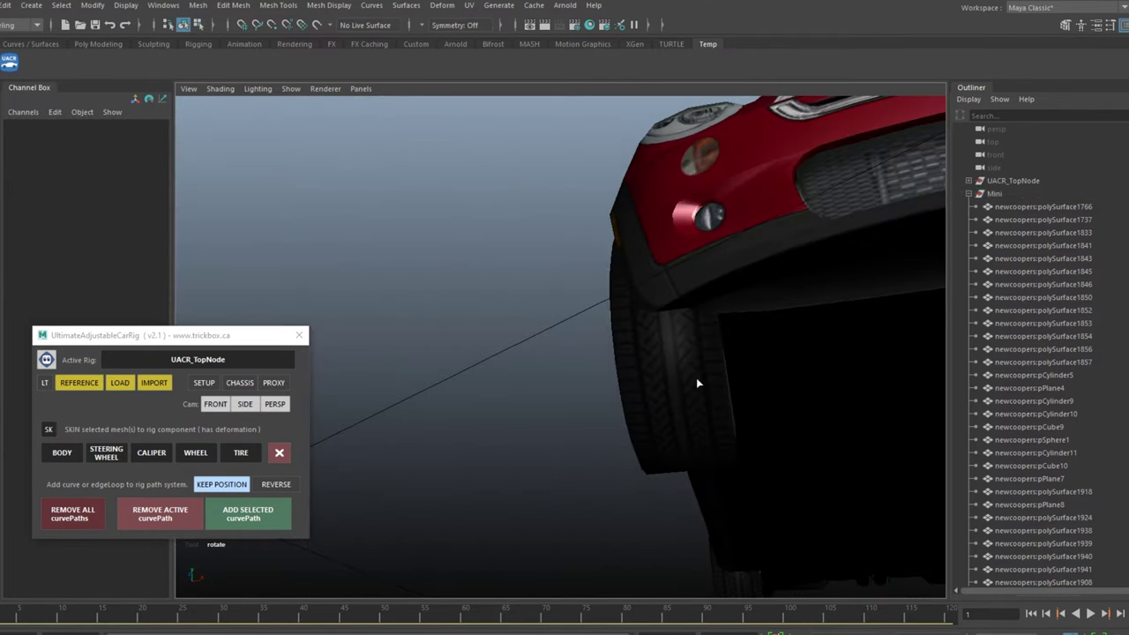
{"action": "left_click", "coordinate": [696, 379]}
{"action": "right_click_drag", "start_coordinate": [731, 345], "coordinate": [768, 391], "text": "alt"}
{"action": "middle_click_drag", "start_coordinate": [769, 391], "coordinate": [600, 300], "text": "alt"}
{"action": "left_click_drag", "start_coordinate": [610, 274], "coordinate": [562, 292]}
{"action": "left_click", "coordinate": [651, 270]}
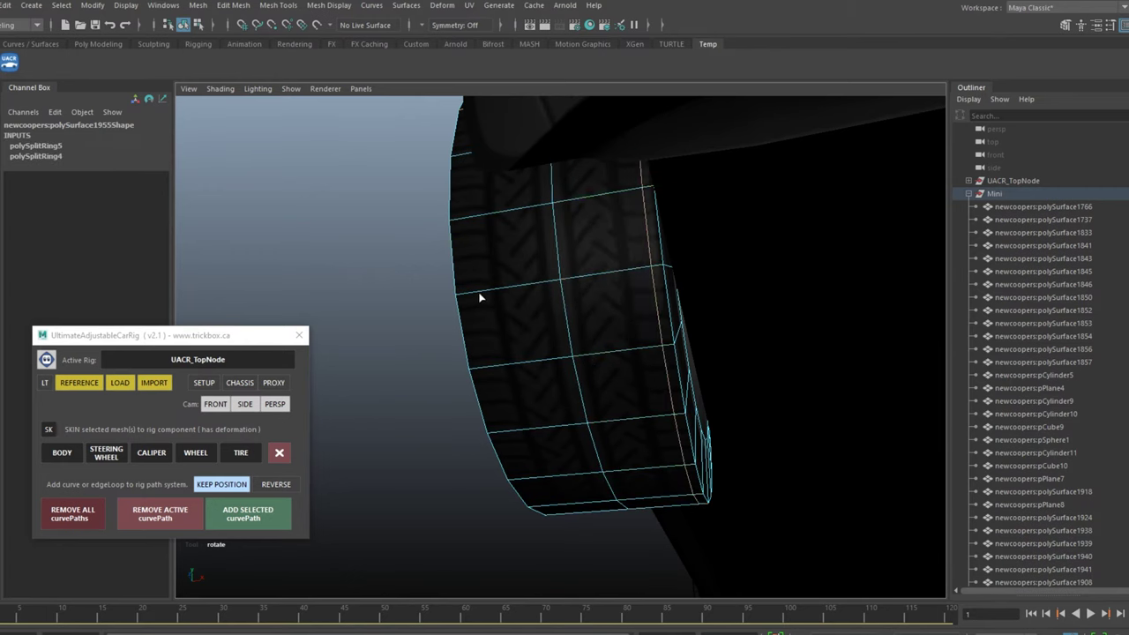
{"action": "left_click", "coordinate": [478, 293]}
Step: Insert centre and edge loops, three in all, around the tread of the rear tyre on the same side
{"action": "left_click_drag", "start_coordinate": [471, 306], "coordinate": [706, 277], "text": "alt"}
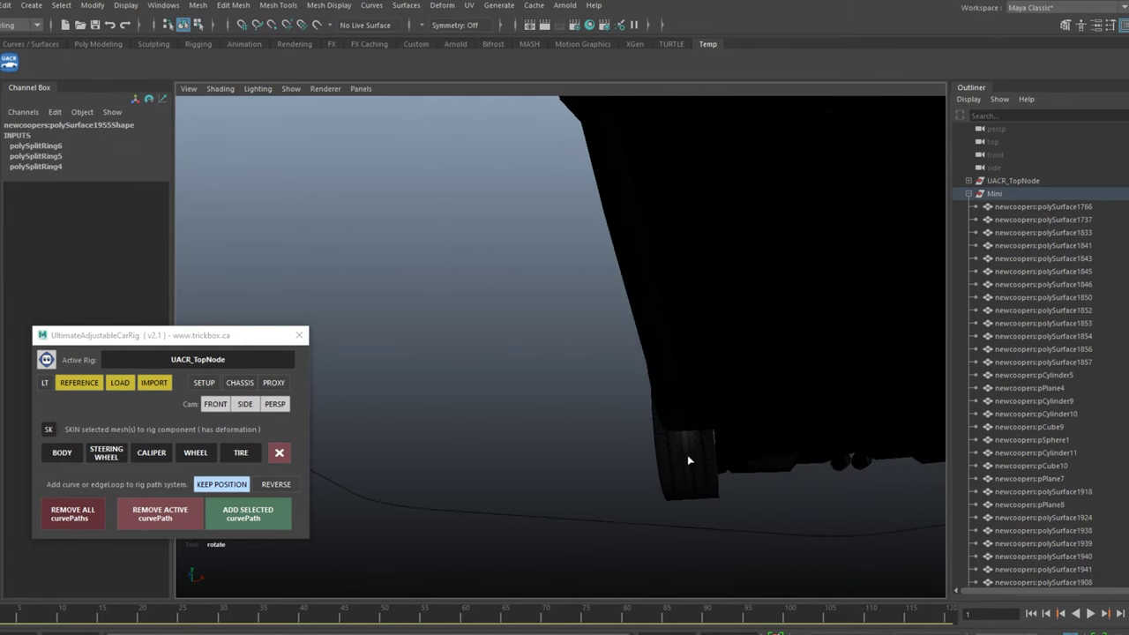
{"action": "left_click", "coordinate": [687, 477]}
{"action": "key", "text": "f"}
{"action": "key", "text": "g"}
{"action": "left_click", "coordinate": [615, 326]}
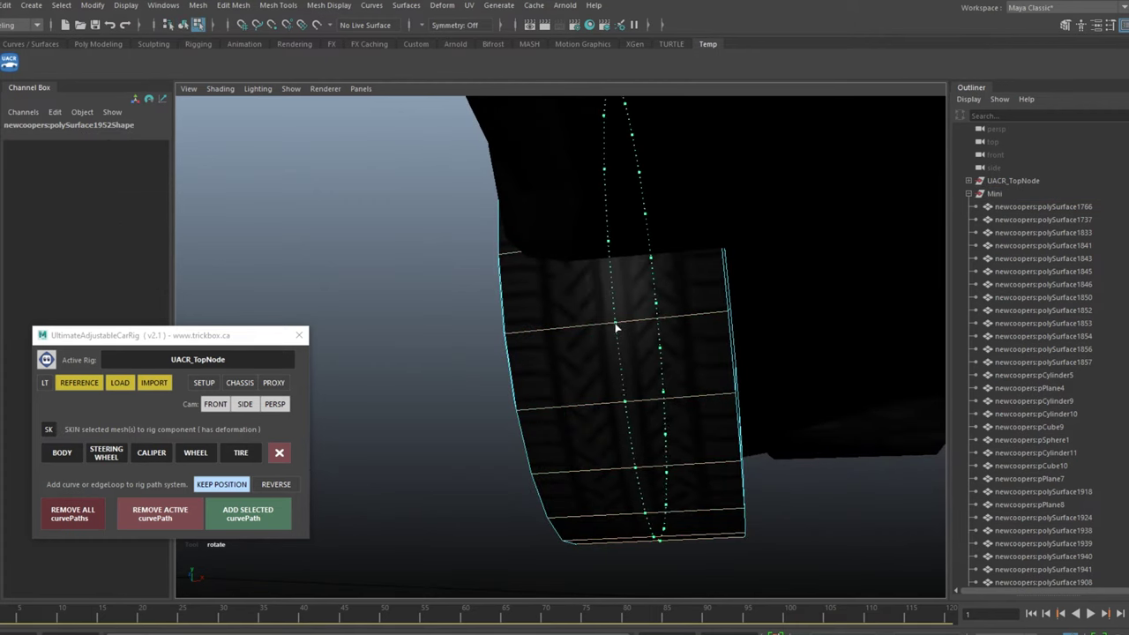
{"action": "left_click", "coordinate": [707, 319]}
{"action": "left_click", "coordinate": [522, 339]}
Step: Insert three edge loops around the remaining rear tyre's tread and leave the edge loop tool
{"action": "scroll", "coordinate": [804, 230], "scroll_direction": "down", "scroll_amount": 5}
{"action": "middle_click_drag", "start_coordinate": [804, 230], "coordinate": [298, 237], "text": "alt"}
{"action": "scroll", "coordinate": [679, 352], "scroll_direction": "up", "scroll_amount": 5}
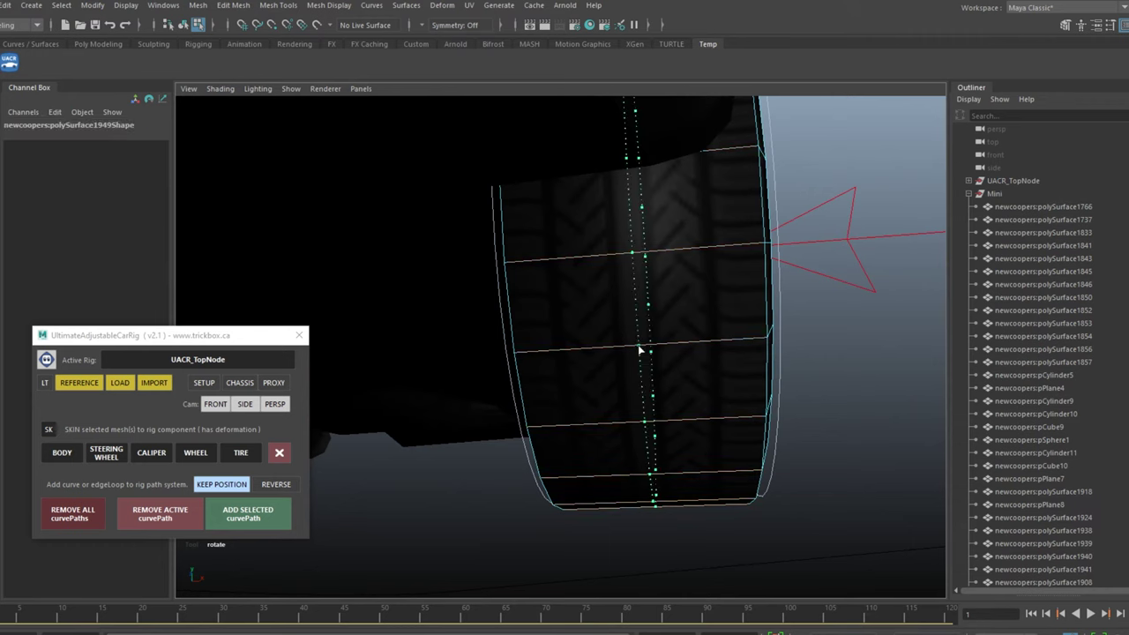
{"action": "left_click", "coordinate": [642, 349]}
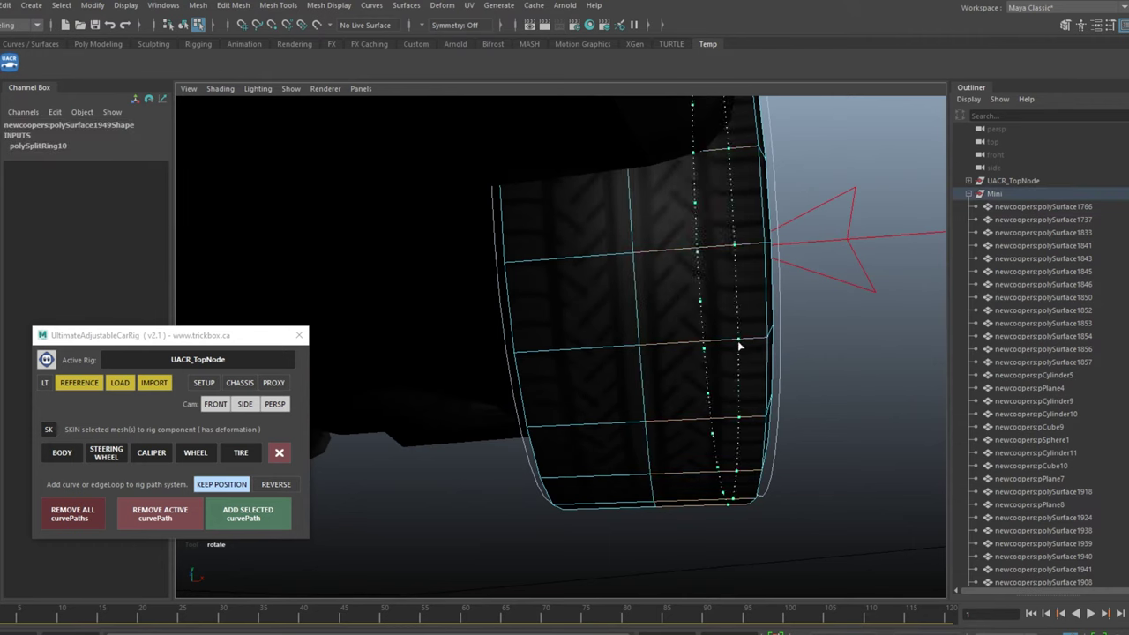
{"action": "left_click", "coordinate": [741, 347]}
{"action": "left_click_drag", "start_coordinate": [573, 355], "coordinate": [536, 352]}
{"action": "key", "text": "q"}
Step: Switch the mesh attachment mode to Parent and back to Skin
{"action": "right_click_drag", "start_coordinate": [664, 494], "coordinate": [660, 495], "text": "alt"}
{"action": "left_click_drag", "start_coordinate": [660, 495], "coordinate": [752, 337], "text": "alt"}
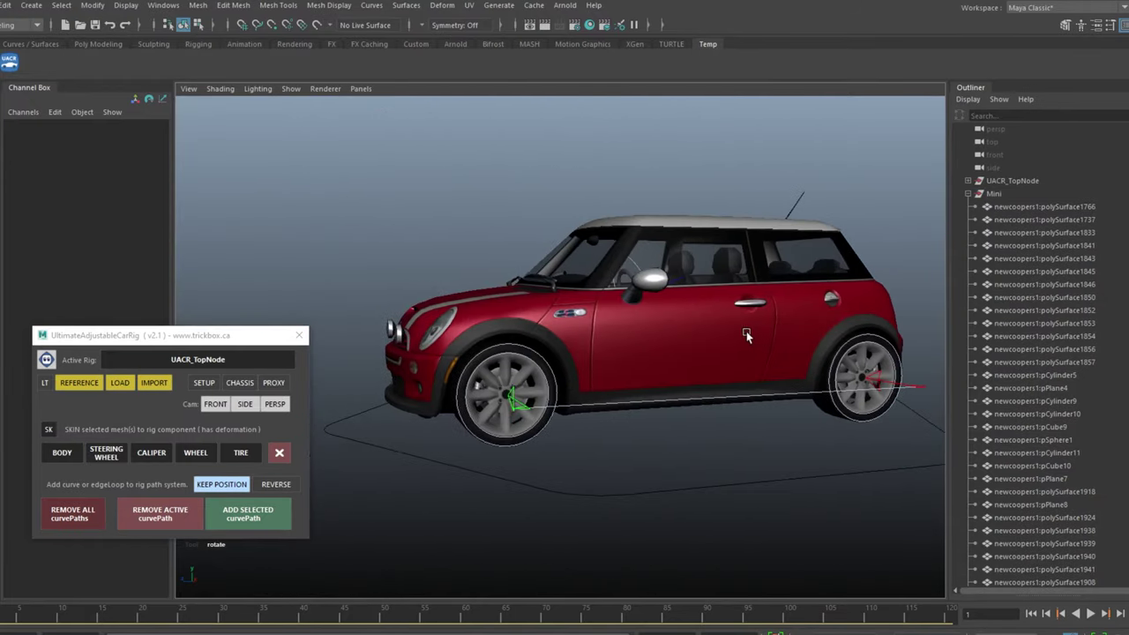
{"action": "left_click", "coordinate": [48, 430]}
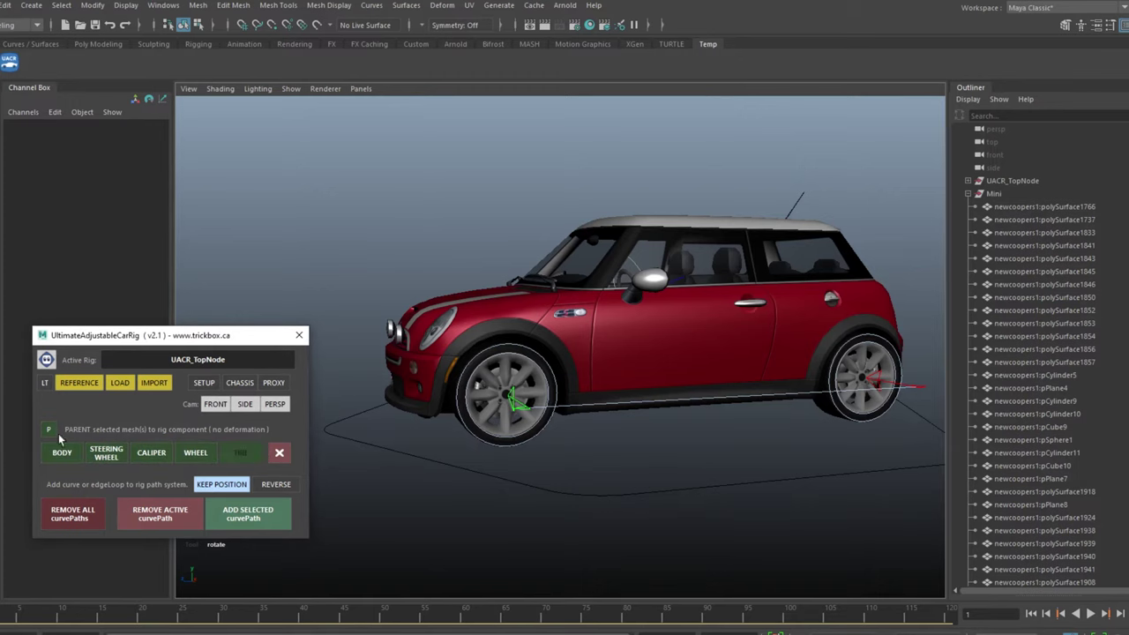
{"action": "left_click", "coordinate": [52, 430]}
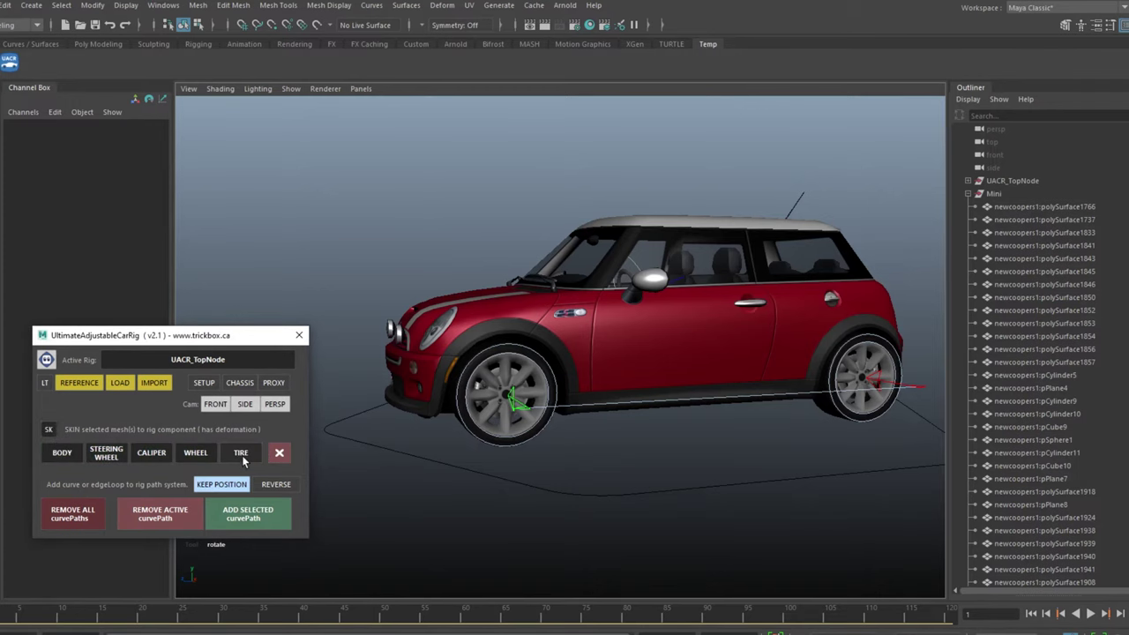
Step: Select all four tyre meshes, combine them into a single mesh, and deselect it
{"action": "left_click_drag", "start_coordinate": [679, 420], "coordinate": [729, 404], "text": "alt"}
{"action": "right_click_drag", "start_coordinate": [729, 405], "coordinate": [762, 520], "text": "alt"}
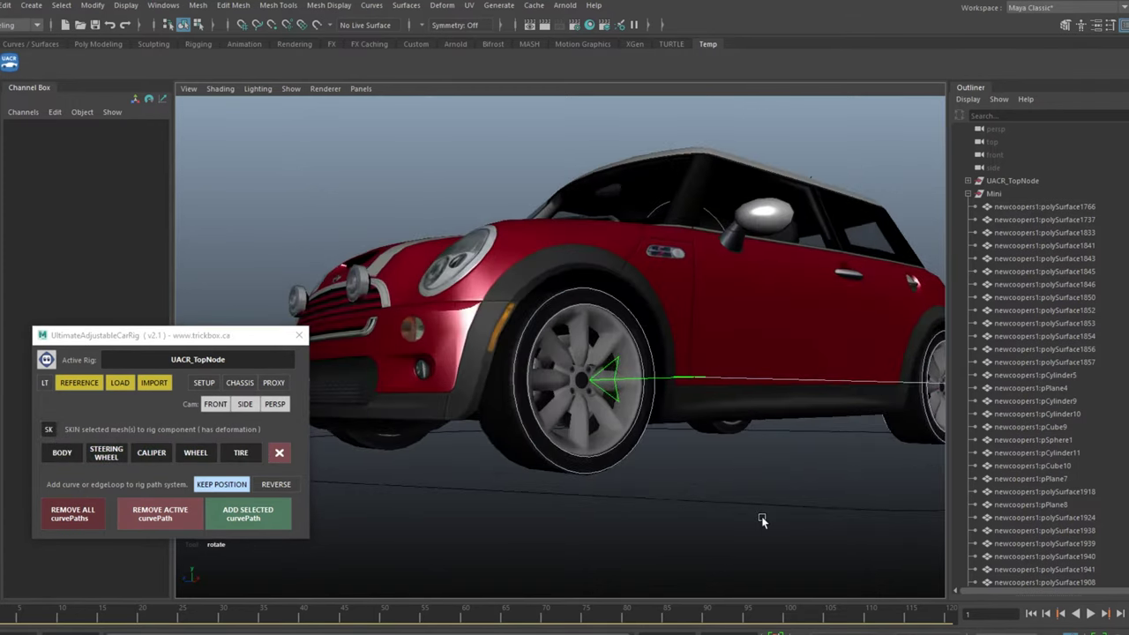
{"action": "left_click", "coordinate": [511, 451]}
{"action": "left_click_drag", "start_coordinate": [511, 483], "coordinate": [383, 475], "text": "alt"}
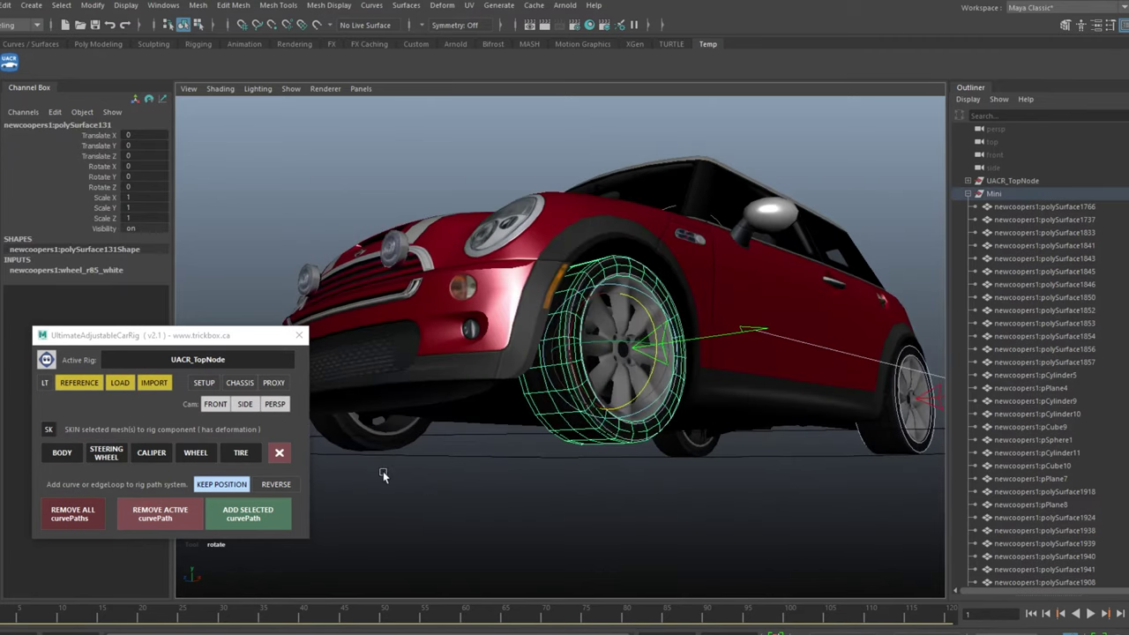
{"action": "left_click", "coordinate": [344, 447]}
{"action": "left_click", "coordinate": [681, 444]}
{"action": "left_click", "coordinate": [895, 397]}
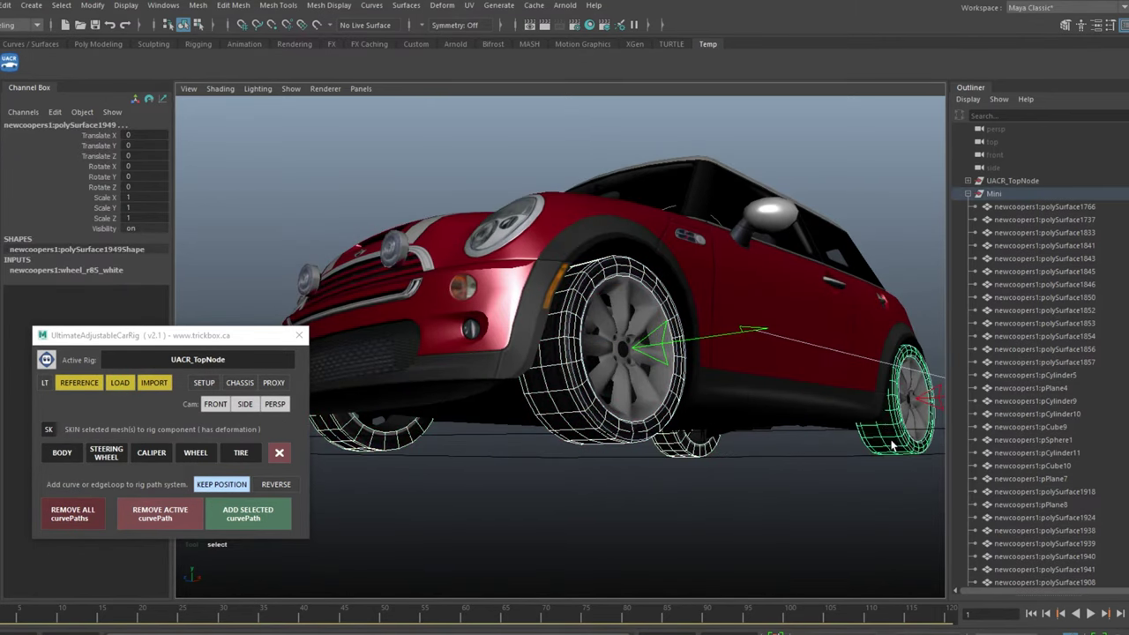
{"action": "left_click", "coordinate": [198, 6]}
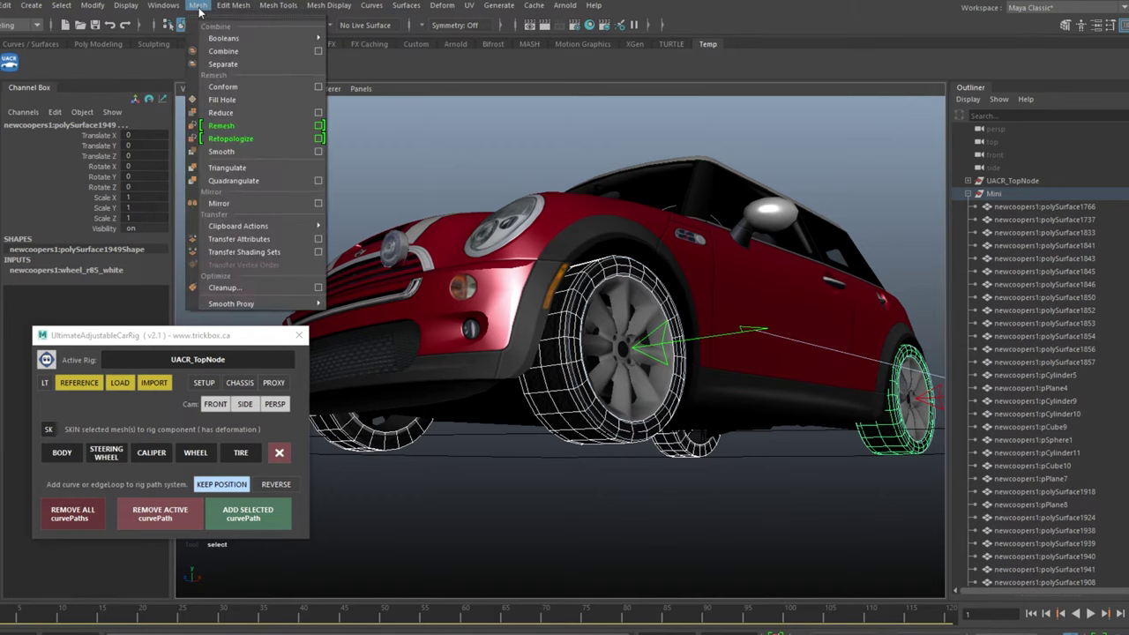
{"action": "left_click", "coordinate": [224, 52]}
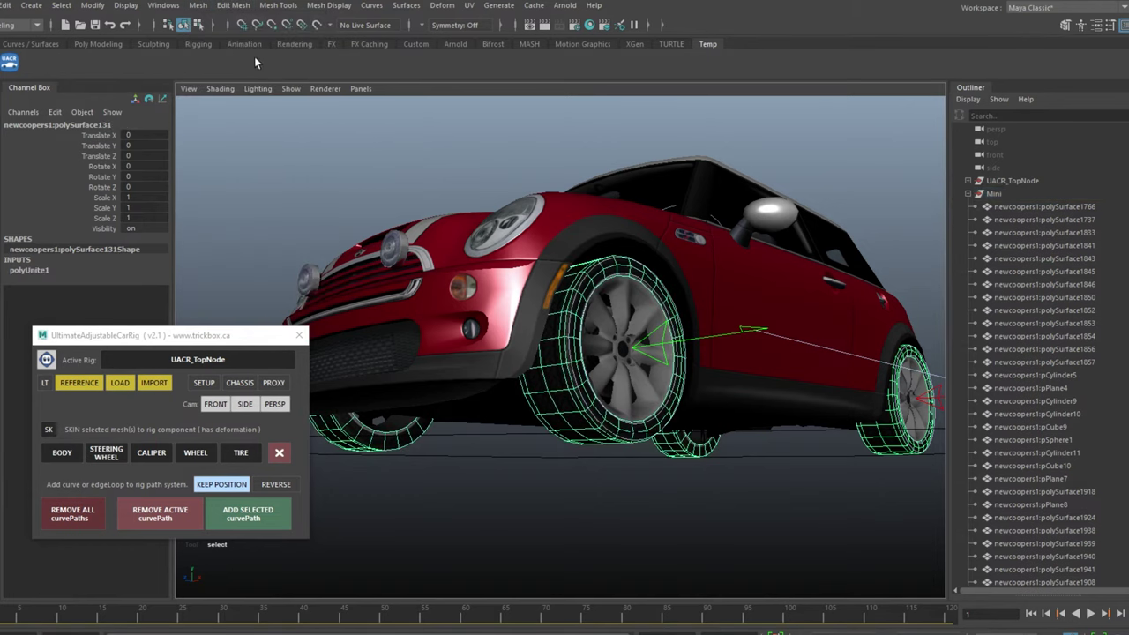
{"action": "left_click", "coordinate": [330, 187]}
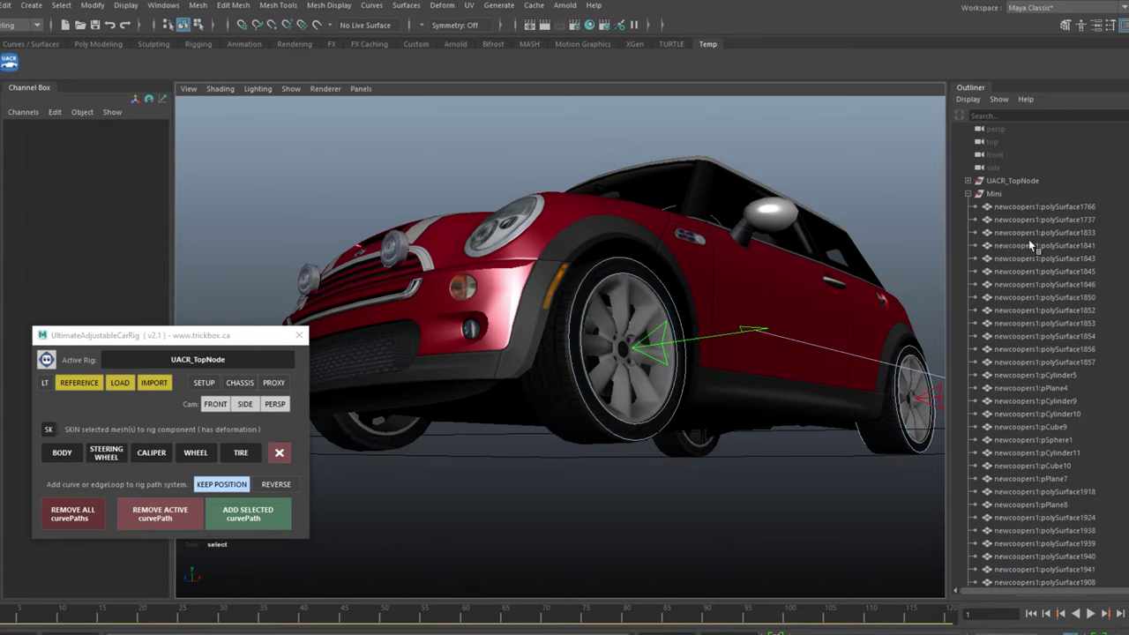
{"action": "left_click", "coordinate": [1035, 209]}
{"action": "scroll", "coordinate": [1040, 221], "scroll_direction": "down", "scroll_amount": 8}
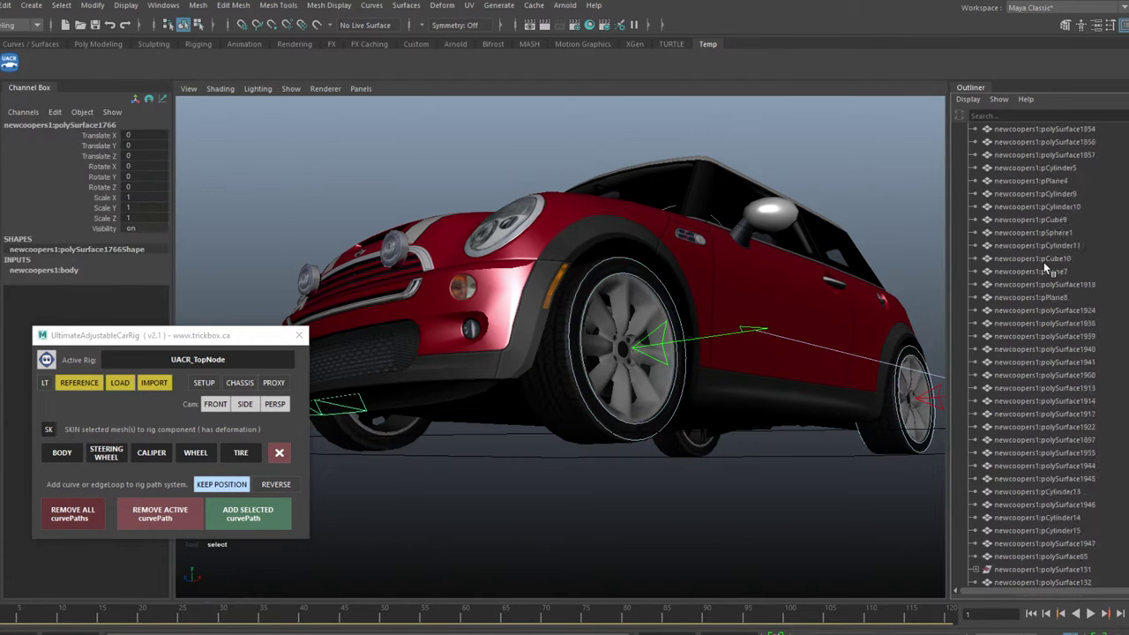
{"action": "scroll", "coordinate": [1043, 257], "scroll_direction": "up", "scroll_amount": 8}
{"action": "left_click", "coordinate": [811, 499]}
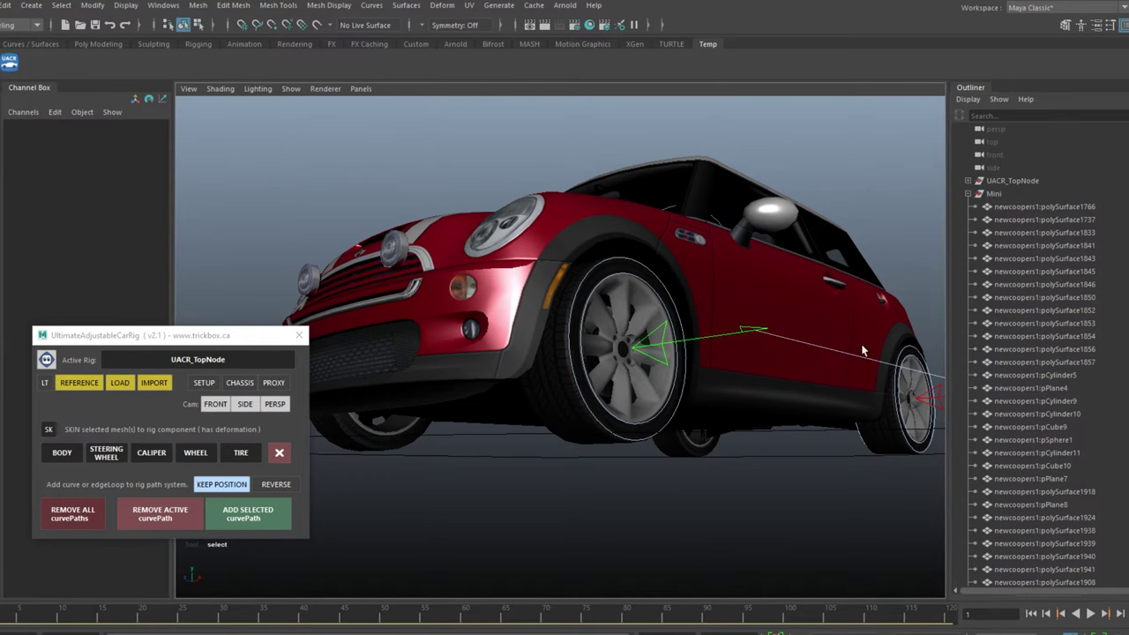
Step: Frame the near-side front wheel and select the brake mesh behind its rim
{"action": "left_click", "coordinate": [640, 387]}
{"action": "key", "text": "f"}
{"action": "left_click_drag", "start_coordinate": [638, 373], "coordinate": [558, 378], "text": "alt"}
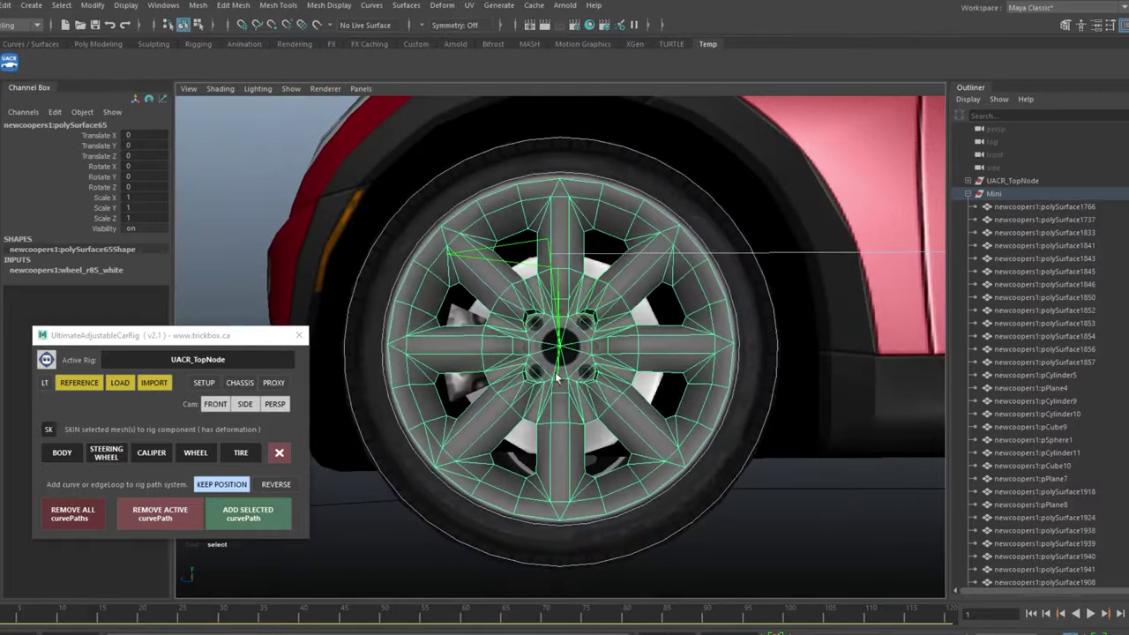
{"action": "middle_click_drag", "start_coordinate": [556, 377], "coordinate": [610, 350], "text": "alt"}
{"action": "scroll", "coordinate": [616, 335], "scroll_direction": "up", "scroll_amount": 4}
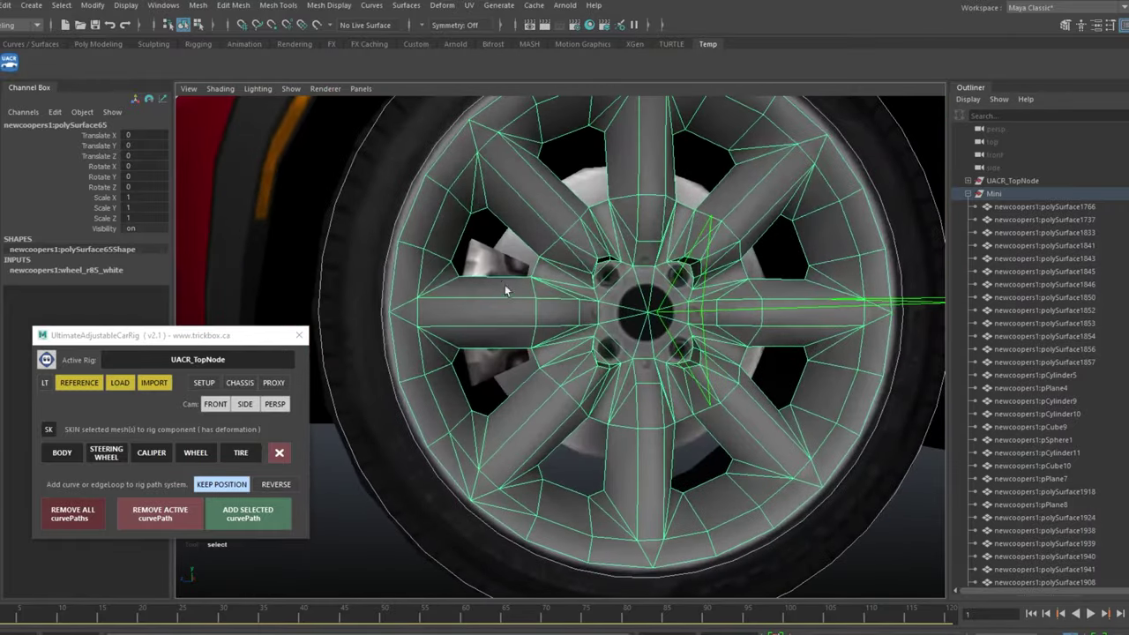
{"action": "left_click", "coordinate": [508, 257]}
{"action": "left_click_drag", "start_coordinate": [509, 258], "coordinate": [586, 304], "text": "alt"}
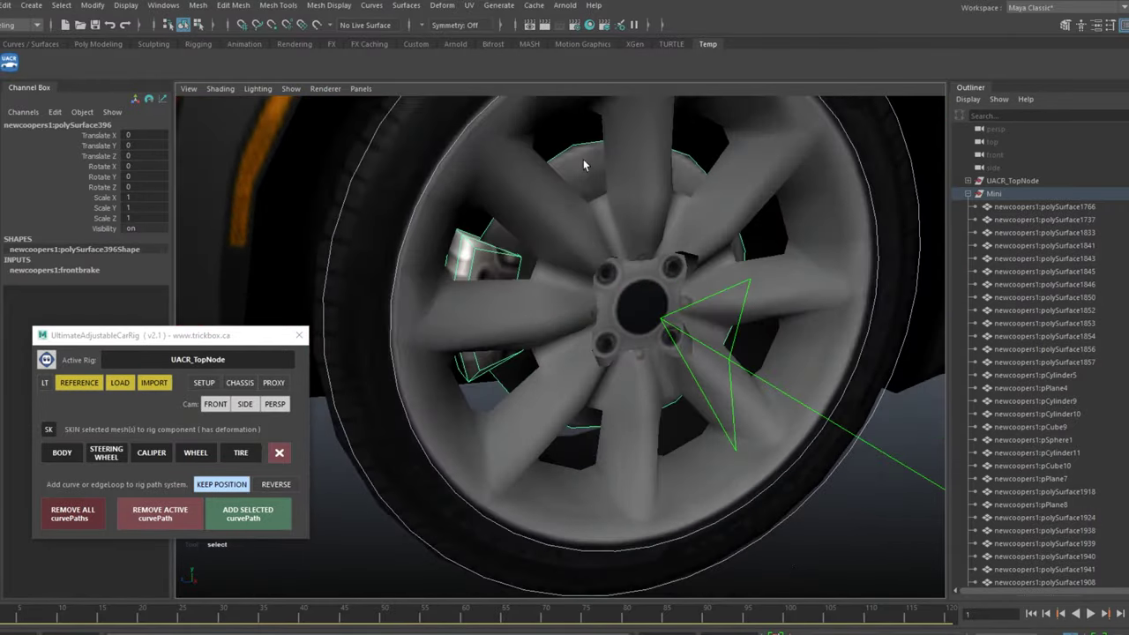
Step: Add the brake meshes of the other wheels to the selection, separate them into individual disc and caliper meshes, and deselect them
{"action": "right_click_drag", "start_coordinate": [589, 474], "coordinate": [383, 323], "text": "alt"}
{"action": "left_click_drag", "start_coordinate": [383, 309], "coordinate": [736, 253], "text": "alt"}
{"action": "left_click", "coordinate": [647, 357]}
{"action": "left_click_drag", "start_coordinate": [503, 346], "coordinate": [550, 302], "text": "alt"}
{"action": "left_click", "coordinate": [427, 340], "text": "shift"}
{"action": "left_click_drag", "start_coordinate": [429, 339], "coordinate": [788, 316], "text": "alt"}
{"action": "scroll", "coordinate": [658, 265], "scroll_direction": "up", "scroll_amount": 4}
{"action": "right_click_drag", "start_coordinate": [650, 261], "coordinate": [767, 238], "text": "alt"}
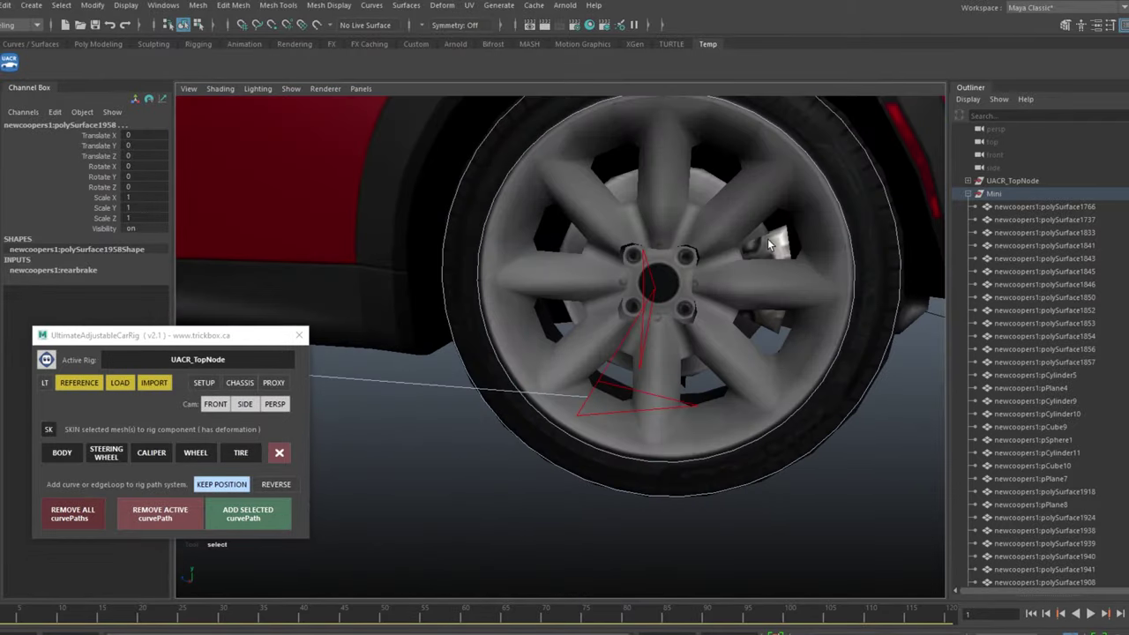
{"action": "left_click", "coordinate": [767, 238]}
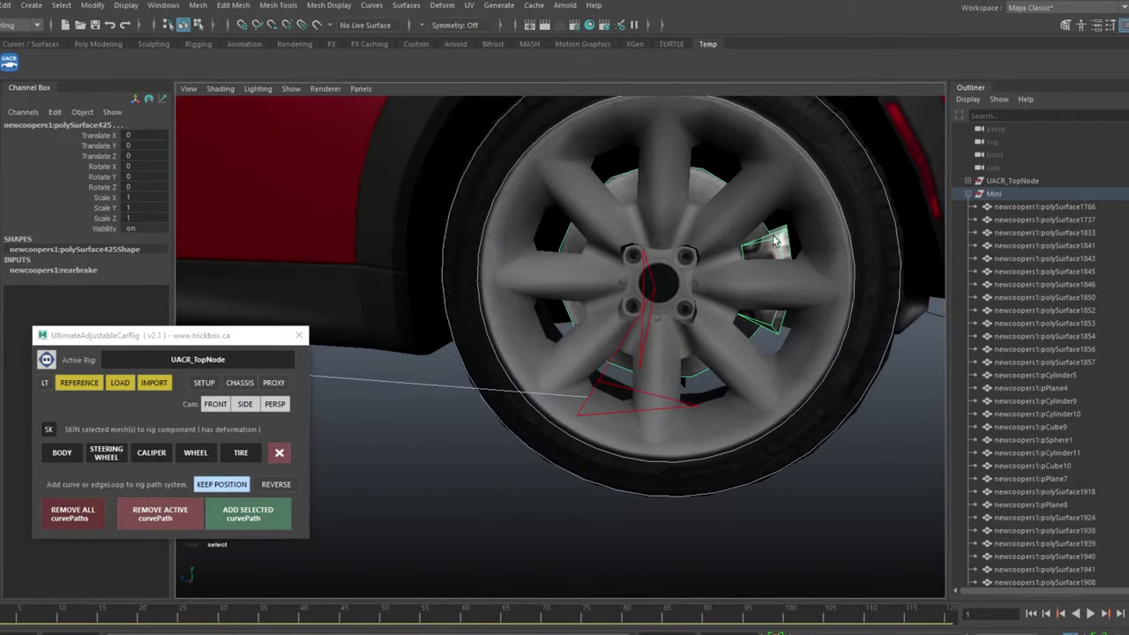
{"action": "left_click", "coordinate": [199, 8]}
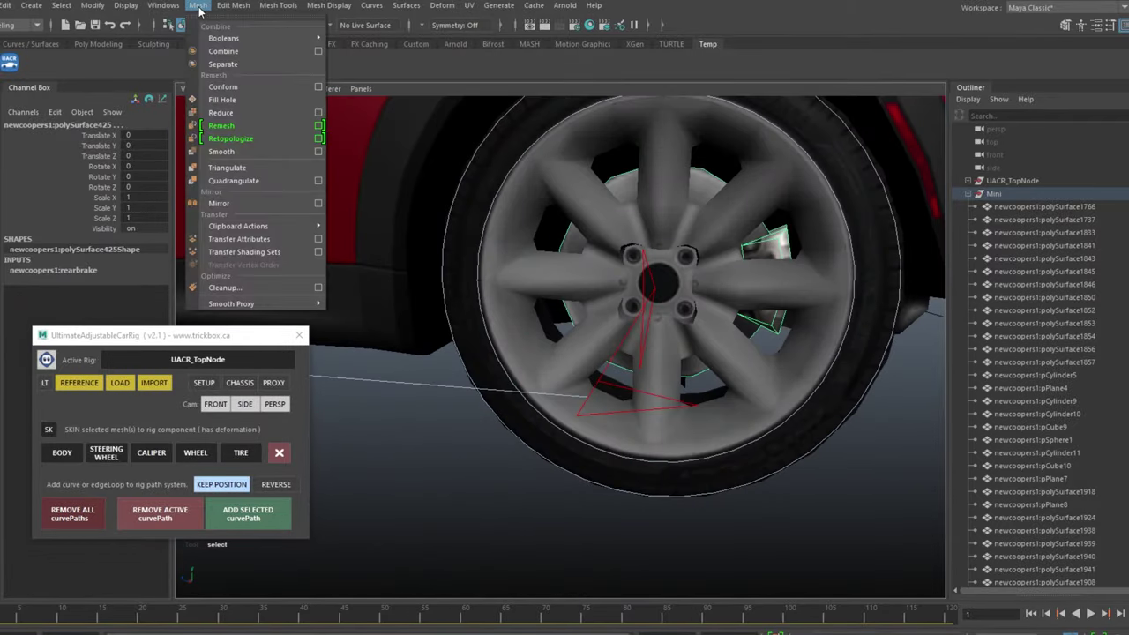
{"action": "left_click", "coordinate": [223, 70]}
{"action": "scroll", "coordinate": [591, 415], "scroll_direction": "down", "scroll_amount": 10}
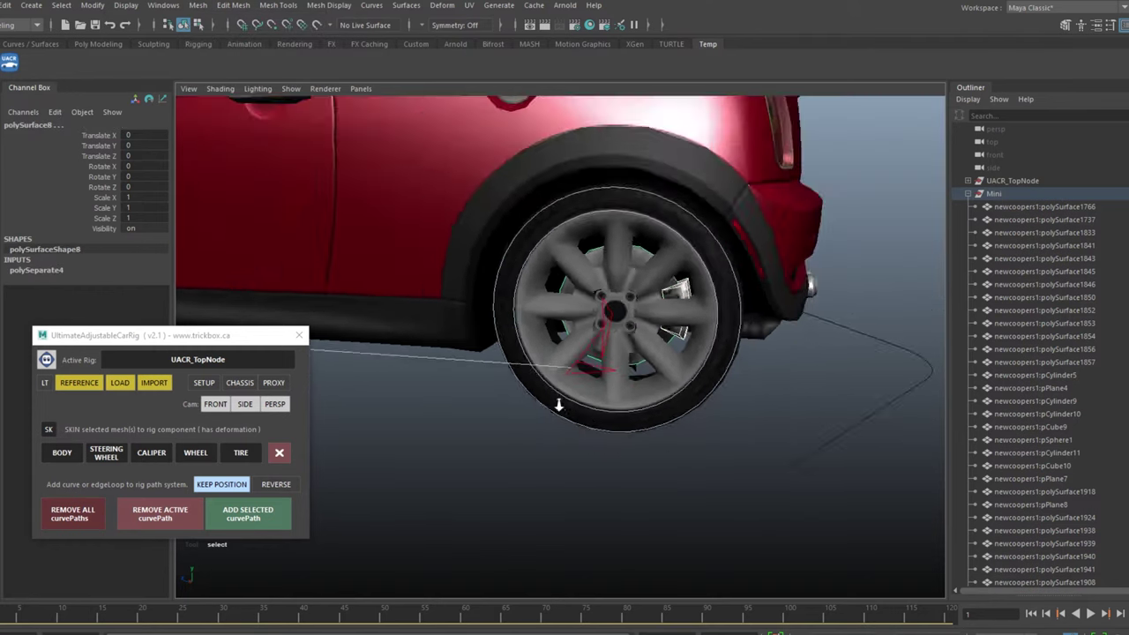
{"action": "left_click_drag", "start_coordinate": [721, 307], "coordinate": [680, 441], "text": "alt"}
{"action": "left_click", "coordinate": [680, 441]}
Step: Hide the rig by setting the visibility of UACR_TopNode to 0, and clear the selection
{"action": "left_click", "coordinate": [1013, 180]}
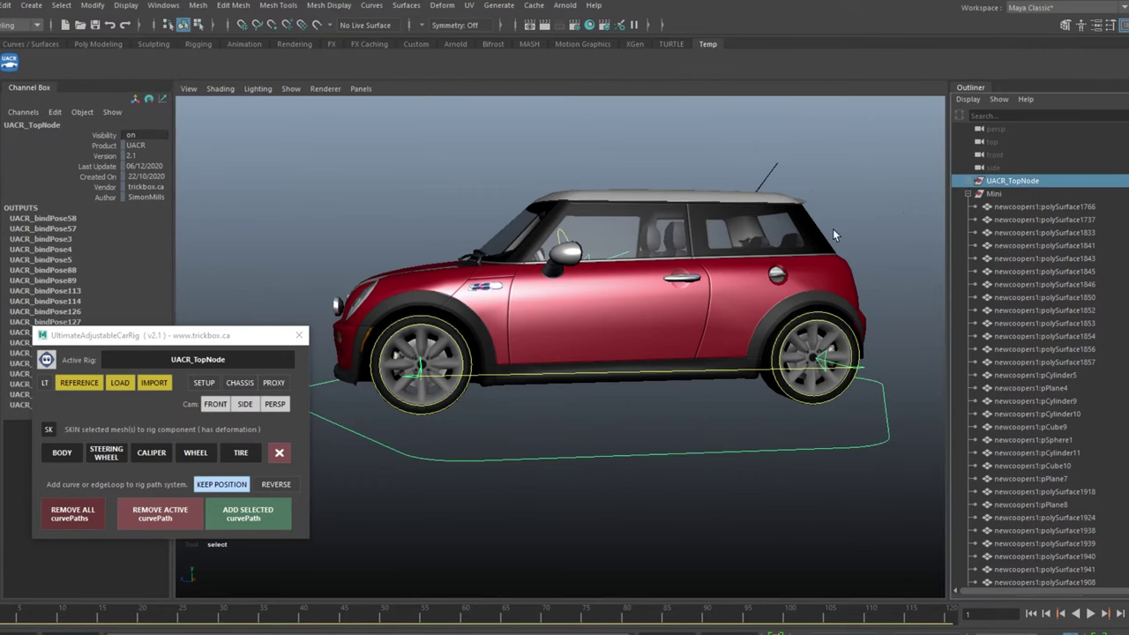
{"action": "left_click", "coordinate": [151, 134]}
{"action": "type", "text": "0"}
{"action": "key", "text": "Return"}
{"action": "left_click", "coordinate": [407, 205]}
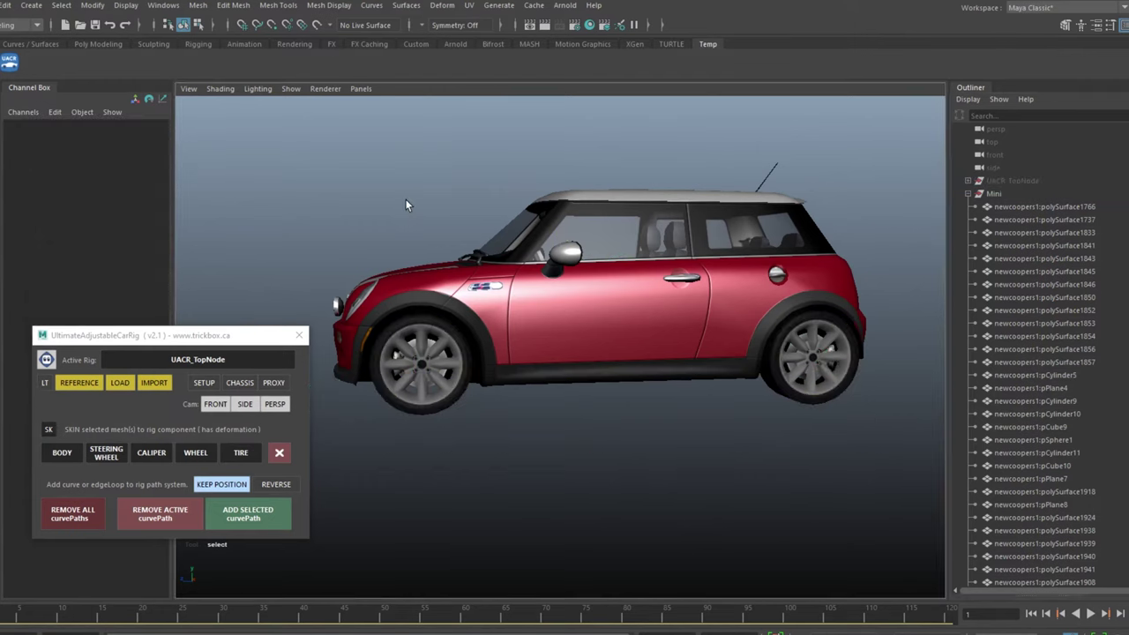
Step: Switch the mesh attachment mode to Parent and attach the car's exterior shell meshes to the rig's body
{"action": "left_click", "coordinate": [49, 429]}
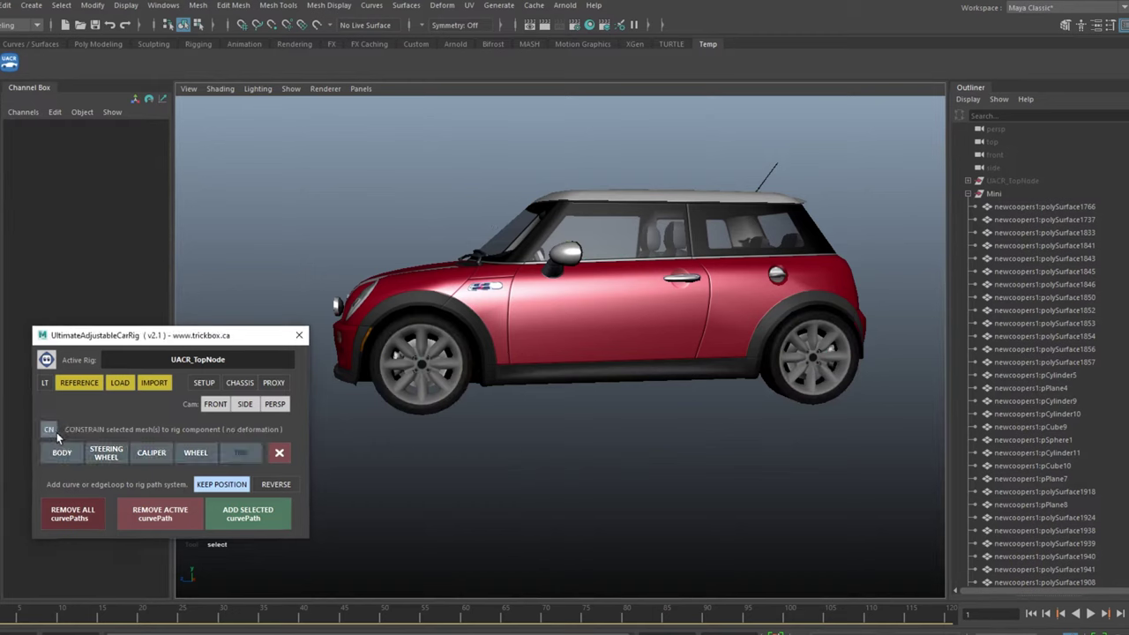
{"action": "left_click", "coordinate": [50, 432]}
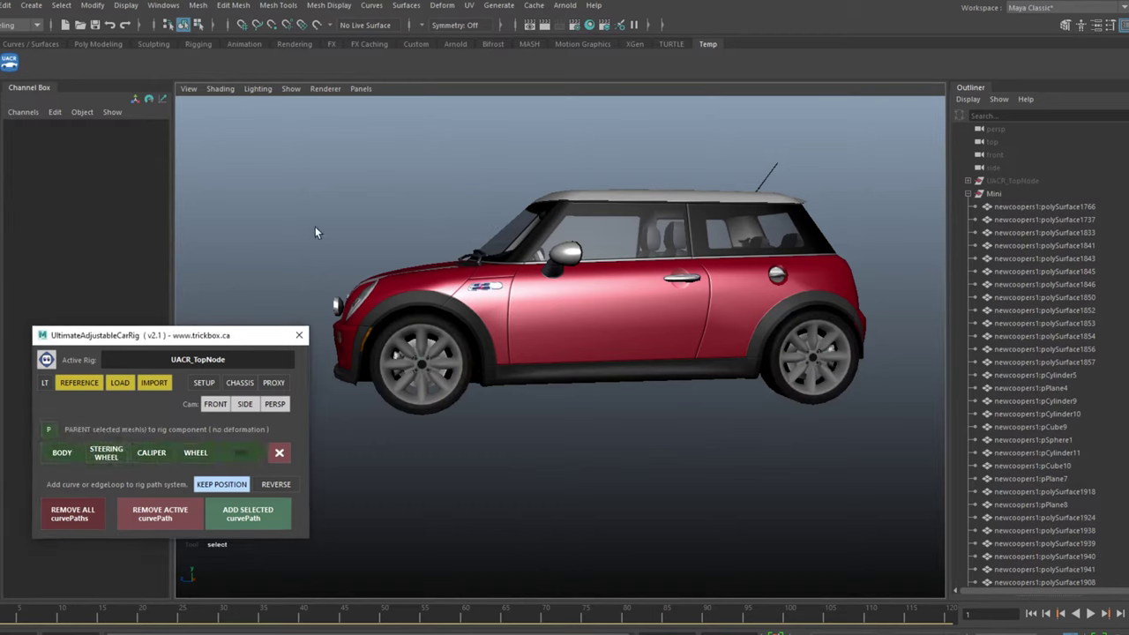
{"action": "left_click_drag", "start_coordinate": [316, 229], "coordinate": [353, 412]}
{"action": "left_click_drag", "start_coordinate": [711, 152], "coordinate": [861, 262], "text": "shift"}
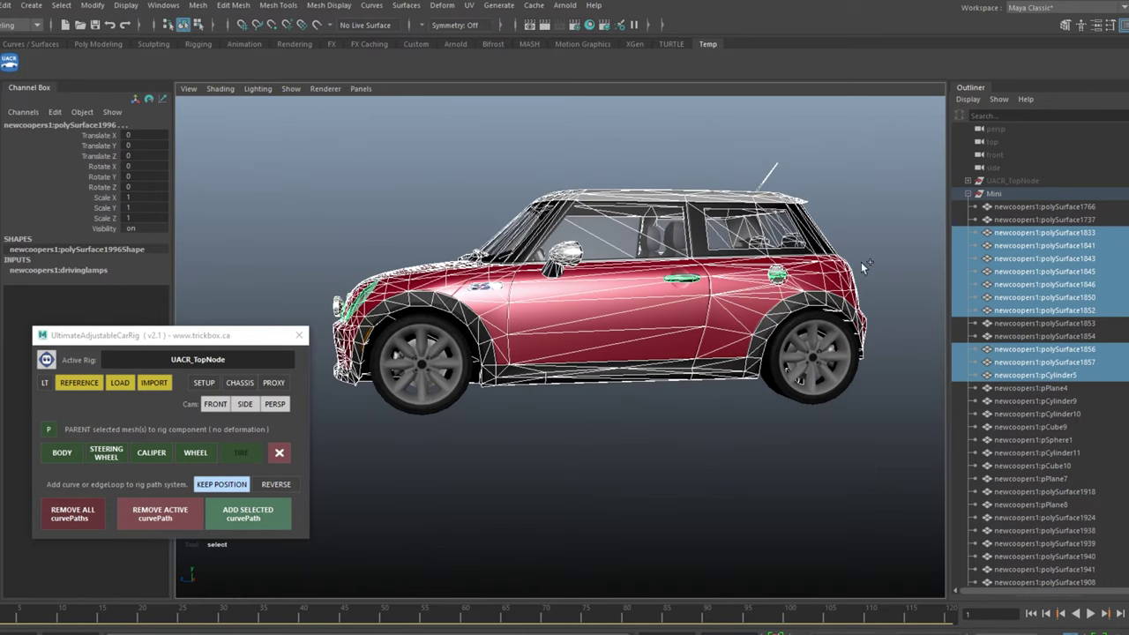
{"action": "left_click", "coordinate": [64, 454]}
Step: Parent the interior side panel, the seats, and the dashboard and front interior meshes to the rig's body
{"action": "left_click", "coordinate": [531, 330]}
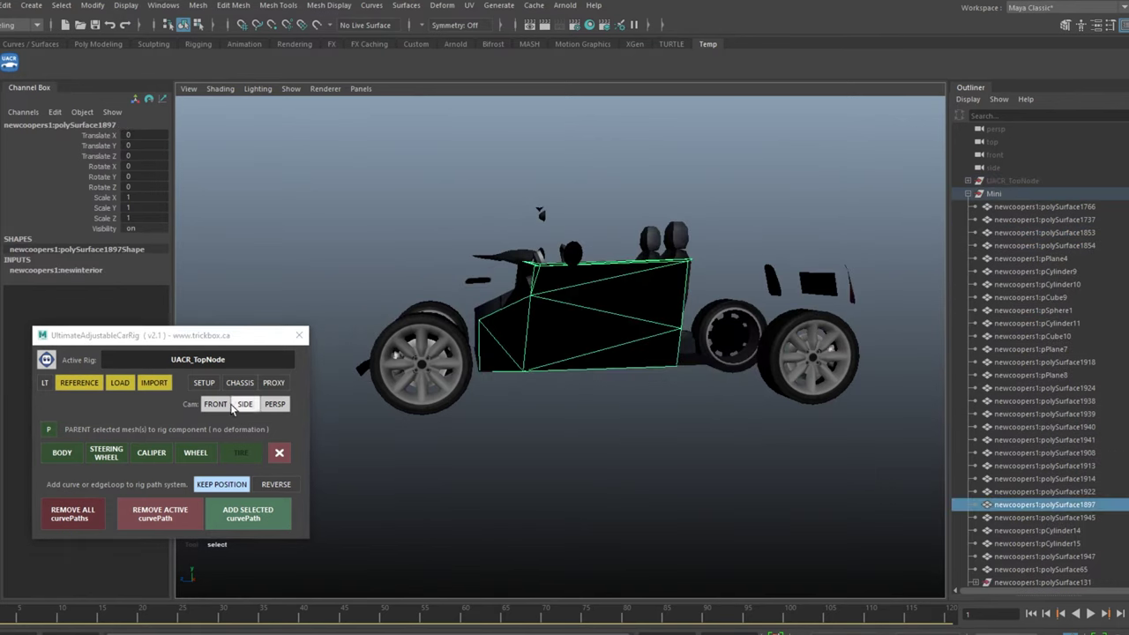
{"action": "left_click", "coordinate": [62, 453]}
{"action": "left_click_drag", "start_coordinate": [649, 208], "coordinate": [675, 372]}
{"action": "left_click", "coordinate": [62, 453]}
{"action": "left_click_drag", "start_coordinate": [494, 233], "coordinate": [538, 354], "text": "shift"}
{"action": "left_click_drag", "start_coordinate": [531, 191], "coordinate": [607, 252], "text": "shift"}
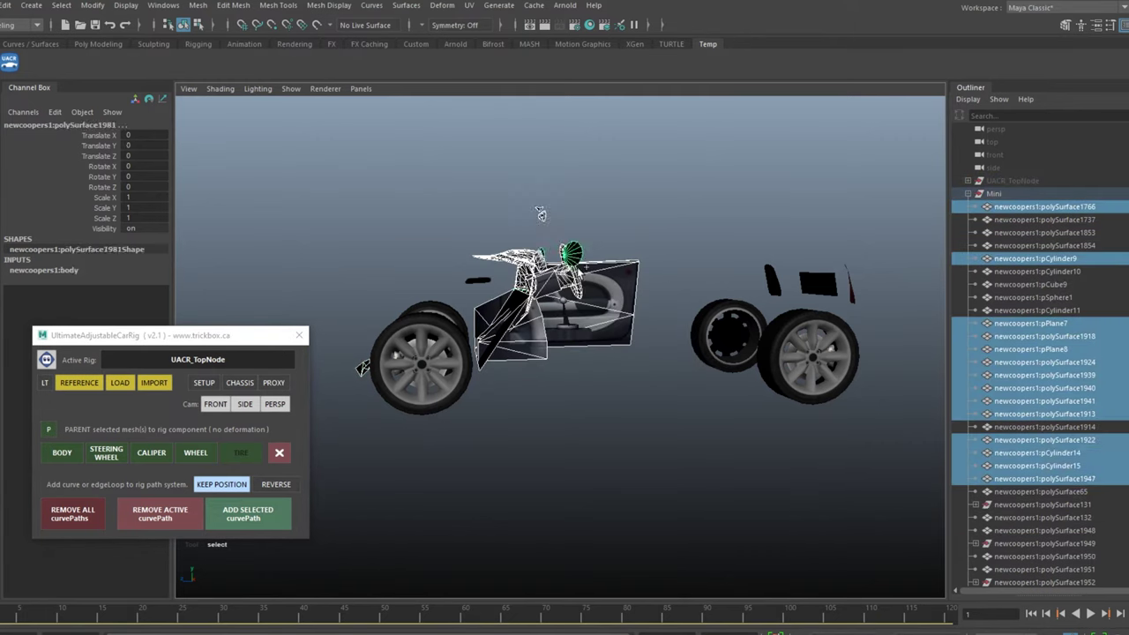
{"action": "left_click", "coordinate": [61, 452]}
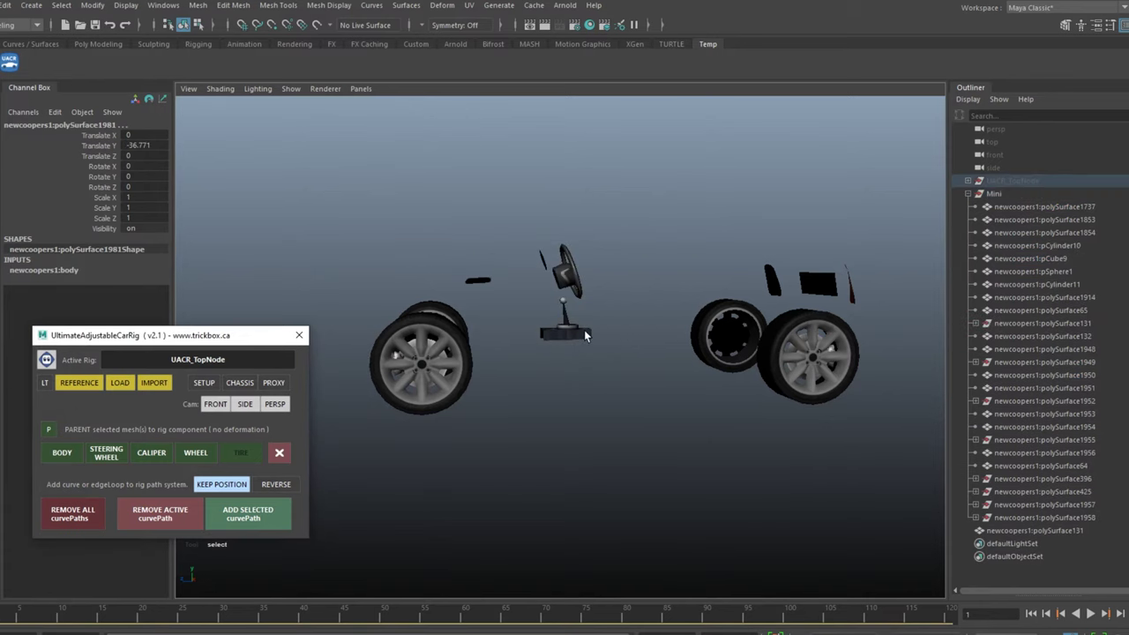
Step: Select the gear shifter, front logo, the small part ahead of the steering wheel and the rear panels, and parent them to the rig's body
{"action": "left_click_drag", "start_coordinate": [557, 317], "coordinate": [590, 359]}
{"action": "left_click", "coordinate": [563, 300], "text": "shift"}
{"action": "left_click_drag", "start_coordinate": [469, 244], "coordinate": [489, 300], "text": "shift"}
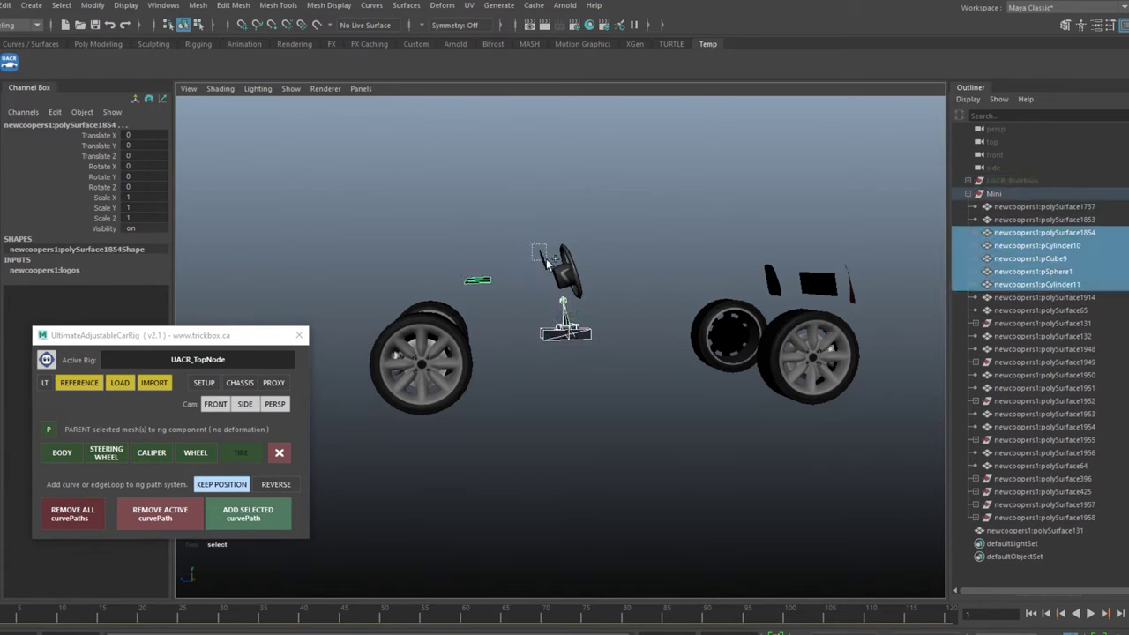
{"action": "left_click_drag", "start_coordinate": [533, 245], "coordinate": [551, 265], "text": "shift"}
{"action": "left_click_drag", "start_coordinate": [751, 227], "coordinate": [751, 351], "text": "shift"}
{"action": "left_click", "coordinate": [62, 452]}
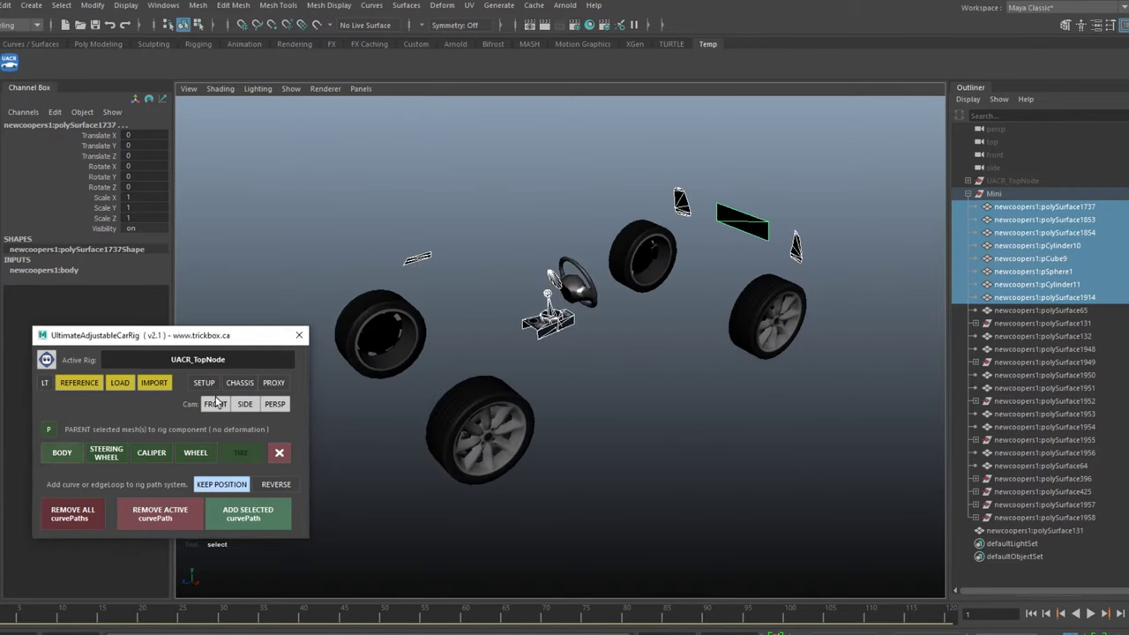
Step: Select the steering wheel mesh and parent it to the rig's steering wheel
{"action": "left_click_drag", "start_coordinate": [646, 318], "coordinate": [595, 247], "text": "alt"}
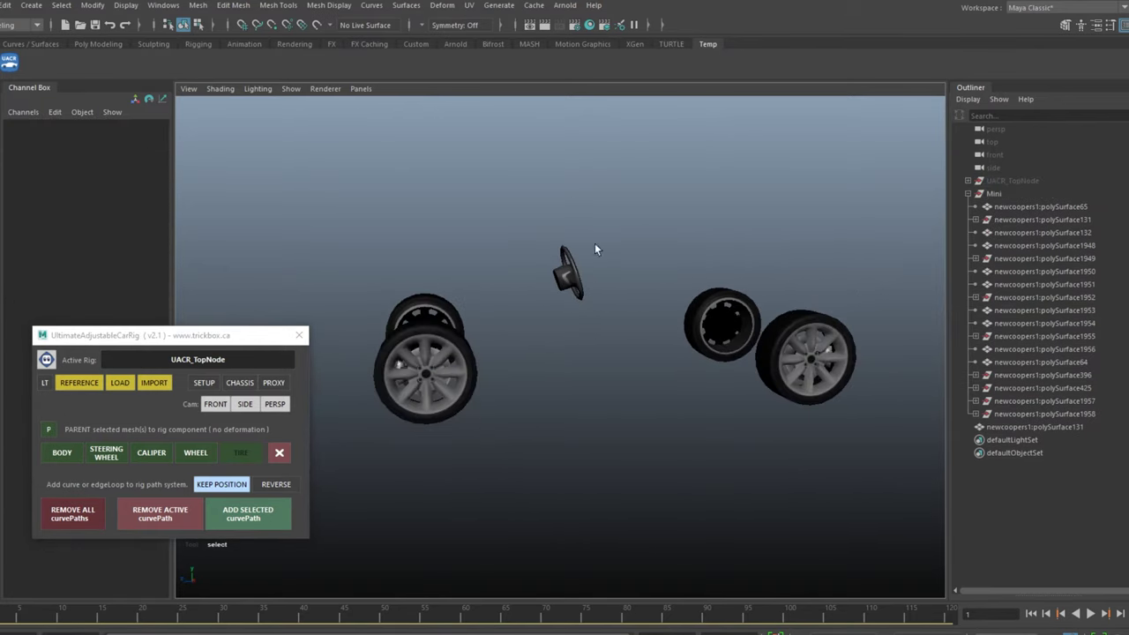
{"action": "left_click_drag", "start_coordinate": [610, 206], "coordinate": [550, 284]}
{"action": "left_click_drag", "start_coordinate": [630, 273], "coordinate": [584, 269], "text": "alt"}
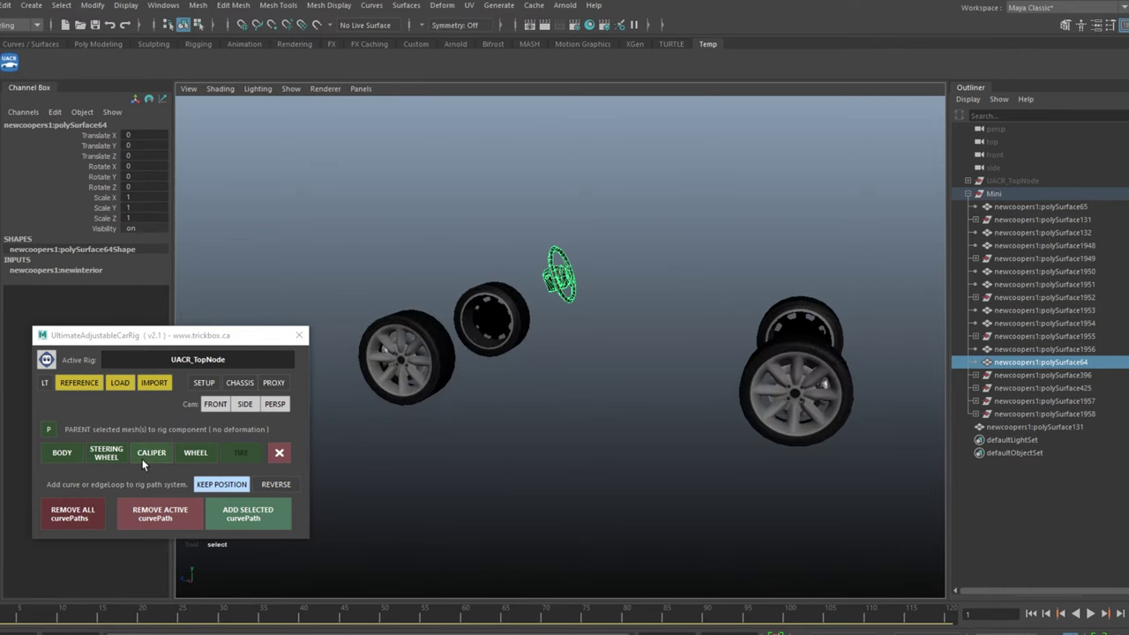
{"action": "left_click", "coordinate": [107, 452]}
Step: Select the rim and brake meshes of all four wheels, leaving out the combined tyre mesh
{"action": "middle_click_drag", "start_coordinate": [572, 379], "coordinate": [661, 324], "text": "alt"}
{"action": "left_click_drag", "start_coordinate": [642, 291], "coordinate": [682, 243], "text": "alt"}
{"action": "scroll", "coordinate": [599, 262], "scroll_direction": "up", "scroll_amount": 3}
{"action": "left_click_drag", "start_coordinate": [600, 262], "coordinate": [643, 323], "text": "alt"}
{"action": "scroll", "coordinate": [580, 258], "scroll_direction": "up", "scroll_amount": 4}
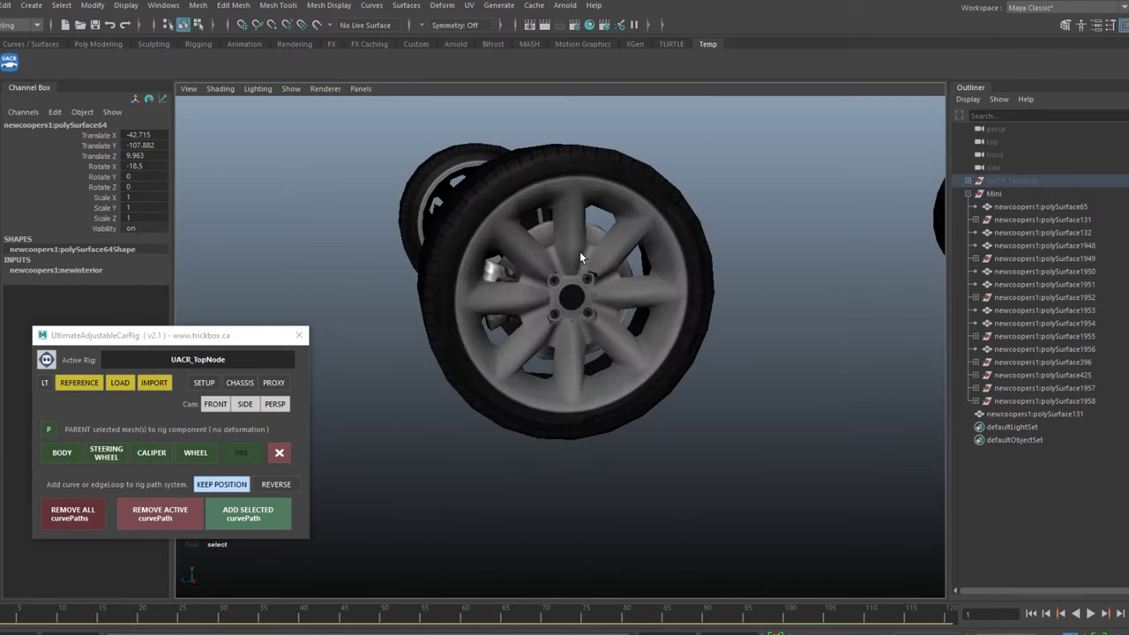
{"action": "left_click_drag", "start_coordinate": [580, 257], "coordinate": [432, 233], "text": "alt"}
{"action": "scroll", "coordinate": [565, 297], "scroll_direction": "down", "scroll_amount": 3}
{"action": "scroll", "coordinate": [432, 233], "scroll_direction": "down", "scroll_amount": 4}
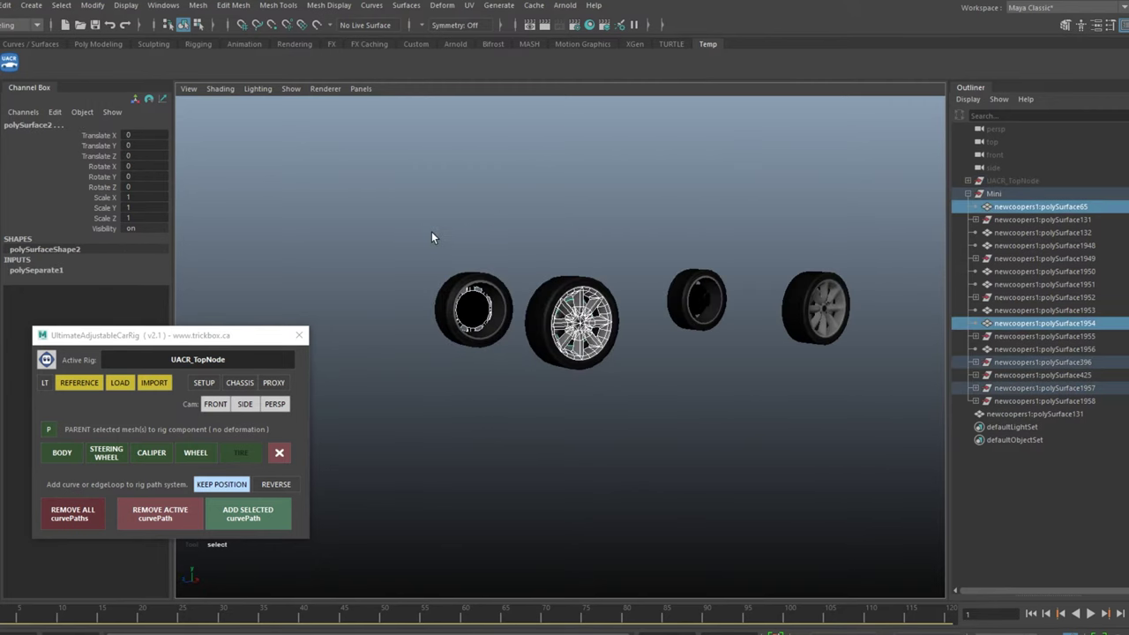
{"action": "left_click_drag", "start_coordinate": [514, 269], "coordinate": [926, 382]}
{"action": "scroll", "coordinate": [607, 313], "scroll_direction": "up", "scroll_amount": 4}
{"action": "left_click", "coordinate": [527, 247], "text": "shift"}
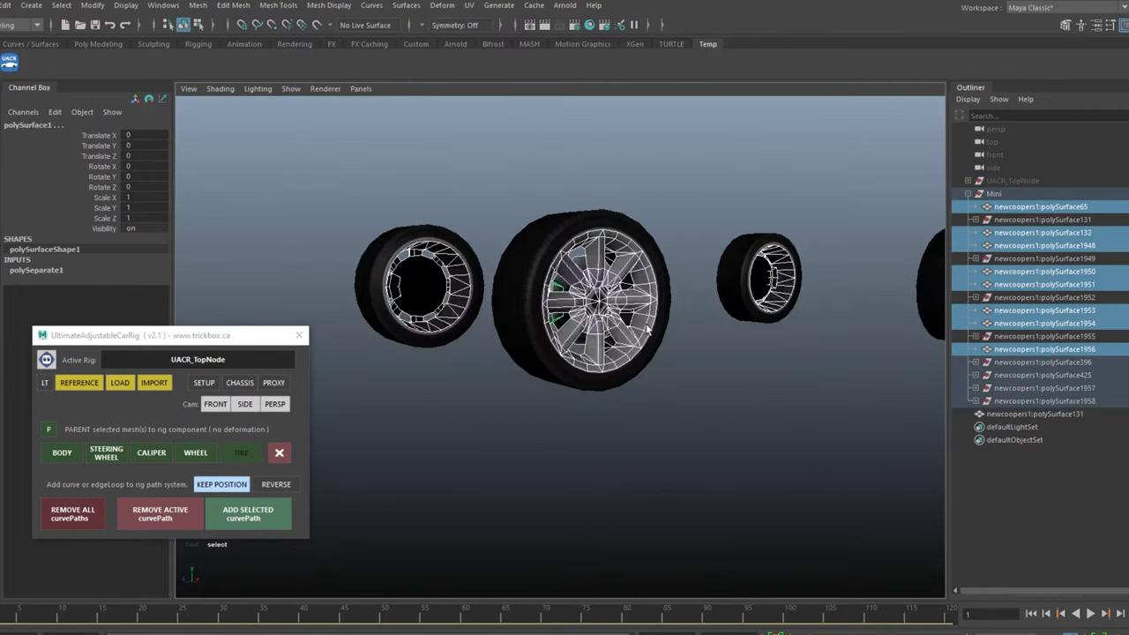
Step: Remove the brake calipers from the selection and parent the rims and brake discs to the rig's wheels
{"action": "left_click_drag", "start_coordinate": [609, 281], "coordinate": [555, 297], "text": "alt"}
{"action": "left_click", "coordinate": [539, 298]}
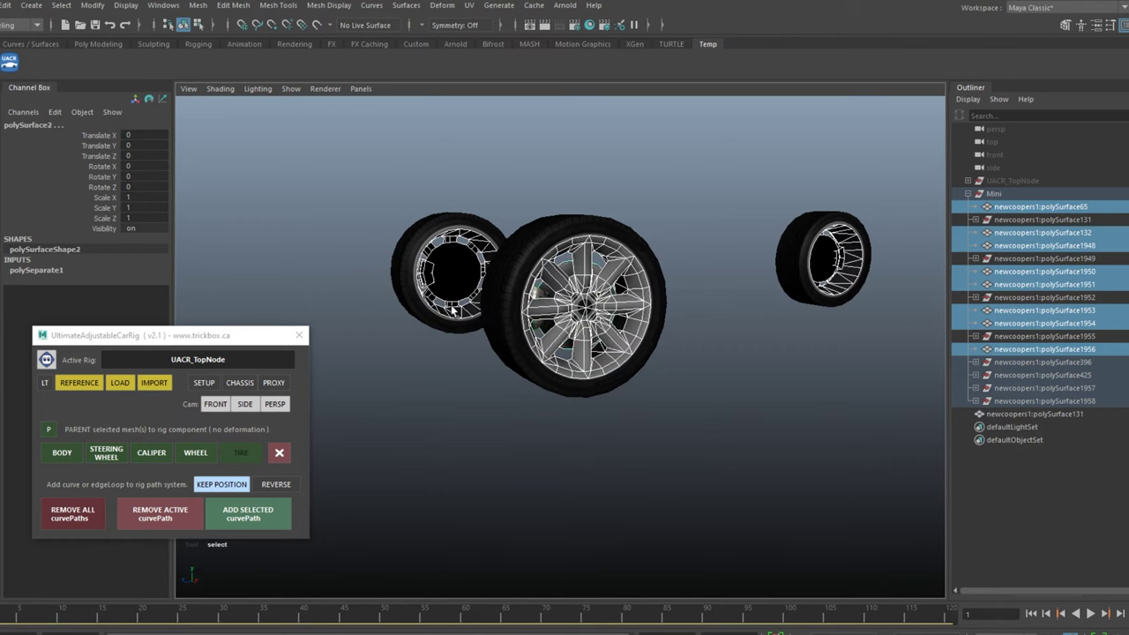
{"action": "key", "text": "f"}
{"action": "left_click", "coordinate": [580, 291], "text": "shift"}
{"action": "left_click_drag", "start_coordinate": [337, 262], "coordinate": [813, 281], "text": "alt"}
{"action": "left_click", "coordinate": [431, 300], "text": "shift"}
{"action": "left_click_drag", "start_coordinate": [388, 301], "coordinate": [629, 315], "text": "alt"}
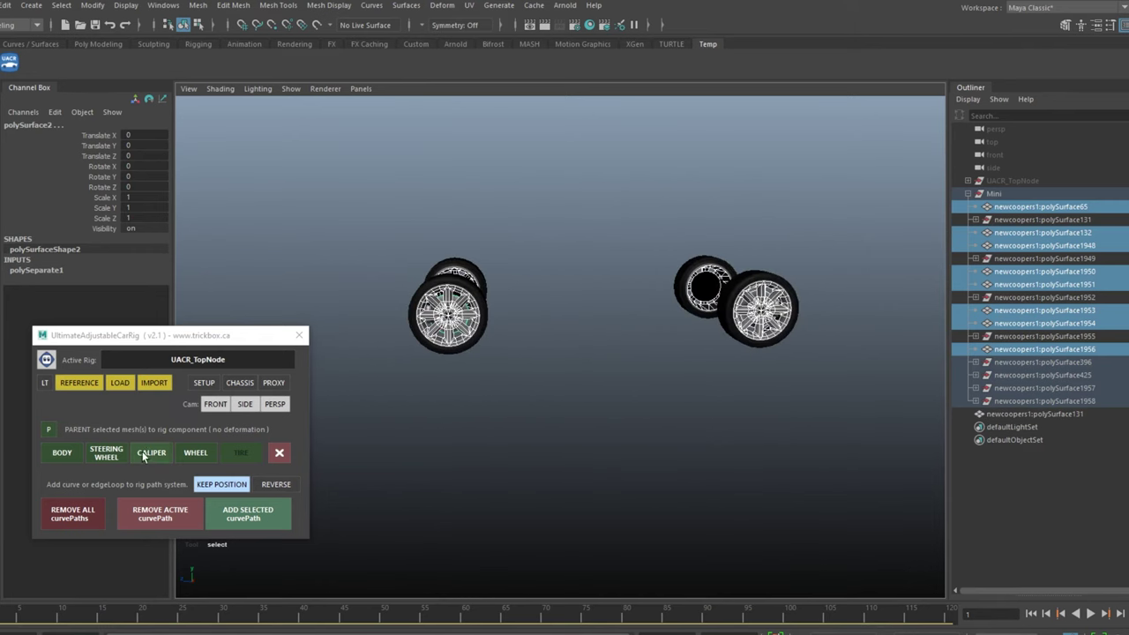
{"action": "left_click", "coordinate": [188, 454]}
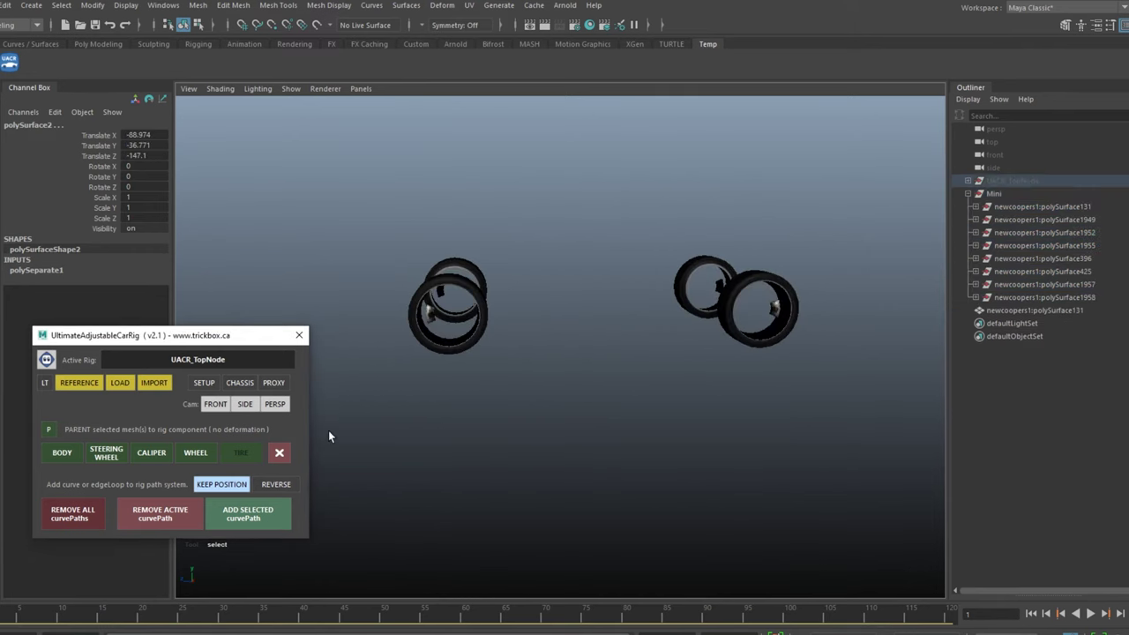
Step: Parent the four brake calipers to the rig's calipers, and skin the combined tyre mesh to its tires
{"action": "left_click_drag", "start_coordinate": [338, 197], "coordinate": [772, 401]}
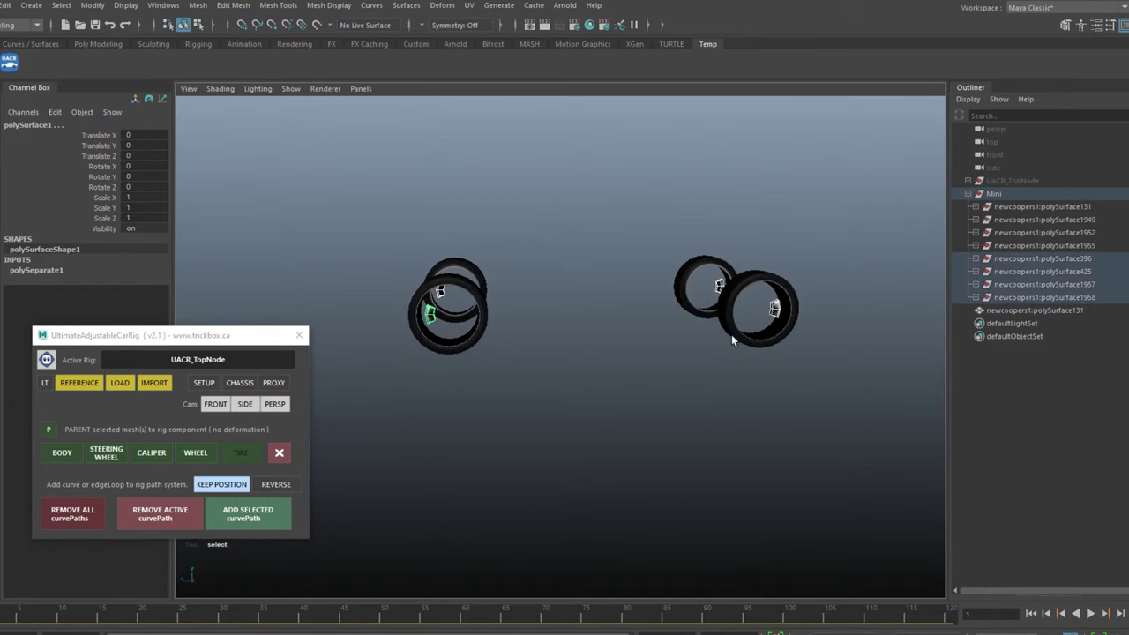
{"action": "left_click", "coordinate": [151, 453]}
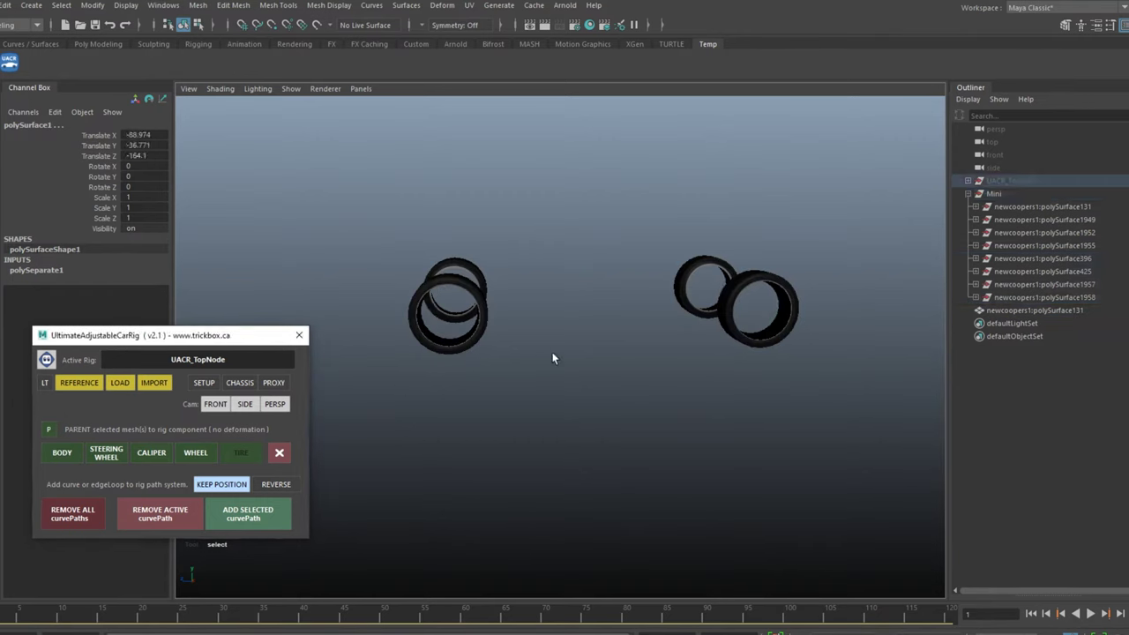
{"action": "left_click_drag", "start_coordinate": [440, 226], "coordinate": [494, 358]}
{"action": "left_click_drag", "start_coordinate": [493, 358], "coordinate": [548, 380], "text": "alt"}
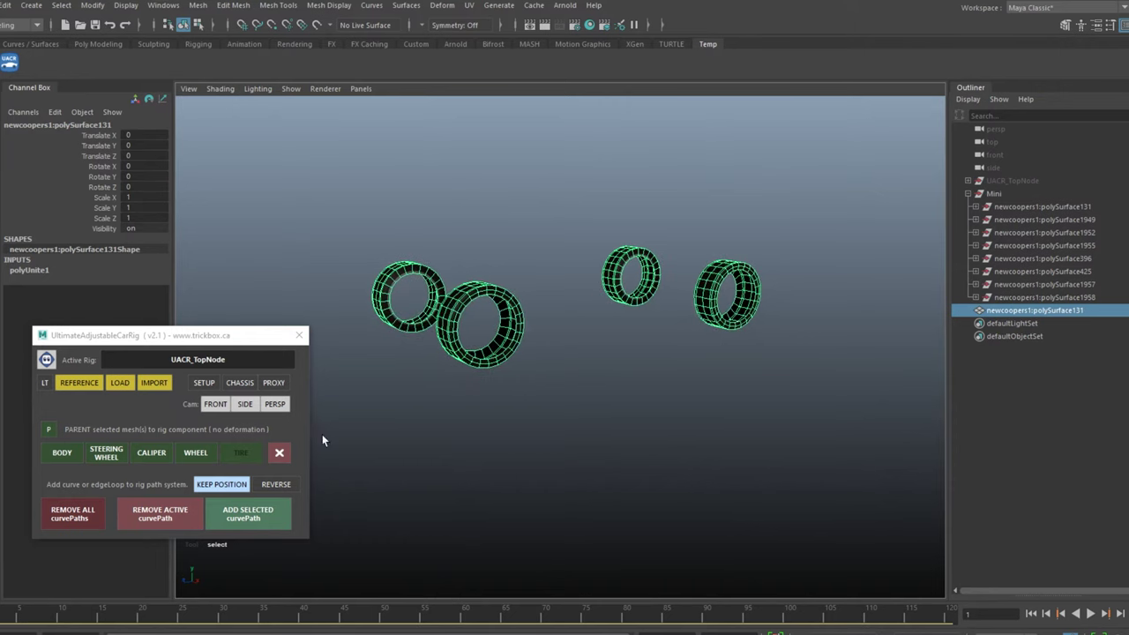
{"action": "left_click", "coordinate": [49, 432]}
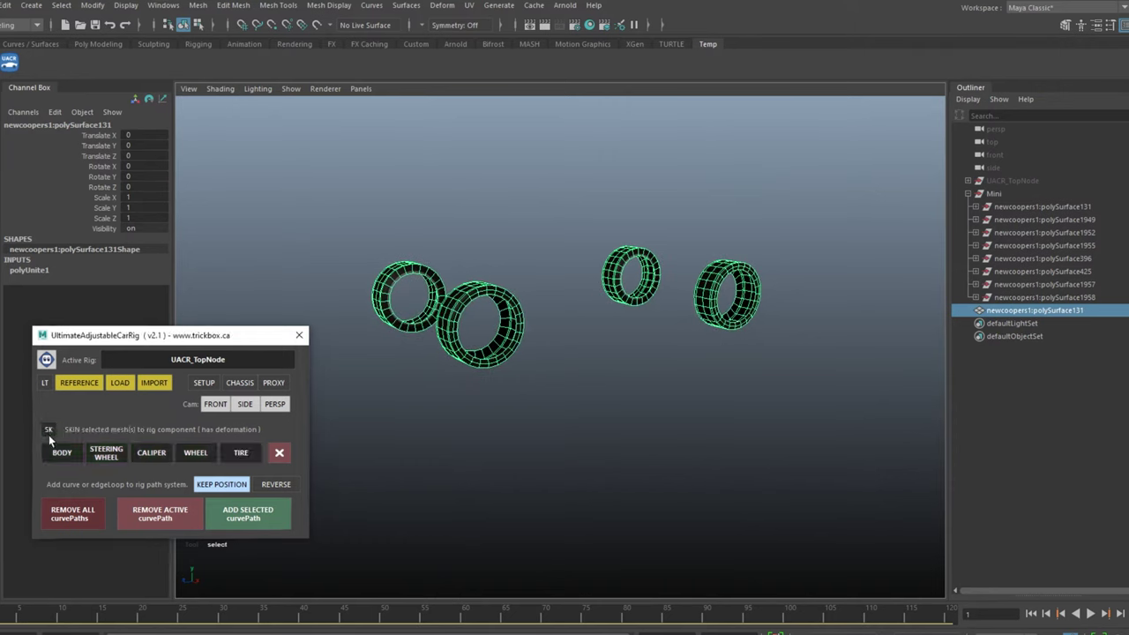
{"action": "left_click", "coordinate": [234, 453]}
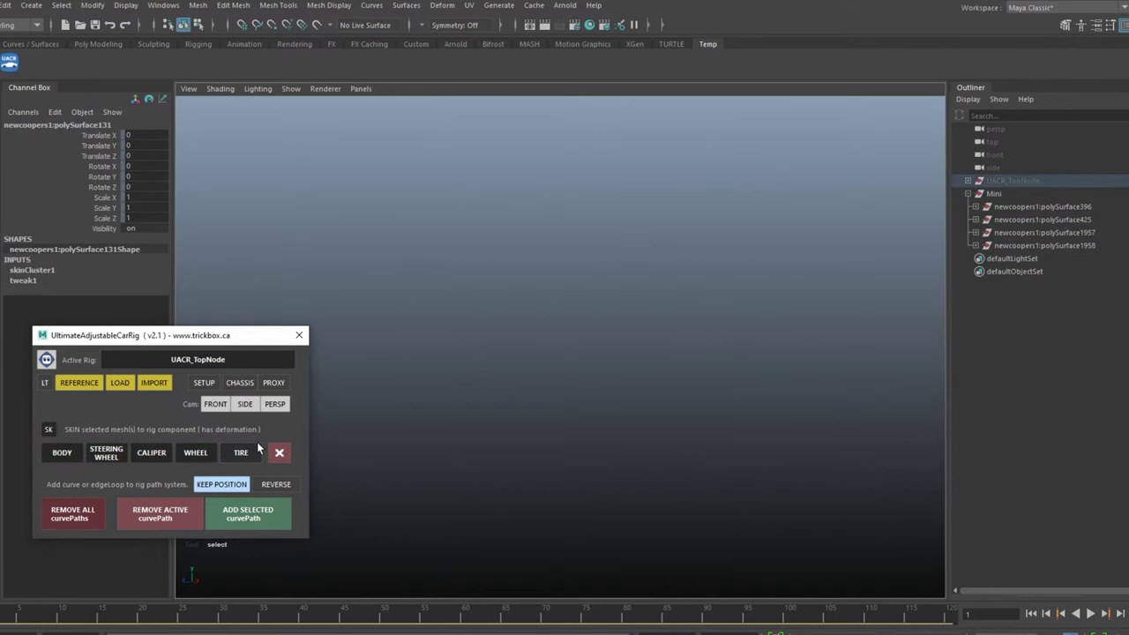
Step: Delete the leftover Mini group from the scene
{"action": "left_click", "coordinate": [797, 403]}
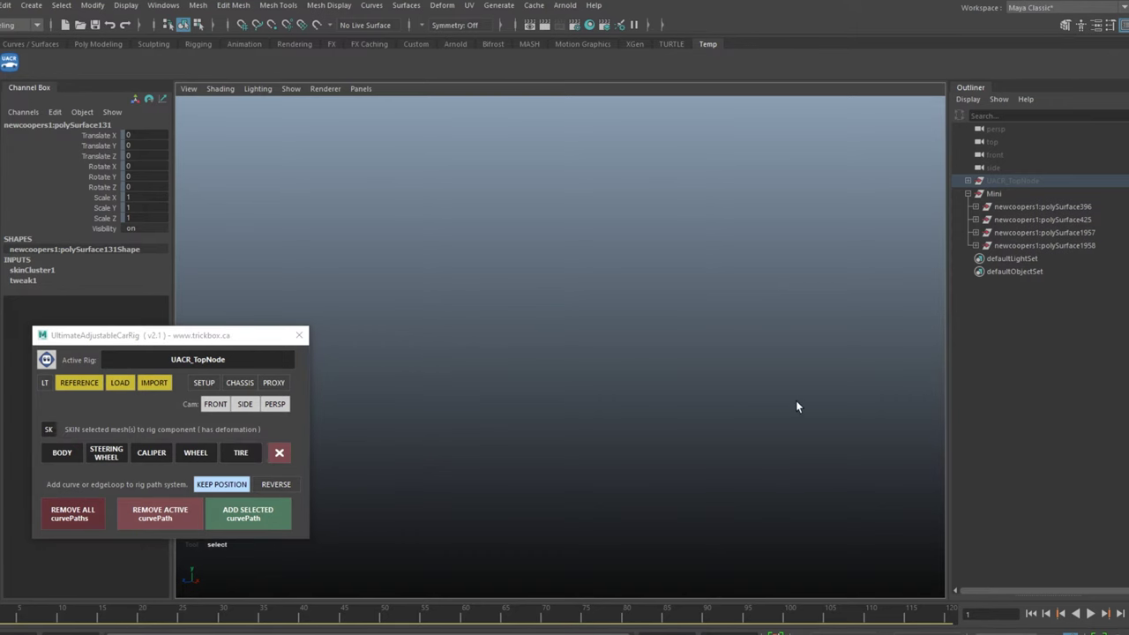
{"action": "left_click", "coordinate": [994, 192]}
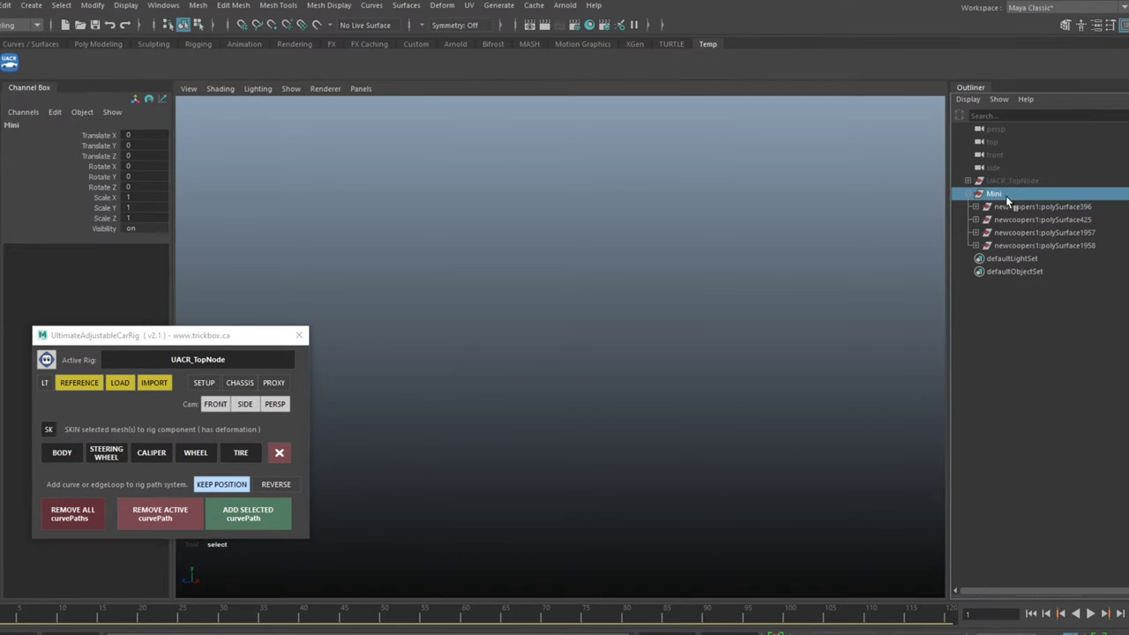
{"action": "key", "text": "Delete"}
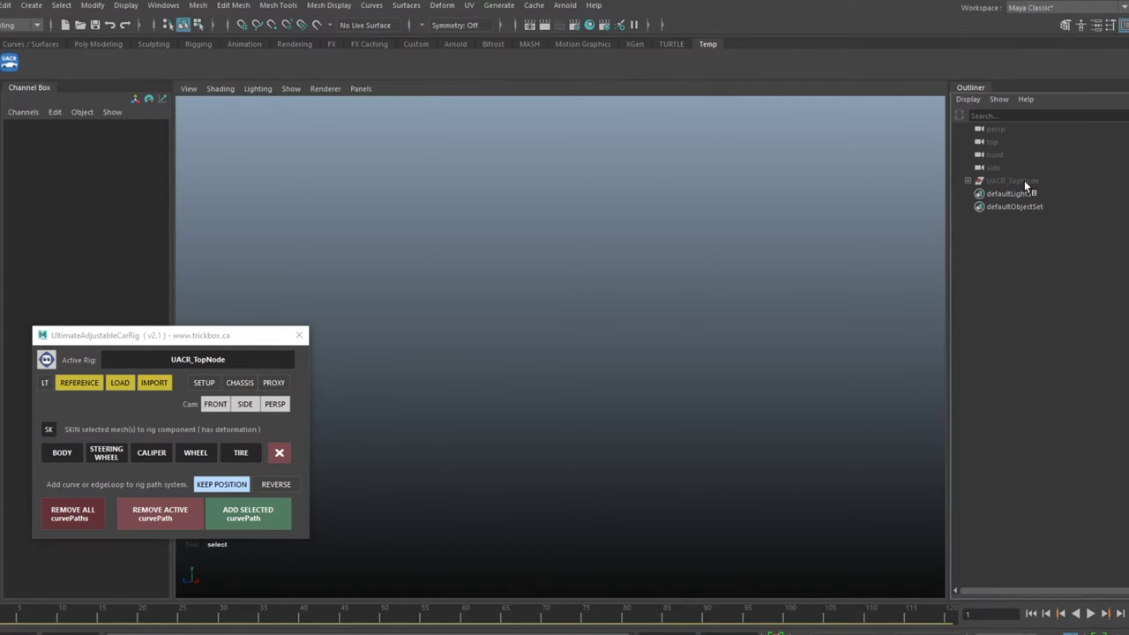
Step: Close the rig tool window, set the visibility of UACR_TopNode to 1, and deselect it
{"action": "left_click", "coordinate": [1010, 180]}
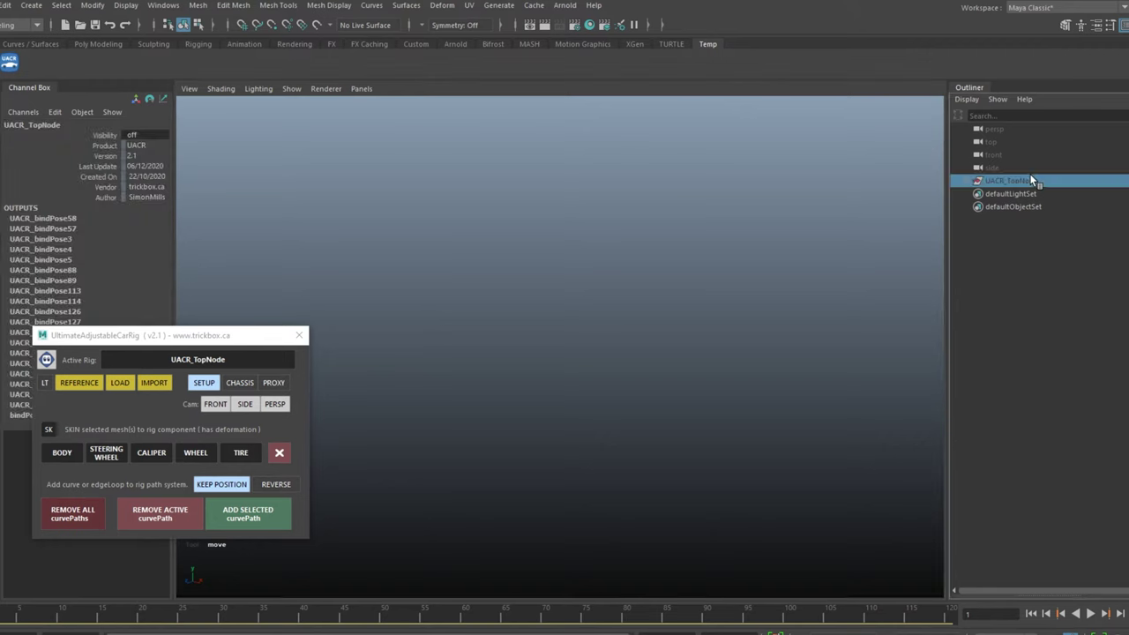
{"action": "left_click", "coordinate": [299, 336]}
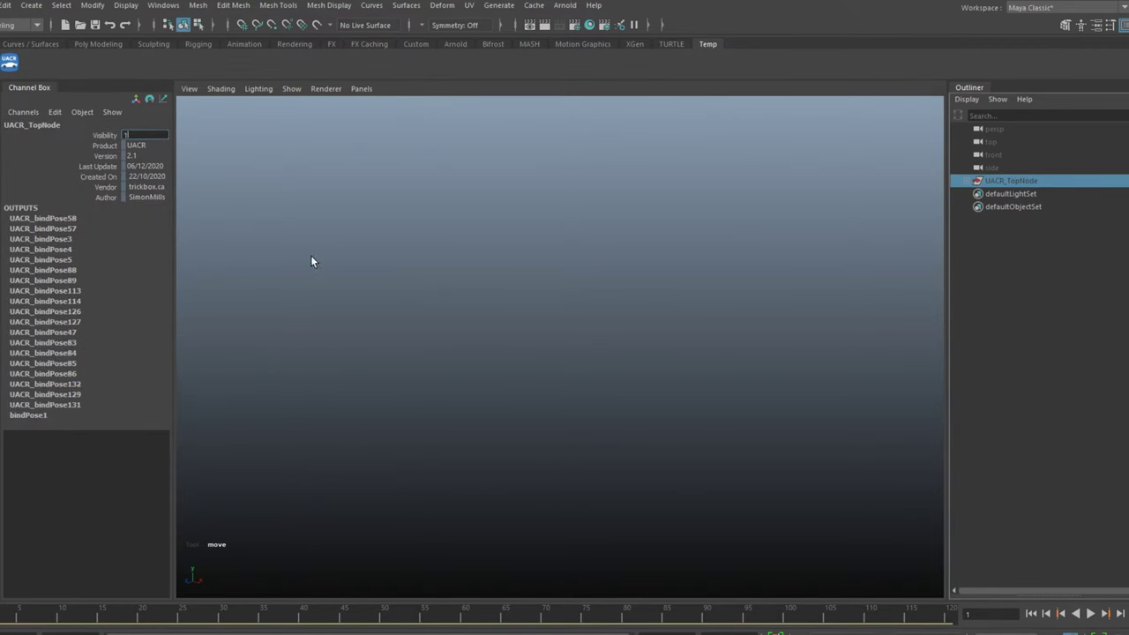
{"action": "key", "text": "Return"}
{"action": "left_click", "coordinate": [860, 254]}
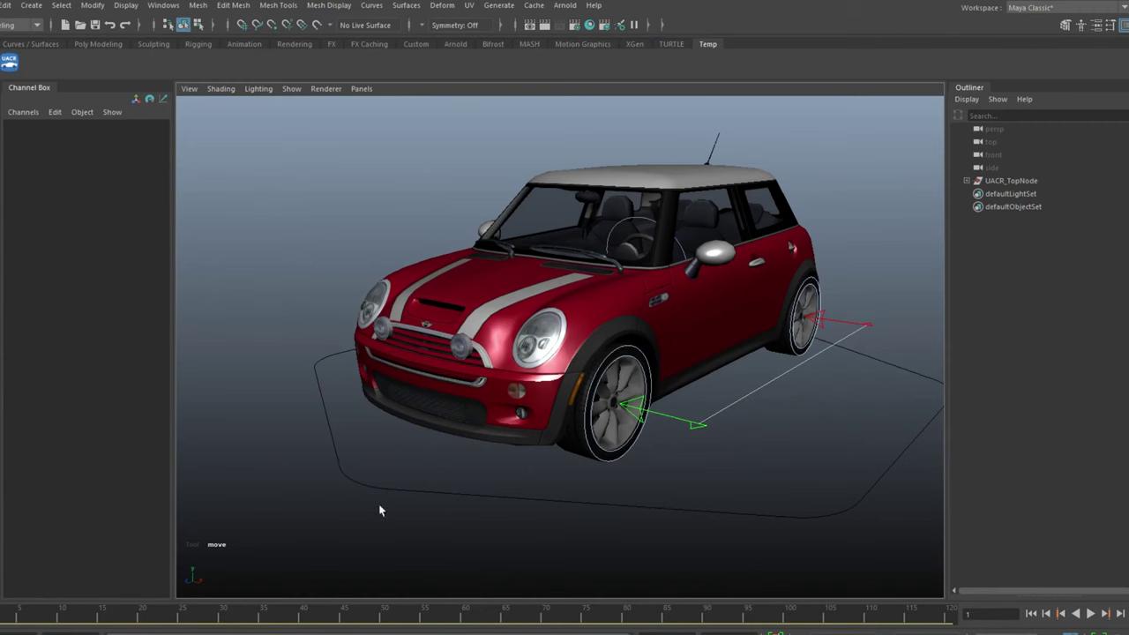
Step: Select the rig's root control outlining the ground around the car
{"action": "key", "text": "e"}
{"action": "left_click_drag", "start_coordinate": [414, 468], "coordinate": [468, 525]}
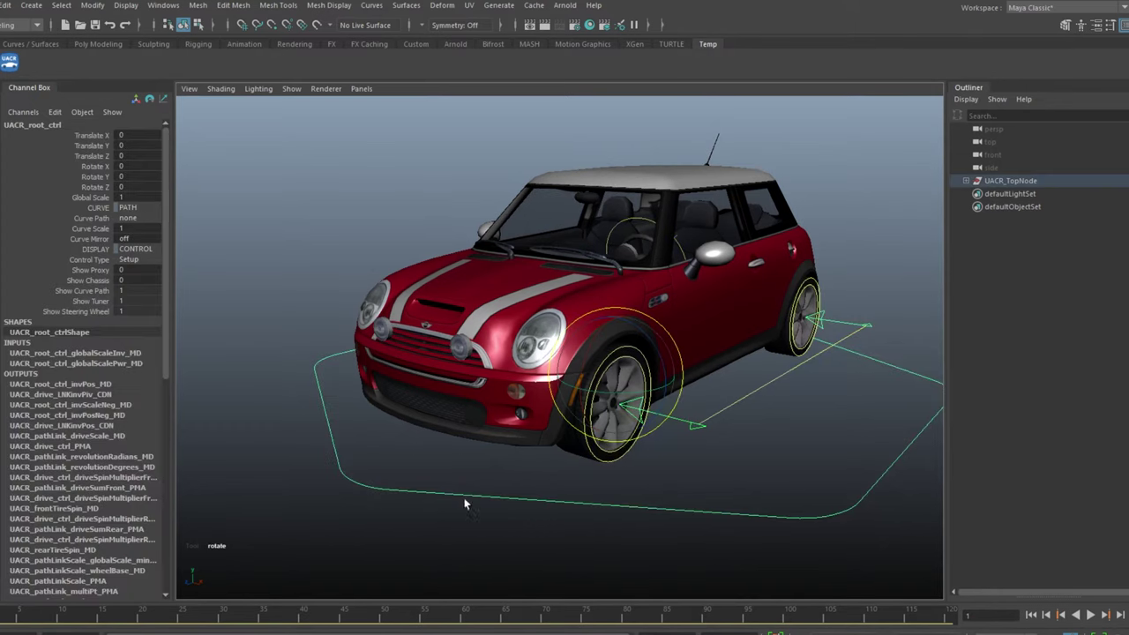
Step: Try moving the root control and adjusting its Global Scale
{"action": "key", "text": "w"}
{"action": "left_click_drag", "start_coordinate": [615, 377], "coordinate": [591, 319]}
{"action": "key", "text": "ctrl+z"}
{"action": "key", "text": "e"}
{"action": "left_click", "coordinate": [87, 197]}
{"action": "middle_click_drag", "start_coordinate": [476, 340], "coordinate": [227, 234]}
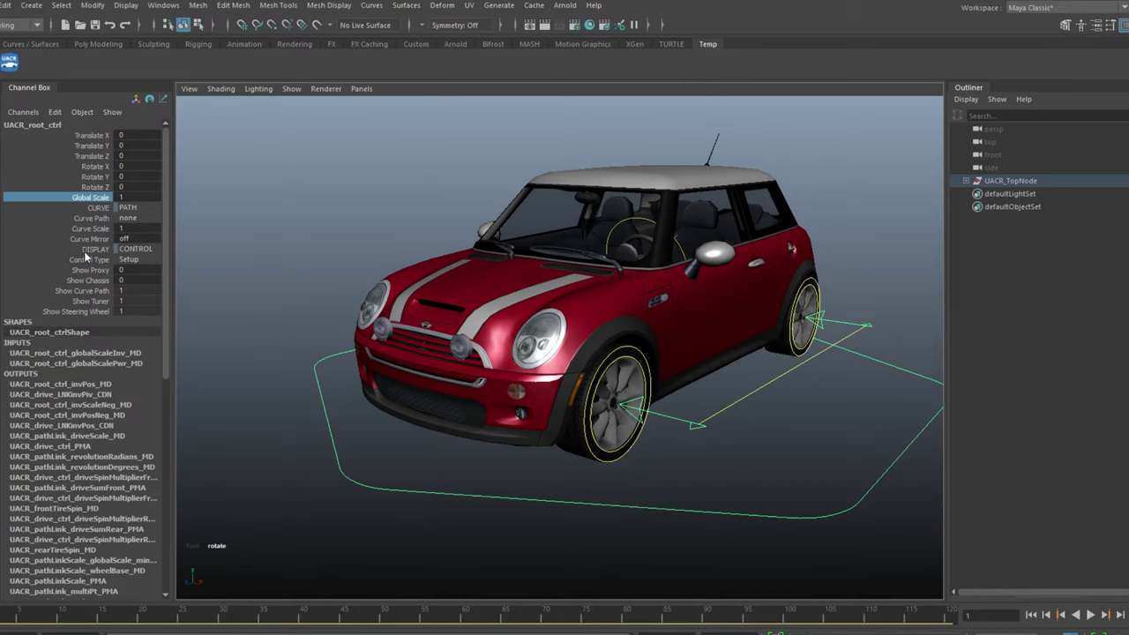
Step: Set the root control's Control Type to Animate
{"action": "left_click_drag", "start_coordinate": [88, 258], "coordinate": [99, 309]}
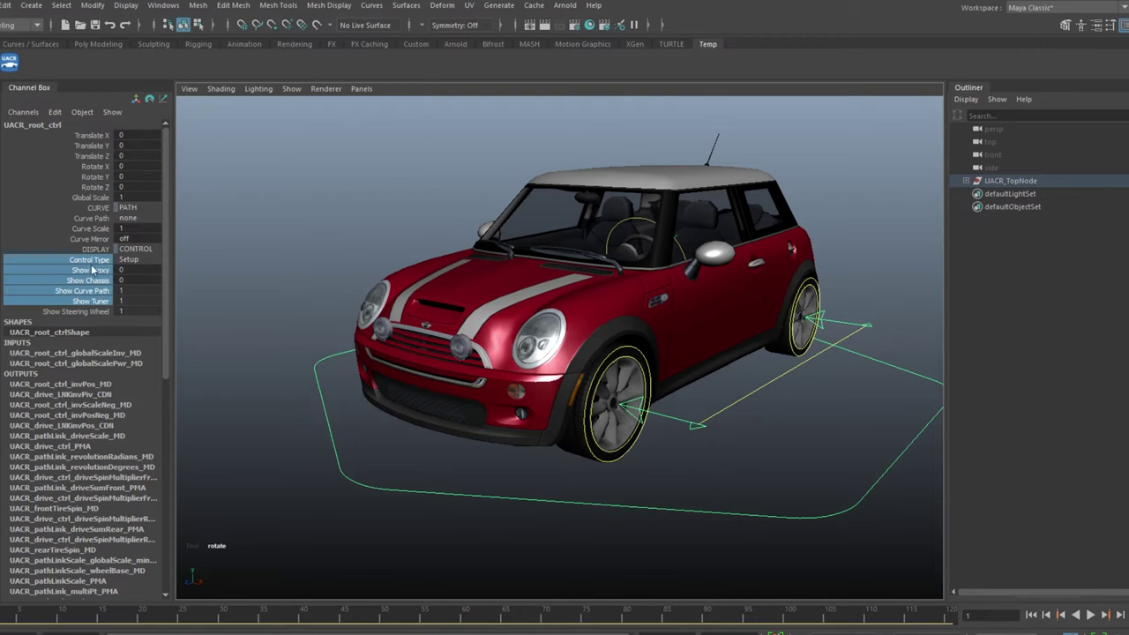
{"action": "left_click", "coordinate": [130, 258]}
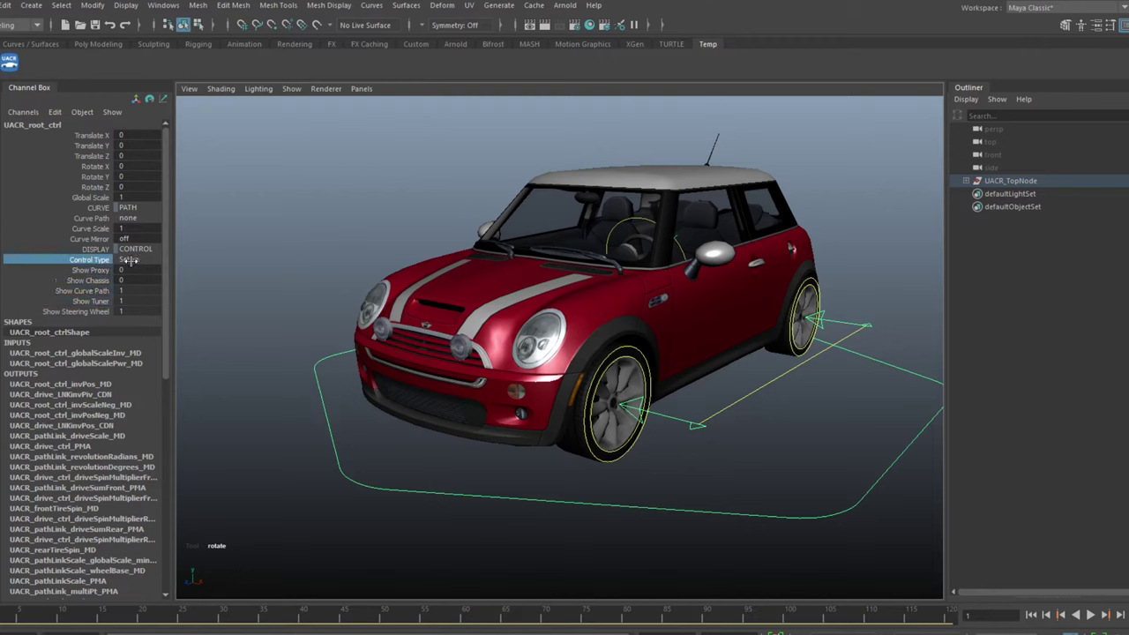
{"action": "left_click", "coordinate": [133, 260]}
{"action": "left_click", "coordinate": [148, 275]}
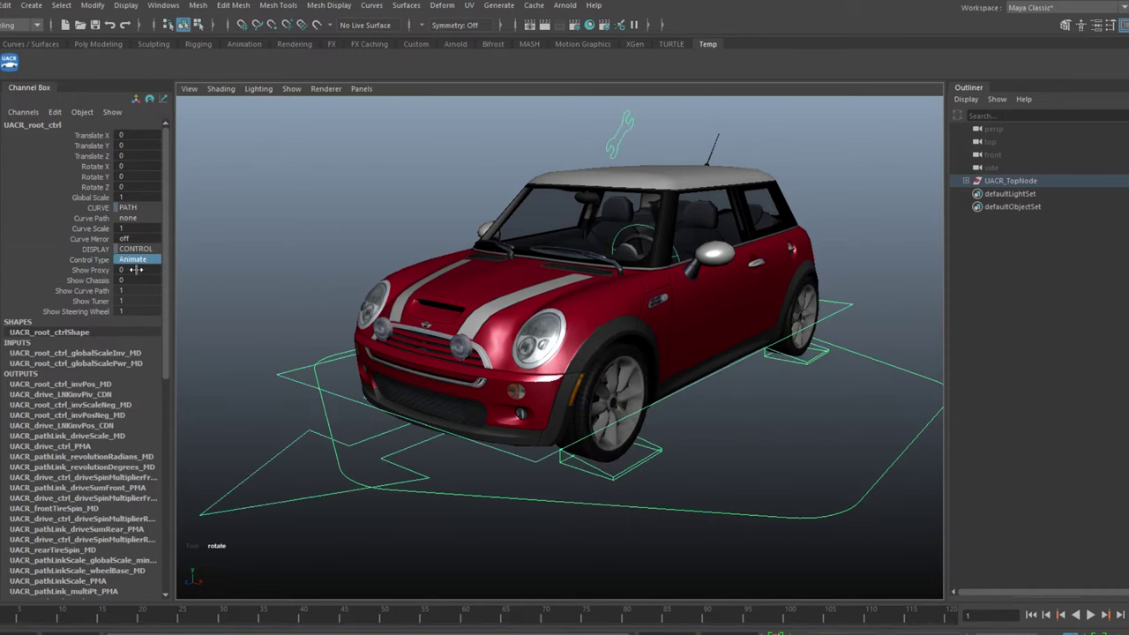
Step: Reopen the UltimateAdjustableCarRig tool window and move it clear of the root control's attributes
{"action": "left_click", "coordinate": [11, 63]}
{"action": "left_click_drag", "start_coordinate": [244, 173], "coordinate": [182, 365]}
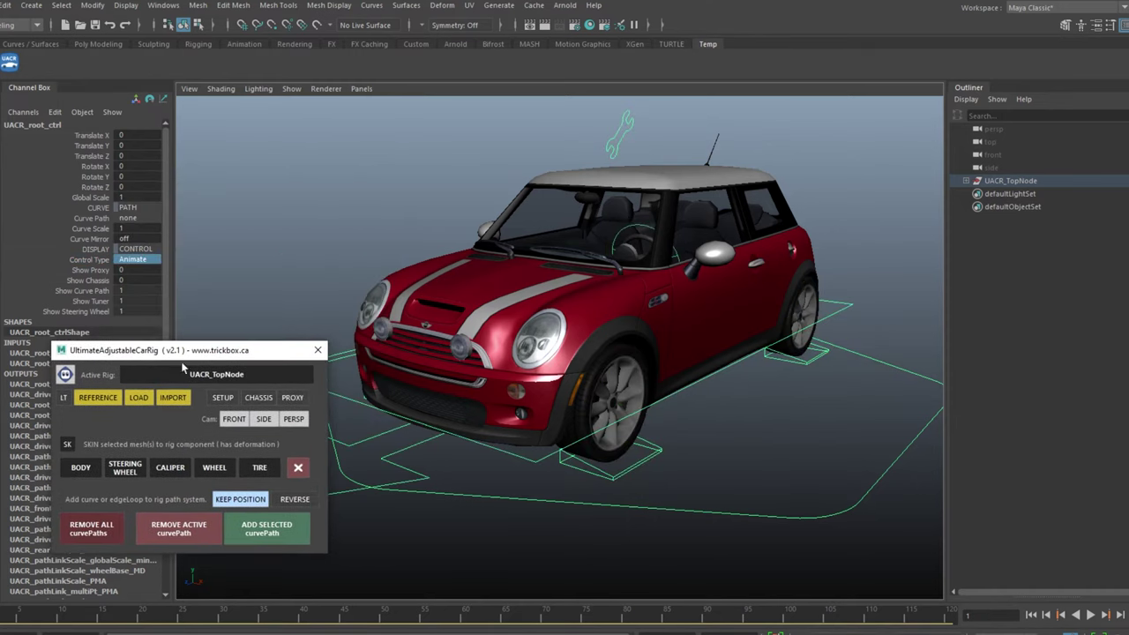
Step: Try toggling the rig's Setup mode and proxy model on and back off through the UACR tool
{"action": "left_click", "coordinate": [222, 398]}
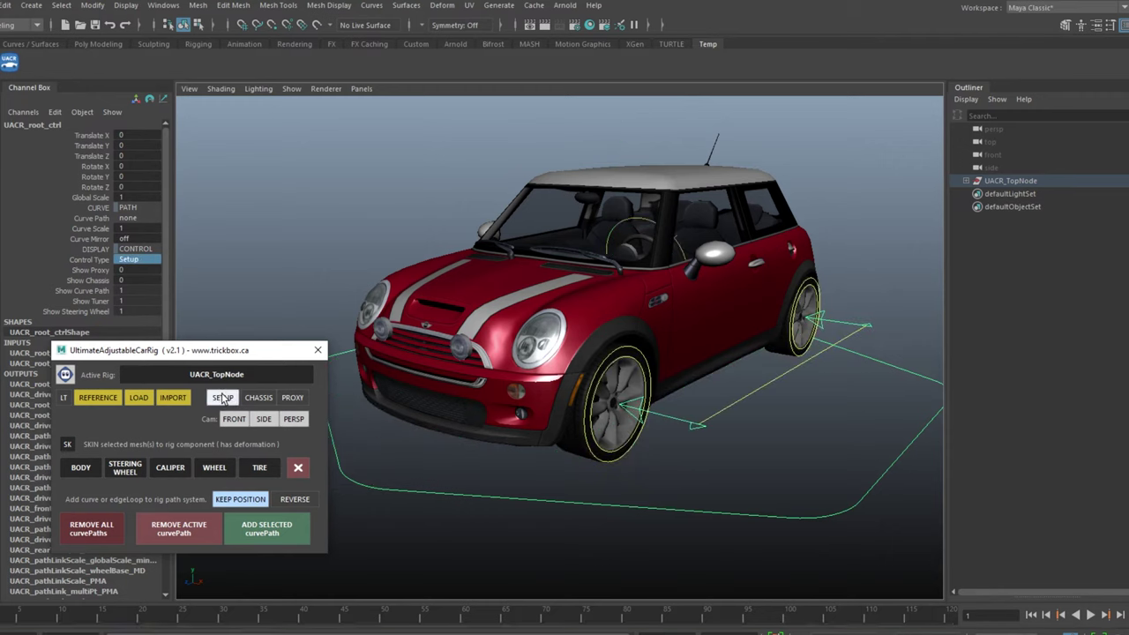
{"action": "left_click", "coordinate": [222, 398]}
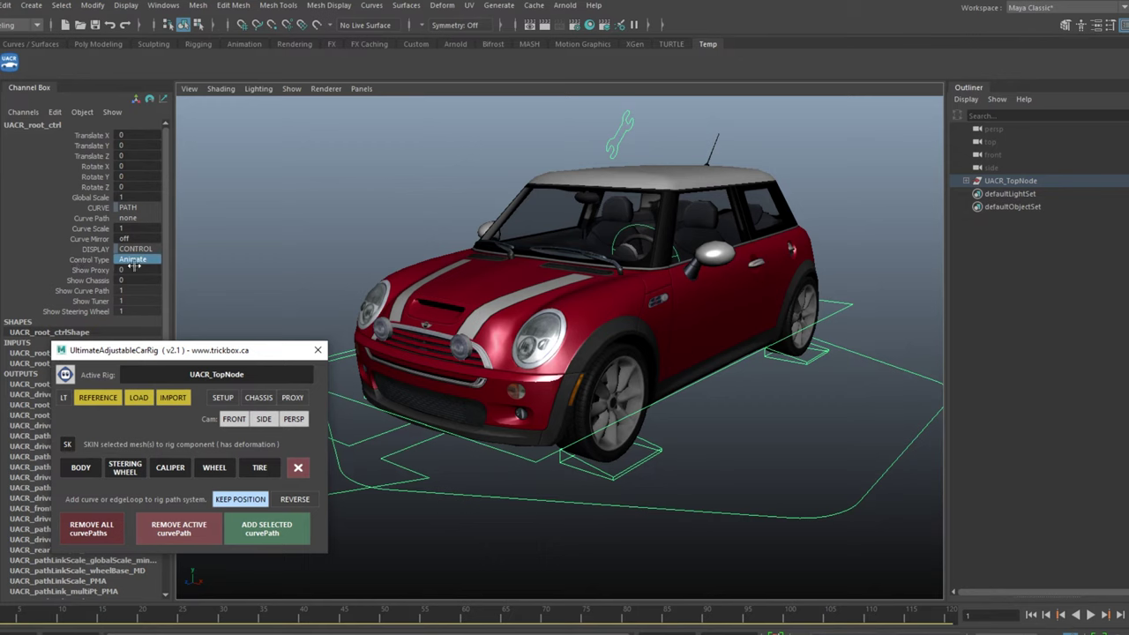
{"action": "left_click", "coordinate": [295, 399]}
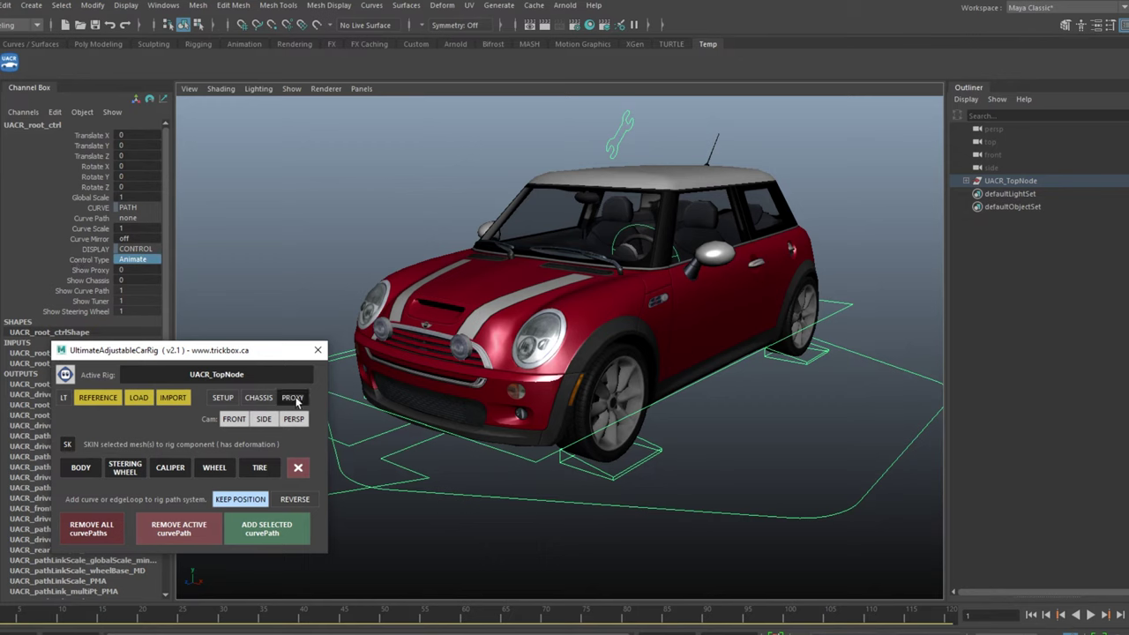
{"action": "left_click", "coordinate": [296, 399]}
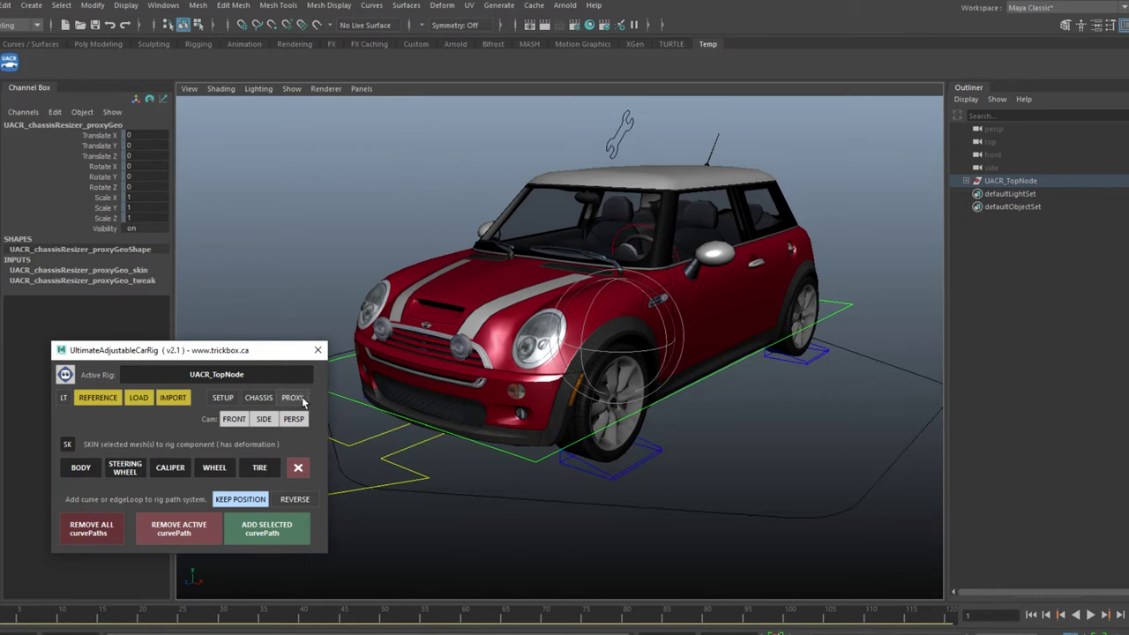
{"action": "left_click", "coordinate": [296, 399]}
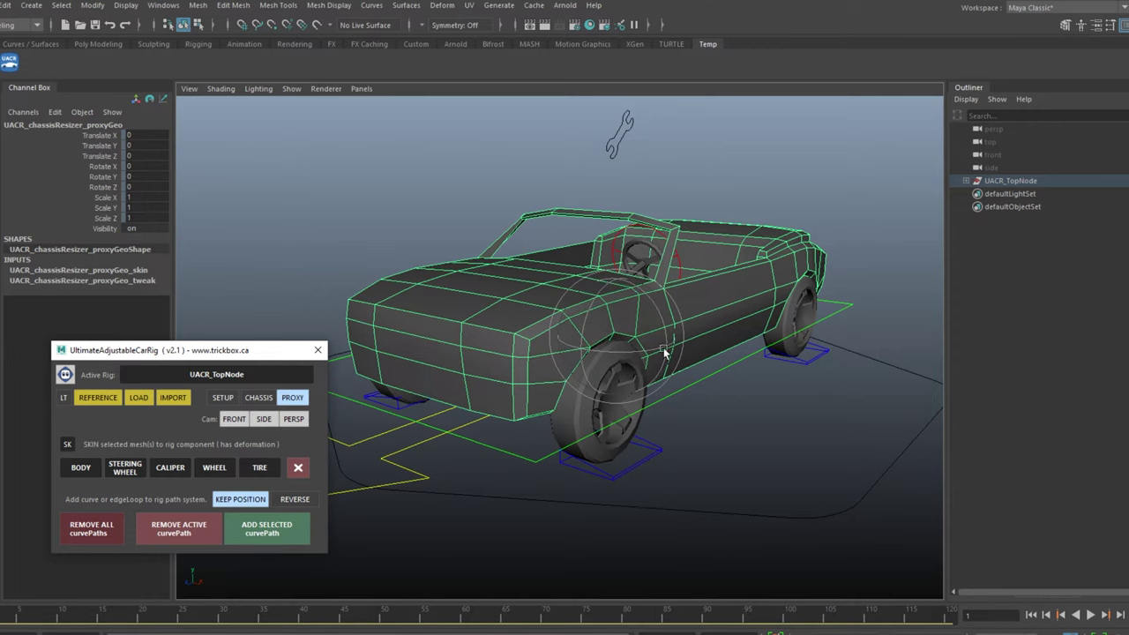
{"action": "left_click", "coordinate": [292, 398]}
Step: Select the root control and try switching its Show Chassis attribute to 1 and back to 0
{"action": "left_click", "coordinate": [466, 497]}
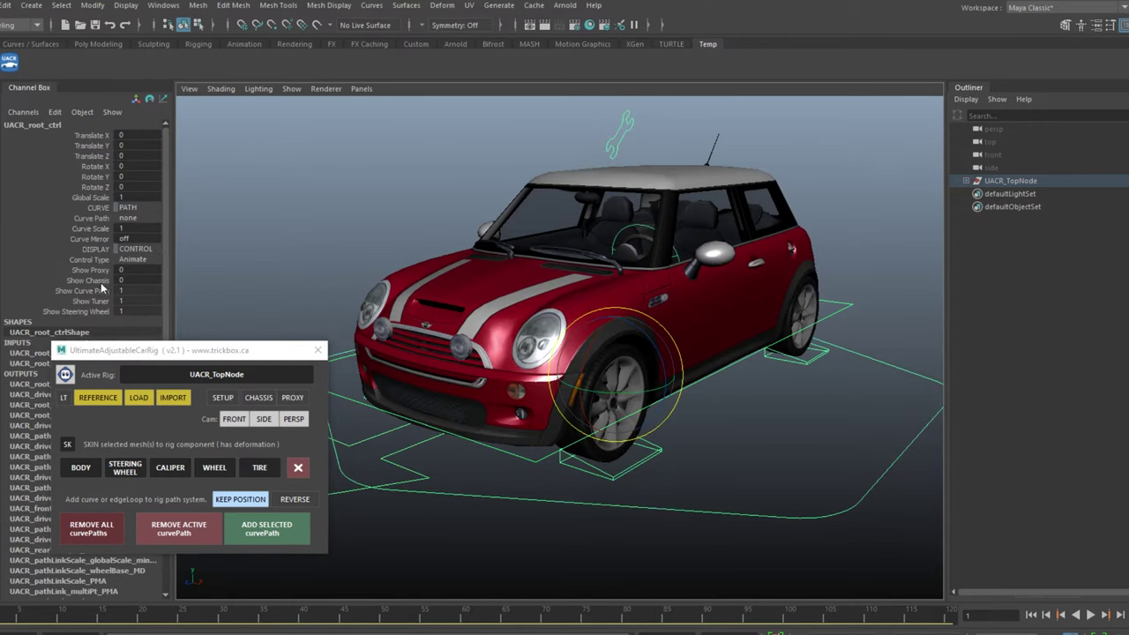
{"action": "left_click", "coordinate": [130, 280]}
{"action": "type", "text": "1"}
{"action": "key", "text": "Return"}
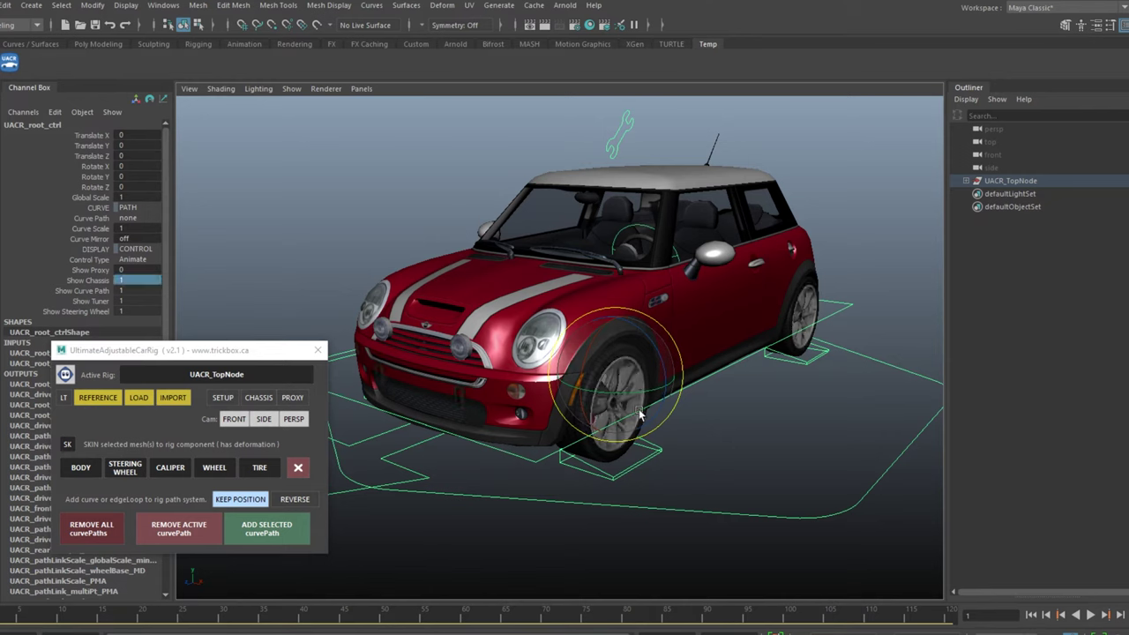
{"action": "left_click", "coordinate": [261, 404]}
{"action": "left_click", "coordinate": [261, 404]}
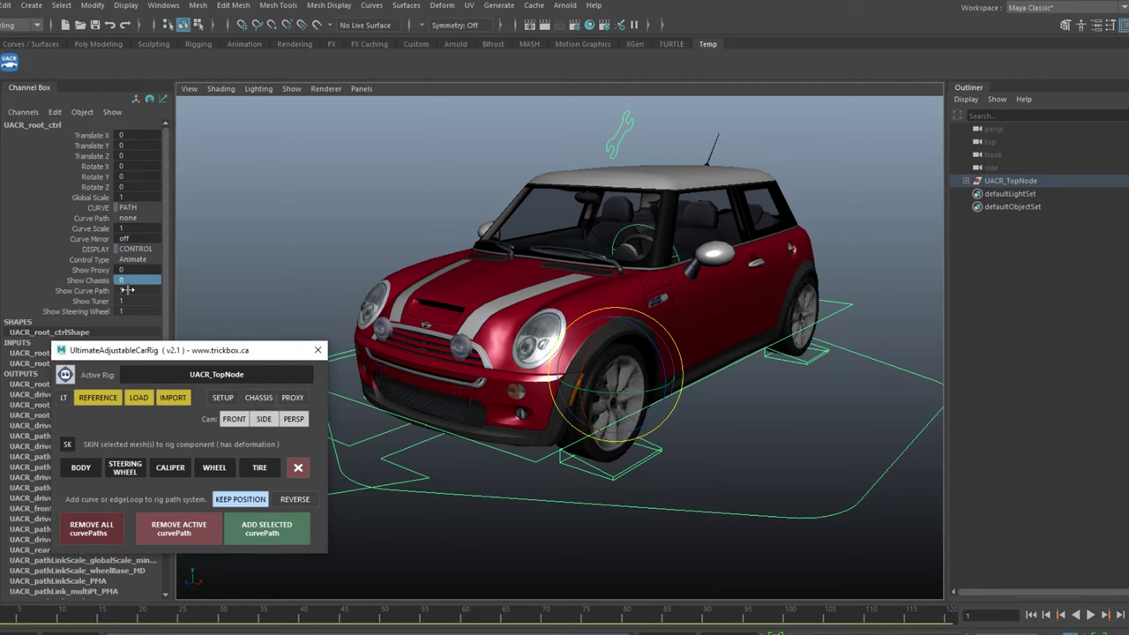
Step: Examine the root control's Show Curve Path and Show Tuner attributes and the wrench-shaped tuner control above the car
{"action": "left_click", "coordinate": [99, 291]}
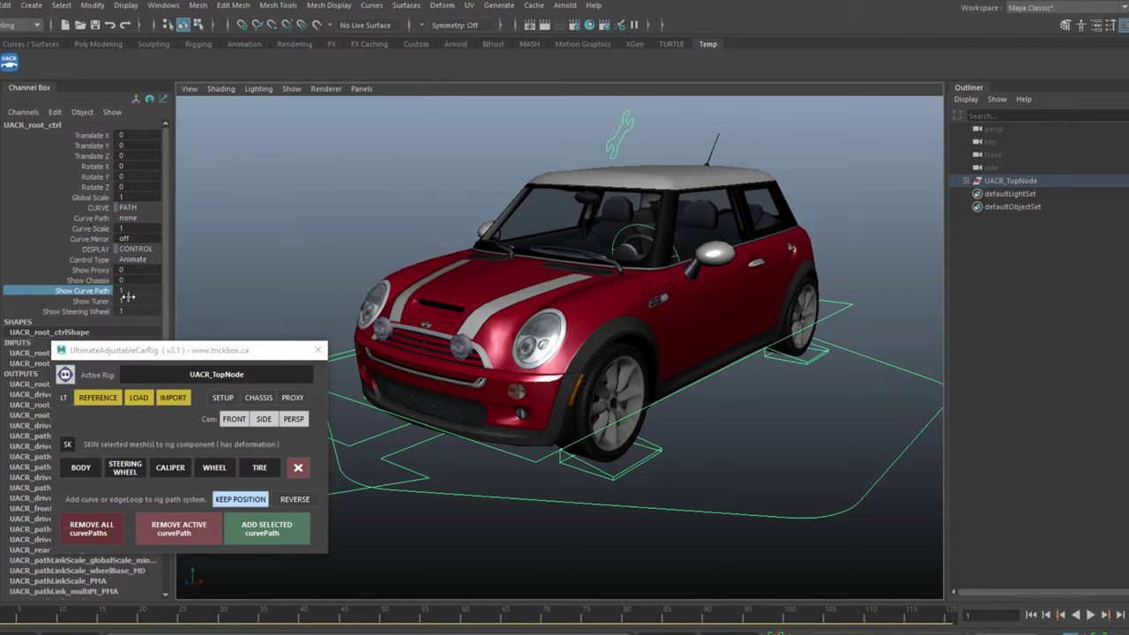
{"action": "left_click", "coordinate": [97, 301]}
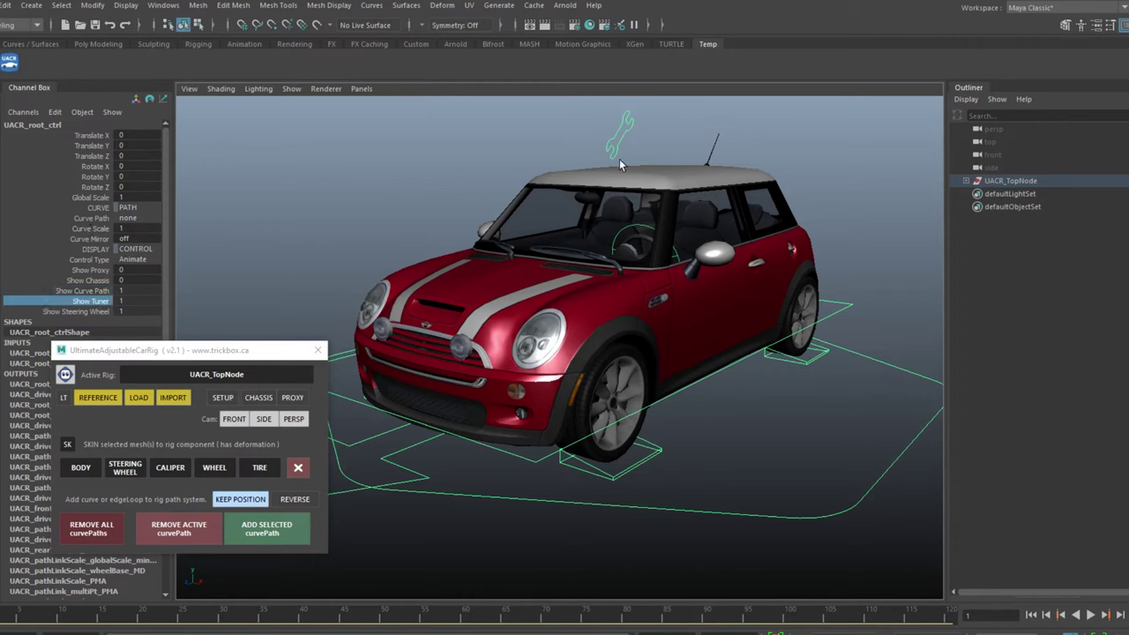
{"action": "left_click_drag", "start_coordinate": [659, 136], "coordinate": [657, 138]}
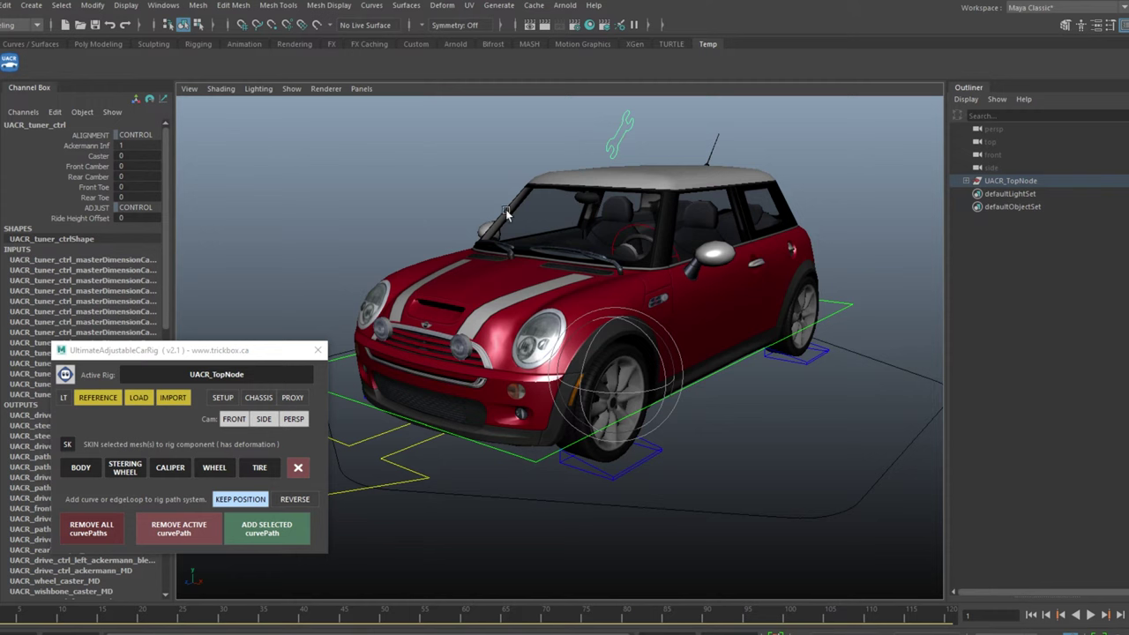
{"action": "left_click", "coordinate": [487, 498]}
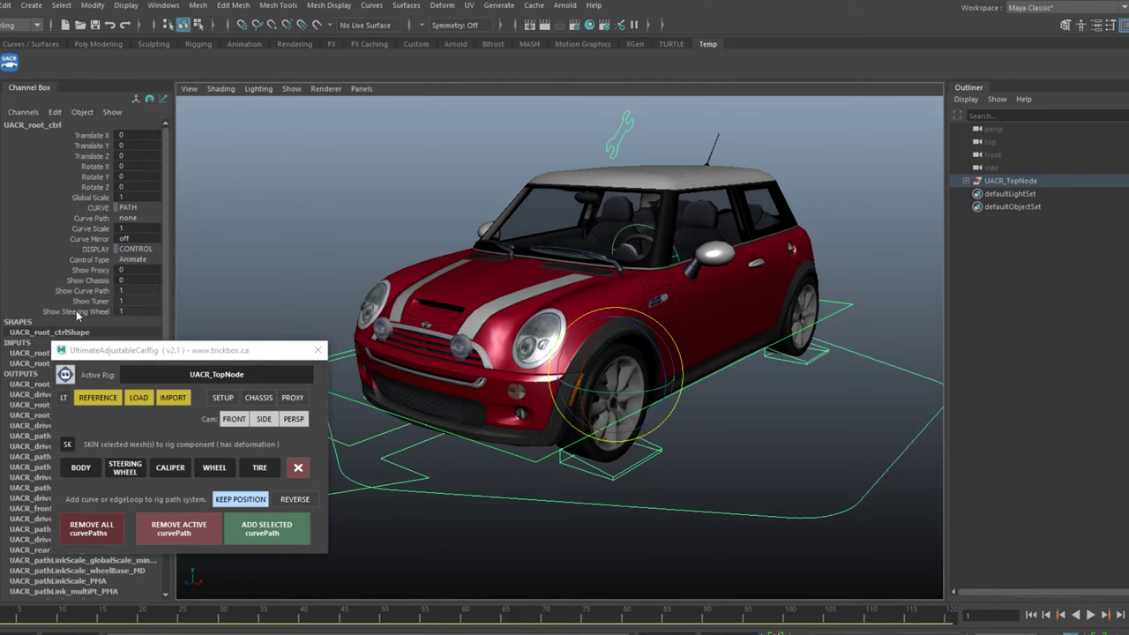
Step: Try setting the root control's Show Steering Wheel to 0 and back to 1
{"action": "left_click", "coordinate": [124, 311]}
{"action": "type", "text": "0"}
{"action": "key", "text": "Return"}
{"action": "type", "text": "1"}
{"action": "key", "text": "Return"}
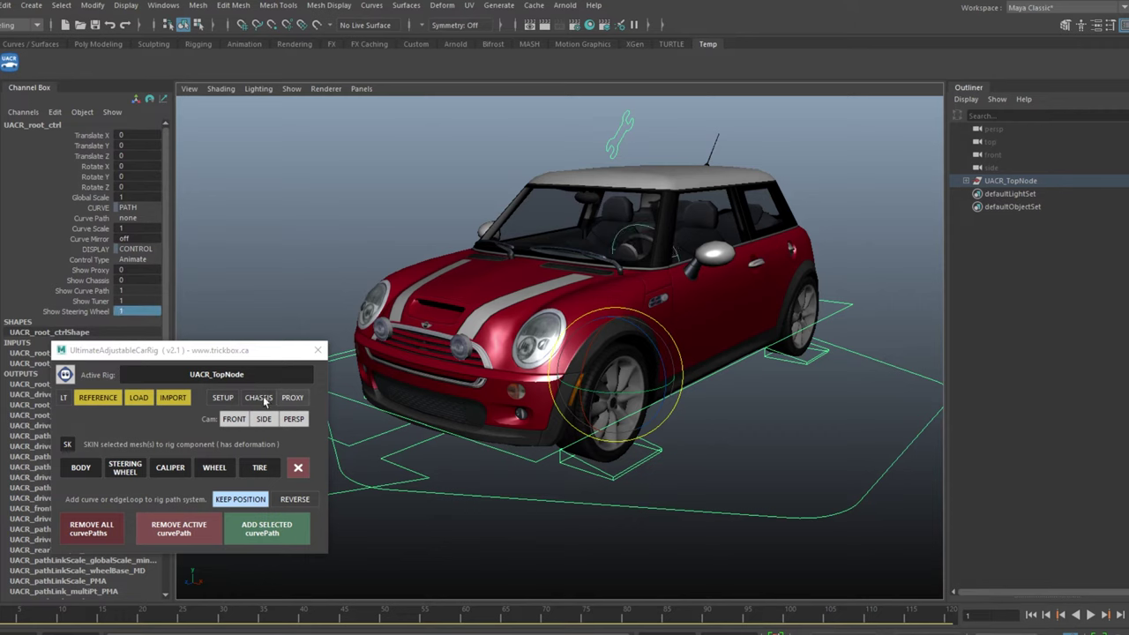
Step: Close the UltimateAdjustableCarRig tool window and select the rig's drive control around the car
{"action": "left_click", "coordinate": [319, 351]}
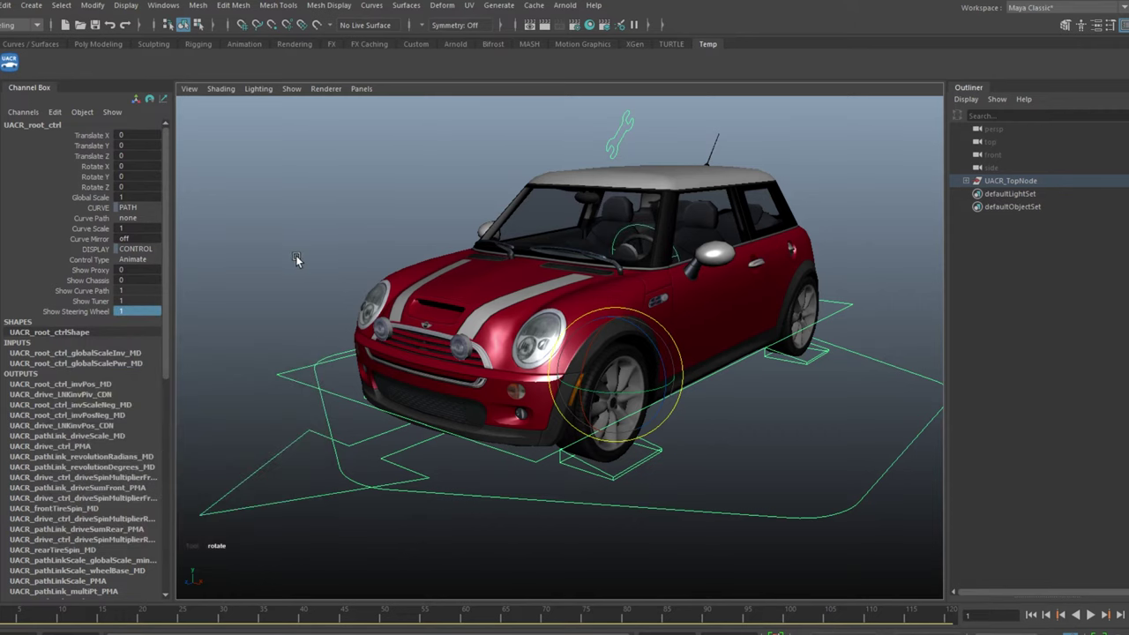
{"action": "left_click", "coordinate": [296, 258]}
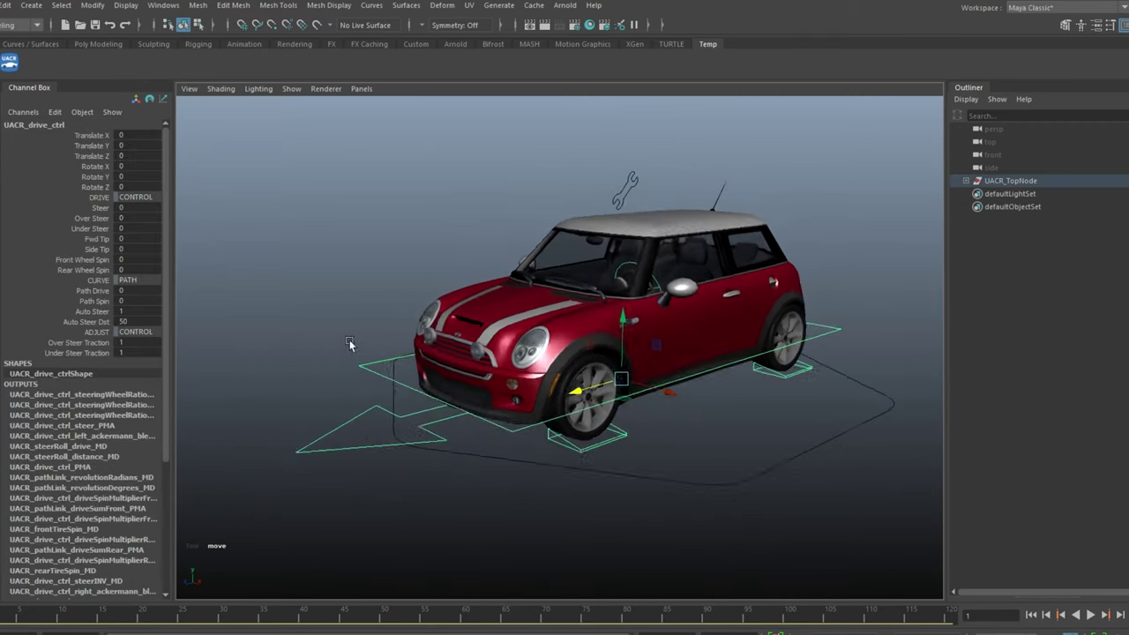
{"action": "left_click_drag", "start_coordinate": [351, 345], "coordinate": [443, 323], "text": "alt"}
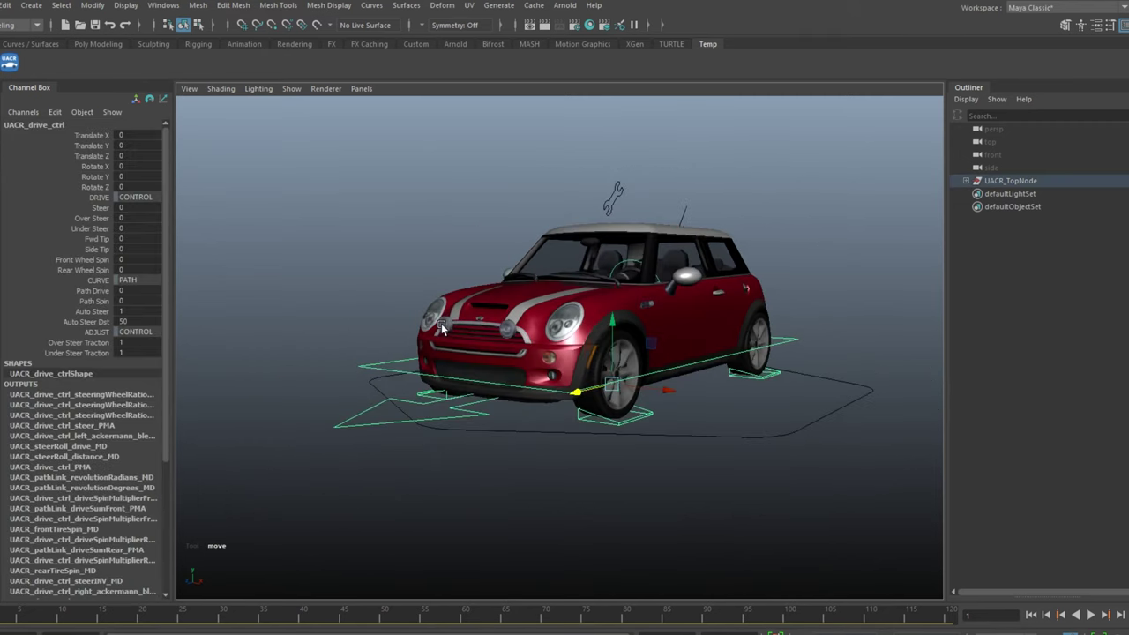
{"action": "middle_click_drag", "start_coordinate": [472, 302], "coordinate": [461, 327], "text": "alt"}
{"action": "left_click_drag", "start_coordinate": [607, 357], "coordinate": [434, 398], "text": "alt"}
Step: Try the transform tools on the drive control, undoing each trial change
{"action": "key", "text": "r"}
{"action": "key", "text": "ctrl+z"}
{"action": "key", "text": "e"}
{"action": "key", "text": "ctrl+z"}
{"action": "key", "text": "w"}
{"action": "key", "text": "ctrl+z"}
{"action": "key", "text": "e"}
Step: Rotate the drive control to about -64 degrees around Y and move the car forward along its heading
{"action": "left_click_drag", "start_coordinate": [661, 418], "coordinate": [627, 427]}
{"action": "key", "text": "w"}
{"action": "left_click_drag", "start_coordinate": [574, 345], "coordinate": [478, 350]}
{"action": "left_click_drag", "start_coordinate": [495, 354], "coordinate": [541, 367], "text": "alt"}
{"action": "middle_click_drag", "start_coordinate": [542, 367], "coordinate": [589, 378], "text": "alt"}
{"action": "right_click_drag", "start_coordinate": [595, 389], "coordinate": [652, 468], "text": "alt"}
{"action": "left_click_drag", "start_coordinate": [651, 467], "coordinate": [552, 412], "text": "alt"}
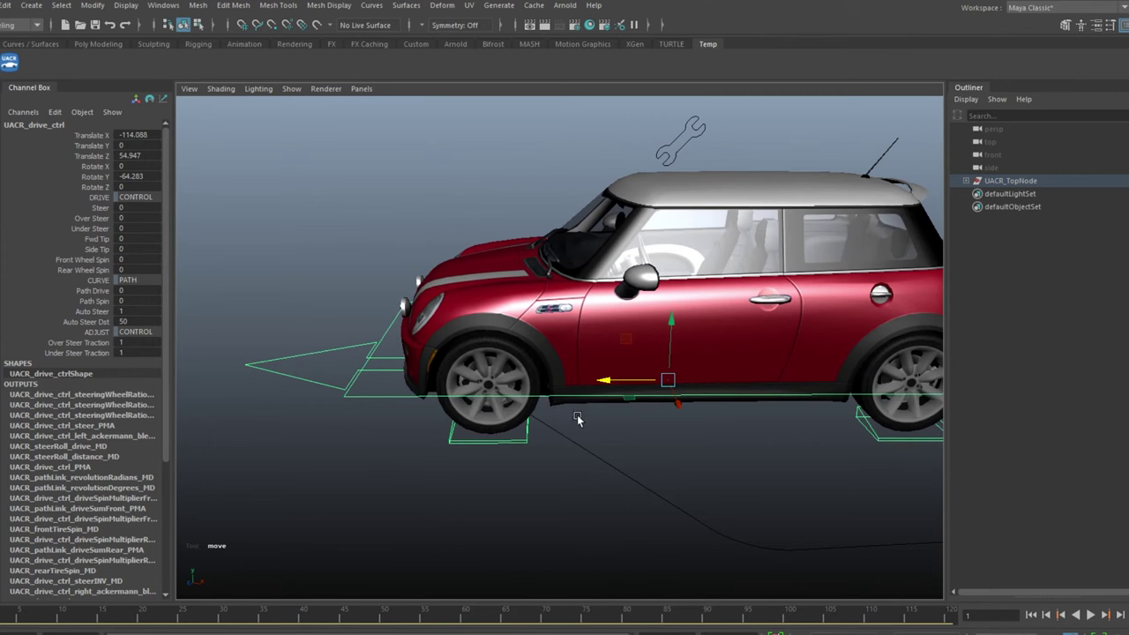
{"action": "left_click", "coordinate": [609, 381]}
{"action": "left_click", "coordinate": [606, 380]}
Step: Reset the drive control's translation and rotation values to 0
{"action": "left_click_drag", "start_coordinate": [133, 177], "coordinate": [132, 135]}
{"action": "type", "text": "0"}
{"action": "key", "text": "Return"}
Step: Test the drive control's Steer attribute by turning the front wheels in both directions with positive and negative values
{"action": "left_click_drag", "start_coordinate": [352, 281], "coordinate": [456, 332], "text": "alt"}
{"action": "left_click", "coordinate": [98, 209]}
{"action": "left_click_drag", "start_coordinate": [380, 374], "coordinate": [496, 415], "text": "alt"}
{"action": "middle_click_drag", "start_coordinate": [496, 415], "coordinate": [695, 396]}
{"action": "left_click_drag", "start_coordinate": [695, 397], "coordinate": [641, 389], "text": "alt"}
{"action": "scroll", "coordinate": [640, 388], "scroll_direction": "up", "scroll_amount": 4}
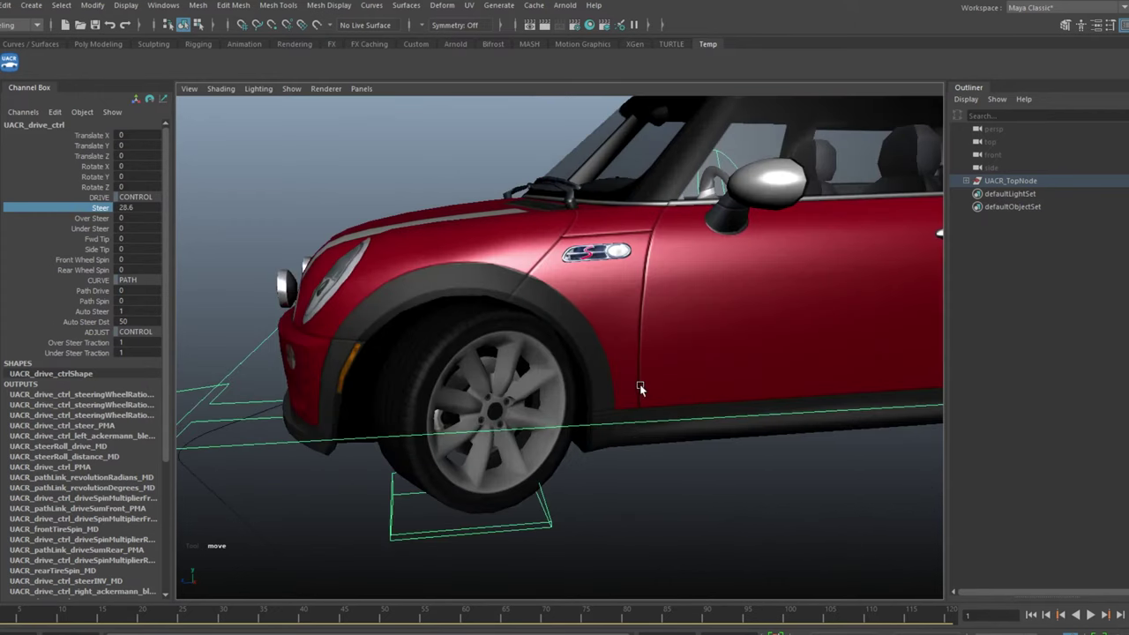
{"action": "middle_click_drag", "start_coordinate": [652, 462], "coordinate": [379, 444]}
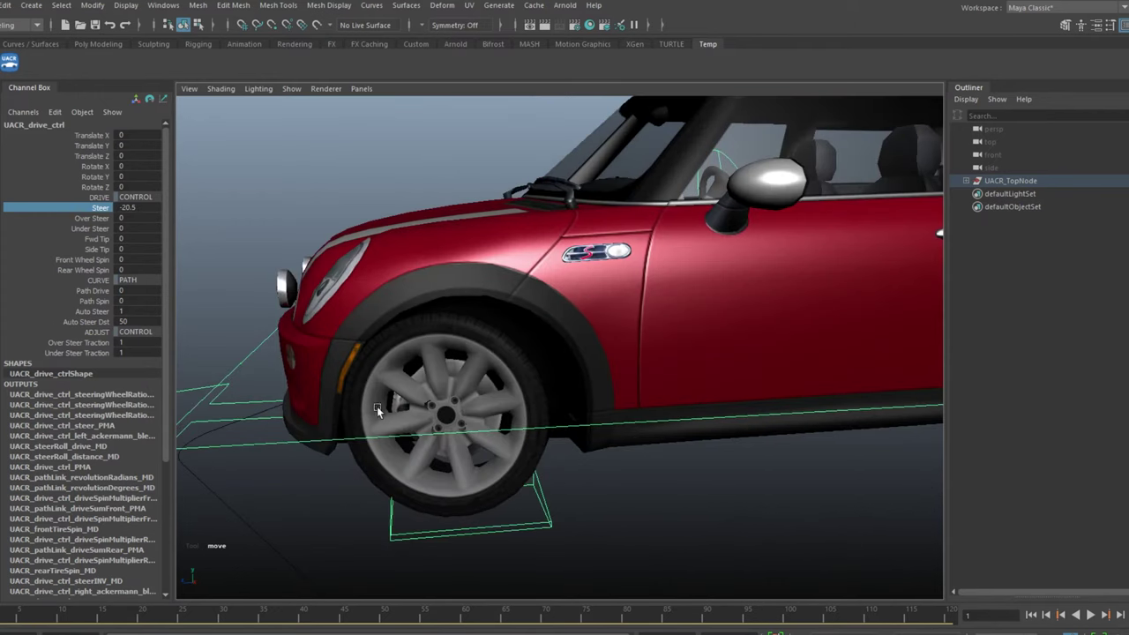
{"action": "middle_click_drag", "start_coordinate": [684, 477], "coordinate": [1028, 393]}
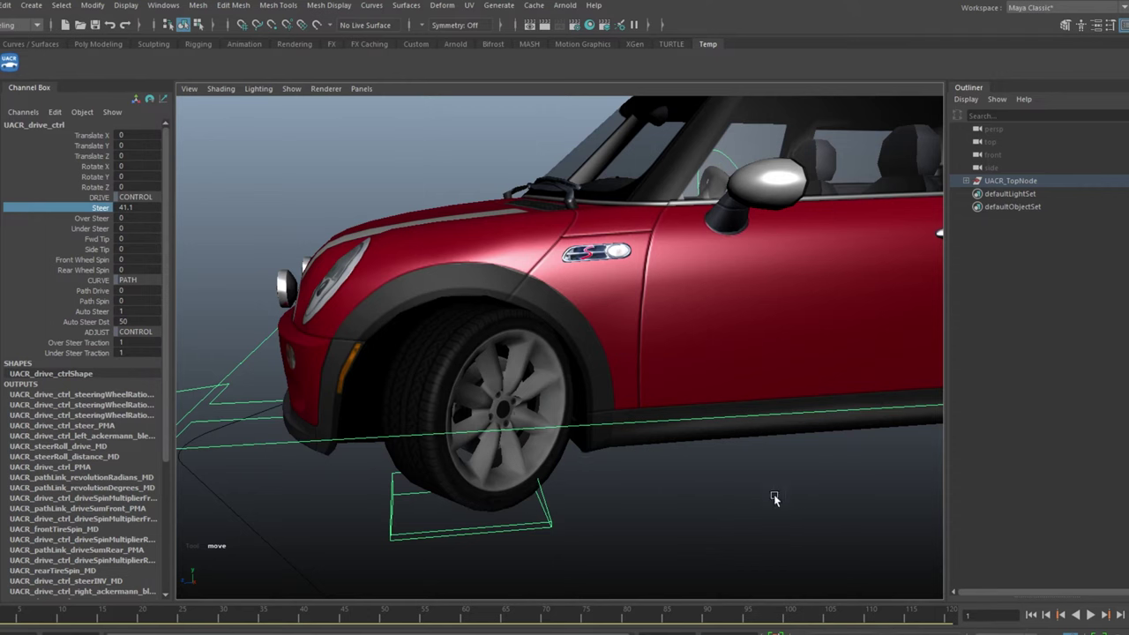
{"action": "middle_click_drag", "start_coordinate": [774, 499], "coordinate": [494, 532]}
Step: Vary the Steer value again while watching the steering wheel inside the car
{"action": "right_click_drag", "start_coordinate": [663, 497], "coordinate": [688, 441], "text": "alt"}
{"action": "left_click_drag", "start_coordinate": [688, 441], "coordinate": [485, 415], "text": "alt"}
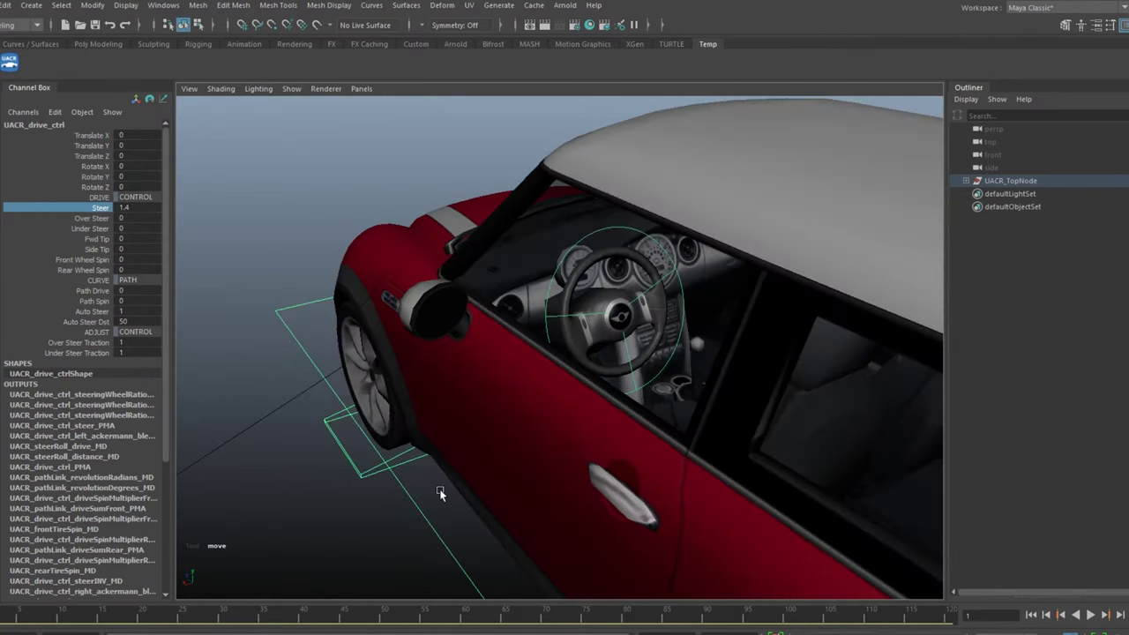
{"action": "middle_click_drag", "start_coordinate": [439, 488], "coordinate": [606, 265]}
Step: Hide the driver's side window glass and select the steering wheel control behind it
{"action": "left_click", "coordinate": [609, 231]}
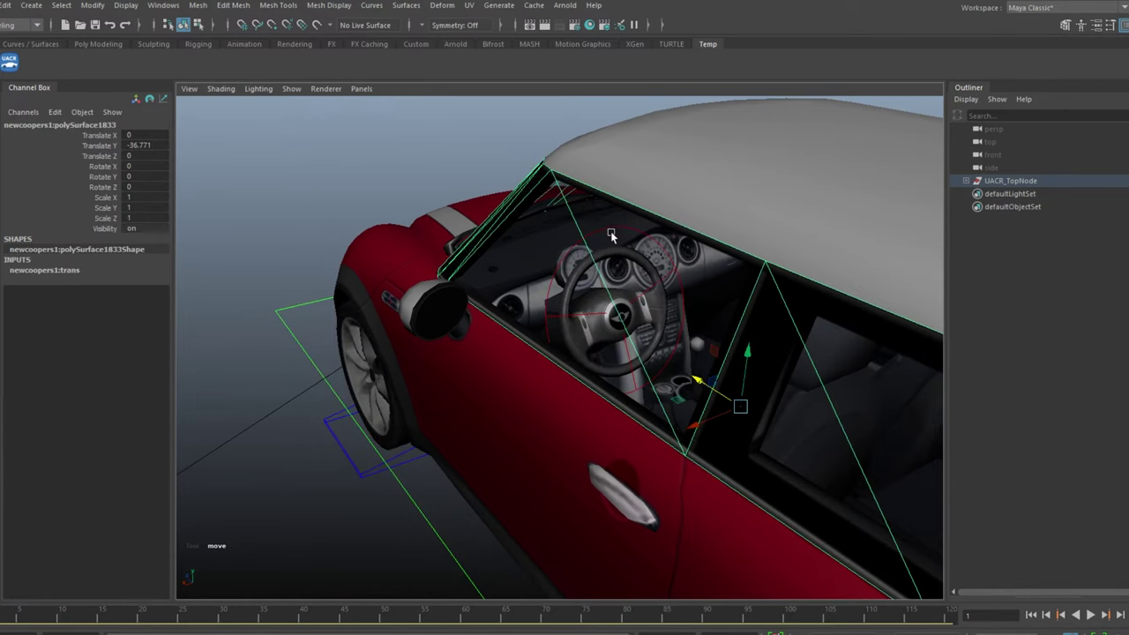
{"action": "key", "text": "ctrl+h"}
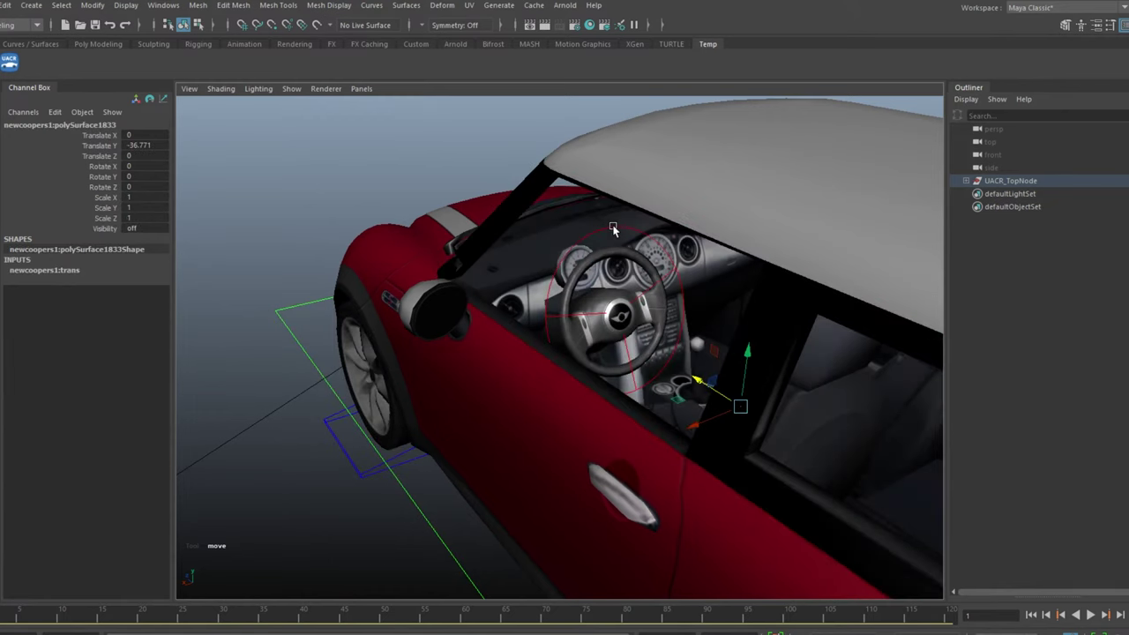
{"action": "left_click", "coordinate": [613, 228]}
Step: Try rotating the steering wheel control, and undo the rotation
{"action": "key", "text": "e"}
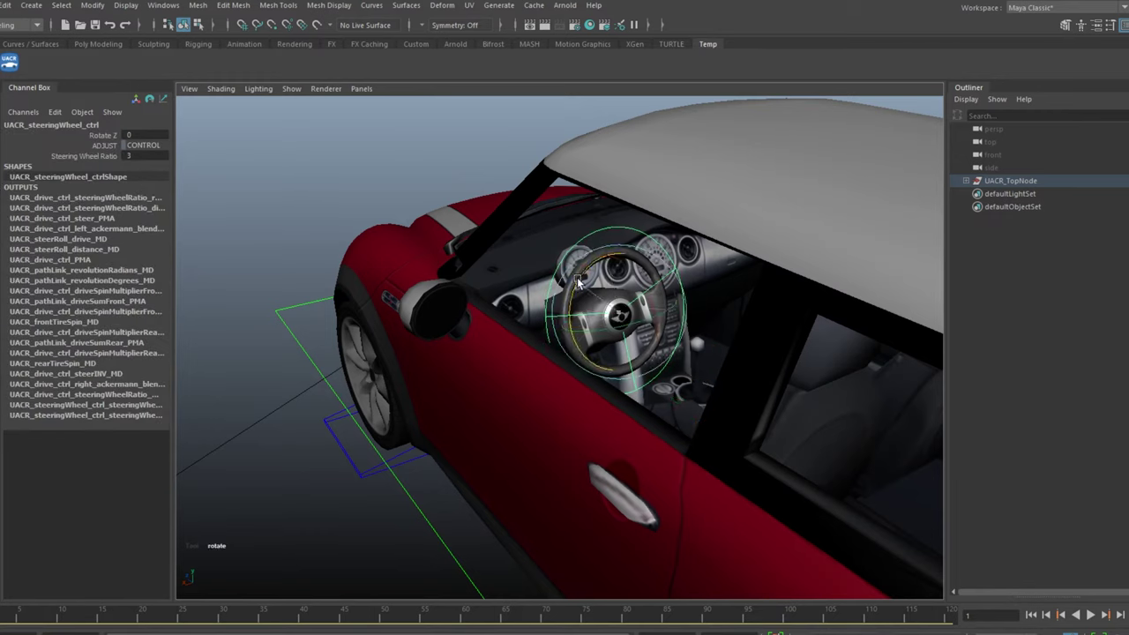
{"action": "left_click_drag", "start_coordinate": [578, 284], "coordinate": [623, 256]}
{"action": "key", "text": "ctrl+z"}
Step: Set the Steering Wheel Ratio to 10 and test it by rotating the steering wheel control
{"action": "left_click", "coordinate": [146, 155]}
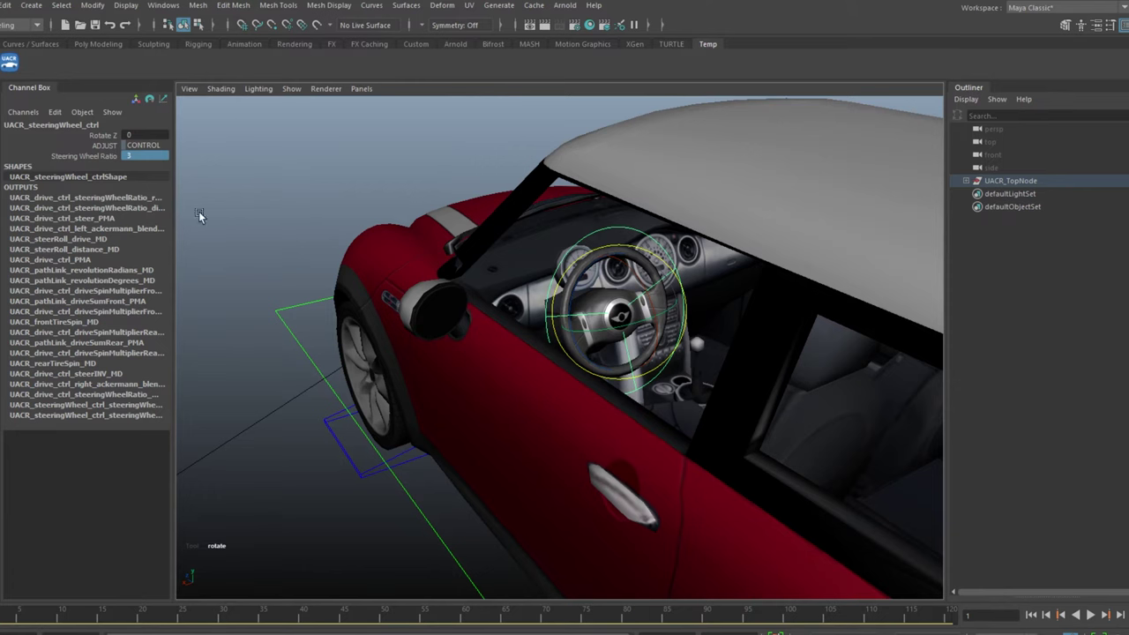
{"action": "double_click", "coordinate": [145, 156]}
{"action": "key", "text": "Return"}
{"action": "left_click_drag", "start_coordinate": [570, 291], "coordinate": [568, 380]}
{"action": "left_click_drag", "start_coordinate": [502, 347], "coordinate": [702, 219]}
{"action": "middle_click_drag", "start_coordinate": [704, 223], "coordinate": [595, 446]}
Step: Restore the Steering Wheel Ratio to 3 and set the steering wheel control's Rotate Z to 0
{"action": "double_click", "coordinate": [144, 156]}
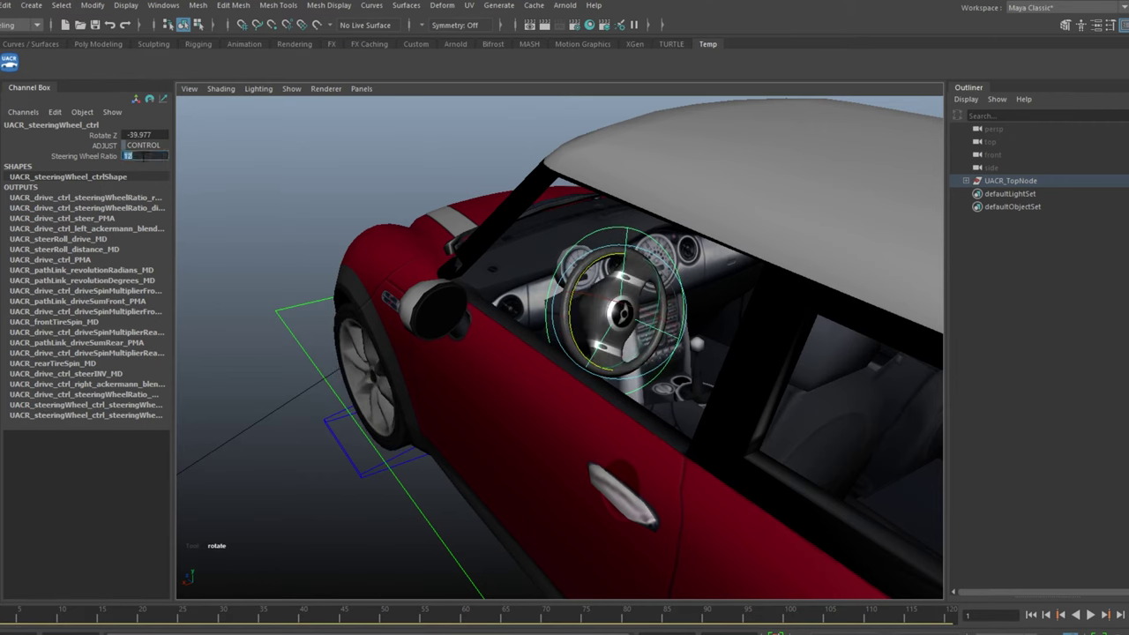
{"action": "key", "text": "Return"}
{"action": "double_click", "coordinate": [137, 135]}
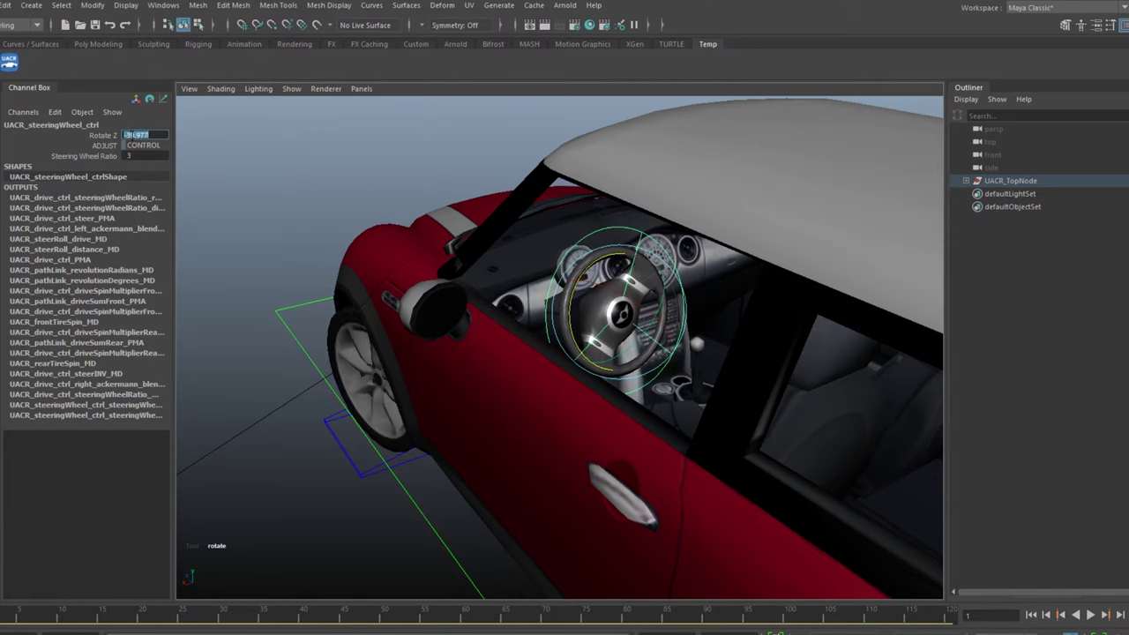
{"action": "type", "text": "0"}
{"action": "key", "text": "Return"}
Step: Select the drive control by its arrow in front of the car
{"action": "left_click", "coordinate": [337, 147]}
{"action": "scroll", "coordinate": [338, 148], "scroll_direction": "down", "scroll_amount": 5}
{"action": "left_click_drag", "start_coordinate": [392, 182], "coordinate": [506, 178], "text": "alt"}
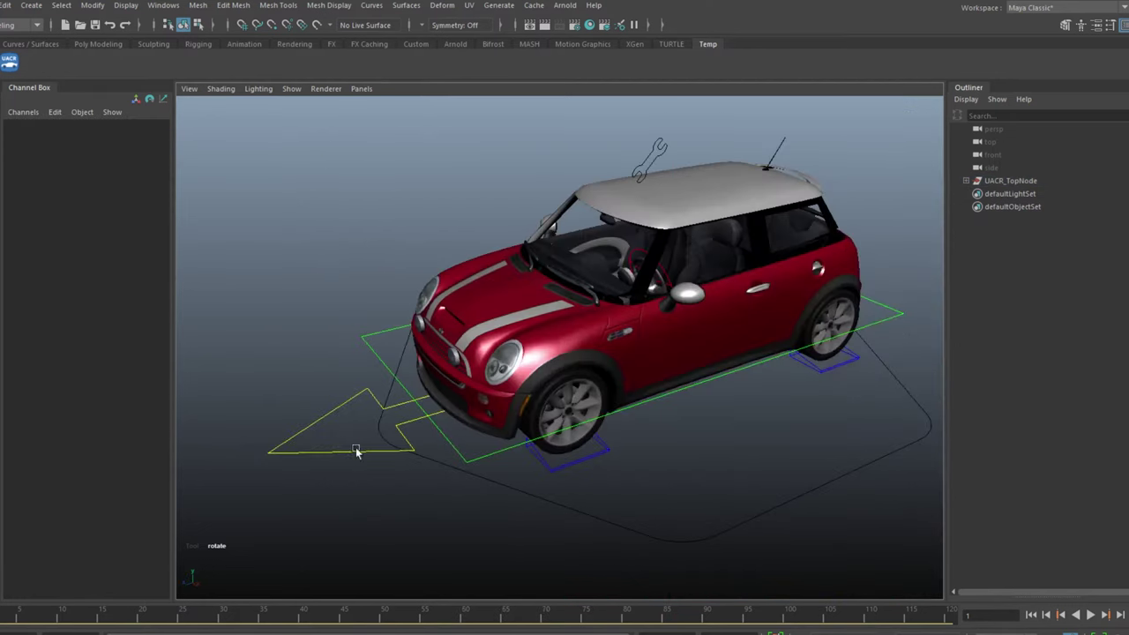
{"action": "left_click_drag", "start_coordinate": [335, 435], "coordinate": [377, 466]}
Step: Test the drive control's Over Steer in both directions, finishing at -20
{"action": "scroll", "coordinate": [379, 468], "scroll_direction": "up", "scroll_amount": 5}
{"action": "left_click_drag", "start_coordinate": [481, 408], "coordinate": [514, 389], "text": "alt"}
{"action": "scroll", "coordinate": [514, 390], "scroll_direction": "down", "scroll_amount": 5}
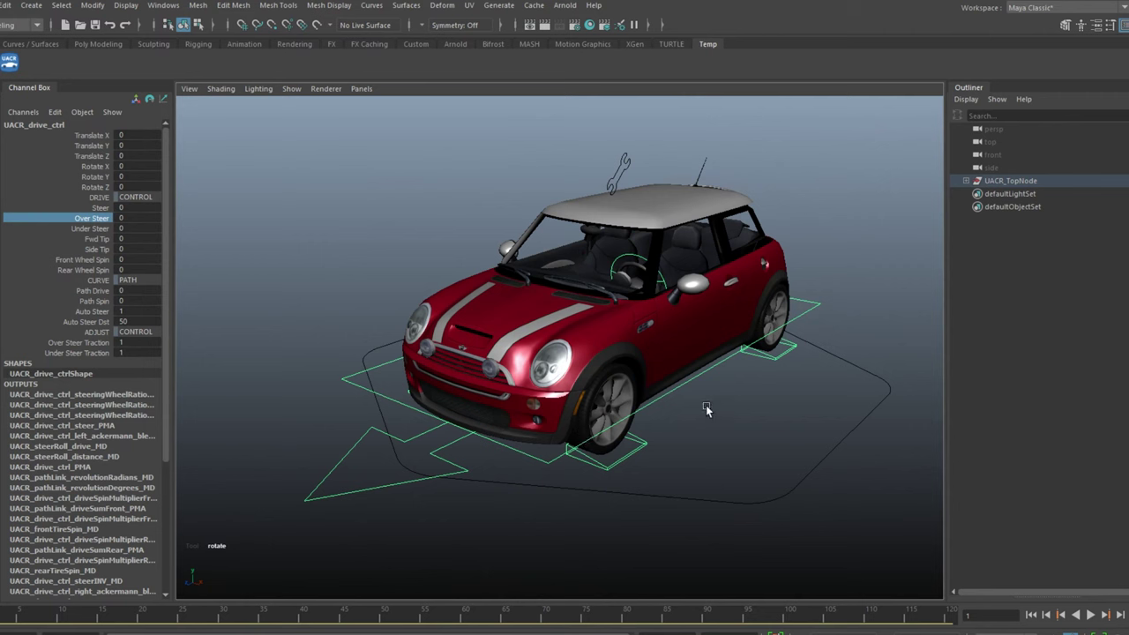
{"action": "middle_click_drag", "start_coordinate": [706, 409], "coordinate": [543, 419]}
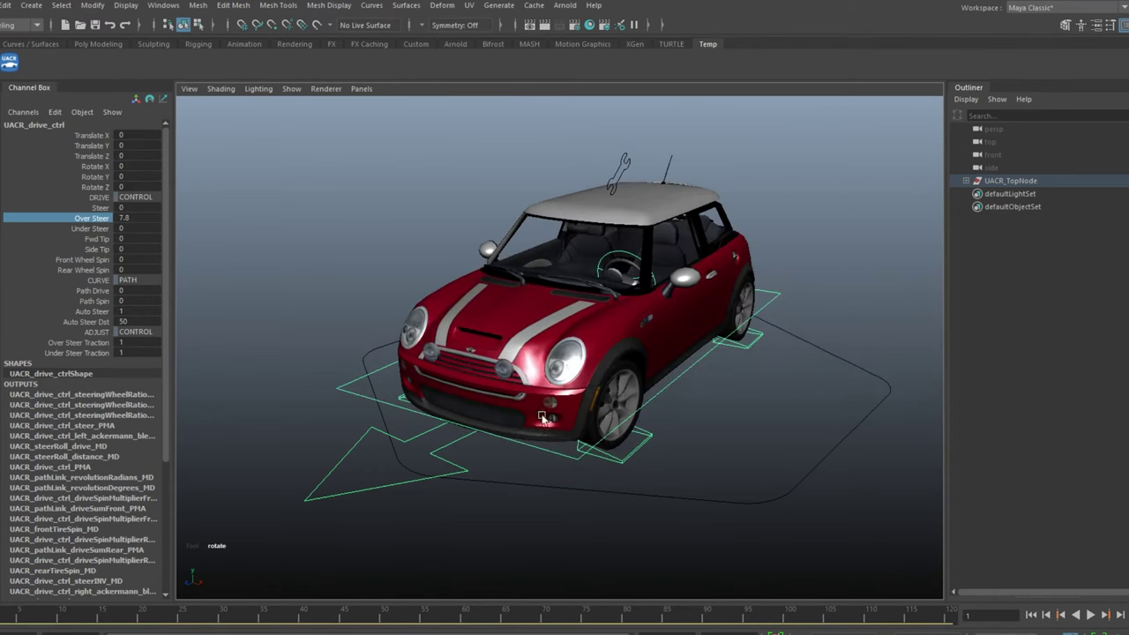
{"action": "middle_click_drag", "start_coordinate": [680, 403], "coordinate": [485, 351]}
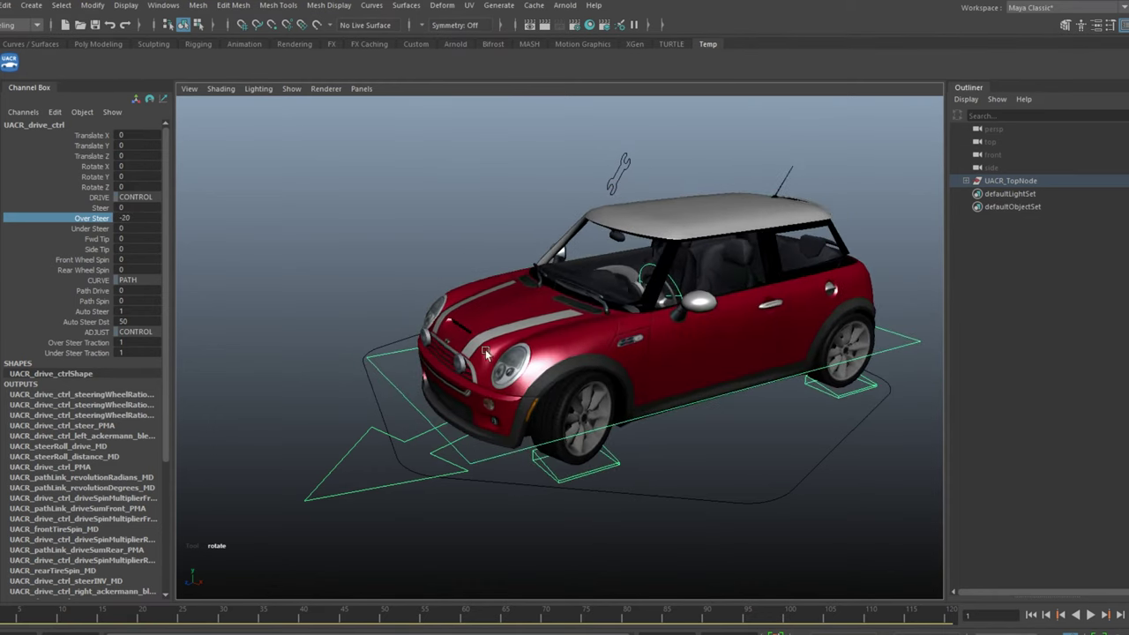
Step: Lower the drive control's Over Steer Traction, setting it to 0
{"action": "left_click", "coordinate": [88, 342]}
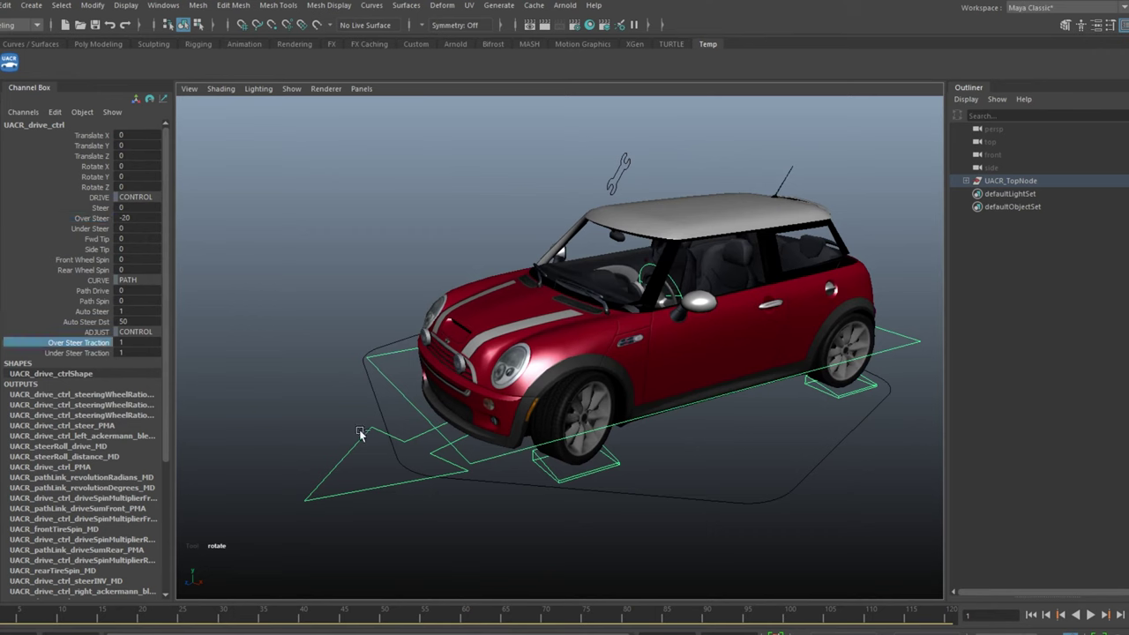
{"action": "middle_click_drag", "start_coordinate": [339, 433], "coordinate": [279, 431]}
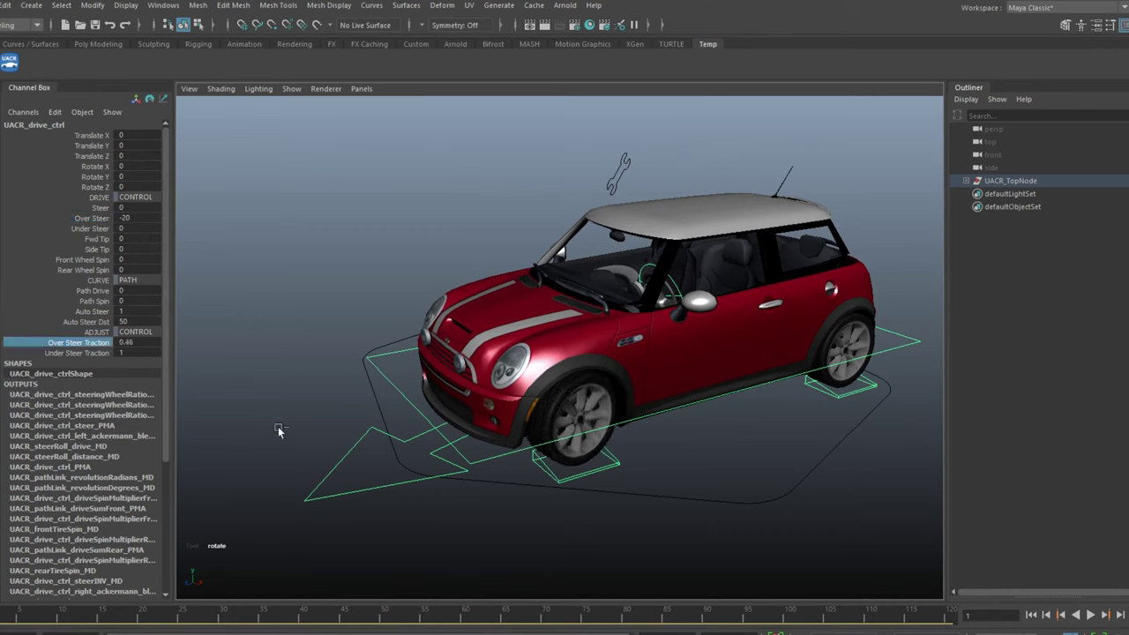
{"action": "double_click", "coordinate": [137, 342]}
{"action": "type", "text": "0"}
{"action": "key", "text": "Return"}
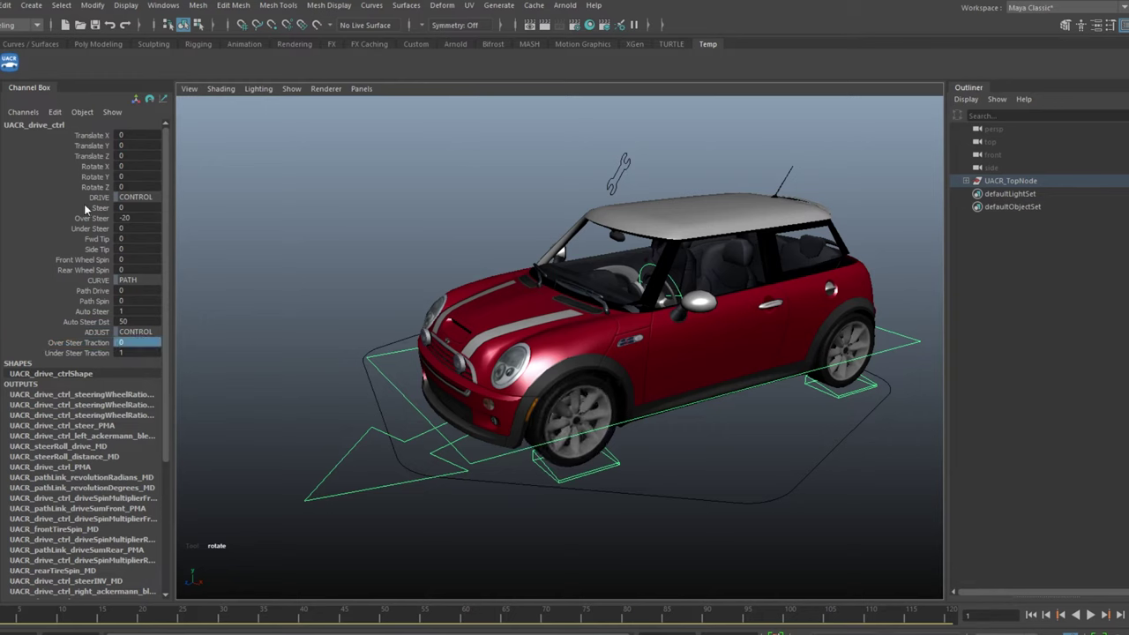
Step: Vary Over Steer with the new traction setting, and reset Over Steer to 0
{"action": "left_click", "coordinate": [88, 217]}
{"action": "middle_click_drag", "start_coordinate": [412, 361], "coordinate": [375, 369]}
{"action": "left_click", "coordinate": [148, 218]}
{"action": "type", "text": "0"}
{"action": "key", "text": "Return"}
Step: Test the drive control's Under Steer down to about -8.7, and set both Over Steer Traction and Under Steer Traction to 1
{"action": "left_click", "coordinate": [91, 228]}
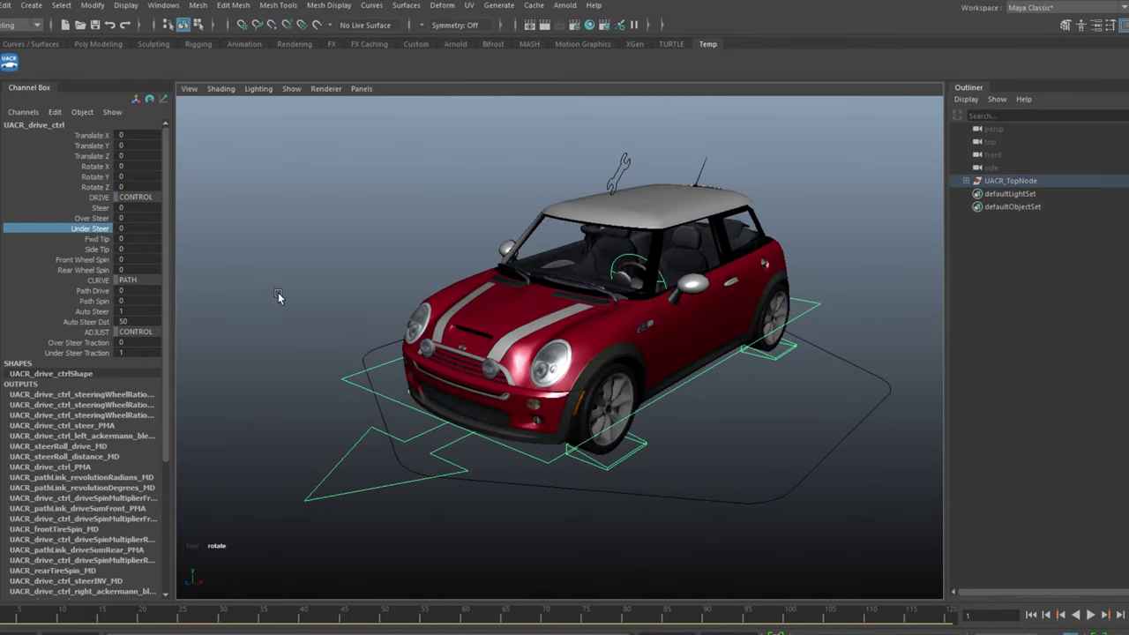
{"action": "middle_click_drag", "start_coordinate": [295, 305], "coordinate": [397, 386]}
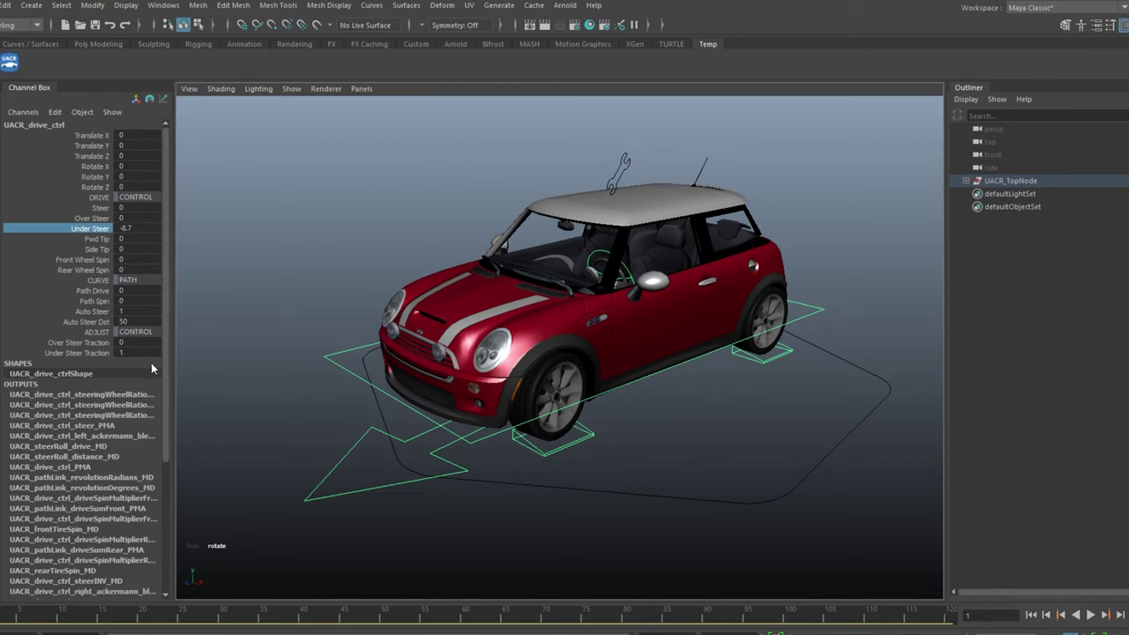
{"action": "left_click_drag", "start_coordinate": [149, 342], "coordinate": [133, 355]}
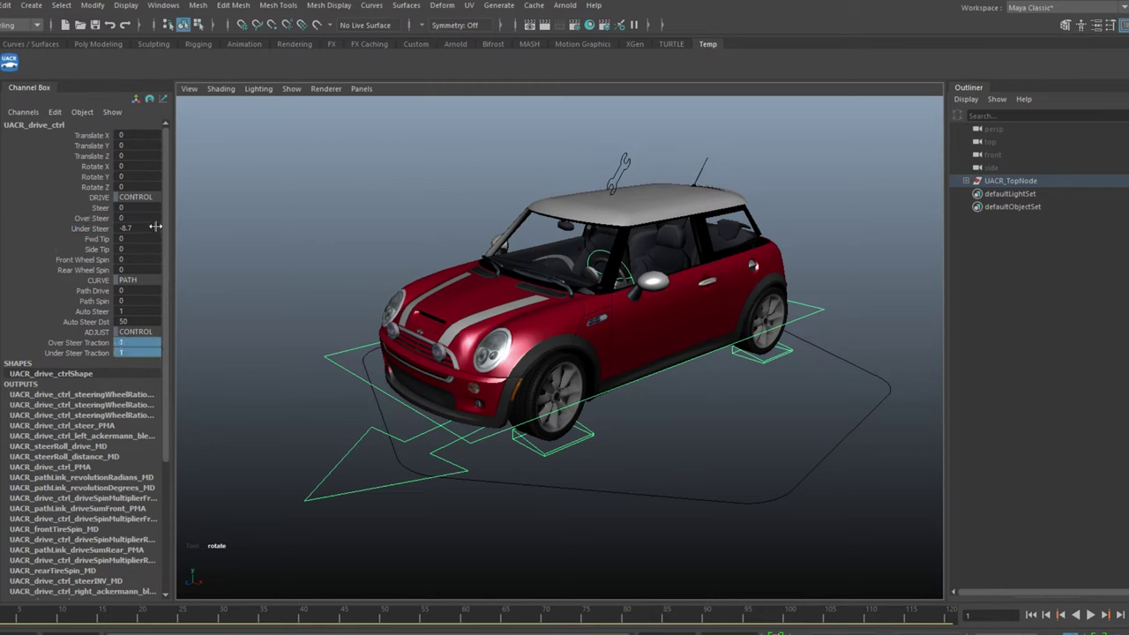
Step: Test the drive control's Fwd Tip while viewing the car from its side
{"action": "left_click", "coordinate": [97, 239]}
{"action": "scroll", "coordinate": [209, 212], "scroll_direction": "down", "scroll_amount": 3}
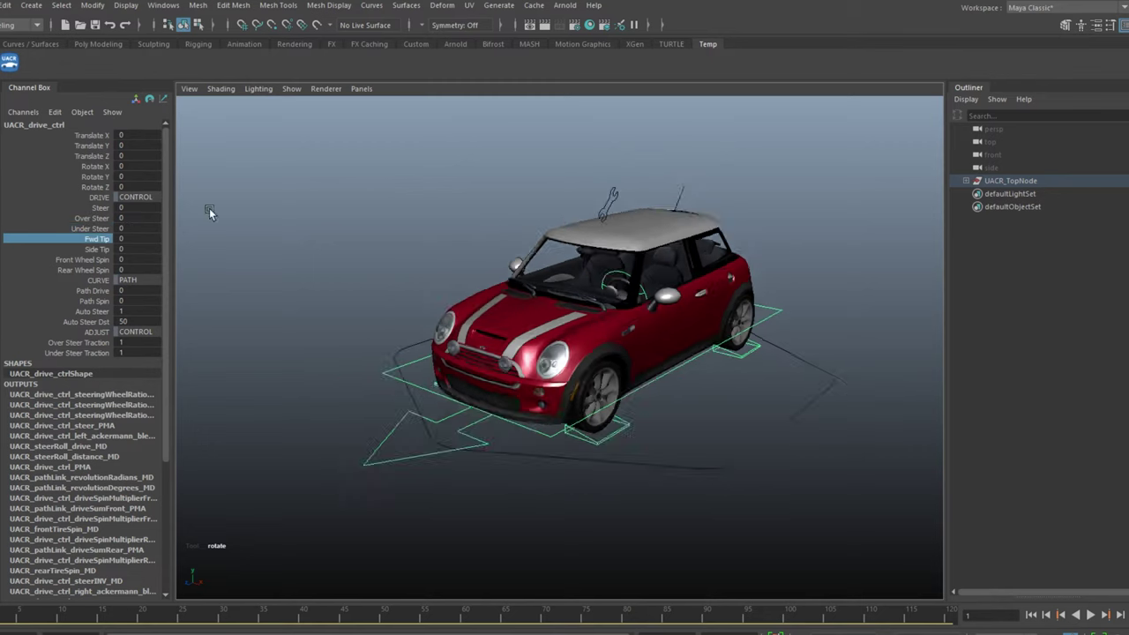
{"action": "left_click_drag", "start_coordinate": [209, 212], "coordinate": [306, 227], "text": "alt"}
{"action": "scroll", "coordinate": [318, 224], "scroll_direction": "up", "scroll_amount": 3}
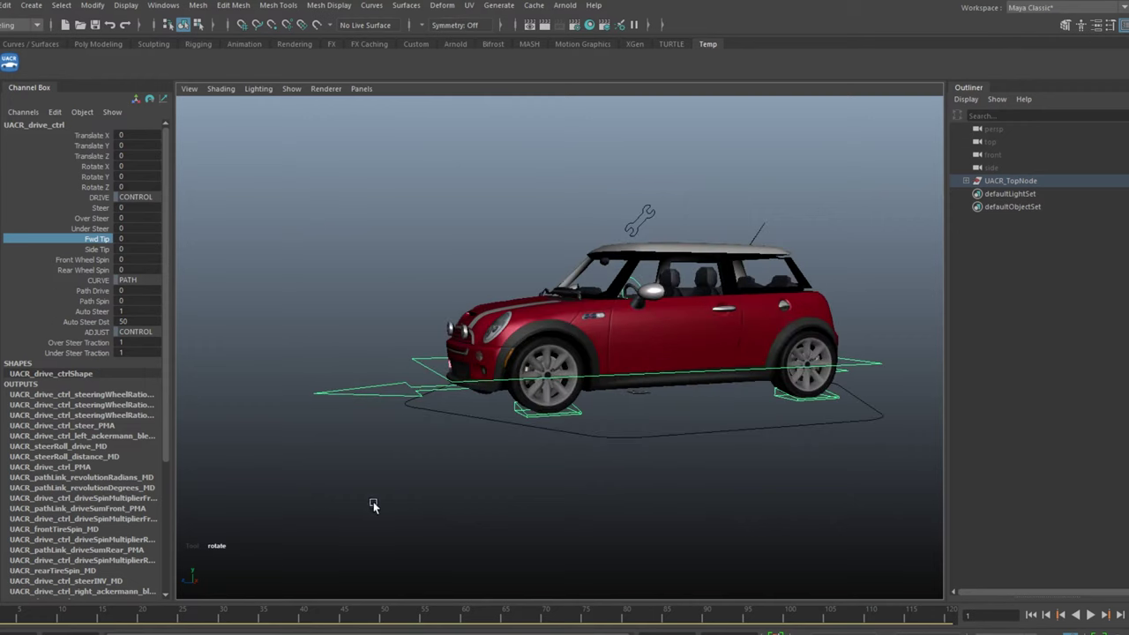
{"action": "middle_click_drag", "start_coordinate": [374, 501], "coordinate": [429, 531]}
Step: Test the drive control's Side Tip from the front of the car, and undo the change
{"action": "left_click", "coordinate": [98, 250]}
{"action": "left_click_drag", "start_coordinate": [424, 388], "coordinate": [649, 501], "text": "alt"}
{"action": "middle_click_drag", "start_coordinate": [553, 487], "coordinate": [399, 512]}
{"action": "key", "text": "ctrl+z"}
Step: Vary the drive control's Front Wheel Spin while viewing the front wheels, finishing at 26.3
{"action": "left_click", "coordinate": [91, 261]}
{"action": "left_click_drag", "start_coordinate": [582, 389], "coordinate": [427, 397], "text": "alt"}
{"action": "middle_click_drag", "start_coordinate": [375, 505], "coordinate": [419, 498]}
{"action": "left_click_drag", "start_coordinate": [500, 500], "coordinate": [617, 524], "text": "alt"}
{"action": "middle_click_drag", "start_coordinate": [611, 519], "coordinate": [749, 496]}
{"action": "left_click_drag", "start_coordinate": [749, 496], "coordinate": [600, 477], "text": "alt"}
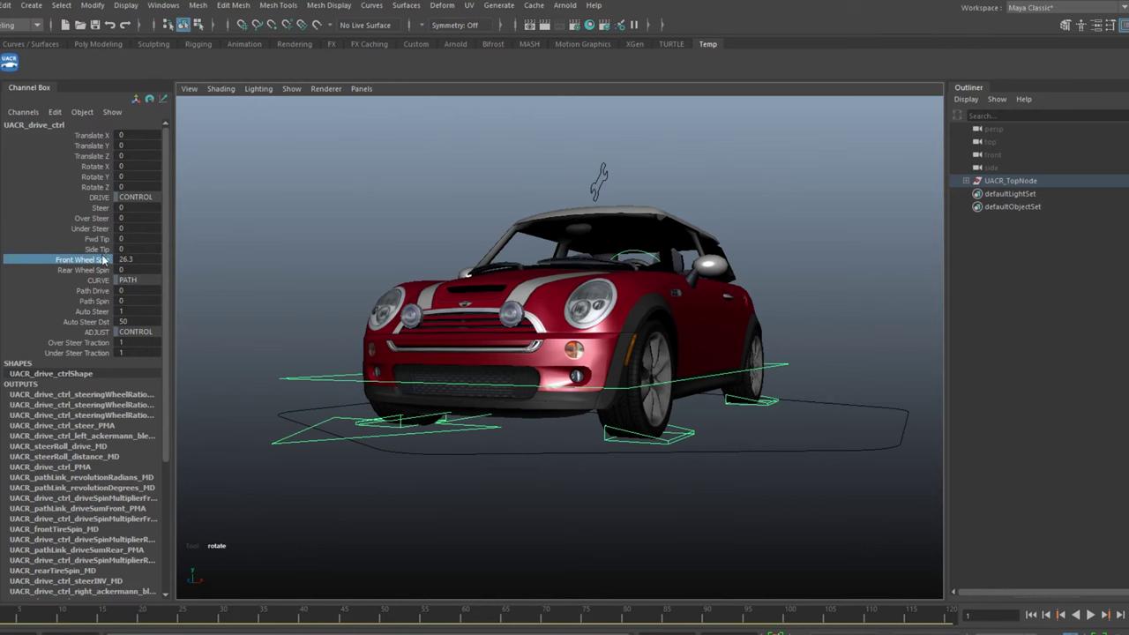
Step: Vary the drive control's Rear Wheel Spin while viewing the car's wheels, finishing at 10.4
{"action": "left_click", "coordinate": [99, 271]}
{"action": "left_click_drag", "start_coordinate": [697, 397], "coordinate": [568, 457], "text": "alt"}
{"action": "middle_click_drag", "start_coordinate": [618, 529], "coordinate": [698, 545]}
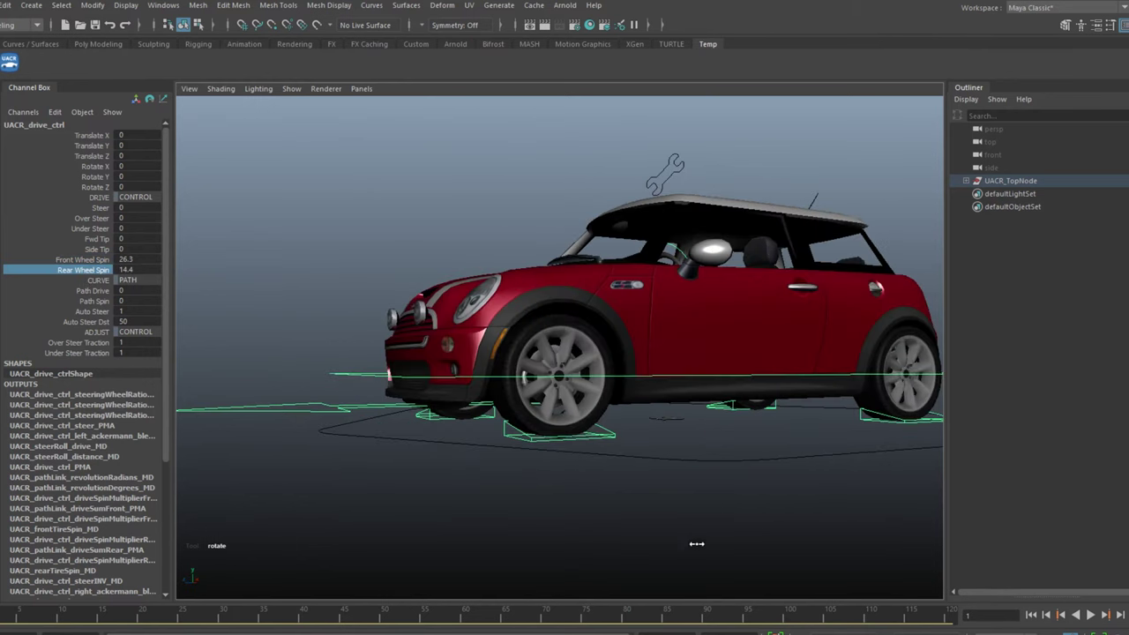
{"action": "left_click_drag", "start_coordinate": [706, 520], "coordinate": [878, 502], "text": "alt"}
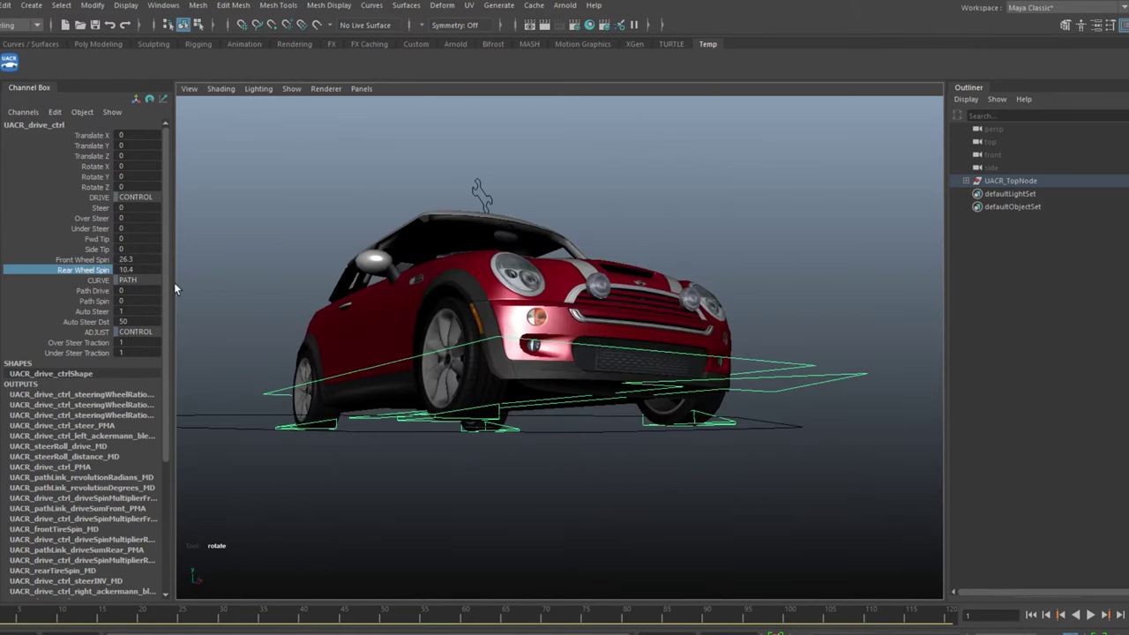
Step: Reset the drive control's Front Wheel Spin and Rear Wheel Spin to 0
{"action": "left_click_drag", "start_coordinate": [126, 260], "coordinate": [128, 266]}
{"action": "type", "text": "0"}
{"action": "key", "text": "Return"}
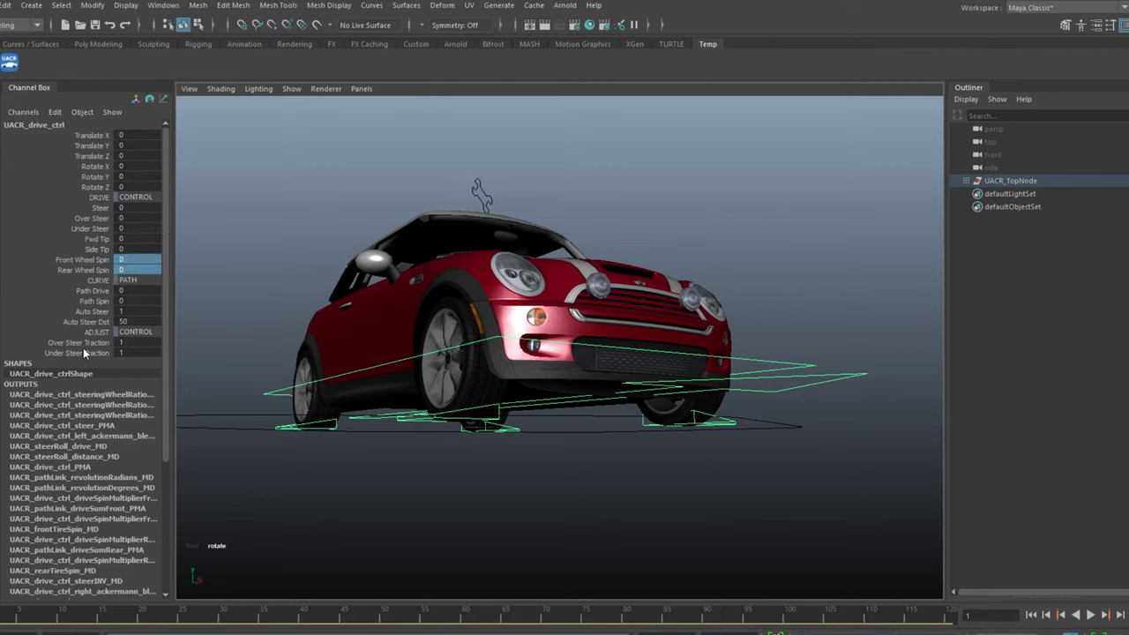
Step: Deselect the drive control and select the left front wheel control in a close view of that wheel
{"action": "mouse_move", "coordinate": [540, 444]}
{"action": "left_mouse_down", "text": "alt"}
{"action": "mouse_move", "coordinate": [494, 481]}
{"action": "mouse_move", "coordinate": [584, 460]}
{"action": "mouse_move", "coordinate": [532, 425]}
{"action": "left_mouse_up", "text": "alt"}
{"action": "left_click", "coordinate": [742, 462]}
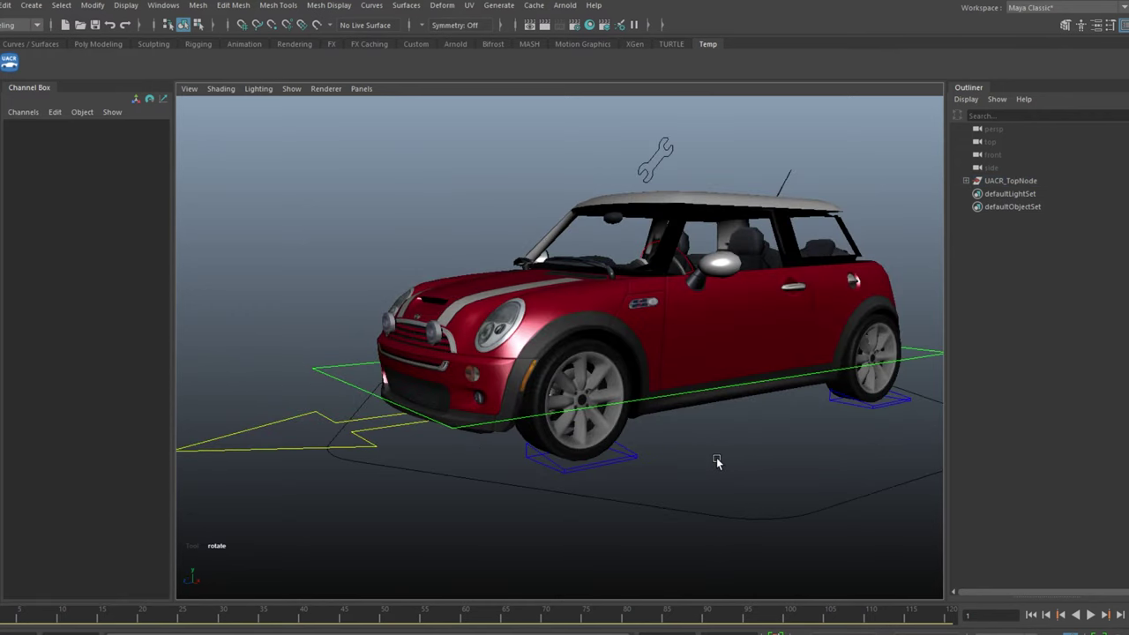
{"action": "left_click_drag", "start_coordinate": [716, 459], "coordinate": [634, 461], "text": "alt"}
{"action": "right_click_drag", "start_coordinate": [634, 461], "coordinate": [811, 470], "text": "alt"}
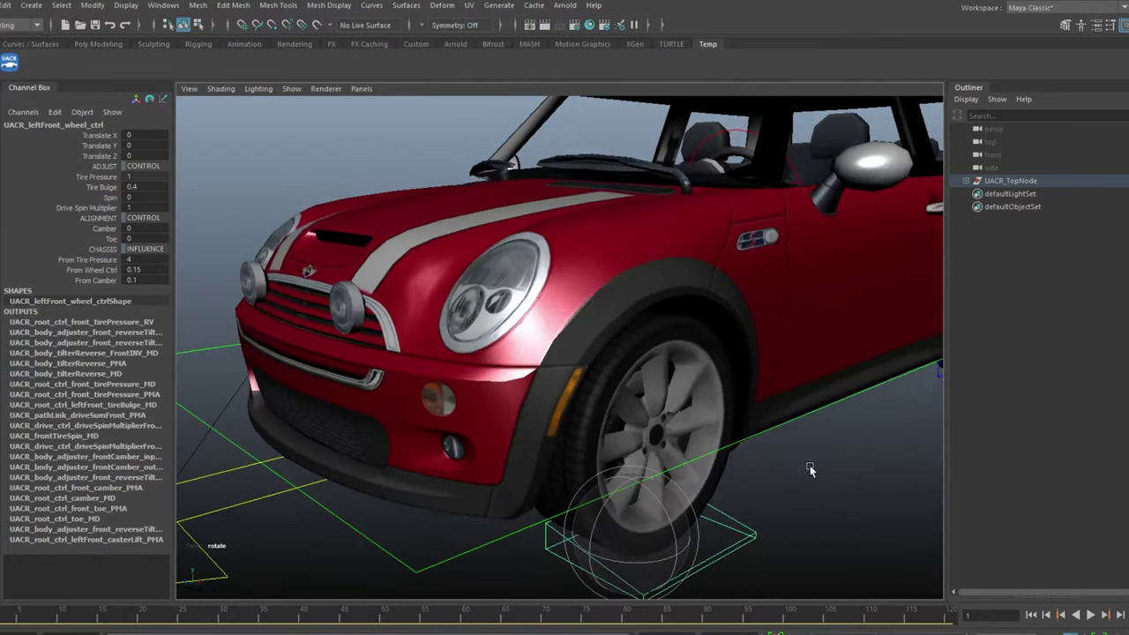
{"action": "middle_click_drag", "start_coordinate": [811, 470], "coordinate": [756, 405], "text": "alt"}
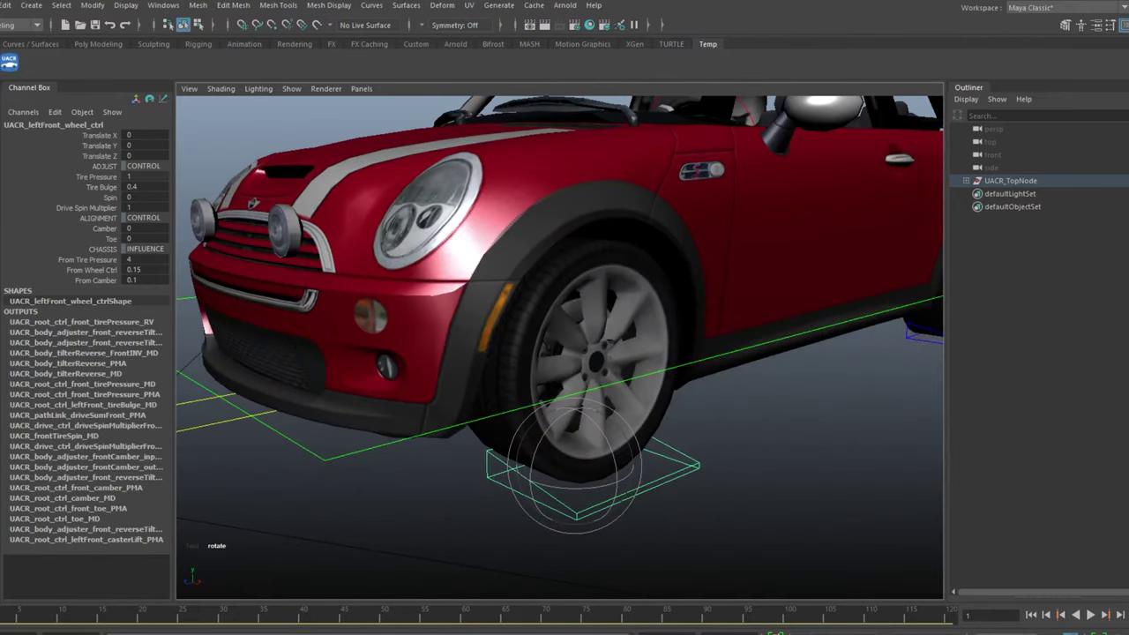
Step: Test moving the left front wheel control vertically with the Move tool, undoing each move
{"action": "key", "text": "w"}
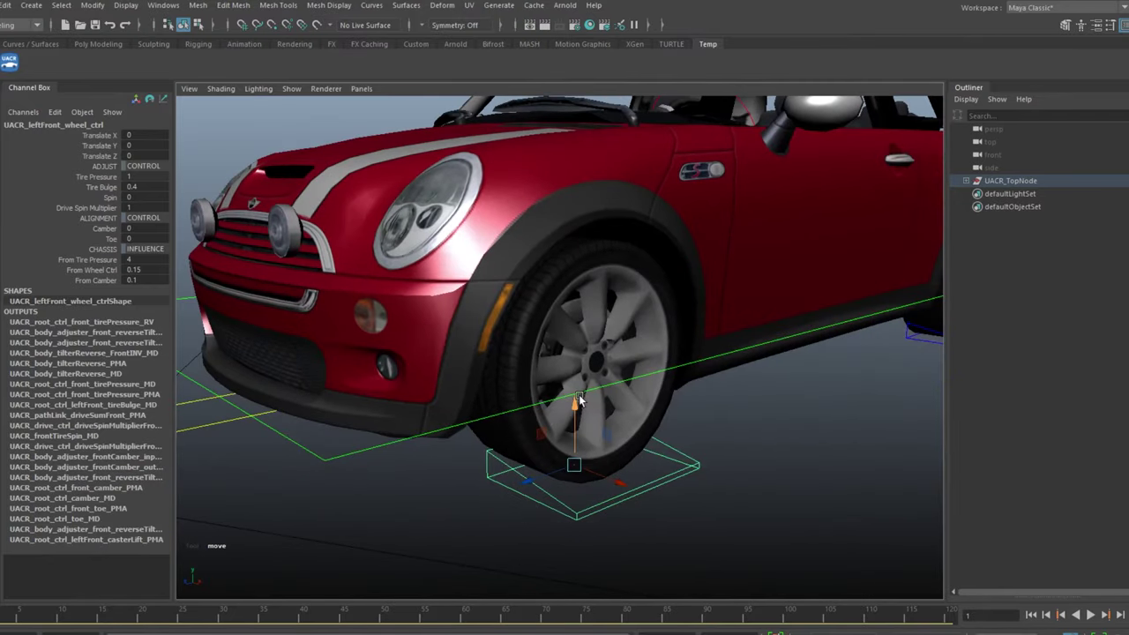
{"action": "left_click_drag", "start_coordinate": [575, 395], "coordinate": [583, 359]}
{"action": "right_click_drag", "start_coordinate": [790, 311], "coordinate": [726, 308], "text": "alt"}
{"action": "left_click_drag", "start_coordinate": [726, 308], "coordinate": [713, 308], "text": "alt"}
{"action": "key", "text": "ctrl+z"}
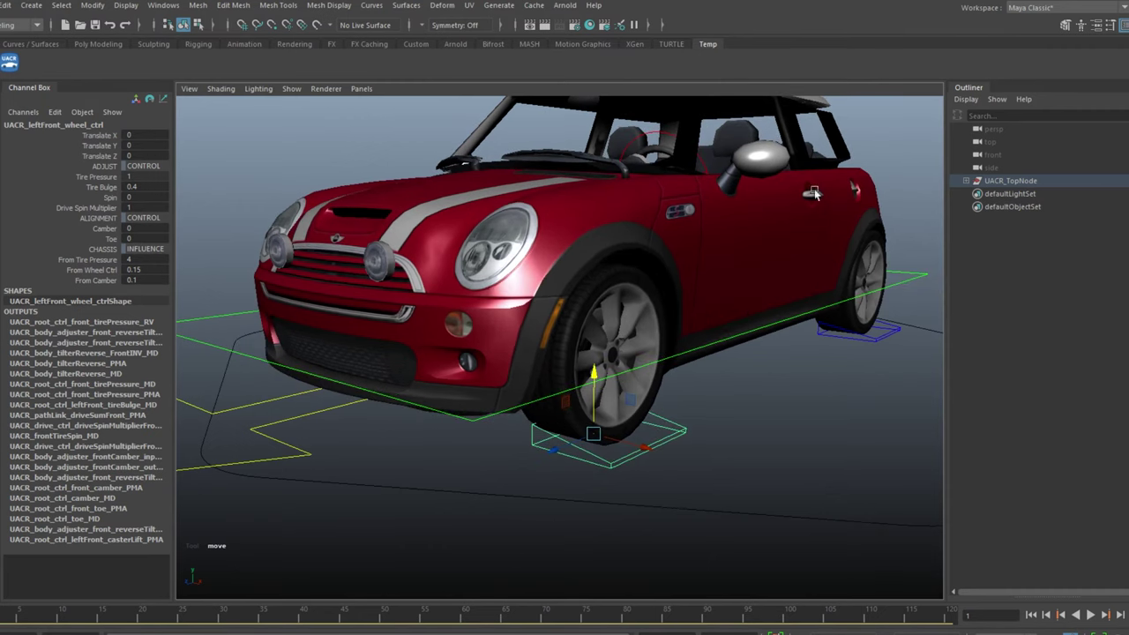
{"action": "left_click_drag", "start_coordinate": [793, 236], "coordinate": [668, 351], "text": "alt"}
{"action": "left_click_drag", "start_coordinate": [594, 403], "coordinate": [592, 415]}
{"action": "key", "text": "ctrl+z"}
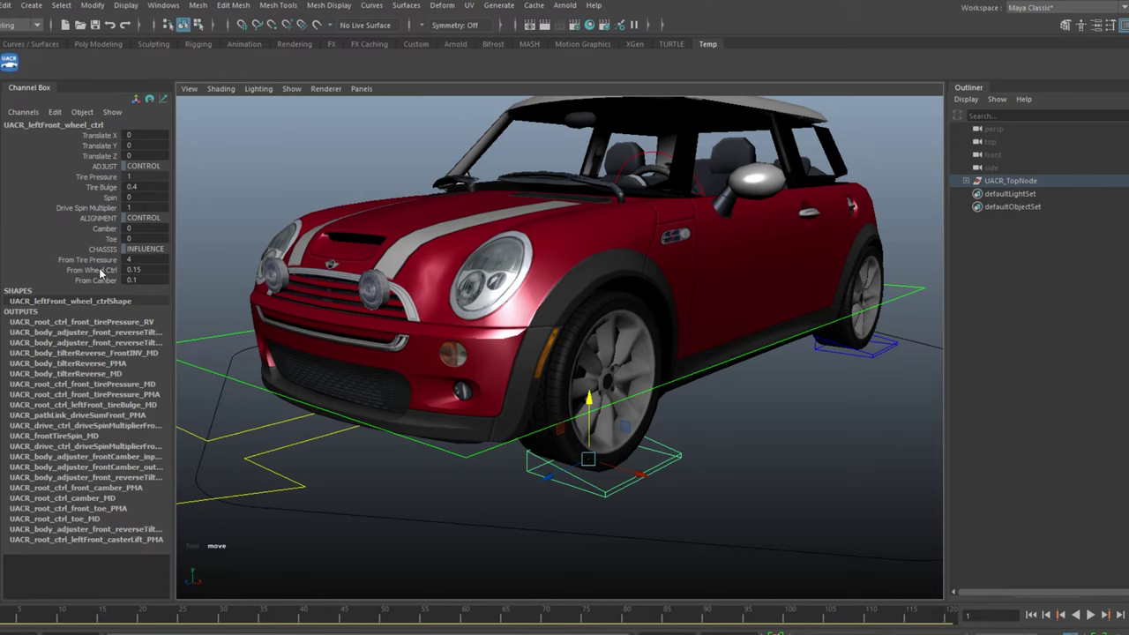
Step: Set the left front wheel's From Wheel Ctrl influence to 0, test moving the wheel vertically, and undo the move
{"action": "left_click", "coordinate": [157, 270]}
{"action": "type", "text": "0"}
{"action": "key", "text": "Return"}
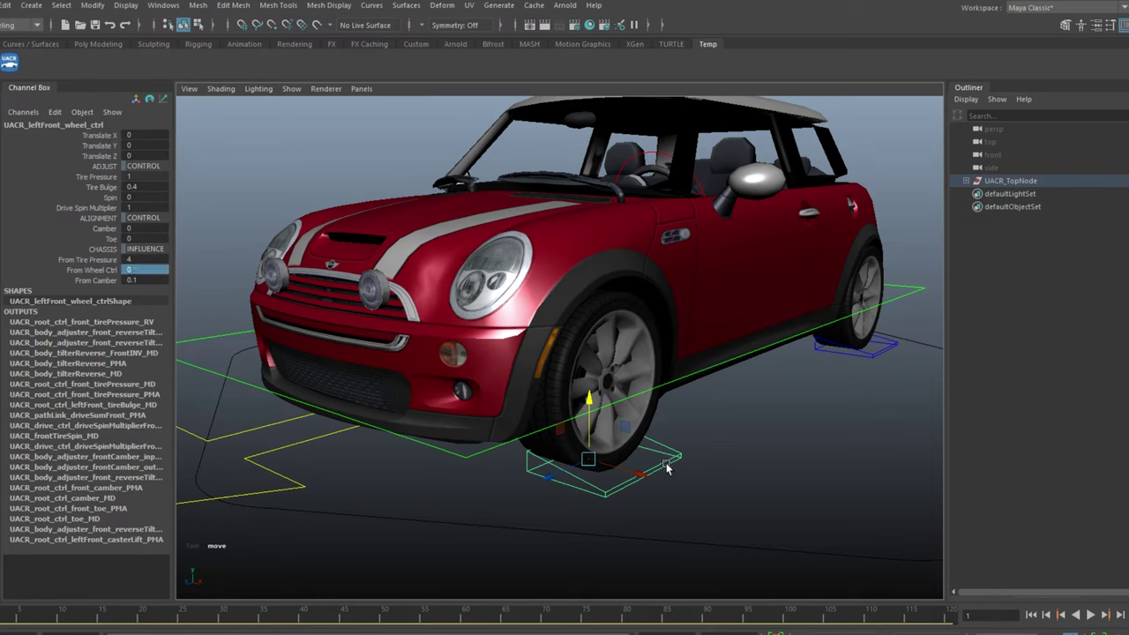
{"action": "left_click_drag", "start_coordinate": [589, 399], "coordinate": [516, 399]}
{"action": "key", "text": "ctrl+z"}
Step: Restore the left front wheel's From Wheel Ctrl influence to 0.15
{"action": "left_click", "coordinate": [139, 270]}
{"action": "type", "text": "0.15"}
{"action": "key", "text": "Return"}
Step: Lower the left front wheel's Tire Pressure to 0 in a close view of the tire, leaving nothing selected
{"action": "left_click", "coordinate": [99, 179]}
{"action": "left_click_drag", "start_coordinate": [267, 232], "coordinate": [395, 275], "text": "alt"}
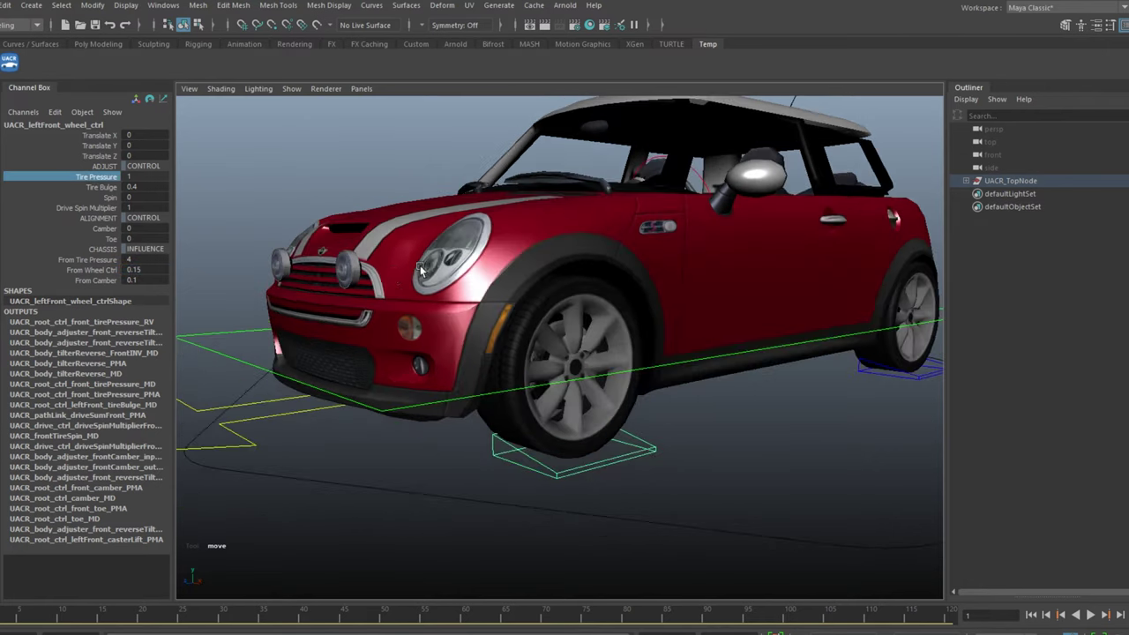
{"action": "right_click_drag", "start_coordinate": [394, 275], "coordinate": [520, 304], "text": "alt"}
{"action": "middle_click_drag", "start_coordinate": [521, 304], "coordinate": [507, 273], "text": "alt"}
{"action": "left_click_drag", "start_coordinate": [536, 335], "coordinate": [556, 370], "text": "alt"}
{"action": "right_click_drag", "start_coordinate": [679, 392], "coordinate": [706, 472], "text": "alt"}
{"action": "middle_click_drag", "start_coordinate": [813, 455], "coordinate": [717, 433]}
{"action": "mouse_move", "coordinate": [715, 457]}
{"action": "left_mouse_down", "text": "alt"}
{"action": "mouse_move", "coordinate": [746, 455]}
{"action": "mouse_move", "coordinate": [694, 463]}
{"action": "left_mouse_up", "text": "alt"}
{"action": "left_click", "coordinate": [503, 410]}
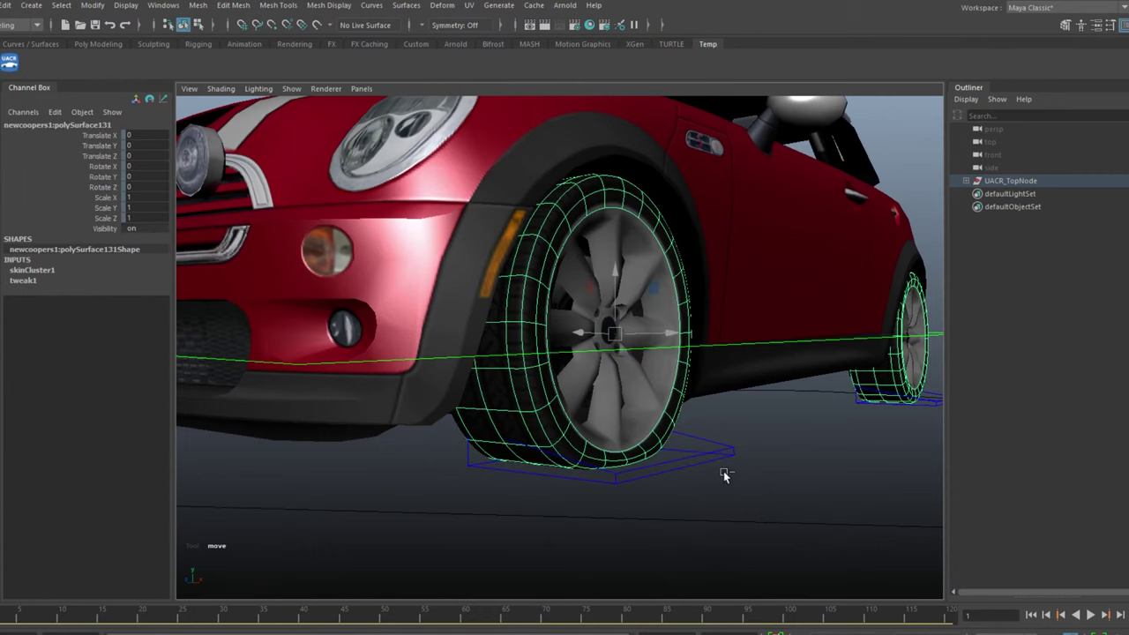
{"action": "left_click", "coordinate": [817, 456]}
Step: Select the drive control by its arrow and move it along Z to about -6.579
{"action": "left_click_drag", "start_coordinate": [817, 456], "coordinate": [270, 370], "text": "alt"}
{"action": "left_click", "coordinate": [191, 384]}
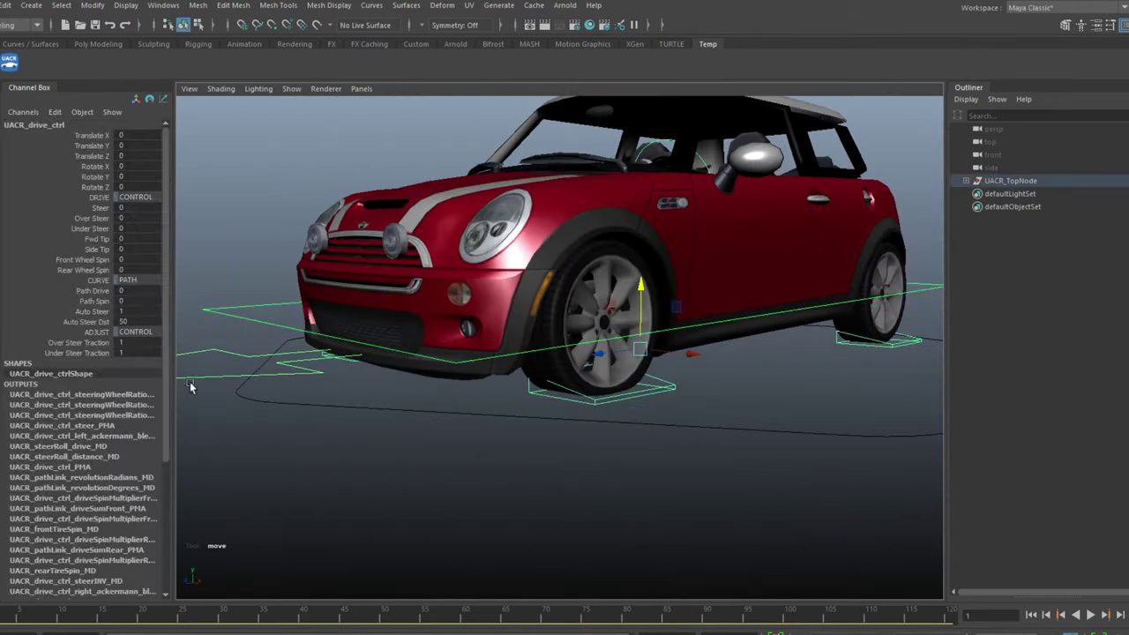
{"action": "right_click_drag", "start_coordinate": [496, 372], "coordinate": [646, 368], "text": "alt"}
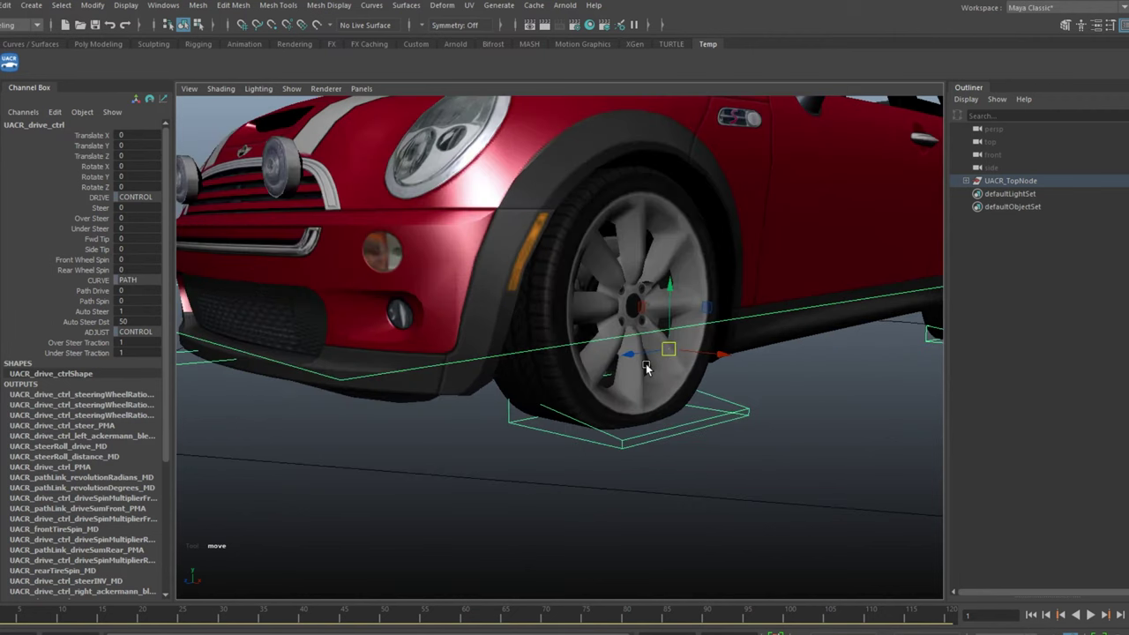
{"action": "left_click_drag", "start_coordinate": [625, 355], "coordinate": [379, 401]}
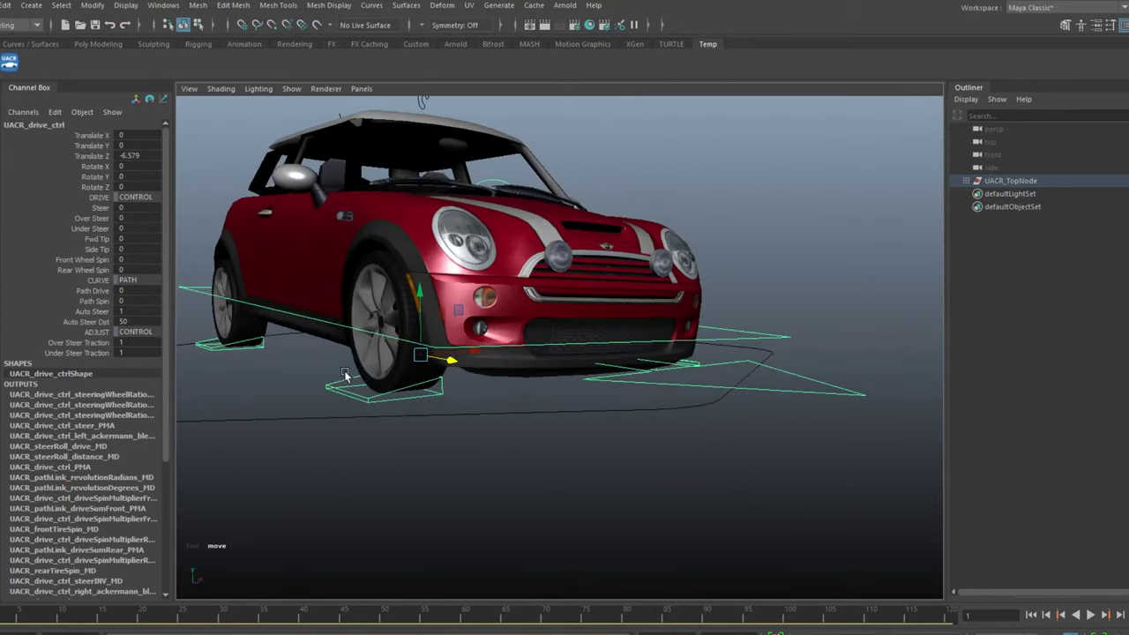
Step: Select the right front wheel control and lower its Tire Pressure
{"action": "left_click", "coordinate": [345, 375]}
{"action": "left_click", "coordinate": [99, 177]}
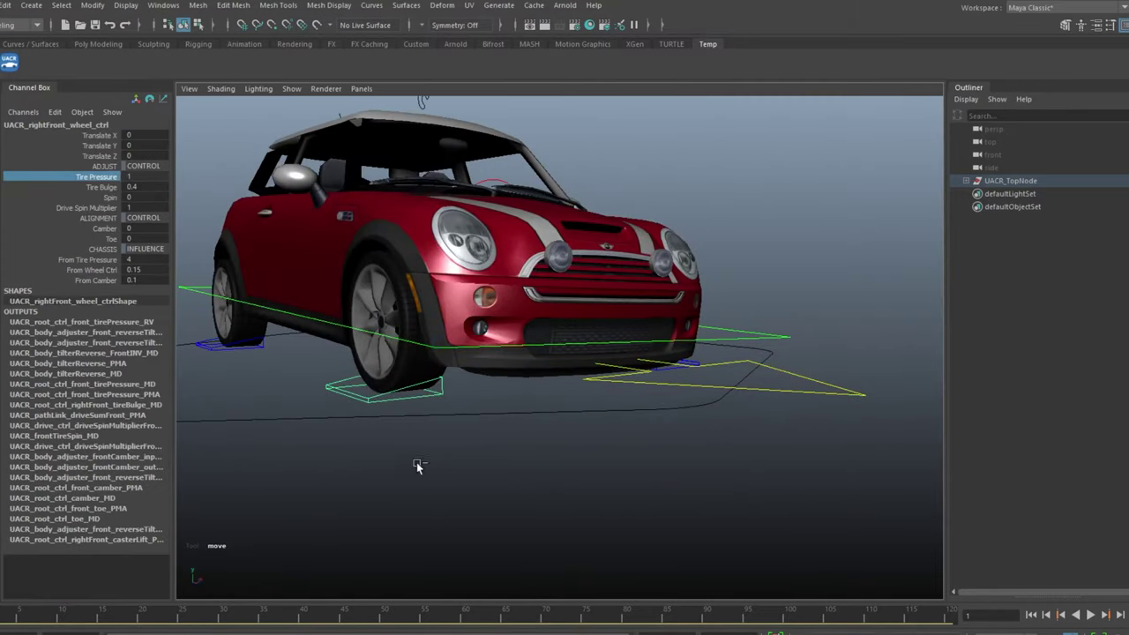
{"action": "middle_click_drag", "start_coordinate": [419, 465], "coordinate": [392, 458]}
{"action": "left_click_drag", "start_coordinate": [391, 458], "coordinate": [555, 419], "text": "alt"}
Step: Select the left front wheel control and vary its Tire Bulge in a close view, finishing at 0.84
{"action": "left_click", "coordinate": [623, 375]}
{"action": "scroll", "coordinate": [705, 432], "scroll_direction": "up", "scroll_amount": 5}
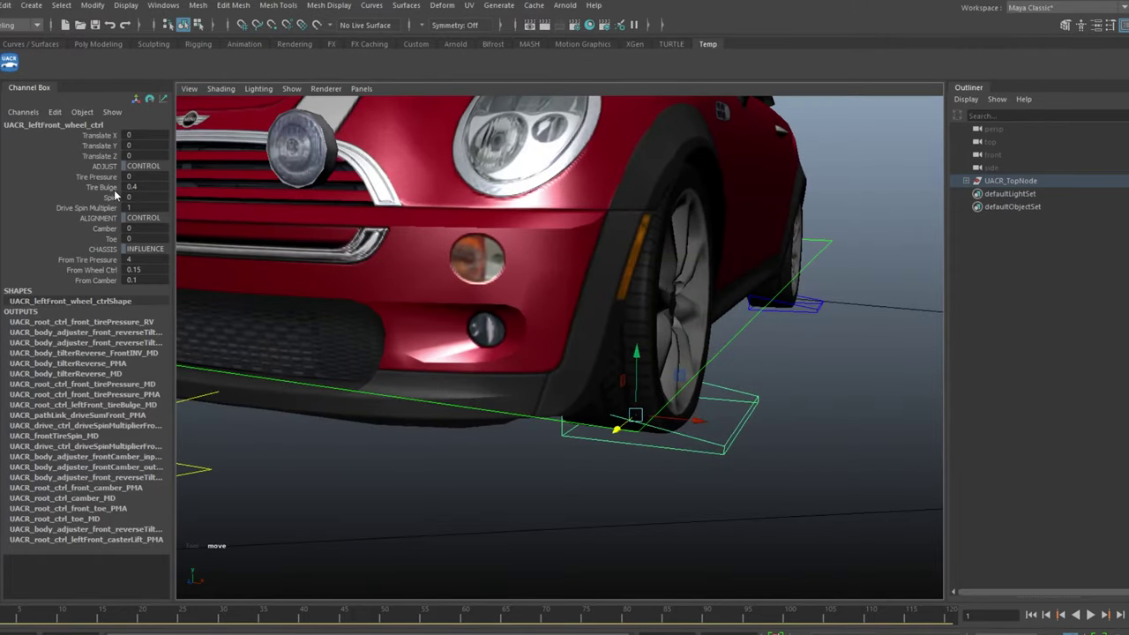
{"action": "left_click", "coordinate": [102, 187]}
{"action": "left_click_drag", "start_coordinate": [453, 359], "coordinate": [552, 380], "text": "alt"}
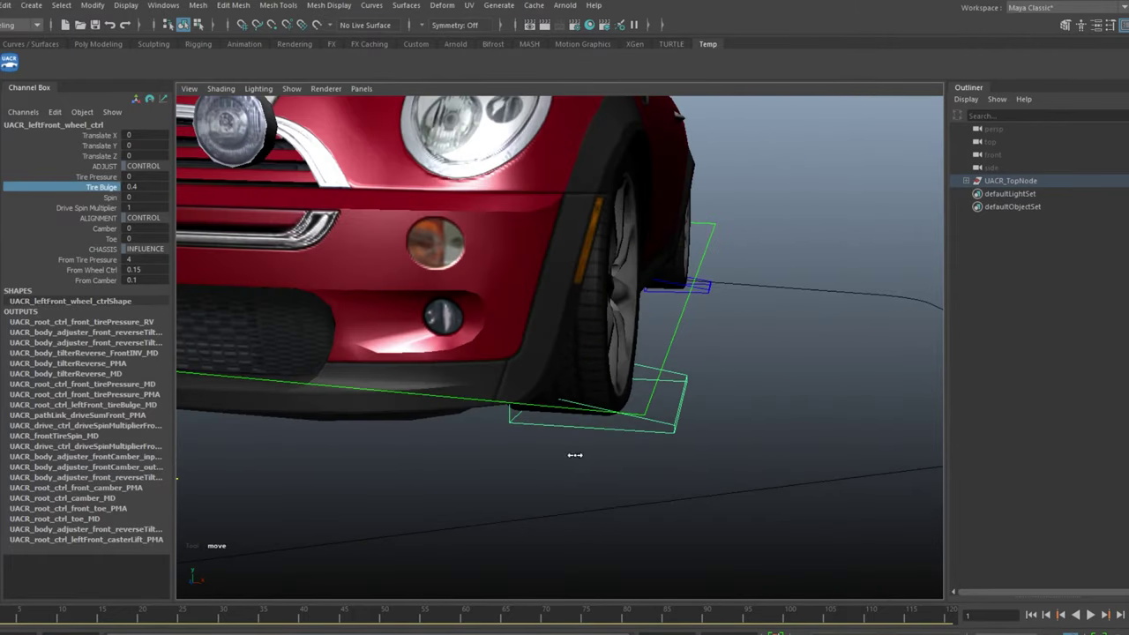
{"action": "middle_click_drag", "start_coordinate": [561, 450], "coordinate": [585, 446]}
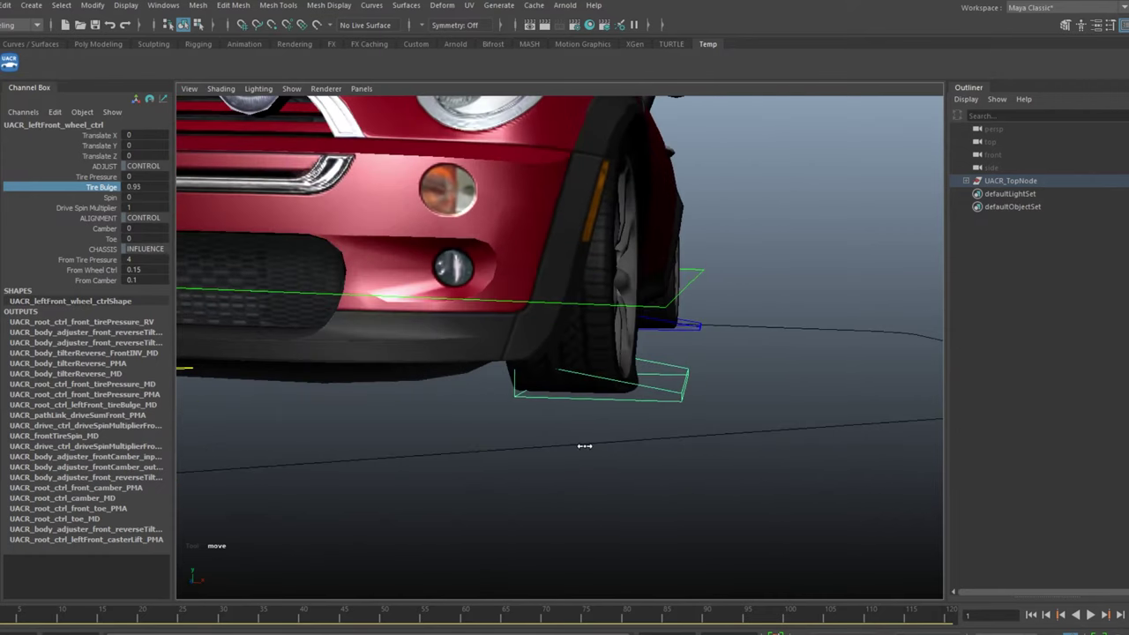
{"action": "left_click_drag", "start_coordinate": [621, 446], "coordinate": [651, 424], "text": "alt"}
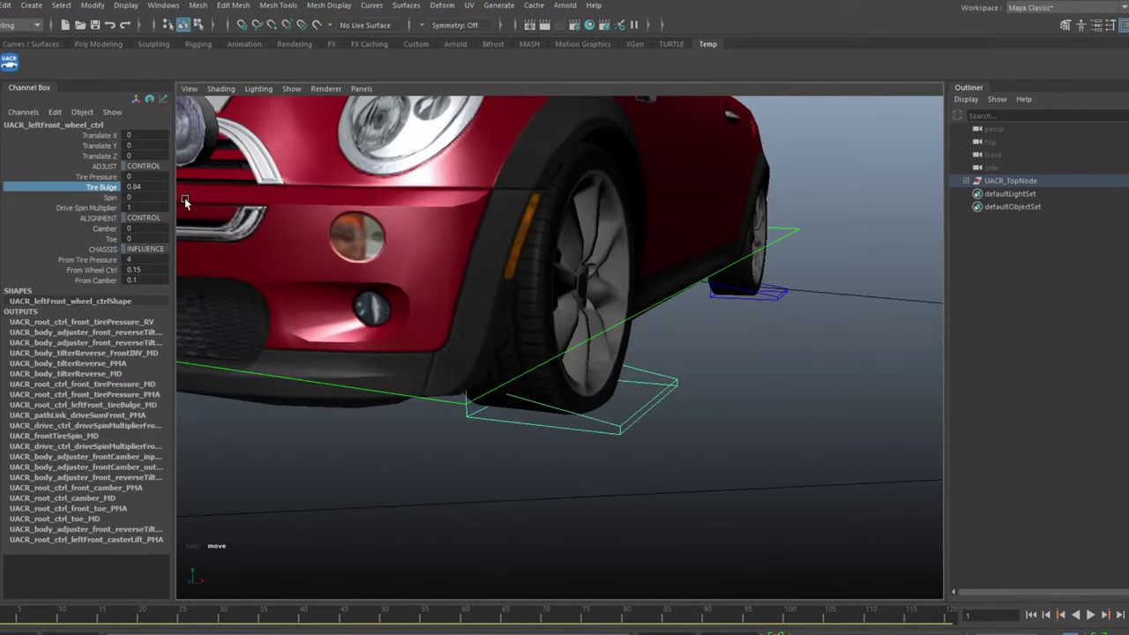
Step: Set the left front wheel's Tire Bulge to 0
{"action": "double_click", "coordinate": [156, 186]}
{"action": "type", "text": "0"}
{"action": "key", "text": "Return"}
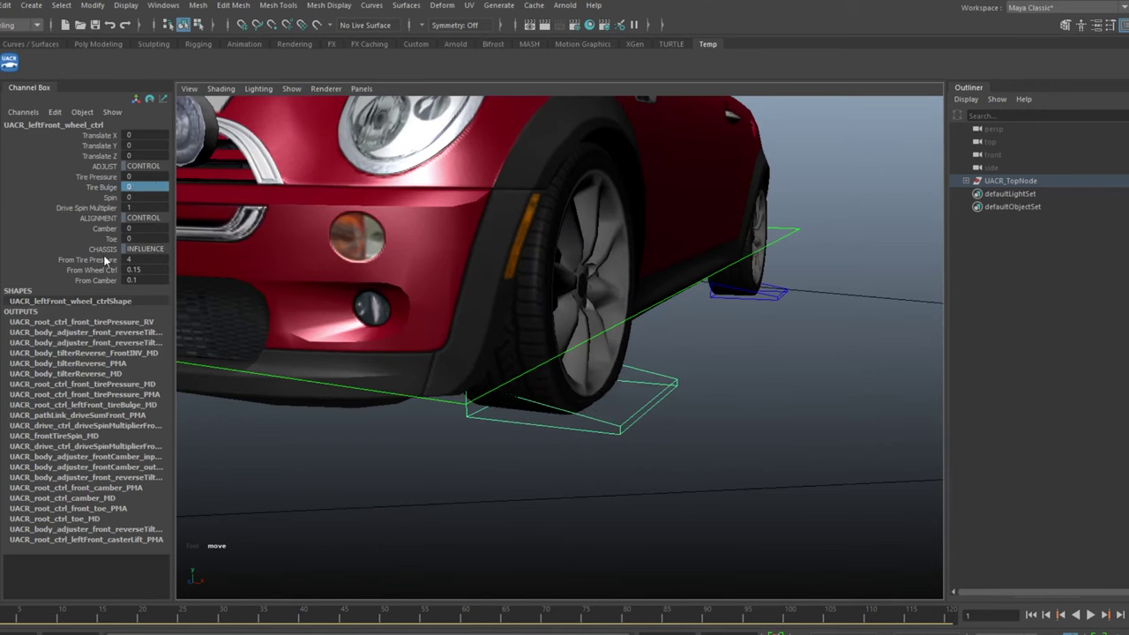
Step: Set the left front wheel's From Tire Pressure influence to 0, and test it by varying Tire Pressure
{"action": "left_click_drag", "start_coordinate": [548, 431], "coordinate": [270, 301], "text": "alt"}
{"action": "double_click", "coordinate": [133, 260]}
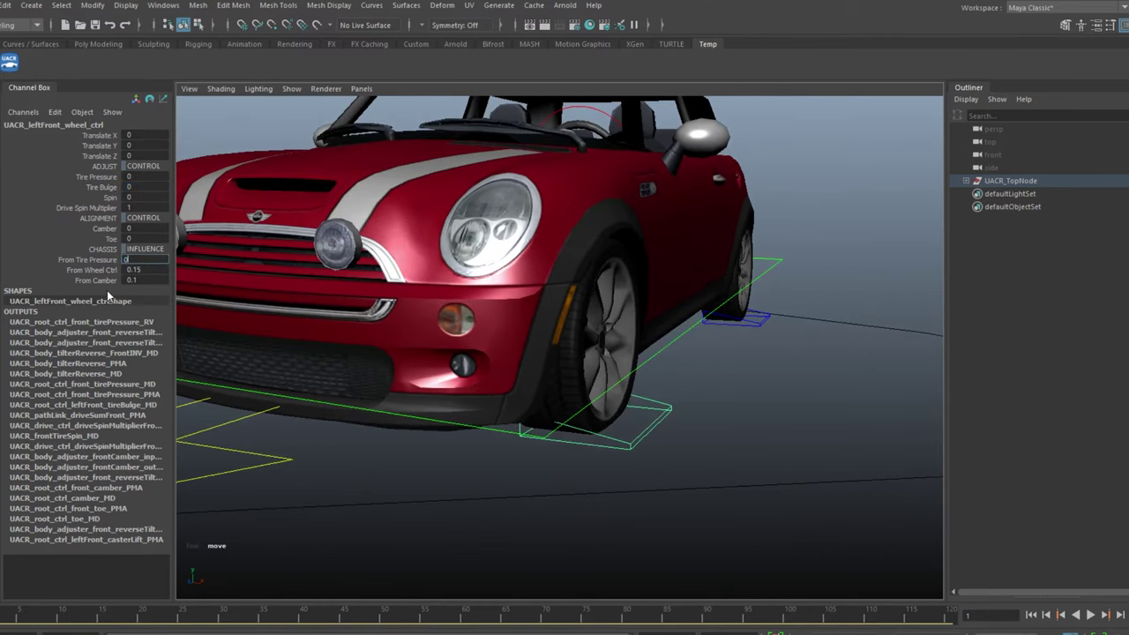
{"action": "type", "text": "0"}
{"action": "key", "text": "Return"}
{"action": "left_click", "coordinate": [101, 177]}
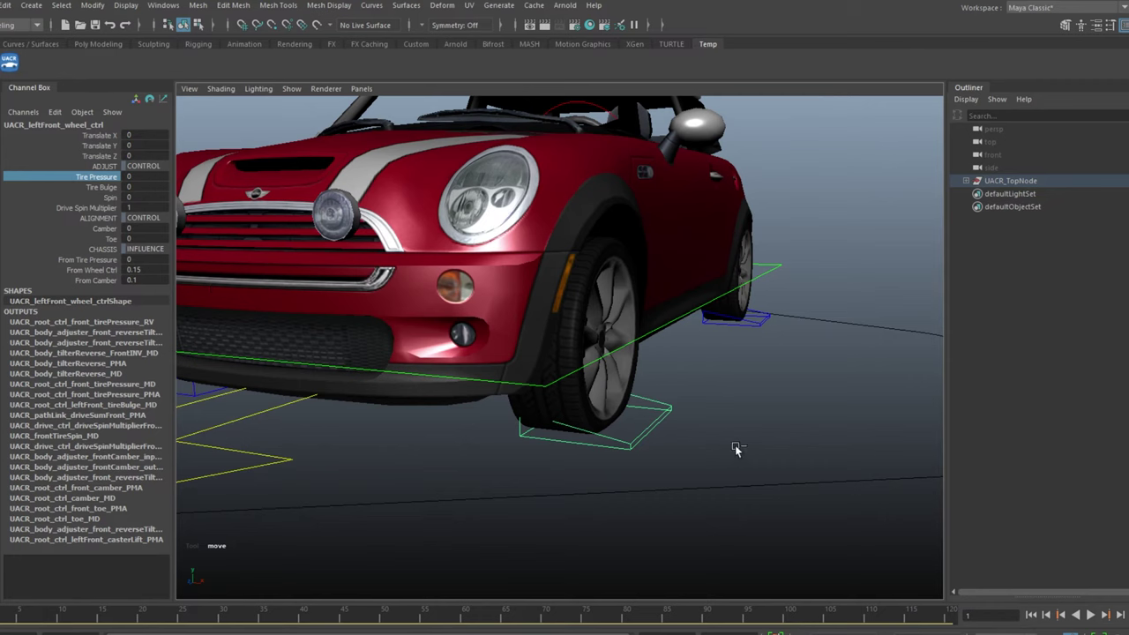
{"action": "middle_click_drag", "start_coordinate": [736, 450], "coordinate": [636, 401]}
{"action": "middle_click_drag", "start_coordinate": [793, 382], "coordinate": [925, 363]}
{"action": "key", "text": "ctrl+z"}
Step: Restore the left front wheel's From Tire Pressure influence to 4 and raise its Tire Pressure to 1
{"action": "left_click", "coordinate": [139, 256]}
{"action": "type", "text": "4"}
{"action": "key", "text": "Return"}
{"action": "left_click_drag", "start_coordinate": [668, 426], "coordinate": [668, 426]}
{"action": "left_click", "coordinate": [92, 179]}
{"action": "middle_click_drag", "start_coordinate": [420, 485], "coordinate": [529, 433]}
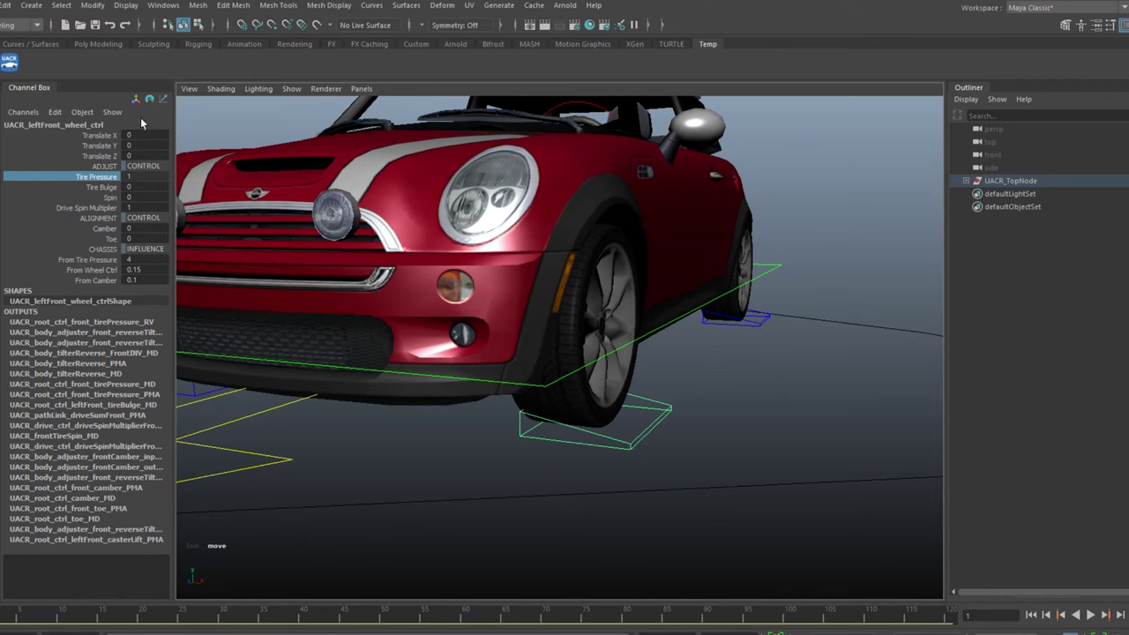
Step: Test the left front wheel's Spin up to 4.1 from several angles, and undo it
{"action": "left_click", "coordinate": [104, 198]}
{"action": "middle_click_drag", "start_coordinate": [338, 318], "coordinate": [353, 432]}
{"action": "left_click_drag", "start_coordinate": [353, 432], "coordinate": [514, 368], "text": "alt"}
{"action": "scroll", "coordinate": [412, 434], "scroll_direction": "down", "scroll_amount": 3}
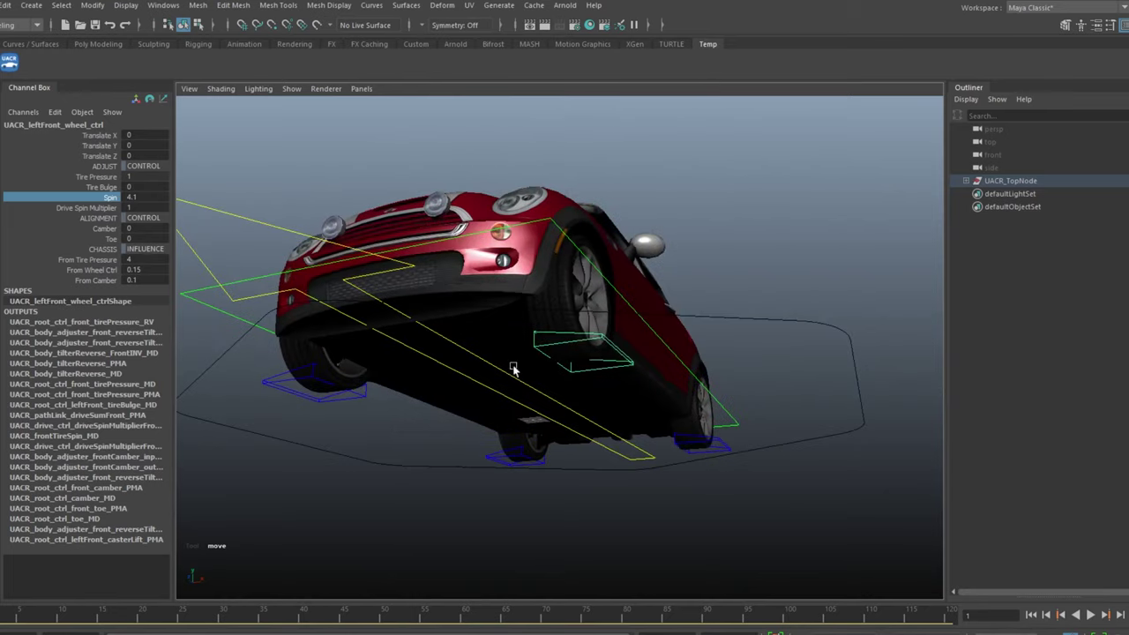
{"action": "left_click_drag", "start_coordinate": [537, 330], "coordinate": [484, 365], "text": "alt"}
{"action": "scroll", "coordinate": [525, 384], "scroll_direction": "up", "scroll_amount": 5}
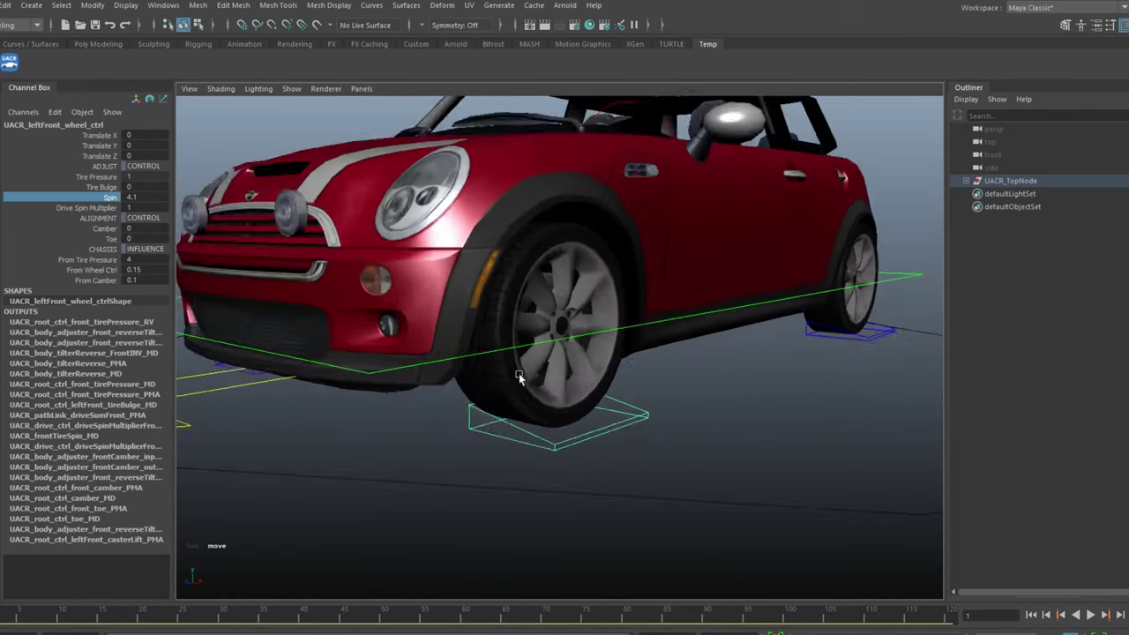
{"action": "key", "text": "ctrl+z"}
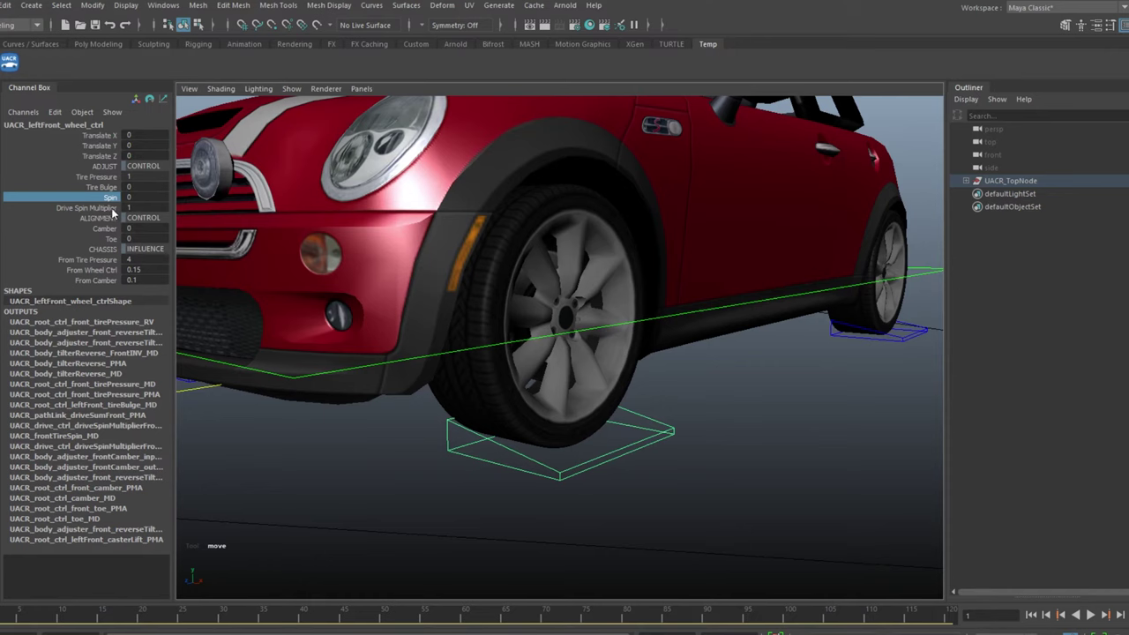
Step: Set the left front wheel's Drive Spin Multiplier to 3 and bring the whole car back into view
{"action": "left_click", "coordinate": [113, 209]}
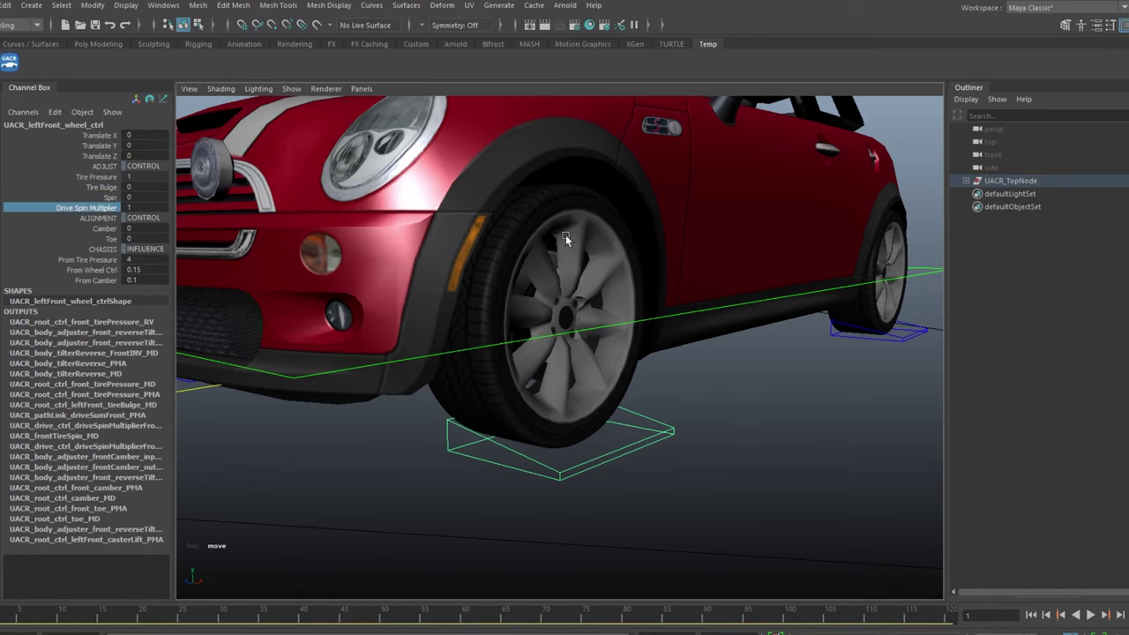
{"action": "double_click", "coordinate": [134, 208]}
{"action": "type", "text": "0"}
{"action": "key", "text": "Return"}
{"action": "scroll", "coordinate": [388, 365], "scroll_direction": "down", "scroll_amount": 5}
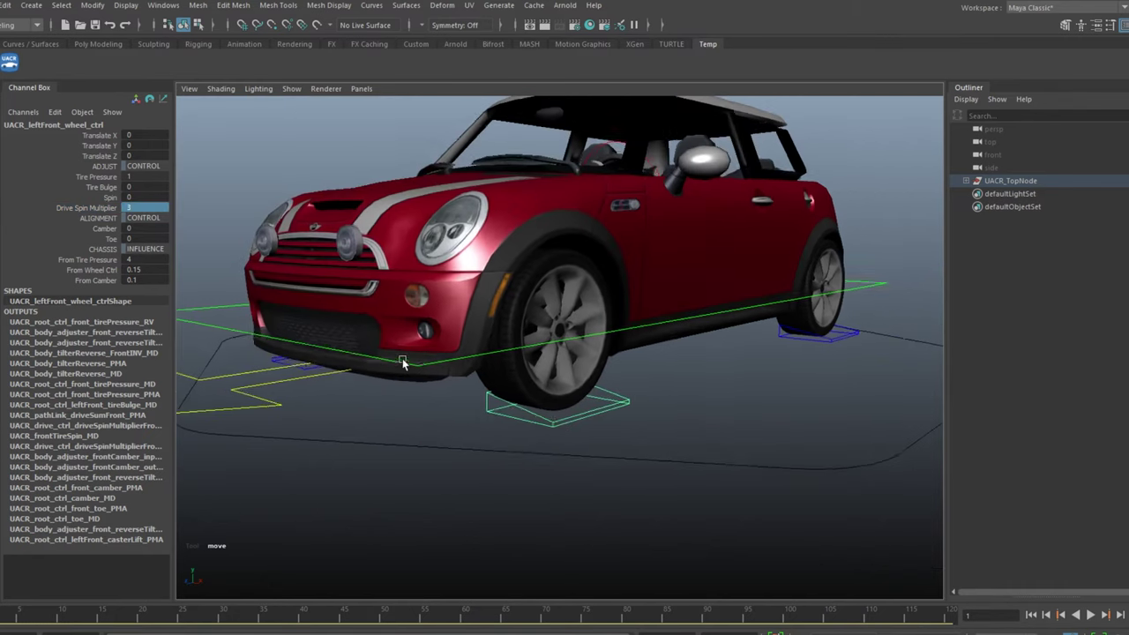
Step: Drive the whole car along Z to test the left front wheel's spin, and reset its Drive Spin Multiplier to 1
{"action": "left_click_drag", "start_coordinate": [232, 380], "coordinate": [316, 397]}
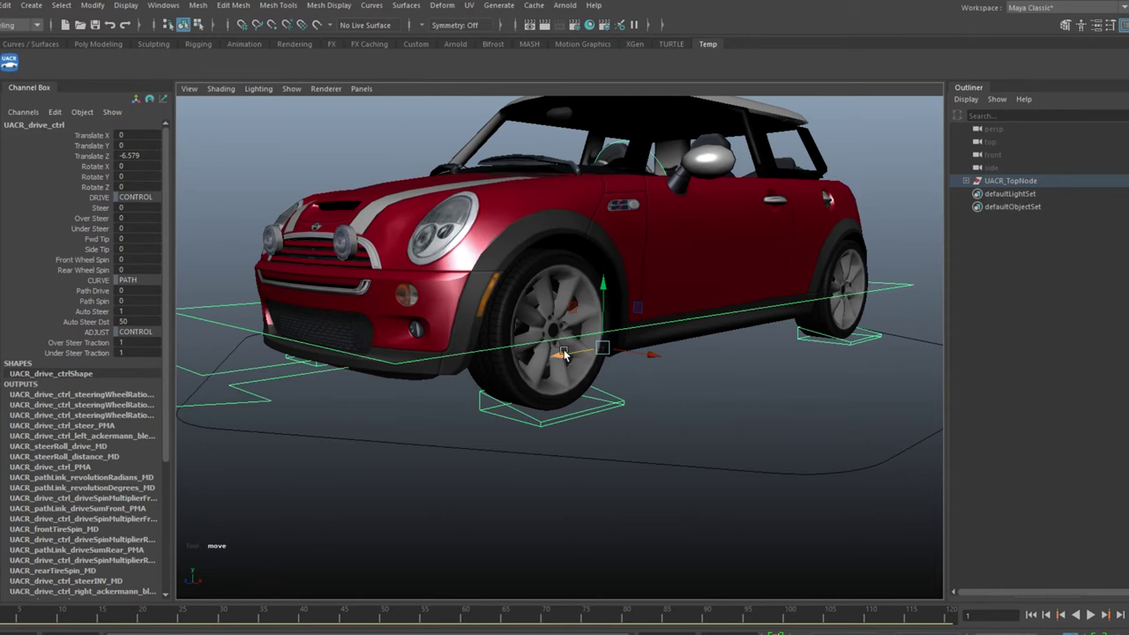
{"action": "left_click_drag", "start_coordinate": [563, 353], "coordinate": [538, 427]}
{"action": "left_click", "coordinate": [538, 427]}
{"action": "left_click", "coordinate": [140, 205]}
{"action": "key", "text": "Return"}
Step: Test the left front wheel's Camber down to about -6.8, and undo it
{"action": "left_click_drag", "start_coordinate": [414, 388], "coordinate": [441, 409], "text": "alt"}
{"action": "left_click", "coordinate": [323, 323]}
{"action": "left_click_drag", "start_coordinate": [323, 323], "coordinate": [380, 326], "text": "alt"}
{"action": "left_click", "coordinate": [633, 396]}
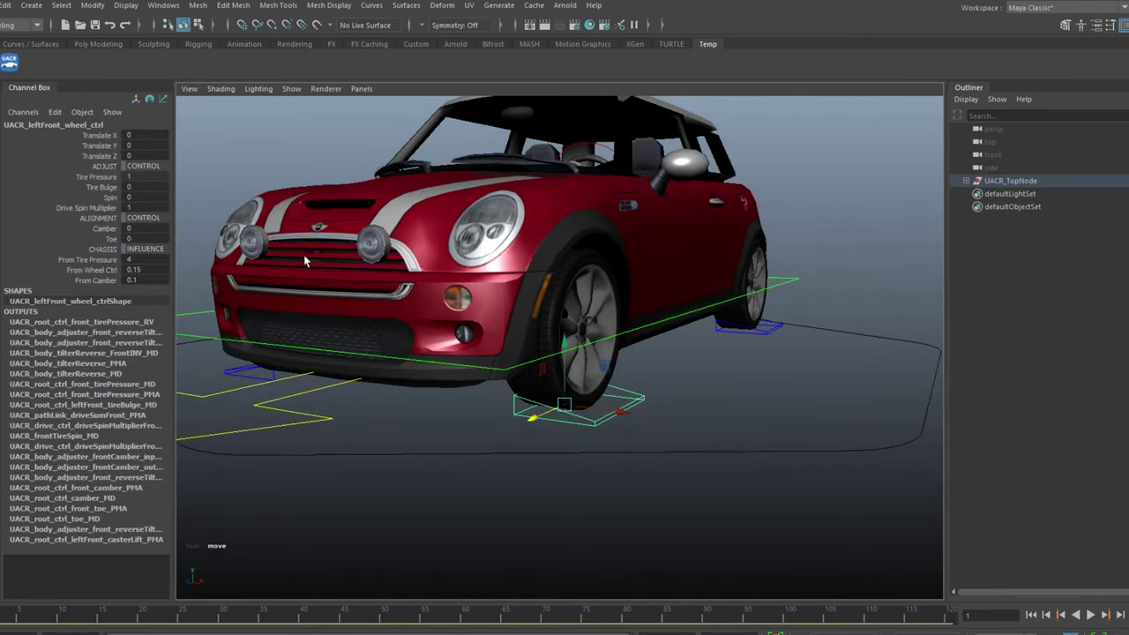
{"action": "left_click", "coordinate": [112, 230]}
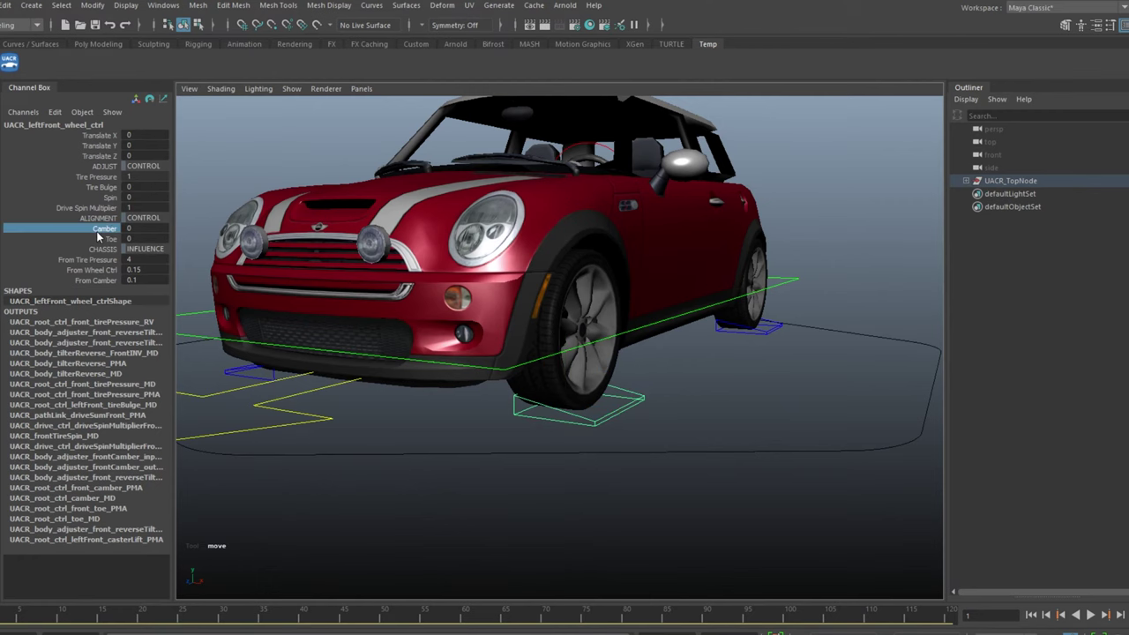
{"action": "scroll", "coordinate": [530, 285], "scroll_direction": "up", "scroll_amount": 4}
{"action": "left_click_drag", "start_coordinate": [526, 280], "coordinate": [540, 301], "text": "alt"}
{"action": "scroll", "coordinate": [540, 301], "scroll_direction": "down", "scroll_amount": 4}
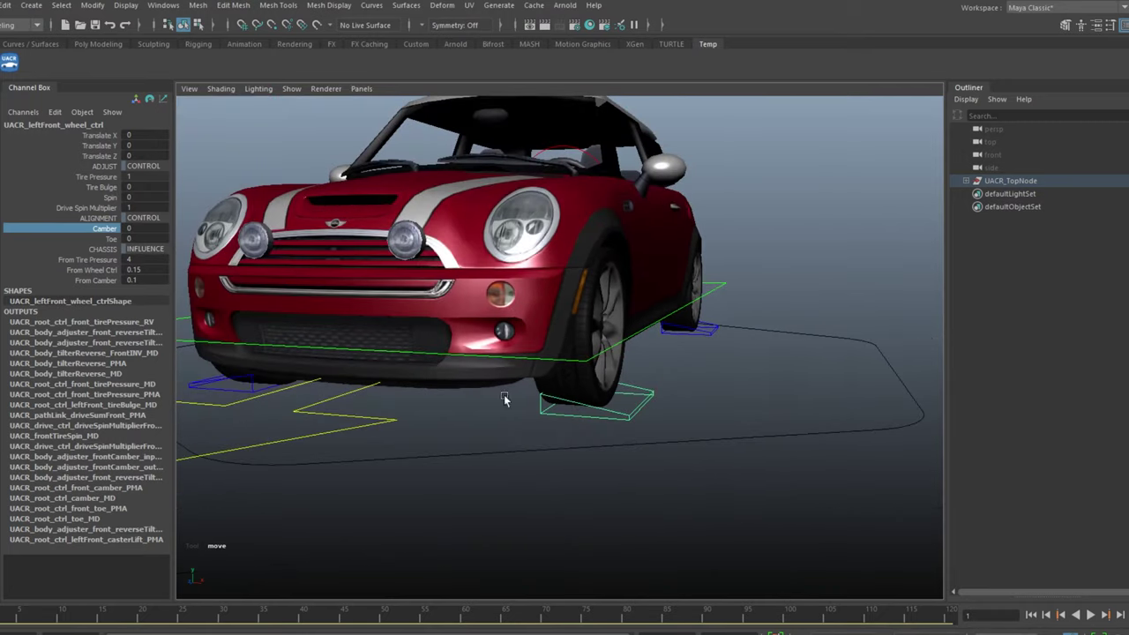
{"action": "middle_click_drag", "start_coordinate": [675, 367], "coordinate": [634, 388]}
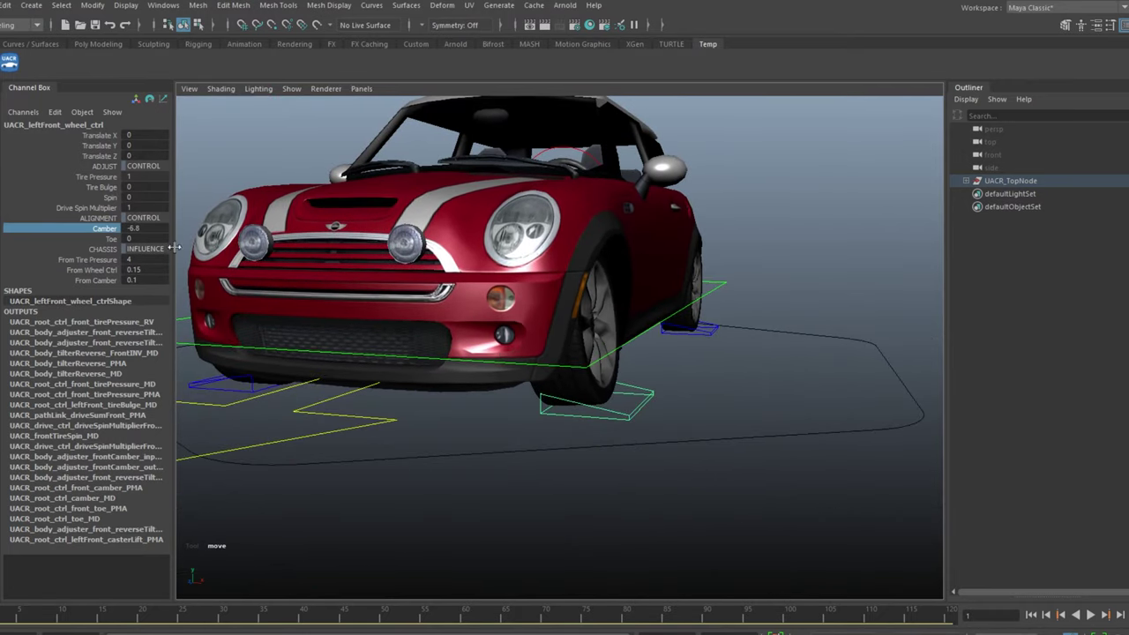
{"action": "key", "text": "ctrl+z"}
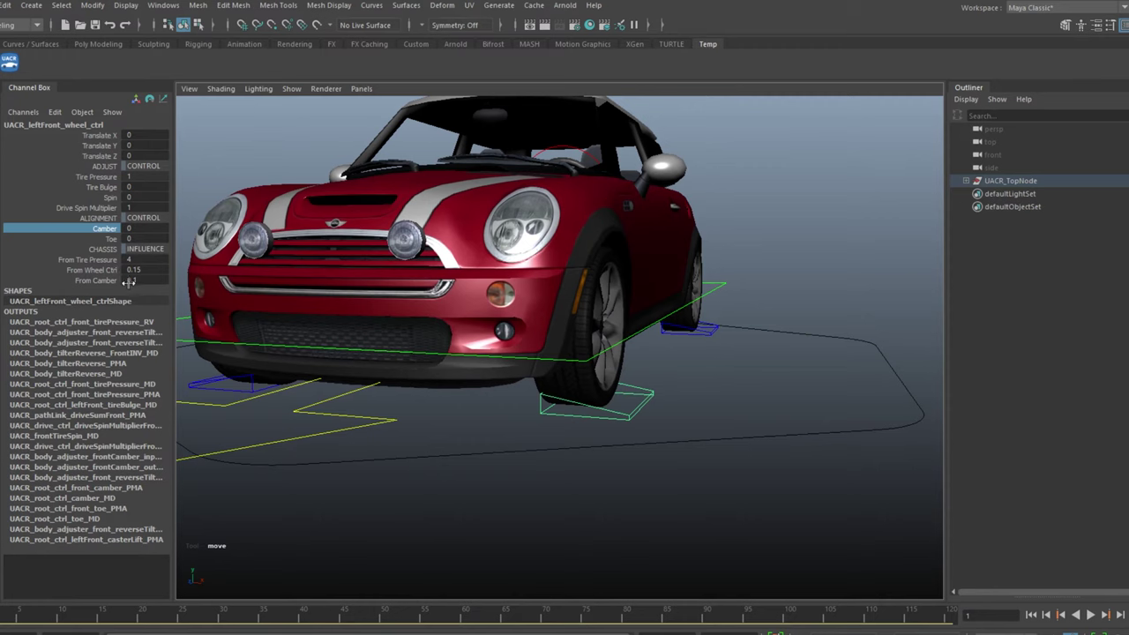
Step: Set the left front wheel's From Camber influence to 0, and test it by varying Camber
{"action": "left_click", "coordinate": [145, 281]}
{"action": "type", "text": "0"}
{"action": "key", "text": "Return"}
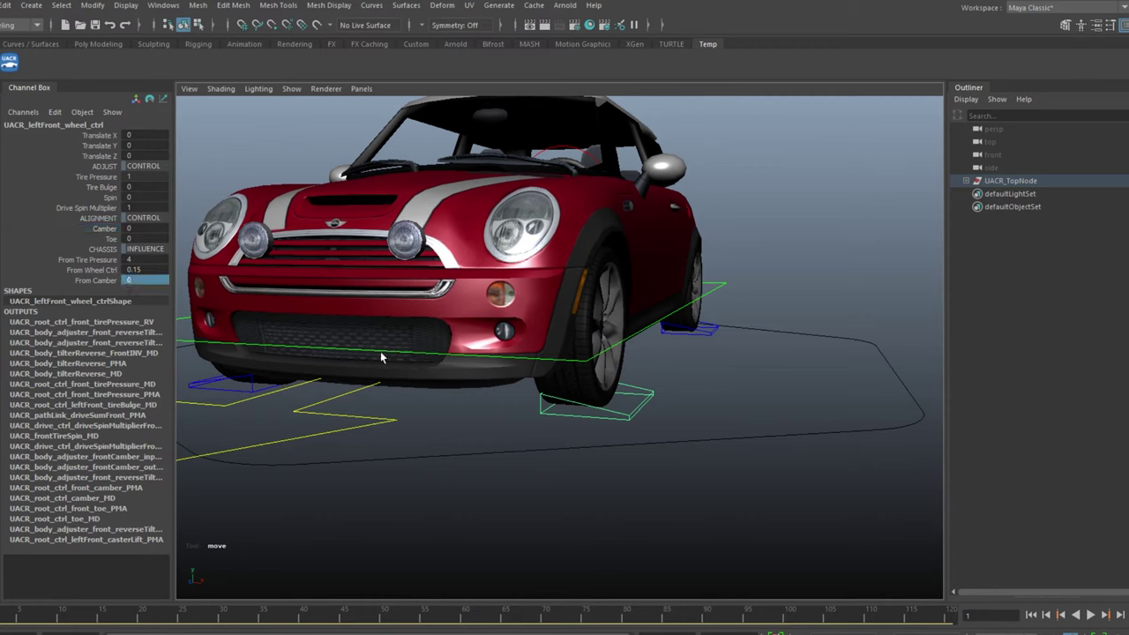
{"action": "left_click", "coordinate": [95, 230]}
{"action": "mouse_move", "coordinate": [511, 446]}
{"action": "middle_mouse_down"}
{"action": "mouse_move", "coordinate": [416, 431]}
{"action": "mouse_move", "coordinate": [521, 451]}
{"action": "middle_mouse_up"}
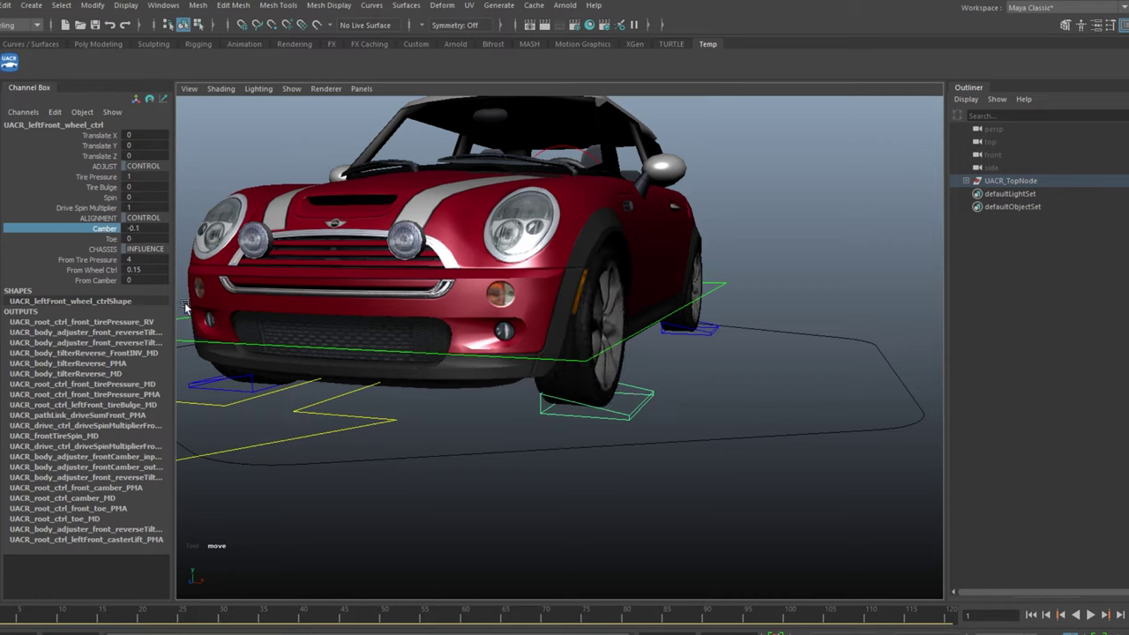
Step: Restore the left front wheel's From Camber influence to 0.1
{"action": "left_click", "coordinate": [143, 280]}
{"action": "type", "text": ".1"}
{"action": "key", "text": "Return"}
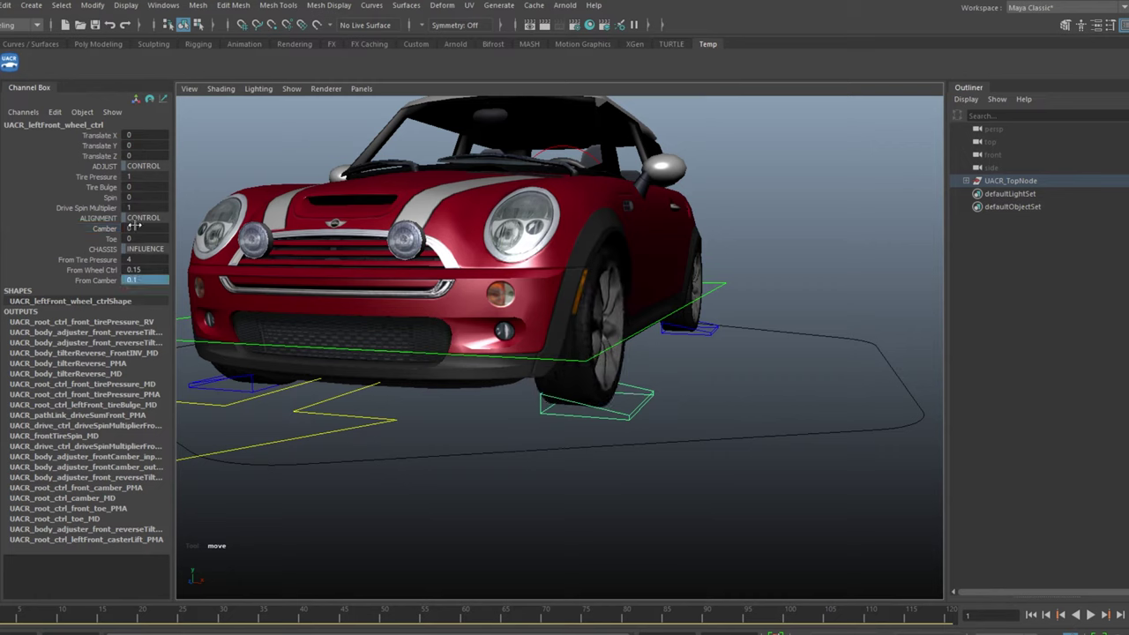
Step: Test the left front wheel's Toe by varying its value while viewing the wheel close up
{"action": "left_click", "coordinate": [109, 239]}
{"action": "left_click_drag", "start_coordinate": [628, 348], "coordinate": [595, 351], "text": "alt"}
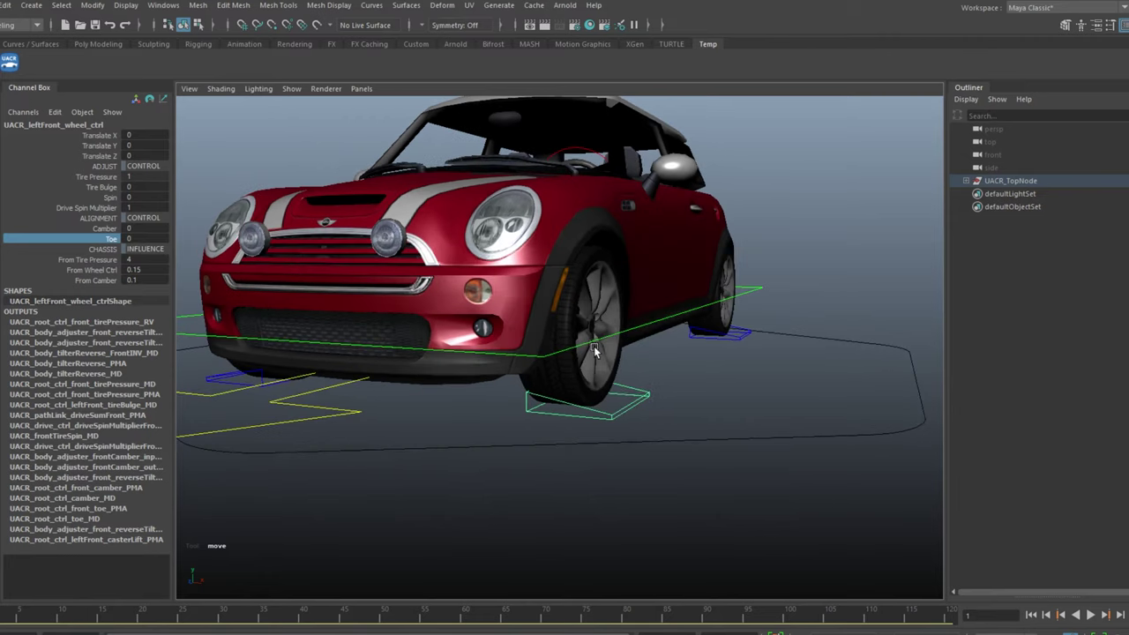
{"action": "right_click_drag", "start_coordinate": [665, 363], "coordinate": [681, 429], "text": "alt"}
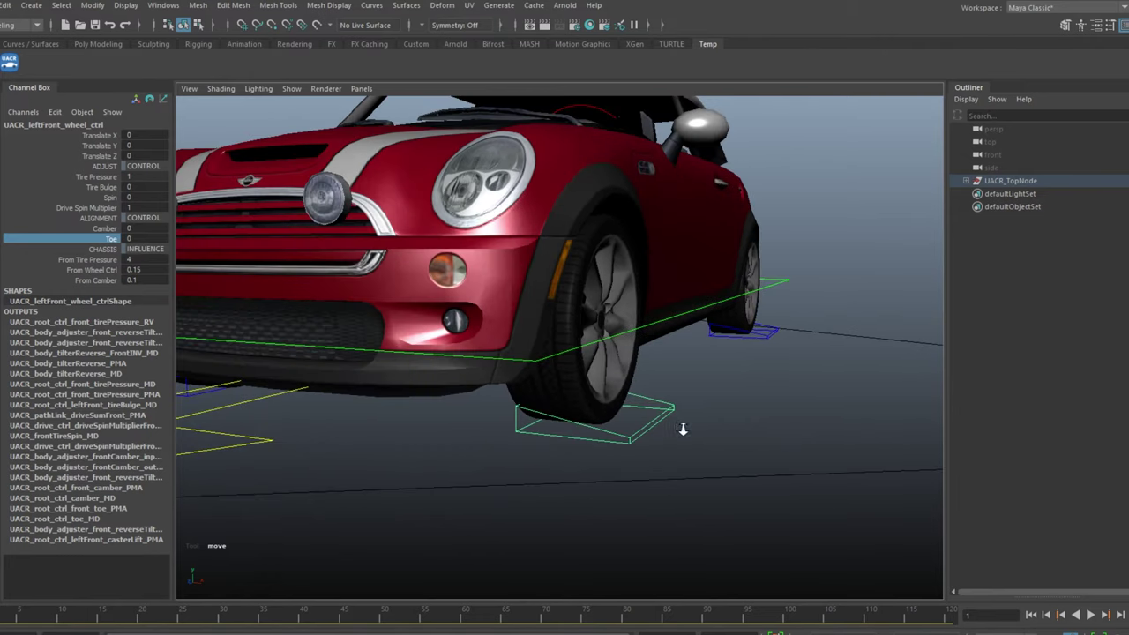
{"action": "middle_click_drag", "start_coordinate": [681, 429], "coordinate": [609, 499]}
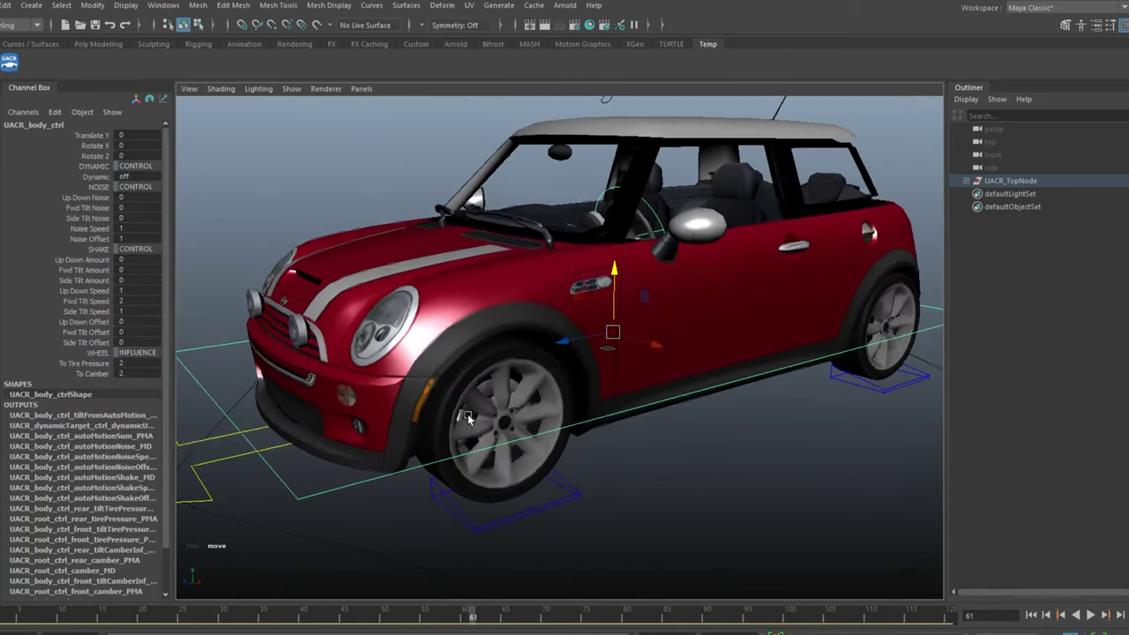
Step: Test moving the body control vertically and tilting it in Rotate X, undo both changes, and deselect it
{"action": "right_click_drag", "start_coordinate": [712, 425], "coordinate": [685, 359], "text": "alt"}
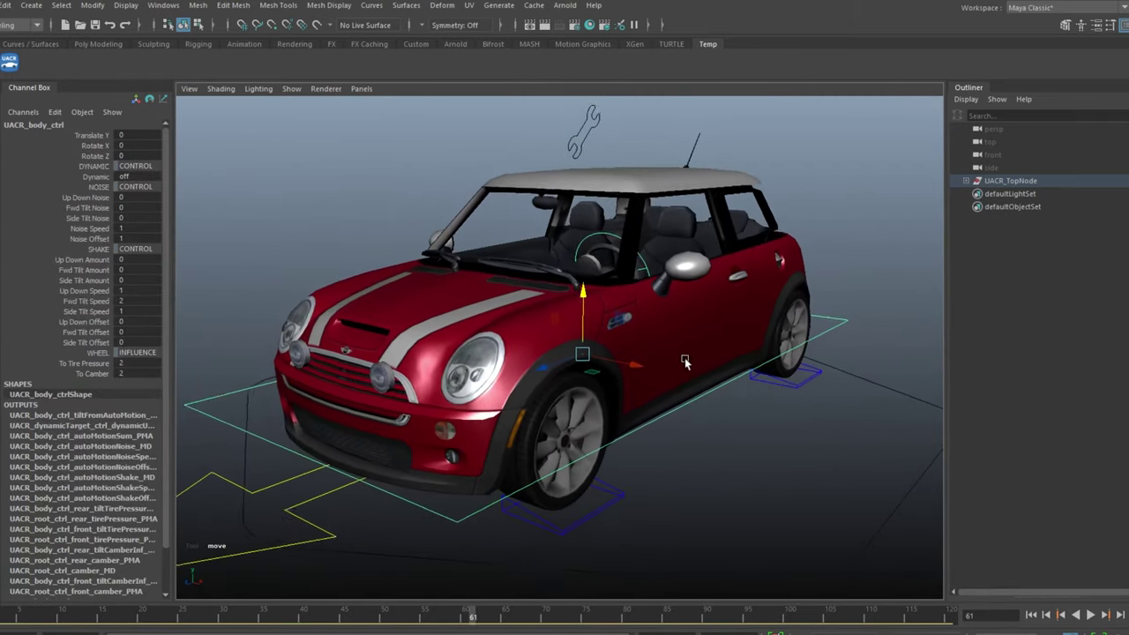
{"action": "middle_click_drag", "start_coordinate": [684, 360], "coordinate": [729, 350], "text": "alt"}
{"action": "left_click_drag", "start_coordinate": [626, 283], "coordinate": [612, 306]}
{"action": "key", "text": "ctrl+z"}
{"action": "key", "text": "e"}
{"action": "key", "text": "ctrl+z"}
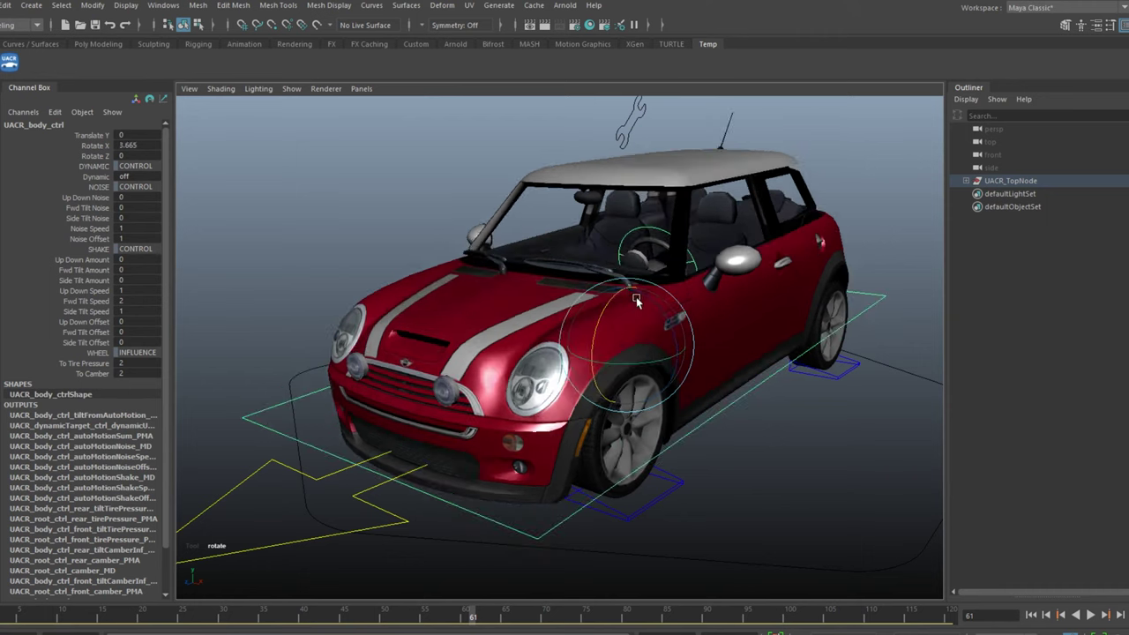
{"action": "key", "text": "ctrl+z"}
{"action": "left_click", "coordinate": [749, 433]}
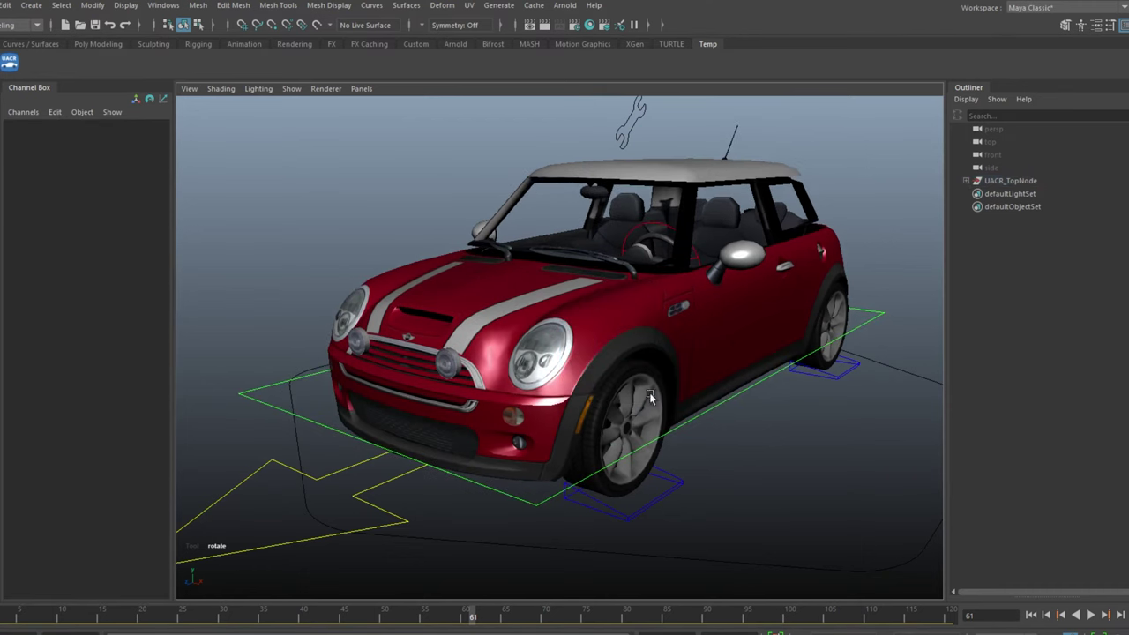
Step: Lower the body control to about -6.85 in Translate Y, try a further vertical move, and undo that move
{"action": "left_click", "coordinate": [524, 499]}
{"action": "scroll", "coordinate": [609, 468], "scroll_direction": "up", "scroll_amount": 5}
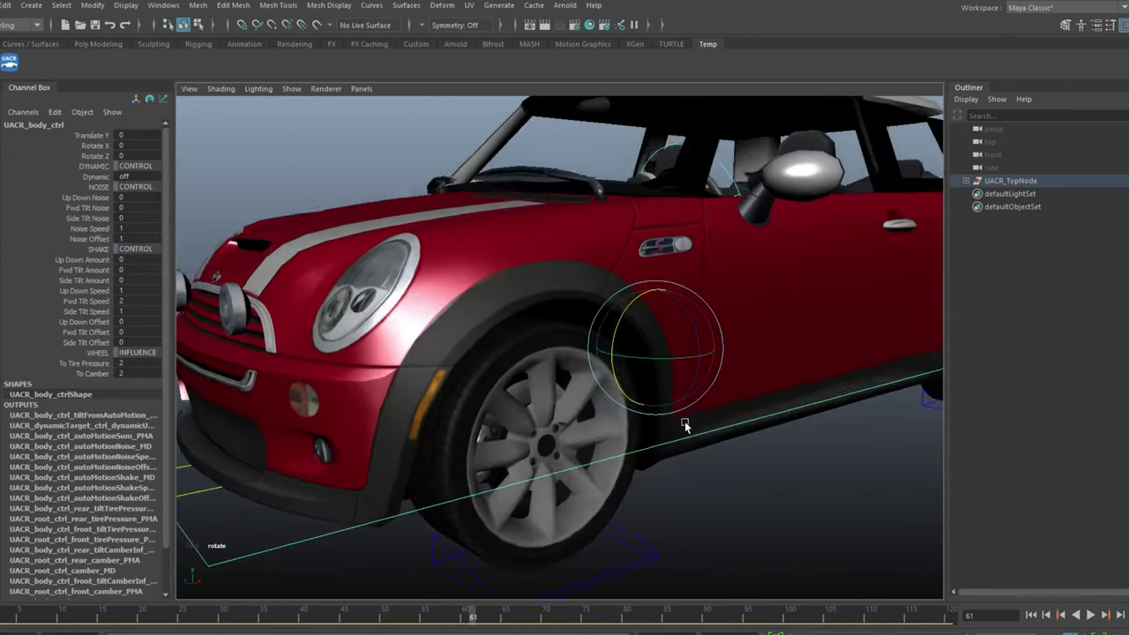
{"action": "left_click_drag", "start_coordinate": [672, 374], "coordinate": [520, 371], "text": "alt"}
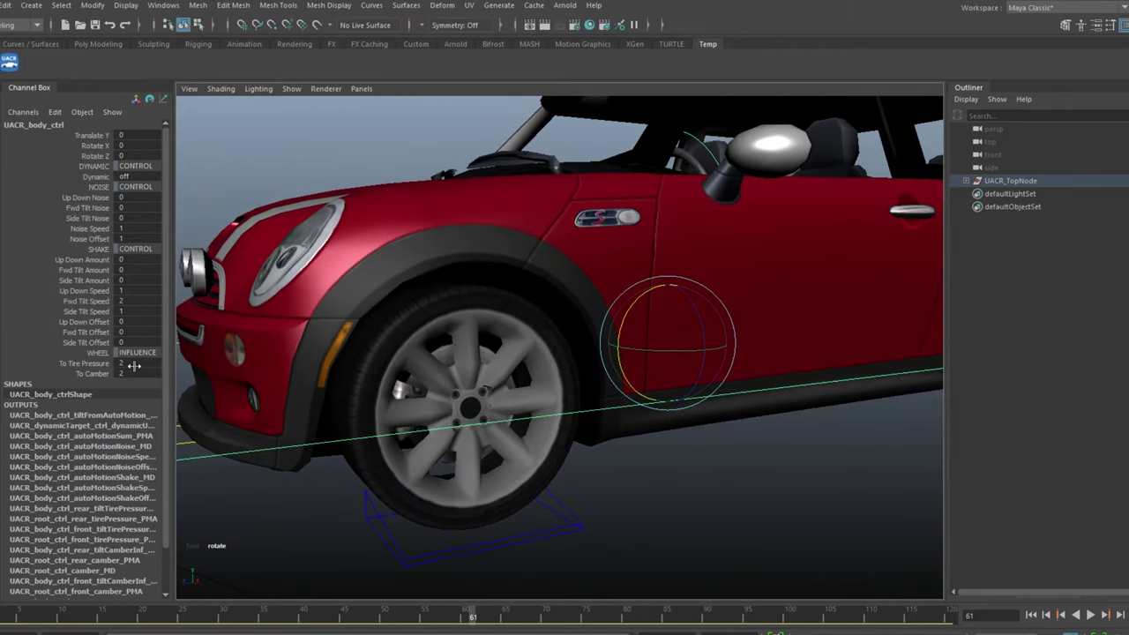
{"action": "key", "text": "w"}
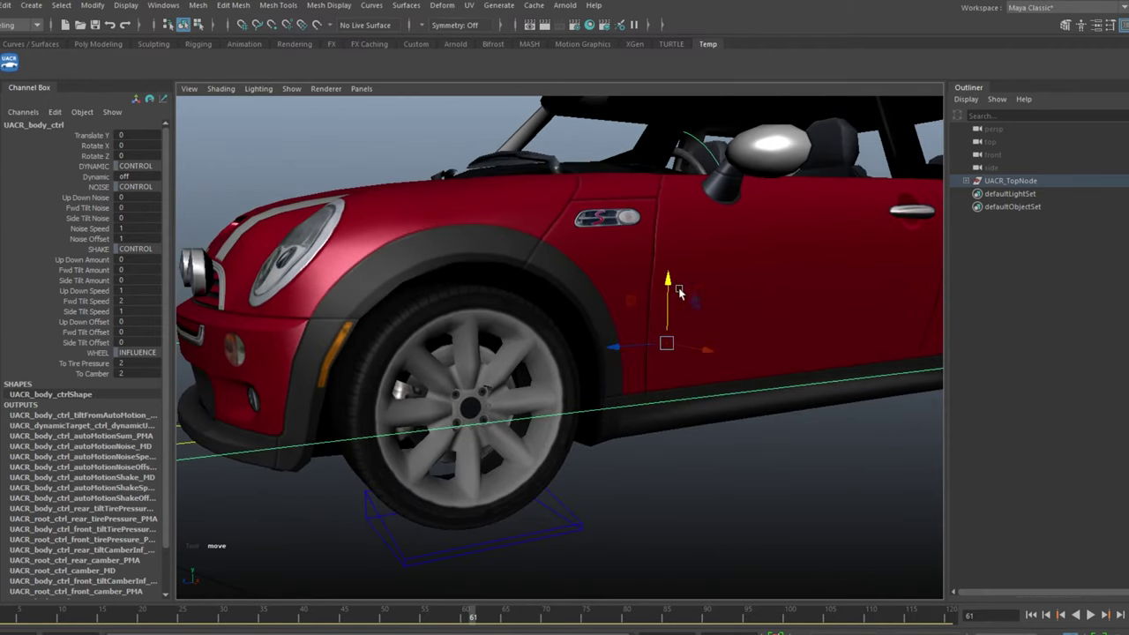
{"action": "left_click_drag", "start_coordinate": [664, 278], "coordinate": [666, 297]}
{"action": "scroll", "coordinate": [670, 291], "scroll_direction": "up", "scroll_amount": 5}
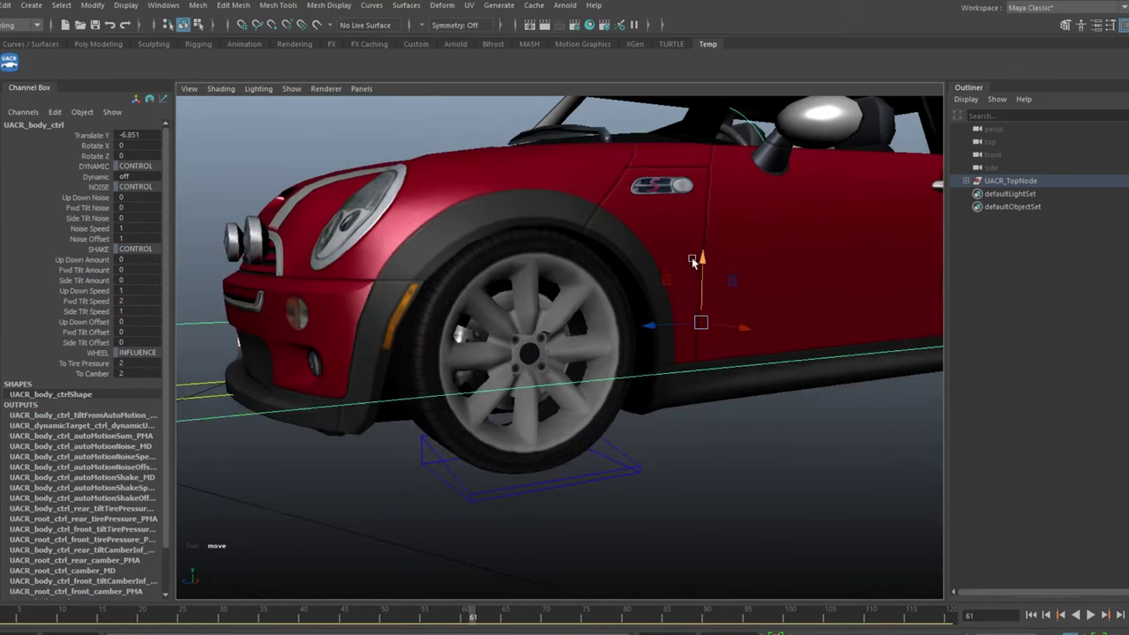
{"action": "mouse_move", "coordinate": [737, 260]}
{"action": "left_mouse_down"}
{"action": "mouse_move", "coordinate": [742, 232]}
{"action": "mouse_move", "coordinate": [747, 257]}
{"action": "mouse_move", "coordinate": [743, 245]}
{"action": "left_mouse_up"}
{"action": "key", "text": "ctrl+z"}
Step: Set the body control's To Tire Pressure influence to 5, test it by moving the body vertically, and undo the test
{"action": "left_click", "coordinate": [136, 354]}
{"action": "left_click", "coordinate": [89, 364]}
{"action": "double_click", "coordinate": [124, 364]}
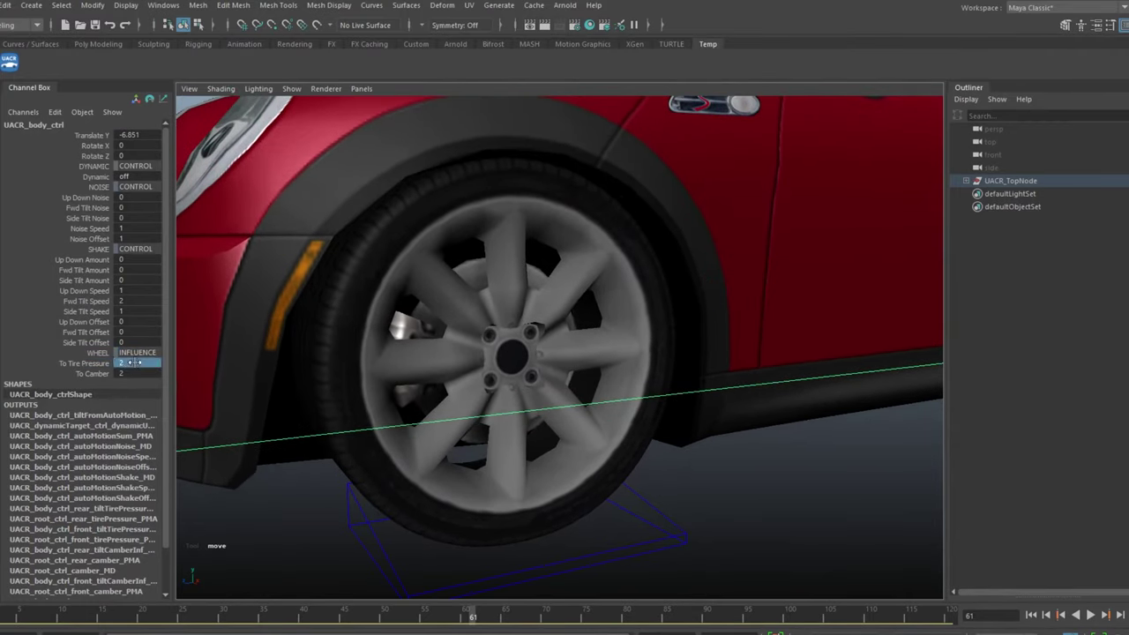
{"action": "type", "text": "5"}
{"action": "key", "text": "Return"}
{"action": "key", "text": "w"}
{"action": "left_click_drag", "start_coordinate": [734, 226], "coordinate": [731, 259]}
{"action": "key", "text": "ctrl+z"}
Step: Set the body control's To Camber influence to 10, test it by moving the body vertically, and undo the move
{"action": "left_click_drag", "start_coordinate": [445, 517], "coordinate": [541, 383], "text": "alt"}
{"action": "left_click", "coordinate": [136, 373]}
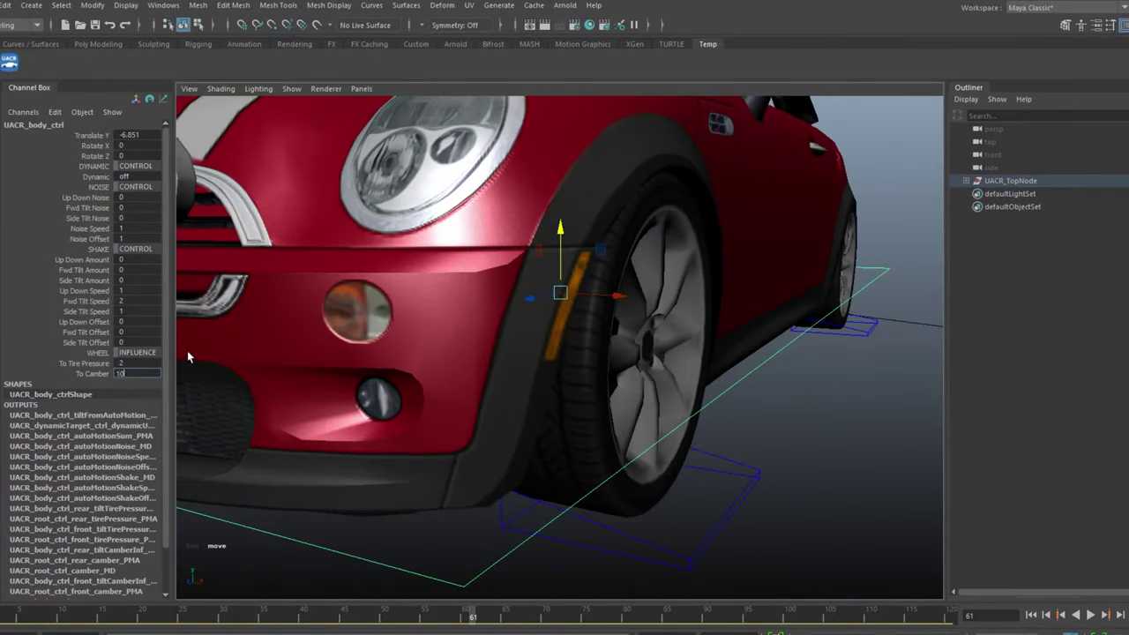
{"action": "type", "text": "10"}
{"action": "key", "text": "Return"}
{"action": "mouse_move", "coordinate": [563, 232]}
{"action": "left_mouse_down"}
{"action": "mouse_move", "coordinate": [560, 199]}
{"action": "mouse_move", "coordinate": [563, 210]}
{"action": "left_mouse_up"}
{"action": "key", "text": "ctrl+z"}
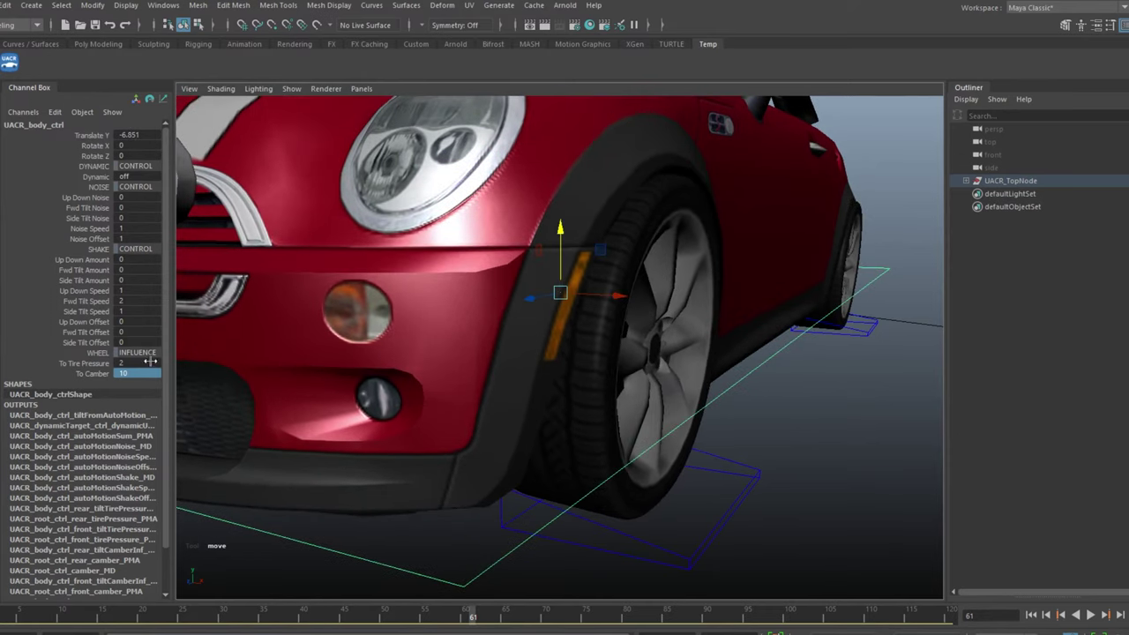
Step: Restore the body control's To Camber influence to 2
{"action": "type", "text": "2"}
{"action": "key", "text": "Return"}
{"action": "left_click_drag", "start_coordinate": [737, 362], "coordinate": [557, 377], "text": "alt"}
{"action": "right_click_drag", "start_coordinate": [557, 376], "coordinate": [552, 251], "text": "alt"}
{"action": "middle_click_drag", "start_coordinate": [552, 251], "coordinate": [652, 266], "text": "alt"}
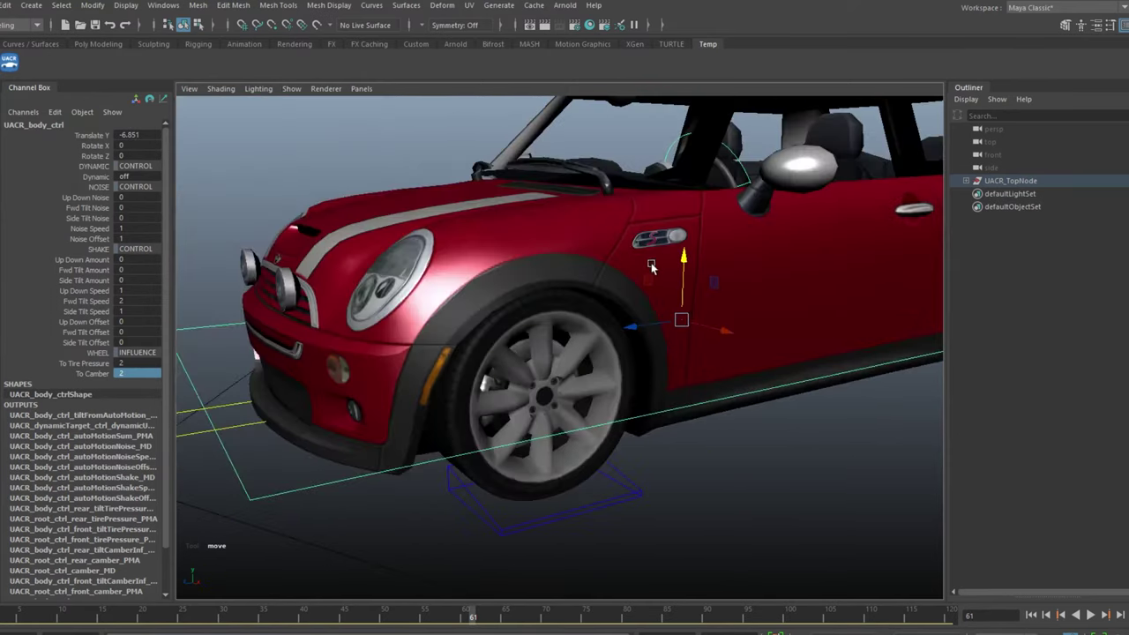
Step: Turn on the body control's Dynamic option and select the dynamic target arrow beside the car
{"action": "left_click", "coordinate": [124, 177]}
{"action": "type", "text": "1"}
{"action": "key", "text": "Return"}
{"action": "right_click_drag", "start_coordinate": [647, 338], "coordinate": [733, 325], "text": "alt"}
{"action": "left_click_drag", "start_coordinate": [733, 325], "coordinate": [689, 326], "text": "alt"}
{"action": "left_click", "coordinate": [774, 391]}
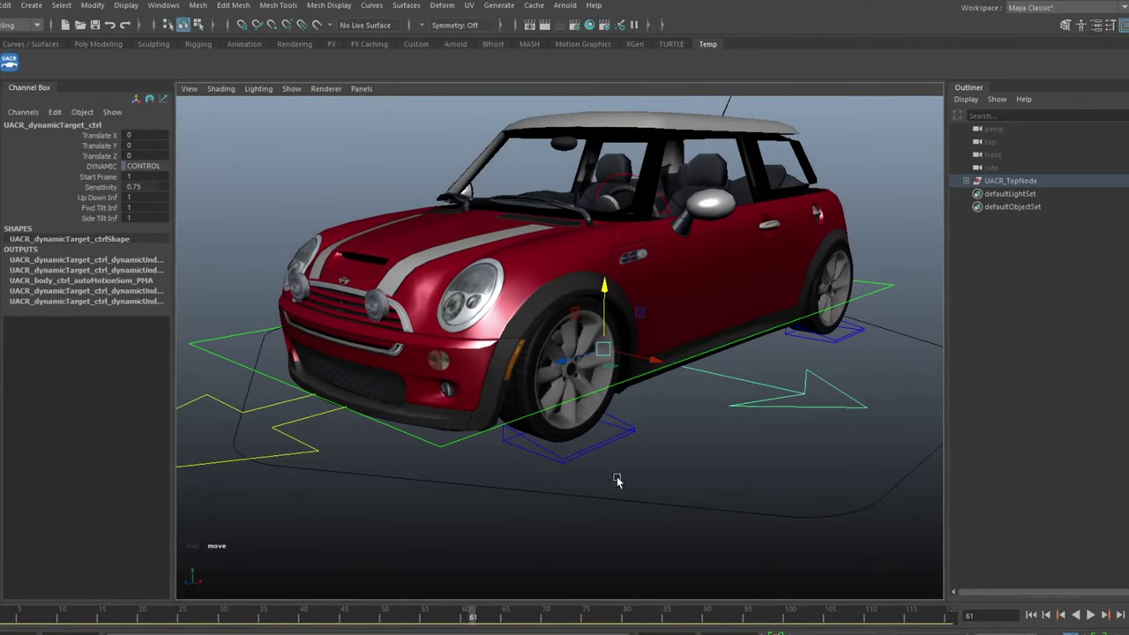
Step: Reselect the body control and turn its Dynamic option off
{"action": "left_click", "coordinate": [441, 447]}
{"action": "left_click", "coordinate": [125, 176]}
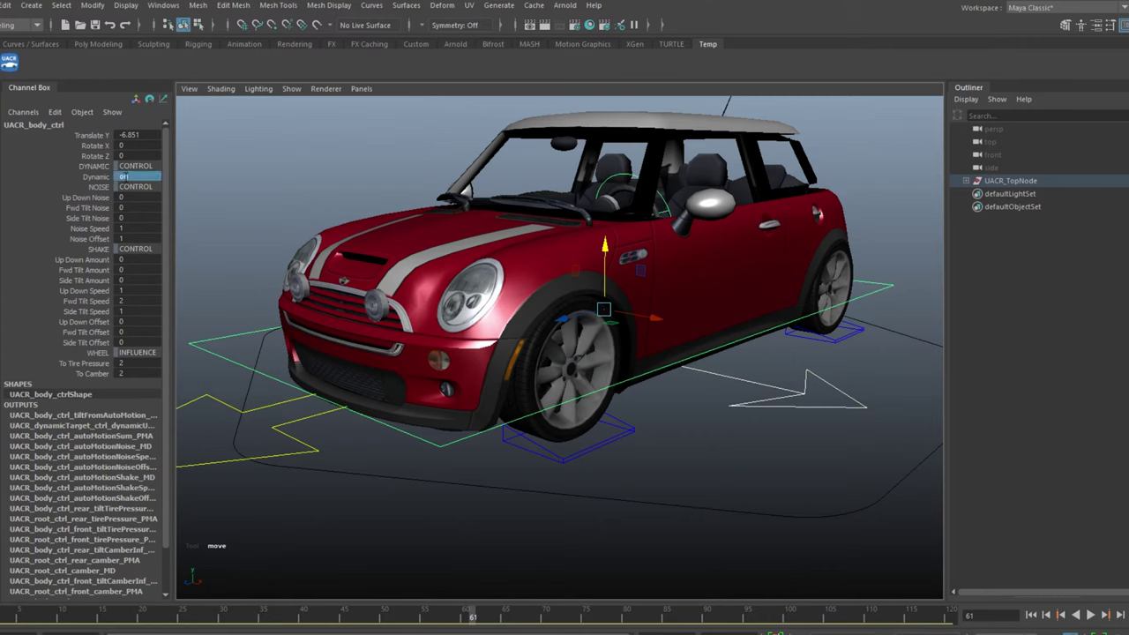
{"action": "type", "text": "0"}
{"action": "key", "text": "Return"}
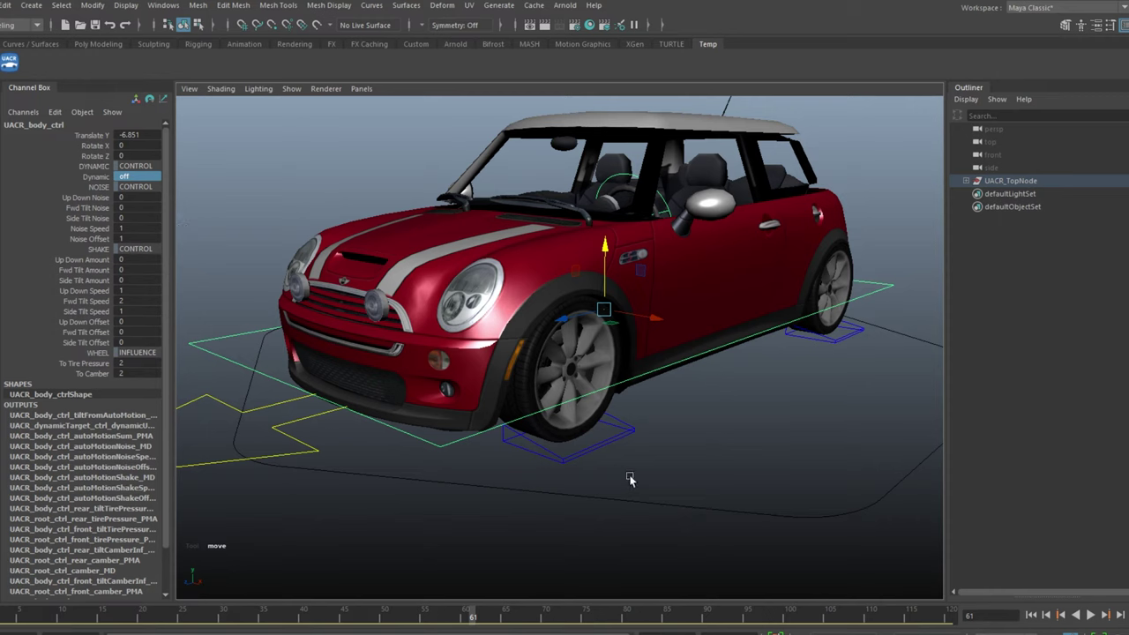
Step: Select the rig's root control and set Show Proxy to 1
{"action": "left_click_drag", "start_coordinate": [632, 474], "coordinate": [636, 528]}
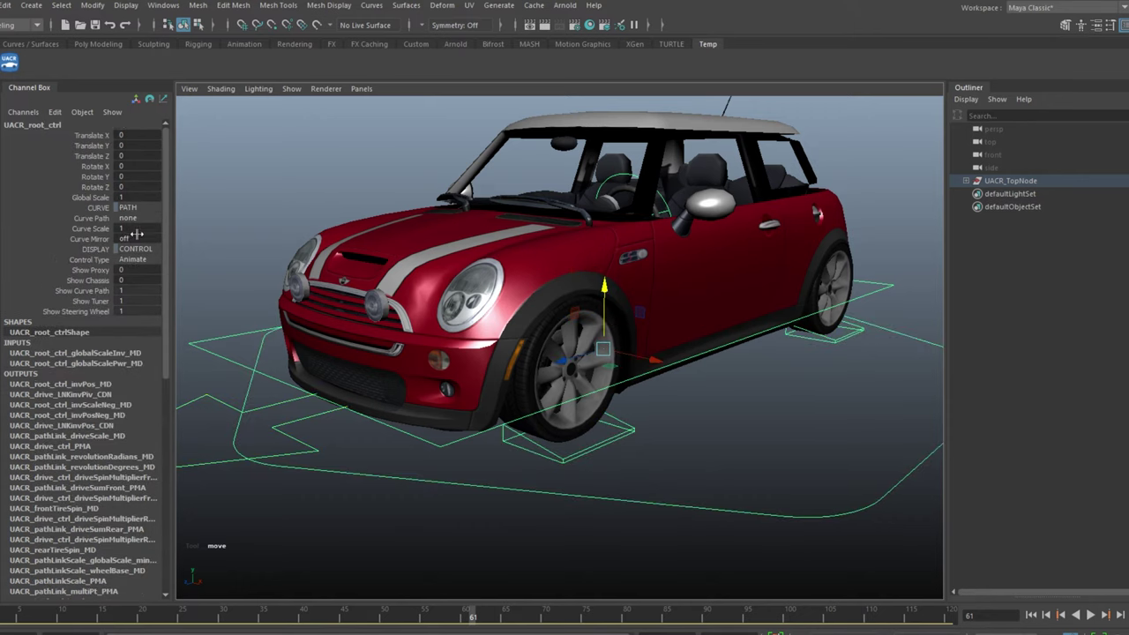
{"action": "left_click", "coordinate": [142, 270]}
{"action": "type", "text": "1"}
{"action": "key", "text": "Return"}
Step: Set the body control's Up Down, Fwd Tilt and Side Tilt Noise to 1, and play the animation
{"action": "left_click", "coordinate": [301, 399]}
{"action": "left_click", "coordinate": [408, 434]}
{"action": "left_click_drag", "start_coordinate": [132, 218], "coordinate": [132, 198]}
{"action": "type", "text": "1"}
{"action": "key", "text": "Return"}
{"action": "key", "text": "alt+v"}
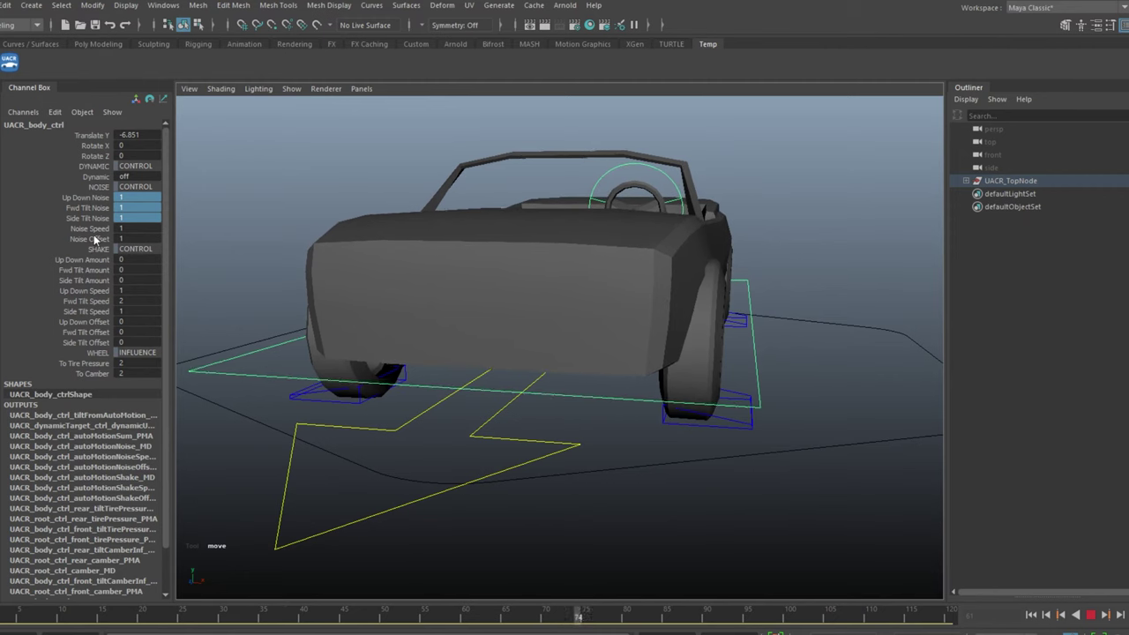
Step: Reset the body control's Up Down, Fwd Tilt and Side Tilt Noise to 0
{"action": "left_click_drag", "start_coordinate": [129, 218], "coordinate": [122, 188]}
{"action": "type", "text": "0"}
{"action": "key", "text": "Return"}
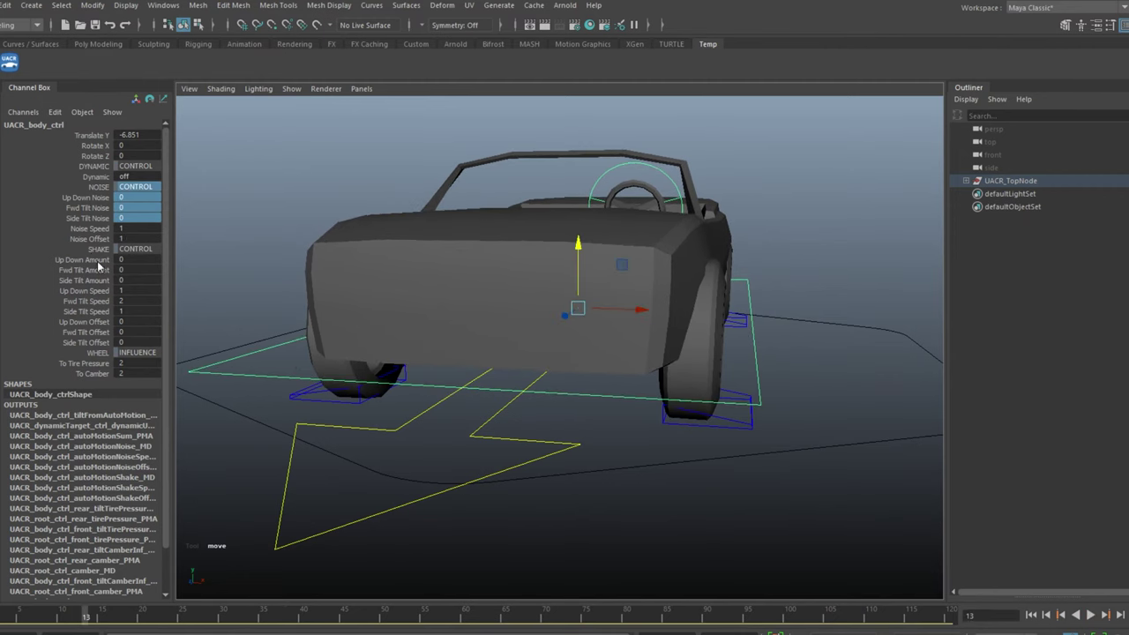
Step: Set the body control's Up Down, Fwd Tilt and Side Tilt shake amounts to 1, and play the animation to preview the shake
{"action": "left_click", "coordinate": [99, 251]}
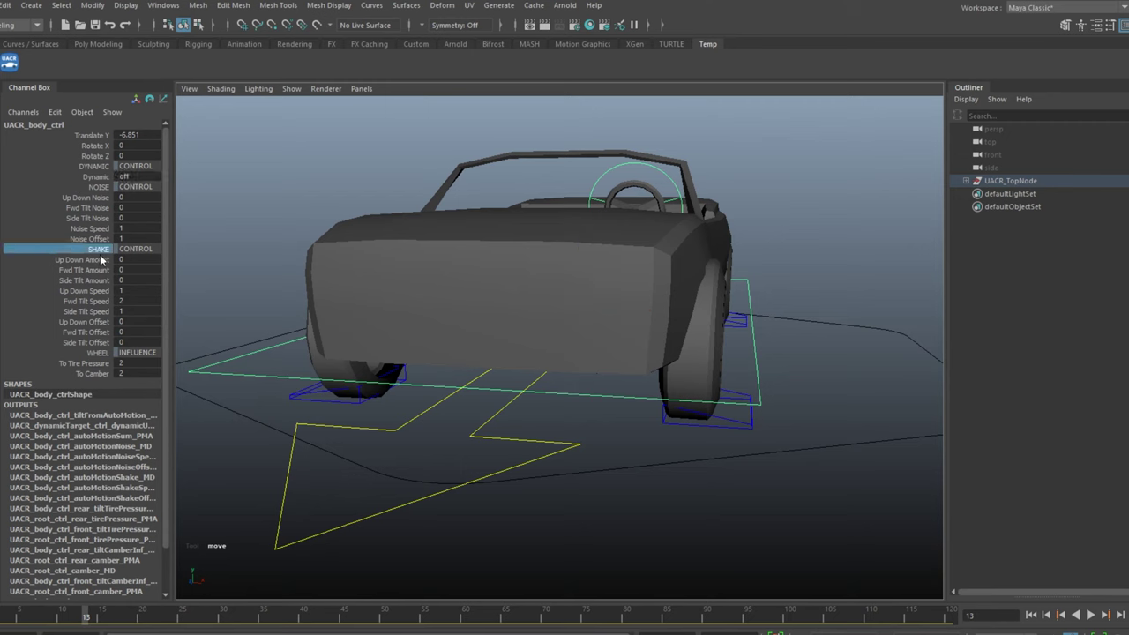
{"action": "left_click_drag", "start_coordinate": [126, 259], "coordinate": [128, 280]}
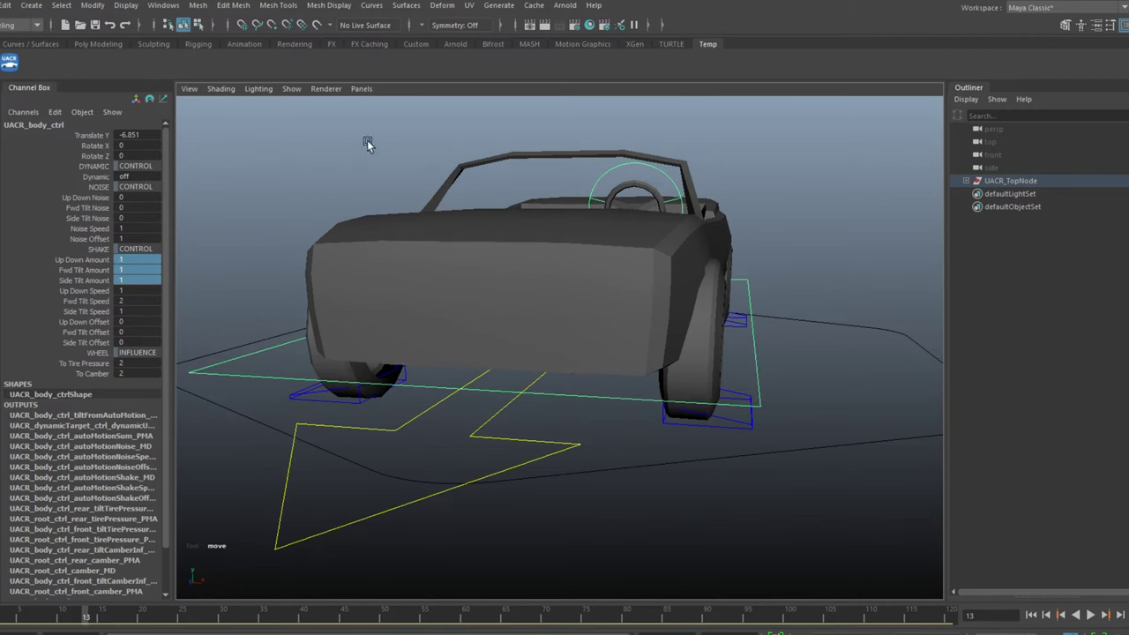
{"action": "left_click", "coordinate": [394, 177]}
{"action": "key", "text": "alt+v"}
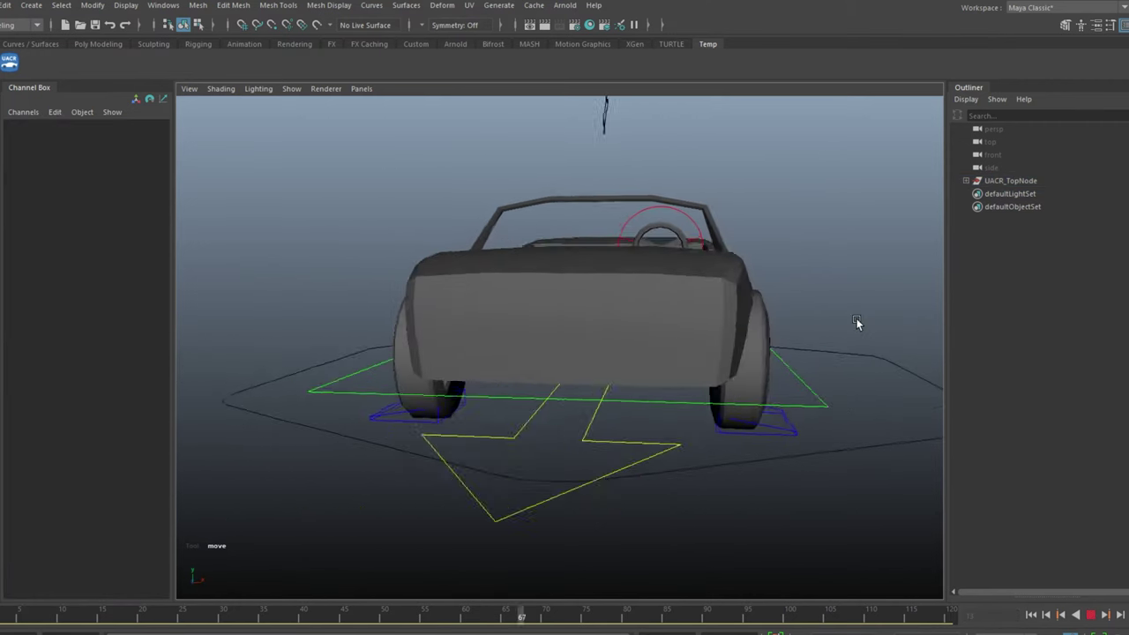
{"action": "key", "text": "alt+v"}
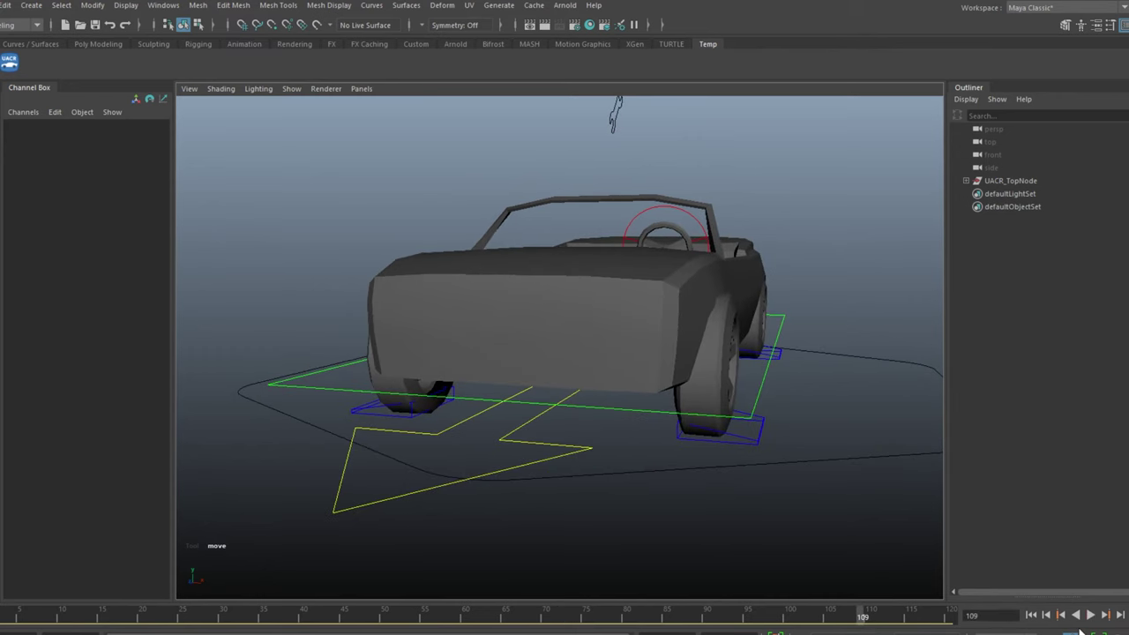
Step: Set the car body control's shake Up Down Amount and Fwd Tilt Amount to 0 and preview the animation
{"action": "left_click", "coordinate": [530, 439]}
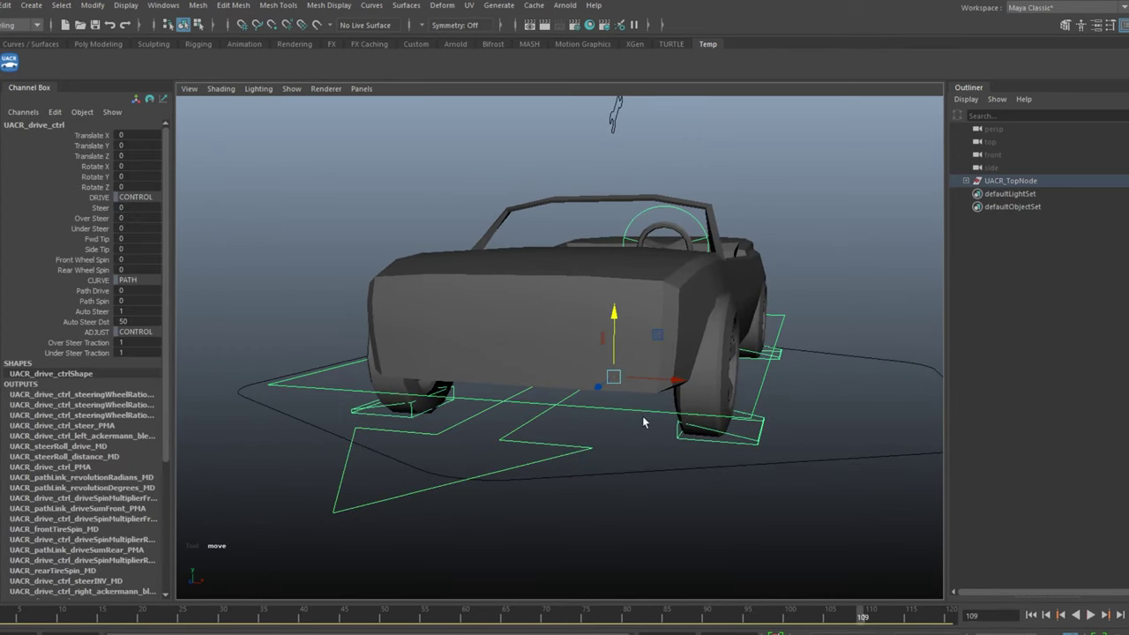
{"action": "left_click", "coordinate": [617, 425]}
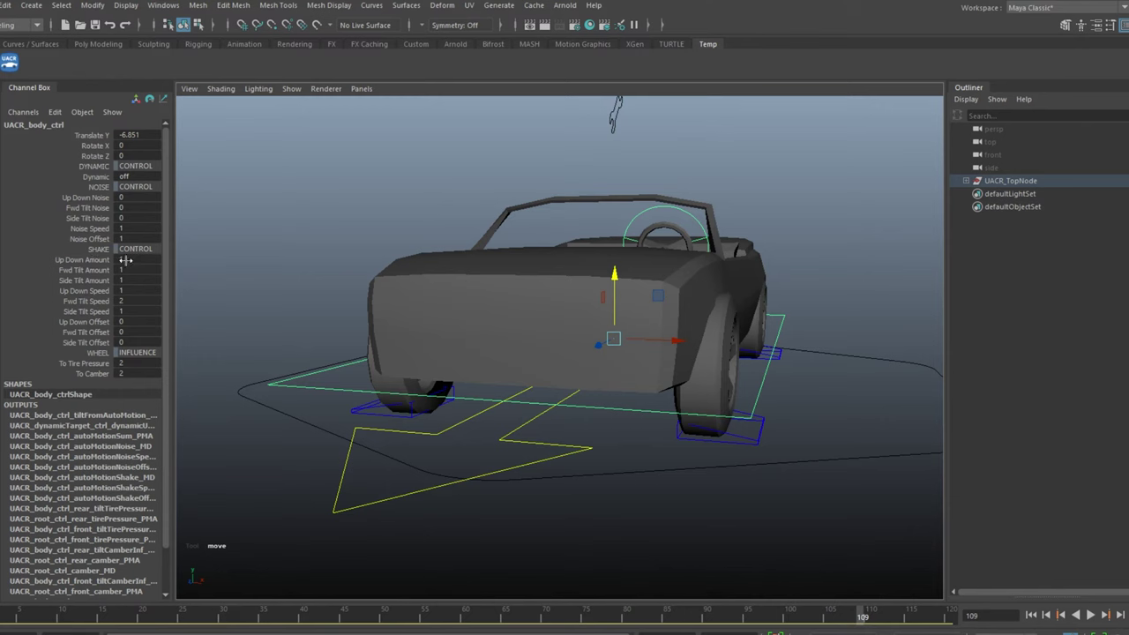
{"action": "left_click", "coordinate": [124, 261]}
{"action": "left_click_drag", "start_coordinate": [123, 270], "coordinate": [124, 261]}
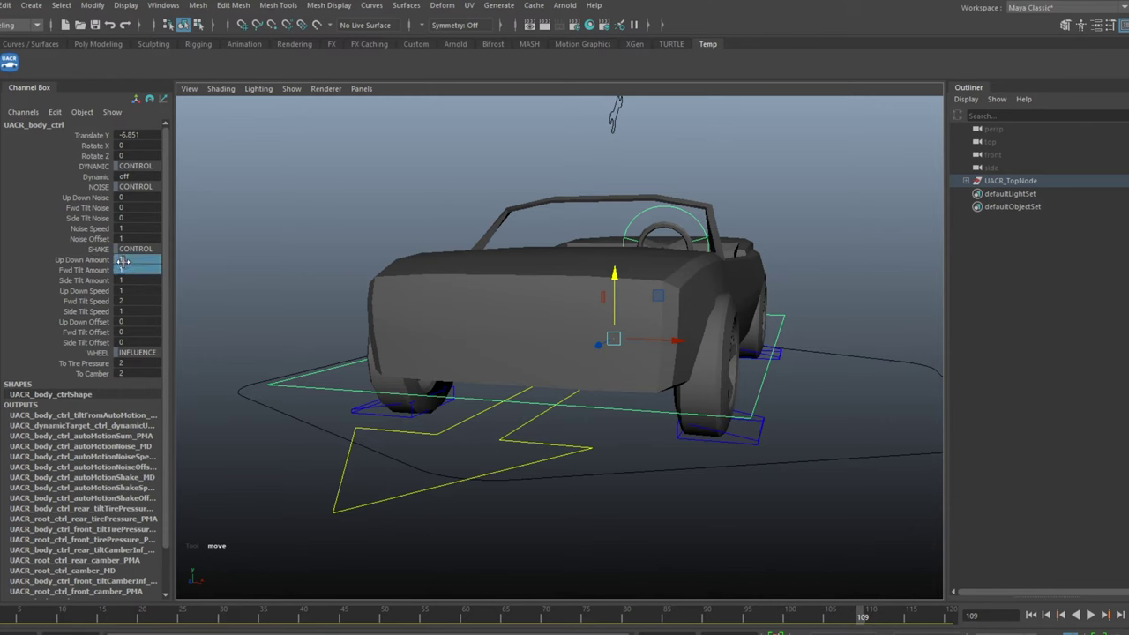
{"action": "type", "text": "0"}
{"action": "key", "text": "Return"}
{"action": "key", "text": "alt+v"}
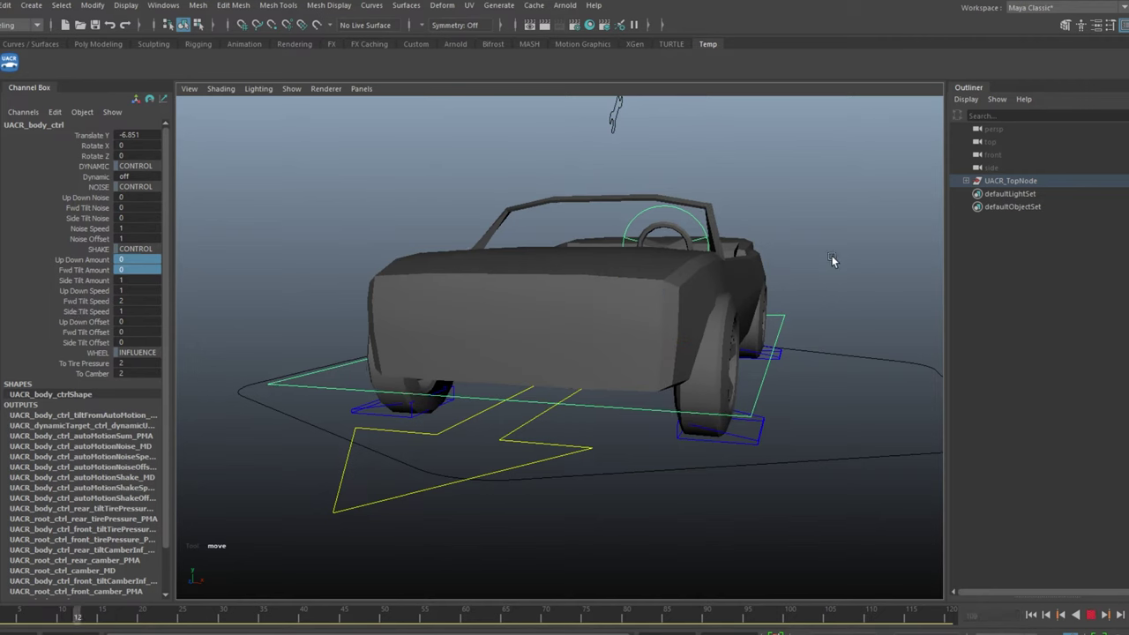
{"action": "key", "text": "alt+v"}
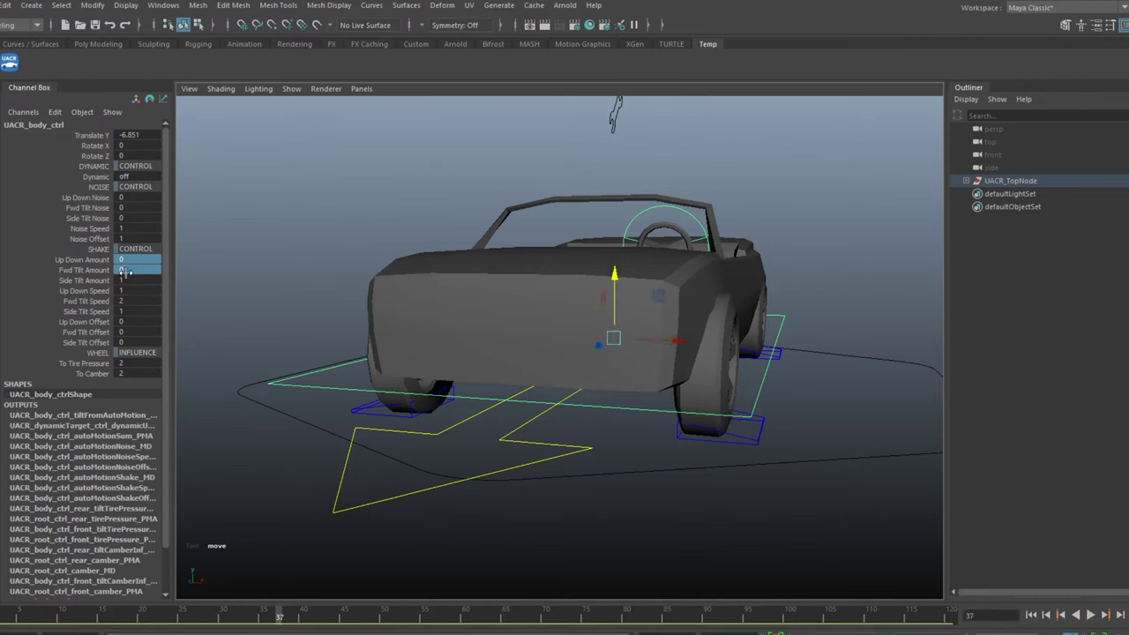
Step: Set the body control's Side Tilt Amount to 5 and play back the shake
{"action": "left_click", "coordinate": [129, 281]}
{"action": "type", "text": "5"}
{"action": "key", "text": "Return"}
{"action": "key", "text": "alt+v"}
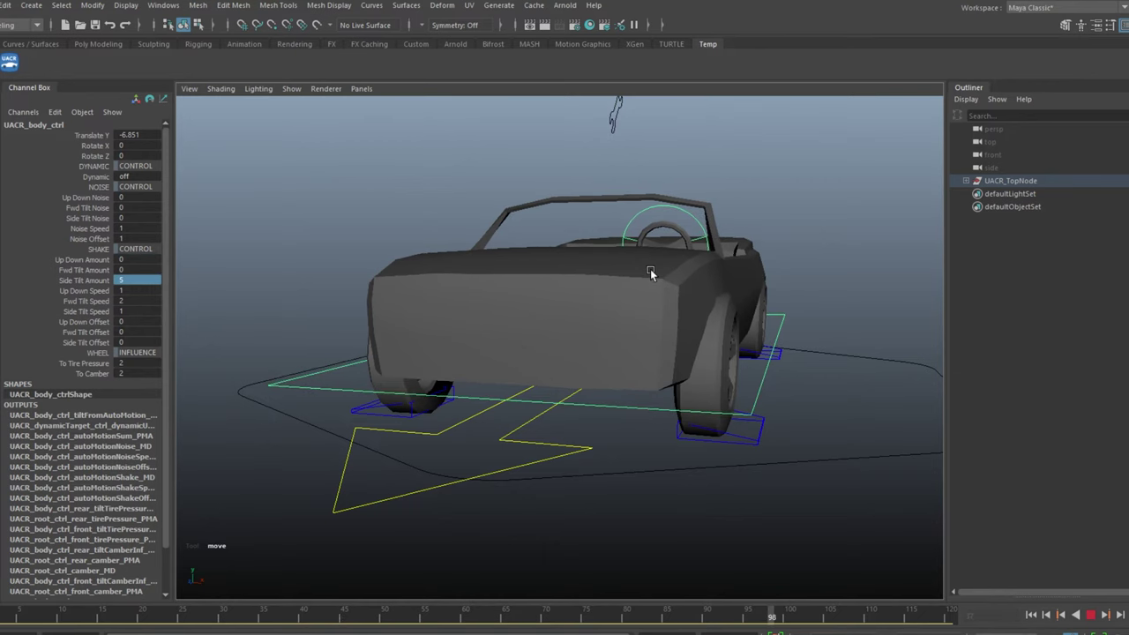
{"action": "key", "text": "alt+v"}
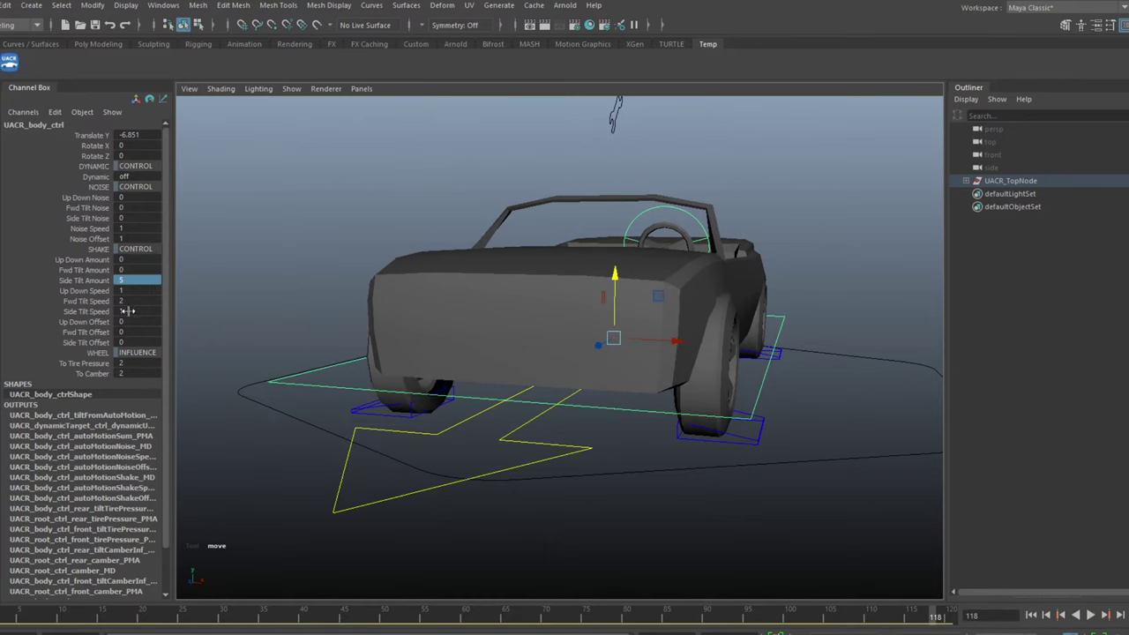
Step: Set the body control's Side Tilt Speed to 5 and play back the faster side shake
{"action": "left_click", "coordinate": [128, 311]}
{"action": "type", "text": "5"}
{"action": "key", "text": "Return"}
{"action": "key", "text": "alt+v"}
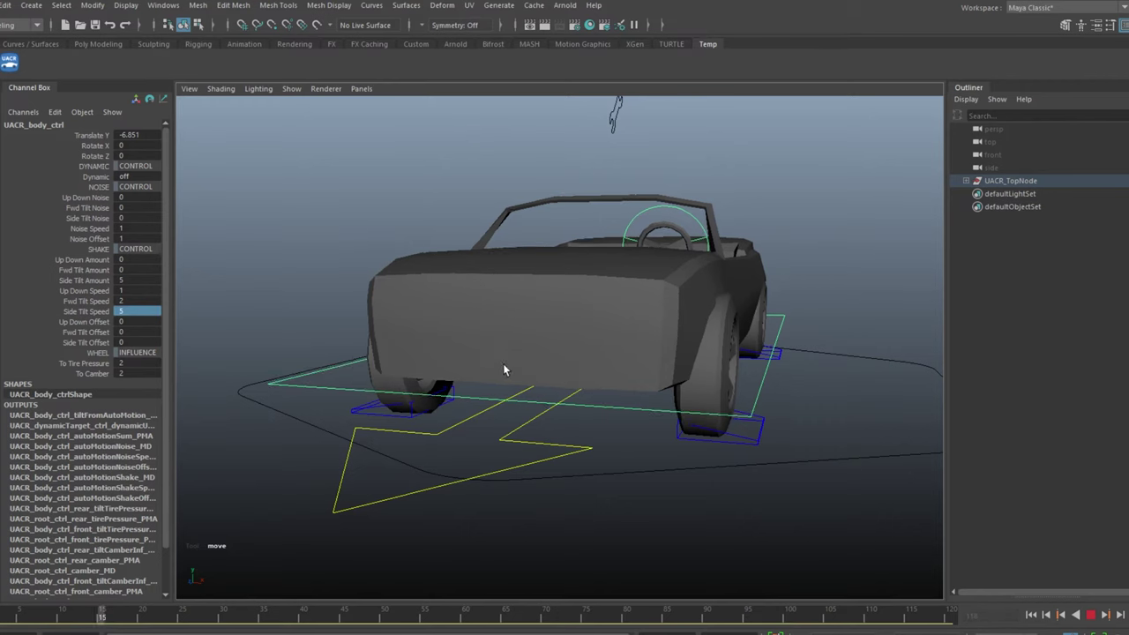
{"action": "key", "text": "alt+v"}
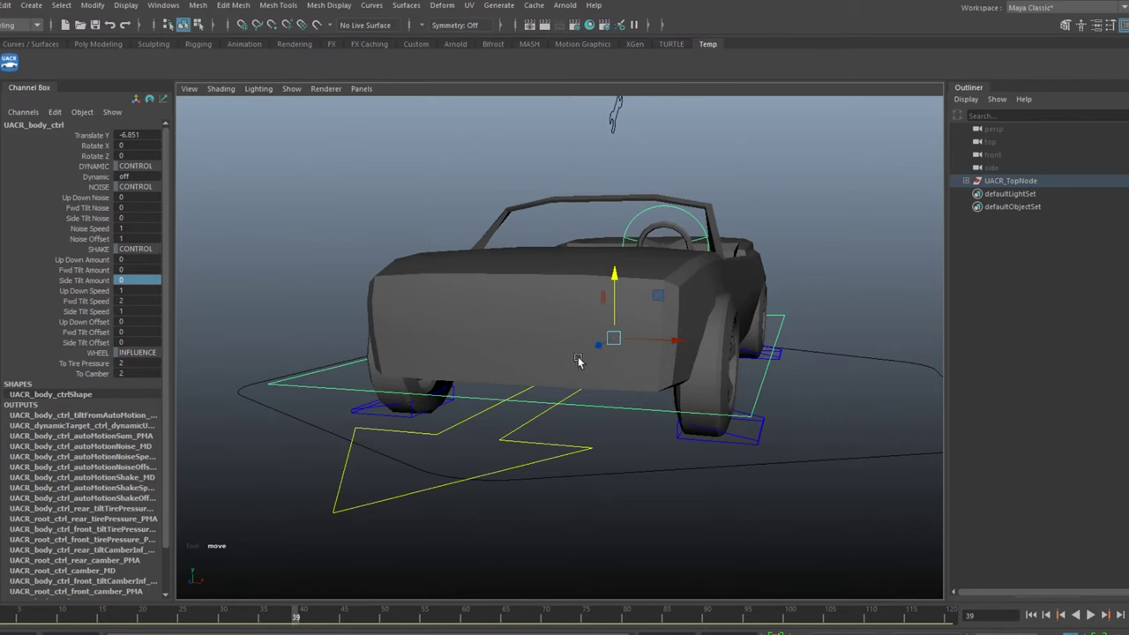
Step: Select the wrench-shaped tuner control above the car and set its Ackermann Inf to 0
{"action": "left_click", "coordinate": [850, 230]}
{"action": "left_click_drag", "start_coordinate": [849, 229], "coordinate": [694, 271], "text": "alt"}
{"action": "left_click_drag", "start_coordinate": [558, 181], "coordinate": [750, 231]}
{"action": "scroll", "coordinate": [676, 197], "scroll_direction": "up", "scroll_amount": 6}
{"action": "scroll", "coordinate": [680, 227], "scroll_direction": "down", "scroll_amount": 5}
{"action": "left_click_drag", "start_coordinate": [668, 244], "coordinate": [629, 229], "text": "alt"}
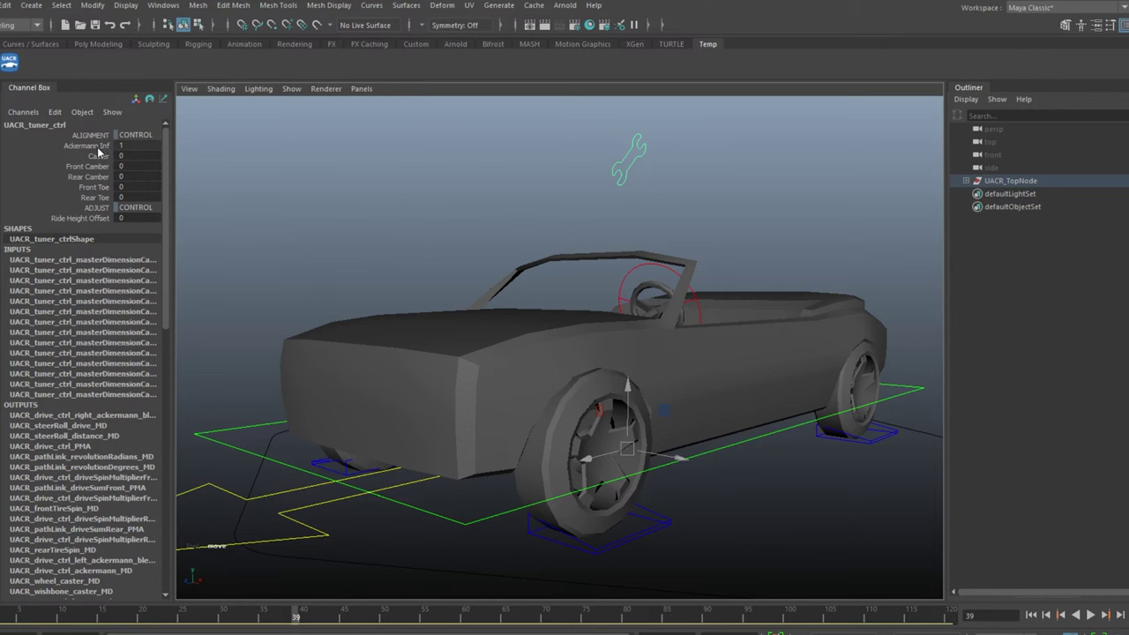
{"action": "left_click", "coordinate": [98, 148]}
{"action": "left_click", "coordinate": [139, 149]}
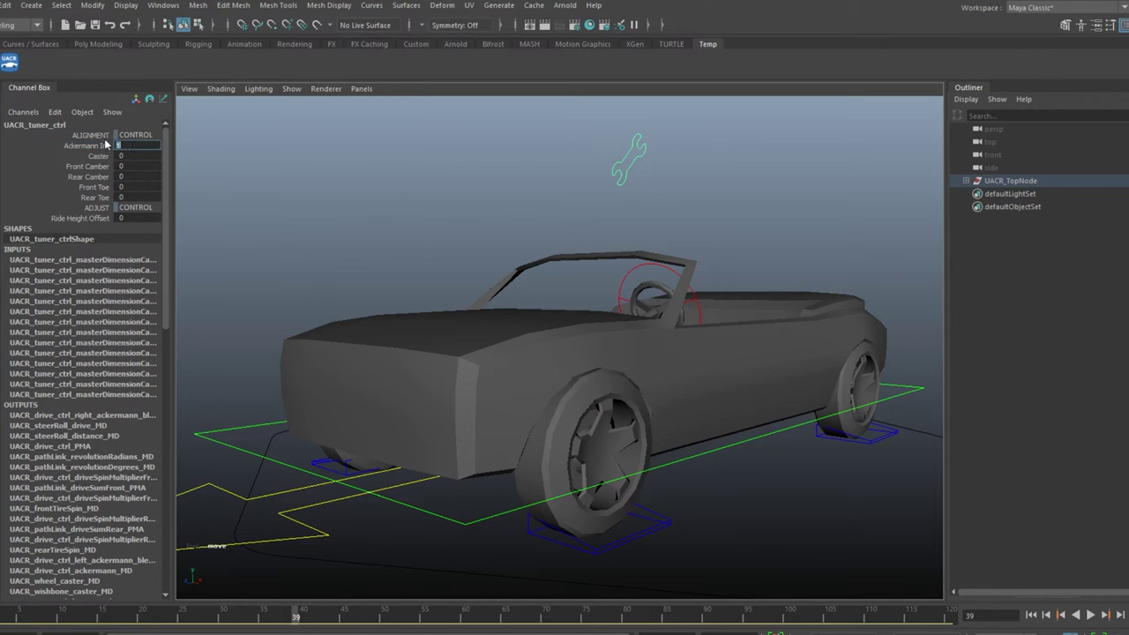
Step: Try rotating the steering wheel control to check how the front wheels turn
{"action": "left_click_drag", "start_coordinate": [415, 205], "coordinate": [454, 210], "text": "alt"}
{"action": "left_click", "coordinate": [615, 278]}
{"action": "key", "text": "e"}
{"action": "left_click_drag", "start_coordinate": [615, 278], "coordinate": [713, 247], "text": "alt"}
{"action": "left_click_drag", "start_coordinate": [716, 330], "coordinate": [719, 231]}
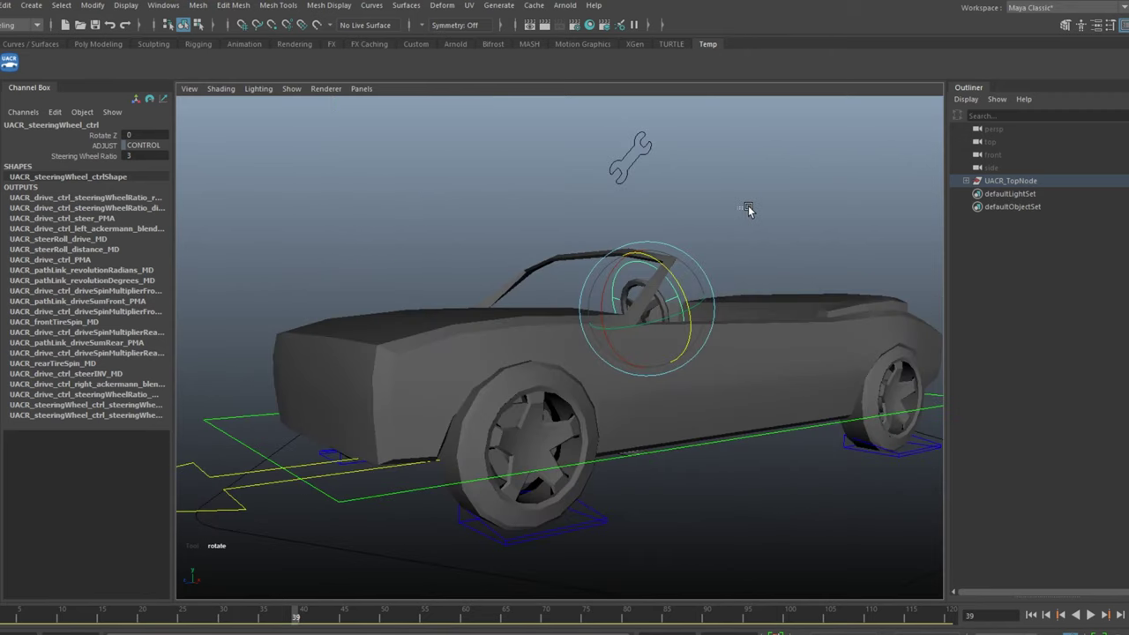
Step: Set Show Proxy to 0 on the root control and reselect the tuner control
{"action": "left_click", "coordinate": [748, 209]}
{"action": "left_click", "coordinate": [385, 561]}
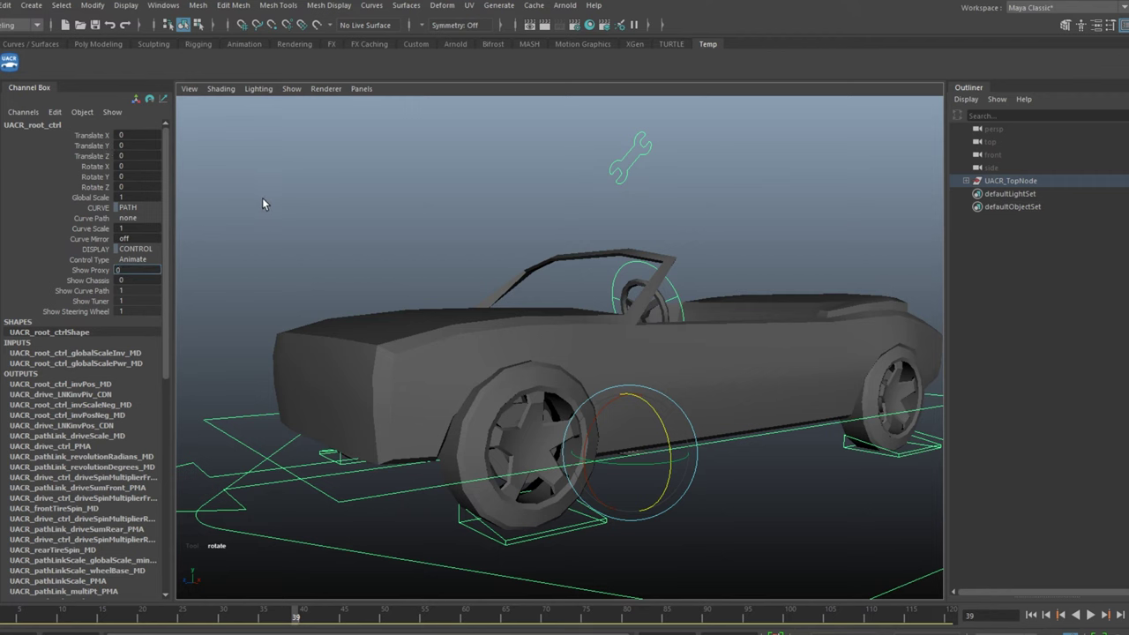
{"action": "left_click", "coordinate": [627, 150]}
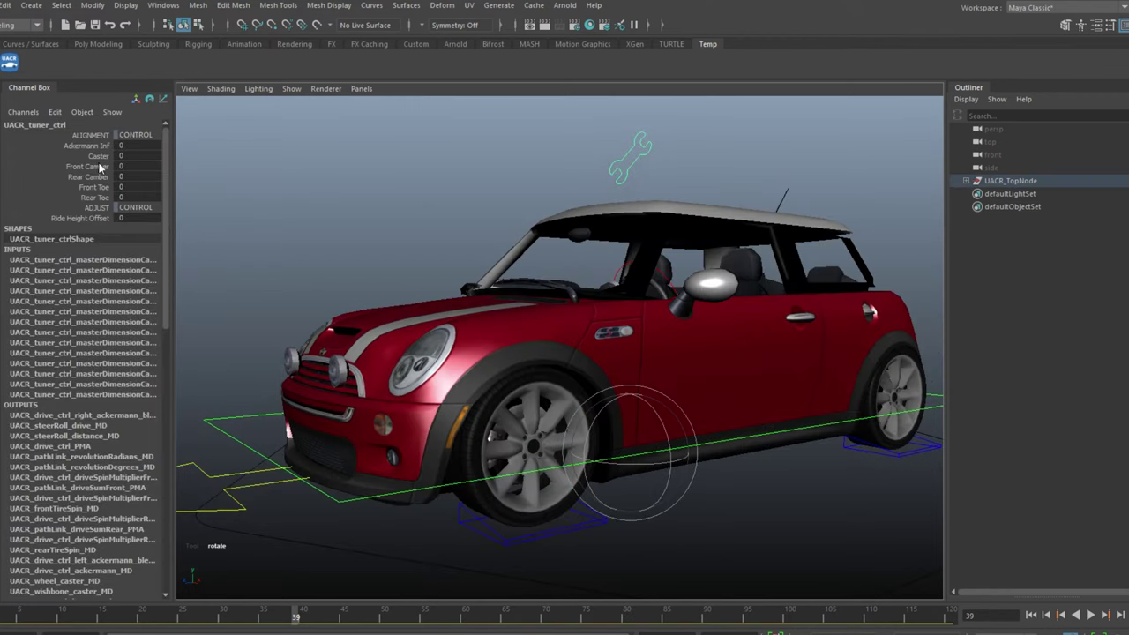
{"action": "left_click_drag", "start_coordinate": [500, 218], "coordinate": [653, 277], "text": "alt"}
Step: Hide newcoopers1:polySurface131 and the UACR_ParentYourMeshHere group inside UACR_Render, and expand UACR_Chassis
{"action": "left_click", "coordinate": [966, 181]}
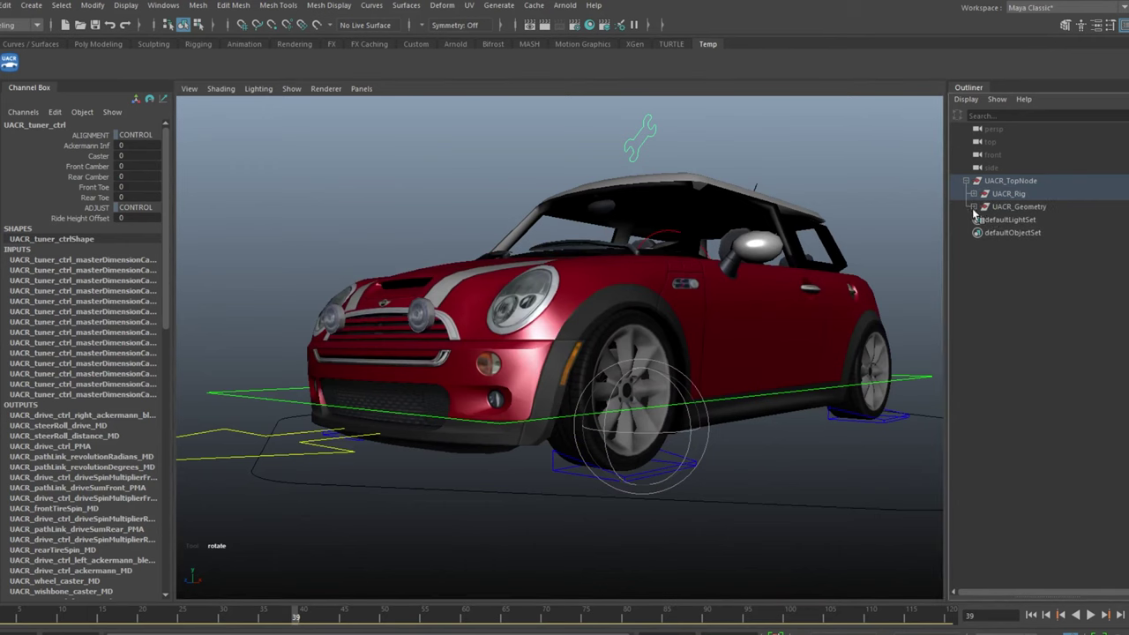
{"action": "left_click", "coordinate": [974, 194]}
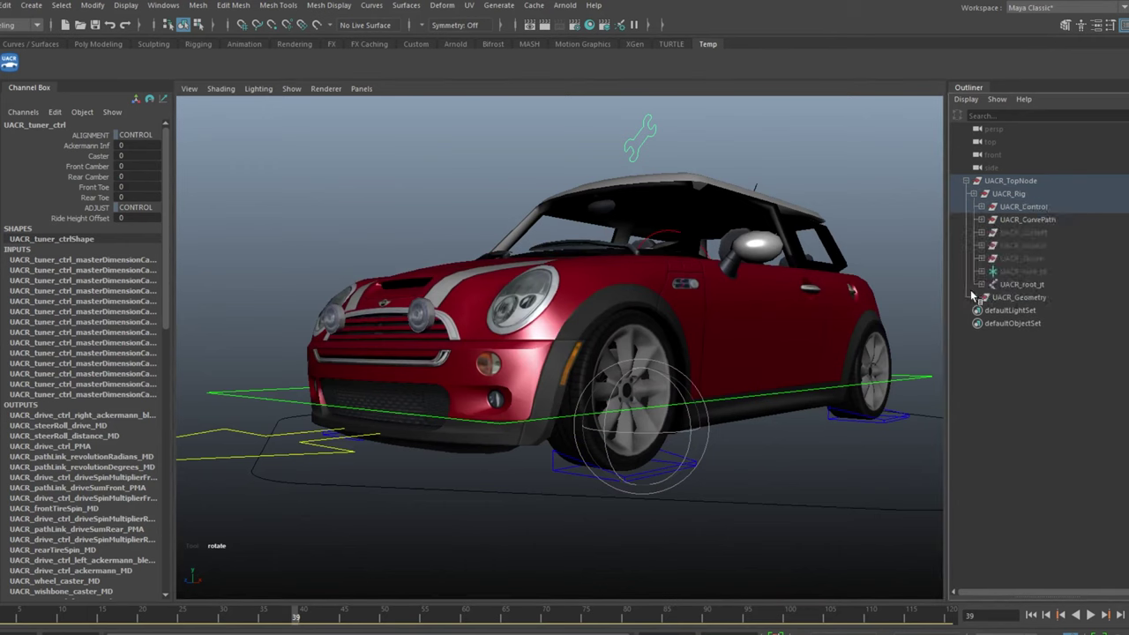
{"action": "left_click", "coordinate": [974, 194]}
{"action": "left_click", "coordinate": [972, 206]}
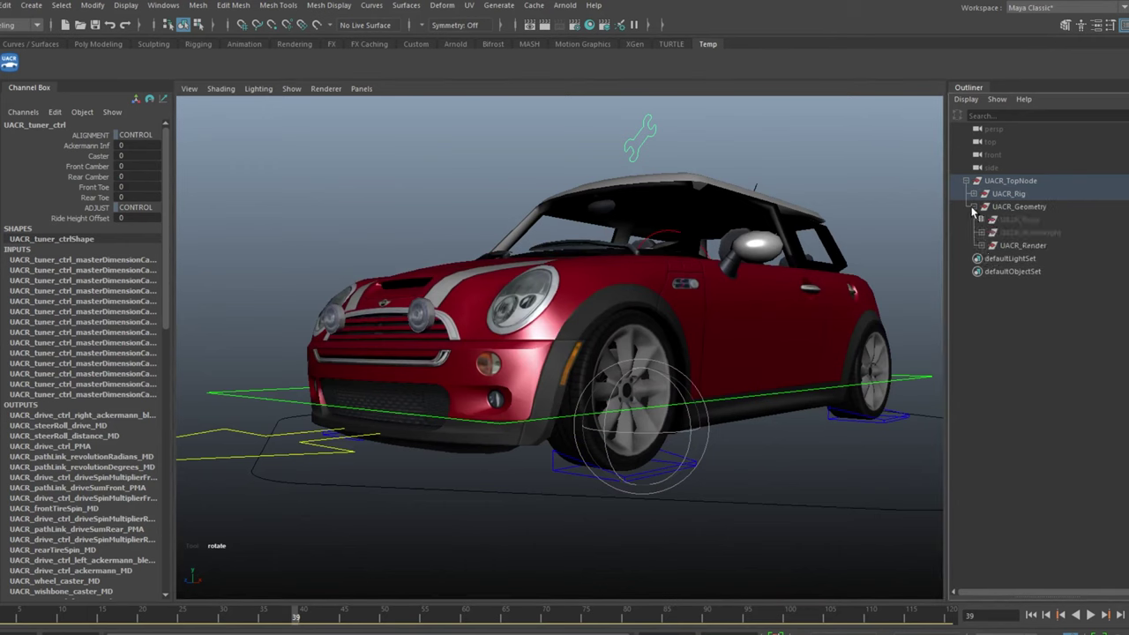
{"action": "left_click", "coordinate": [981, 246]}
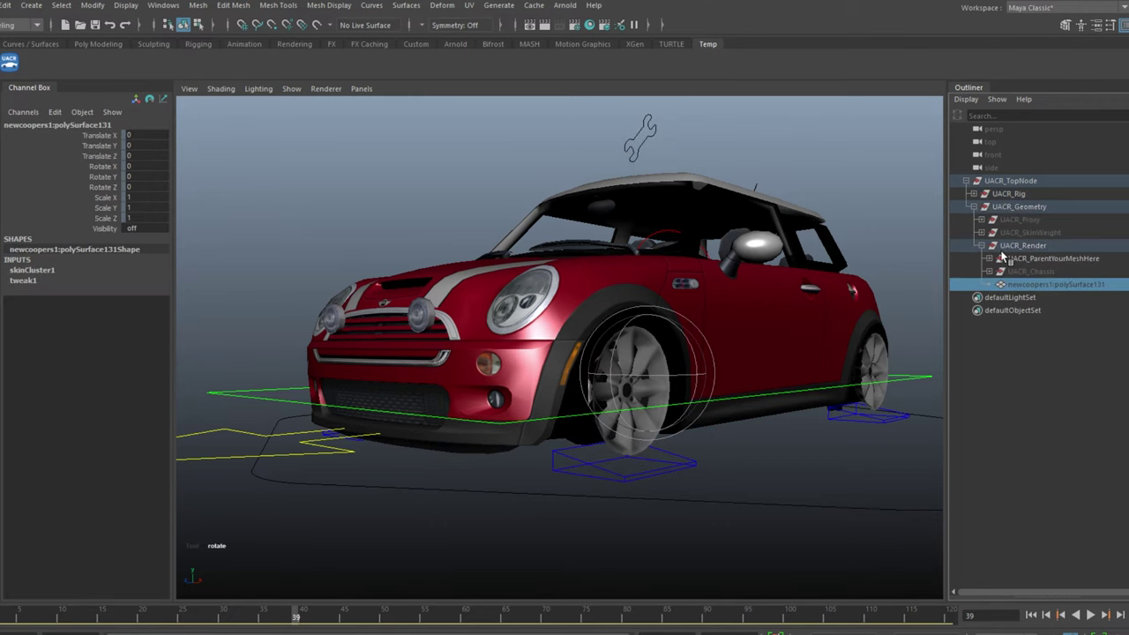
{"action": "left_click", "coordinate": [1026, 260]}
{"action": "key", "text": "ctrl+h"}
{"action": "left_click", "coordinate": [990, 272]}
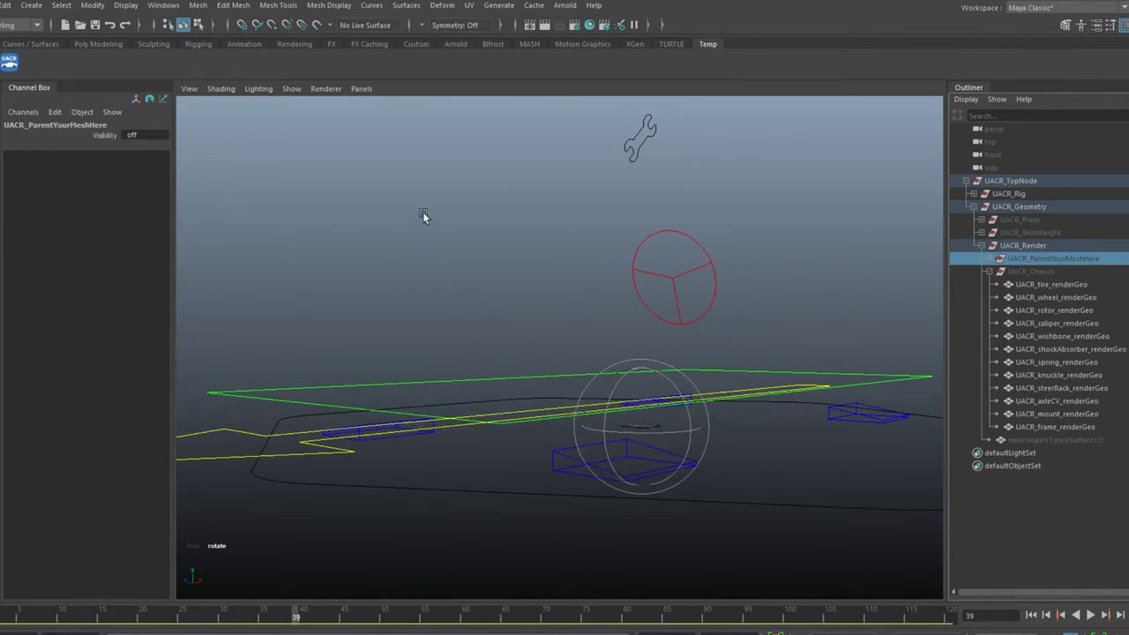
Step: Turn on Show Chassis on the root control to display the chassis geometry
{"action": "left_click", "coordinate": [384, 451]}
{"action": "left_click_drag", "start_coordinate": [384, 451], "coordinate": [223, 362]}
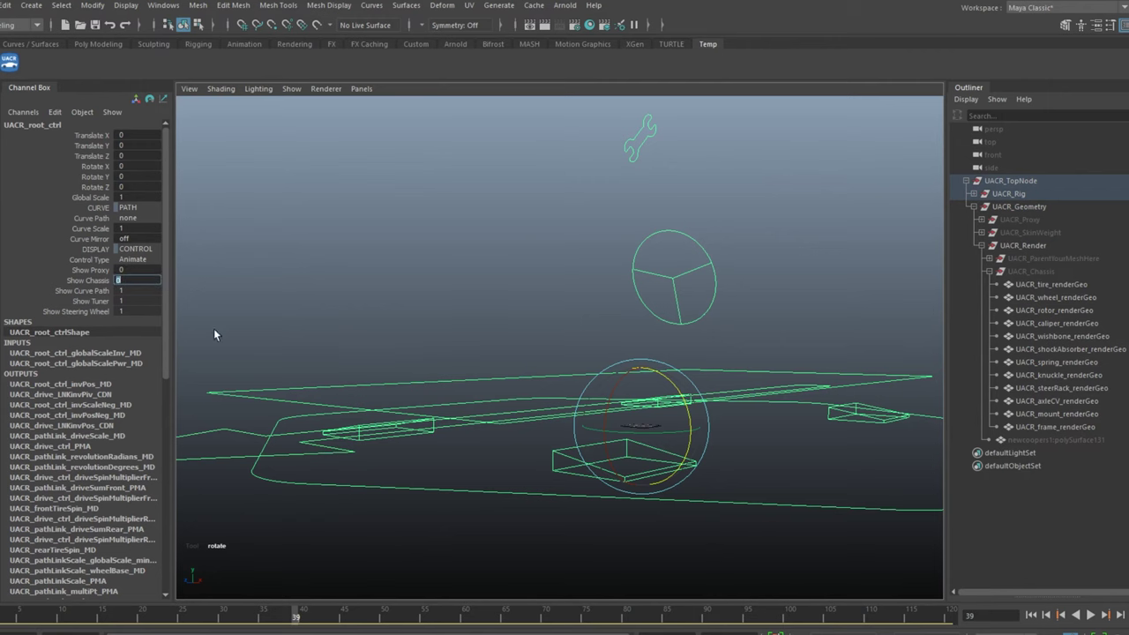
{"action": "left_click", "coordinate": [512, 318]}
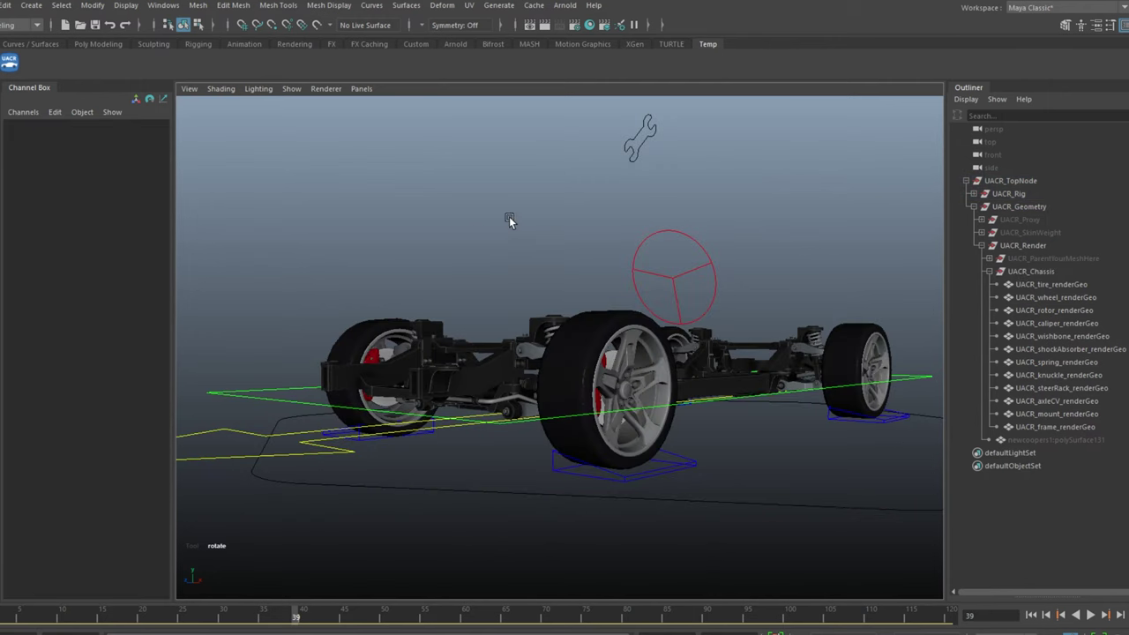
Step: Adjust the tuner control's Caster to about 5.9 while viewing the front wheel suspension from the inner side
{"action": "left_click", "coordinate": [636, 144]}
{"action": "left_click_drag", "start_coordinate": [636, 150], "coordinate": [442, 341], "text": "alt"}
{"action": "middle_click_drag", "start_coordinate": [442, 342], "coordinate": [533, 418], "text": "alt"}
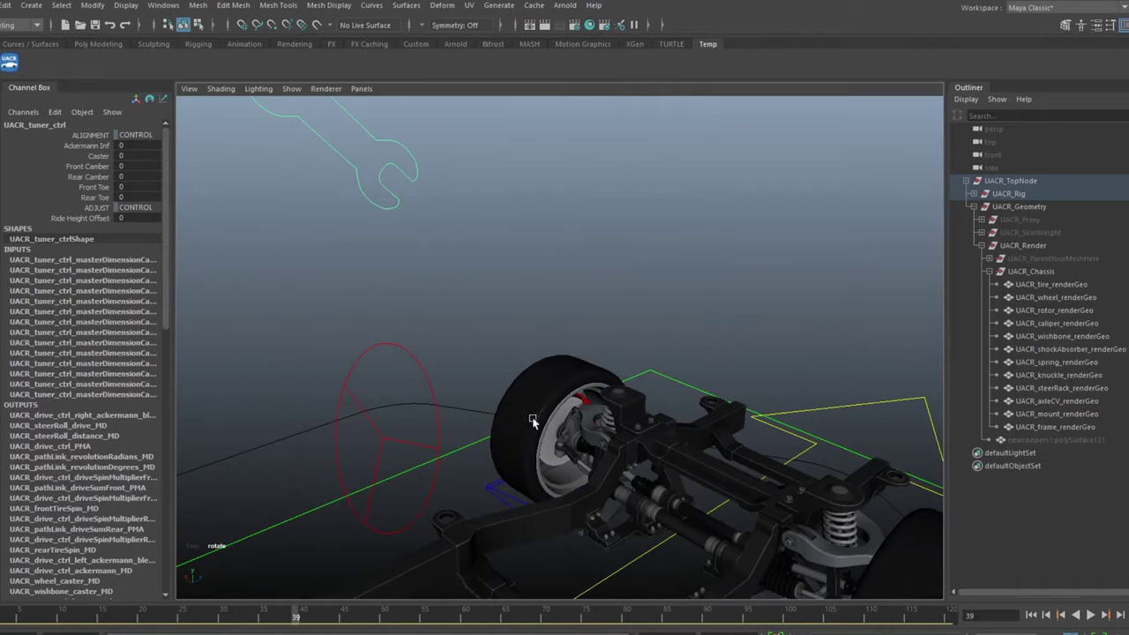
{"action": "scroll", "coordinate": [597, 306], "scroll_direction": "up", "scroll_amount": 5}
{"action": "left_click_drag", "start_coordinate": [597, 305], "coordinate": [515, 382], "text": "alt"}
{"action": "middle_click_drag", "start_coordinate": [515, 382], "coordinate": [502, 375], "text": "alt"}
{"action": "left_click_drag", "start_coordinate": [502, 375], "coordinate": [486, 386], "text": "alt"}
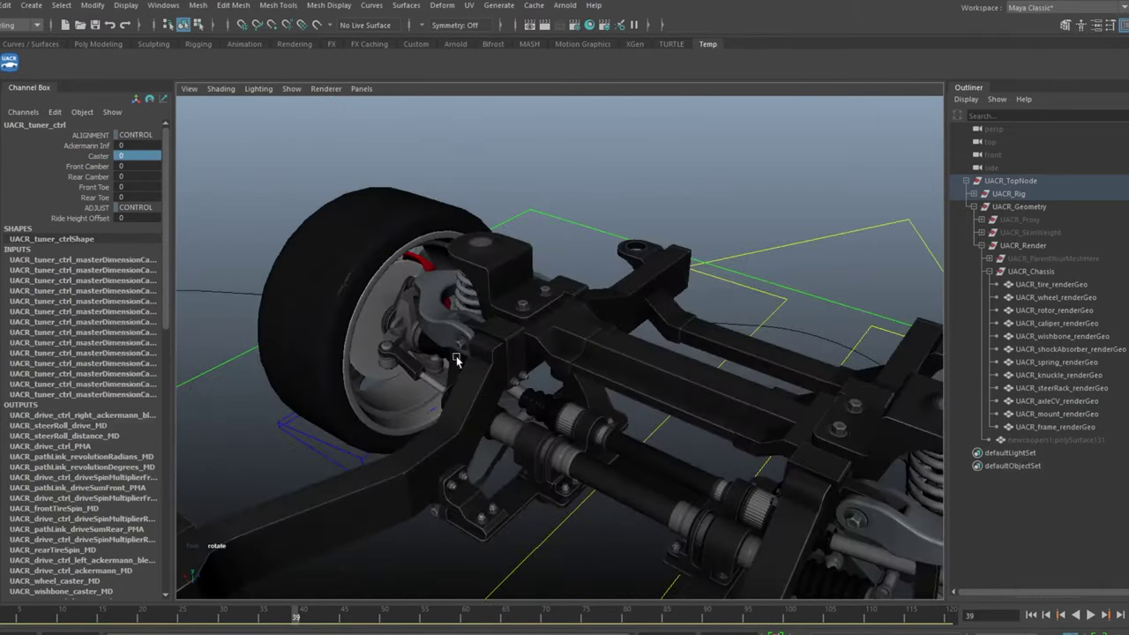
{"action": "left_click_drag", "start_coordinate": [527, 333], "coordinate": [619, 297], "text": "alt"}
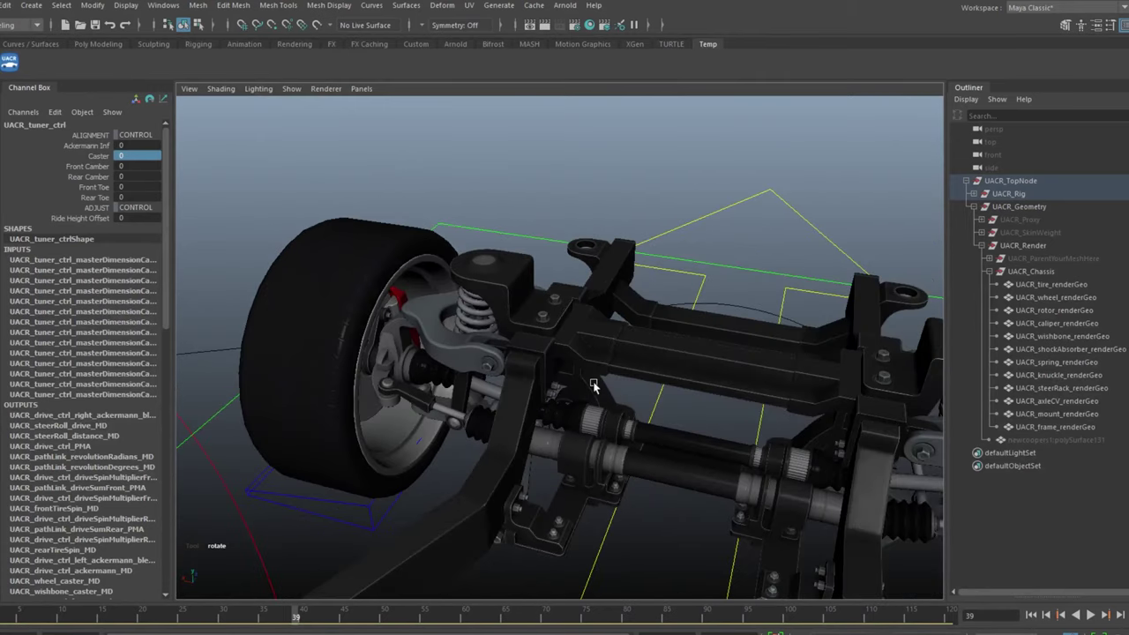
{"action": "left_click_drag", "start_coordinate": [593, 385], "coordinate": [478, 325], "text": "alt"}
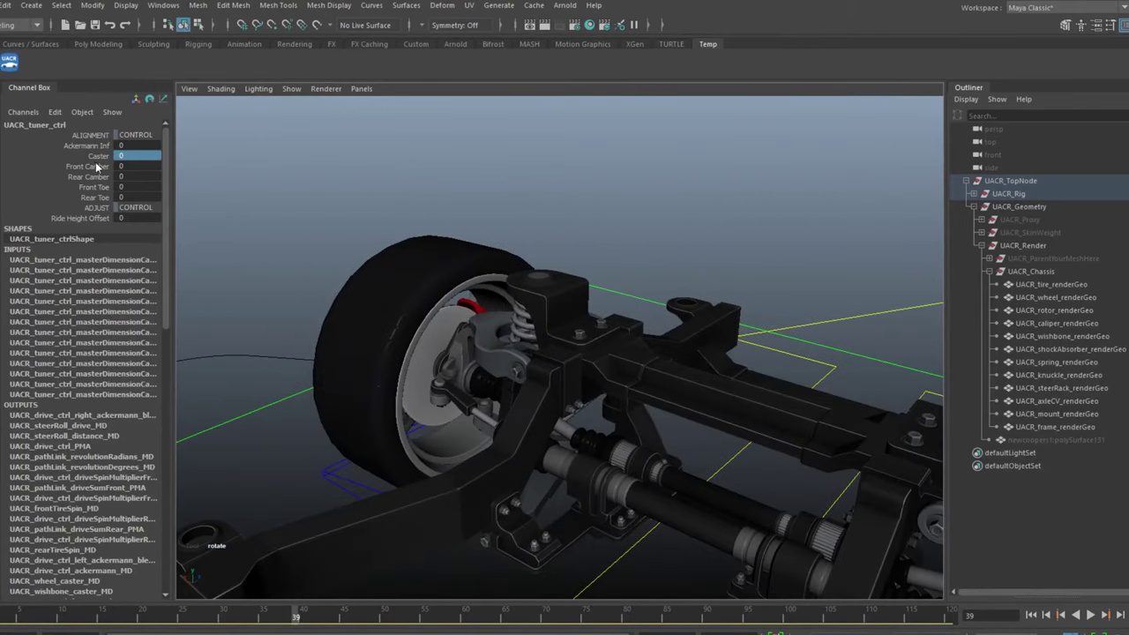
{"action": "left_click", "coordinate": [99, 155]}
{"action": "left_click_drag", "start_coordinate": [404, 305], "coordinate": [407, 327], "text": "alt"}
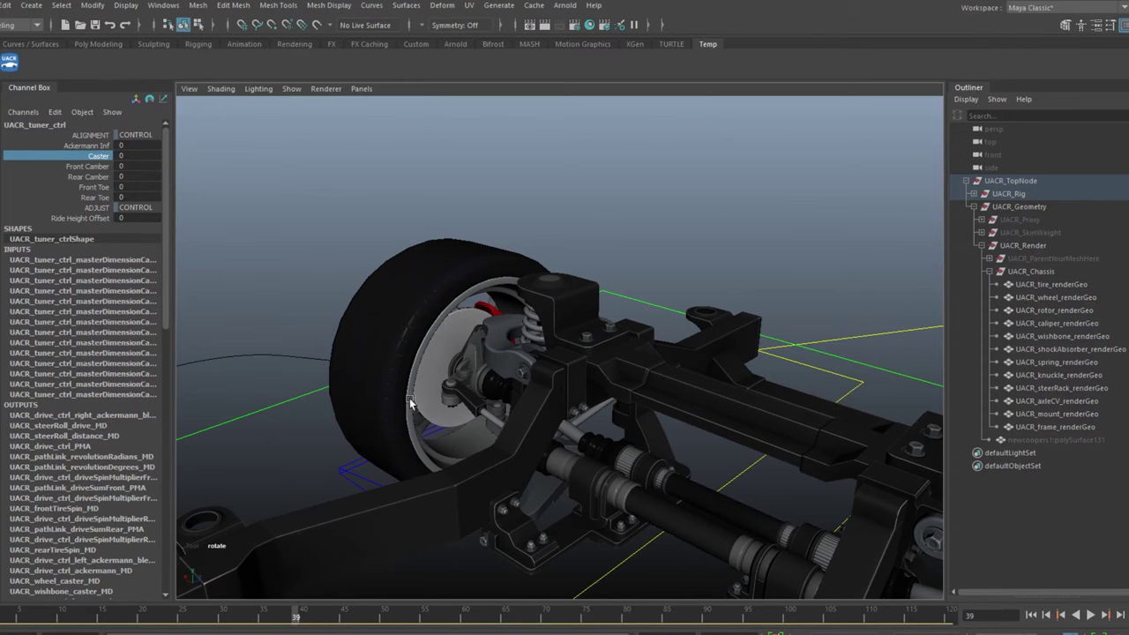
{"action": "middle_click_drag", "start_coordinate": [410, 401], "coordinate": [468, 402]}
Step: Try a further Caster adjustment while viewing the wheel knuckle up close, and undo it
{"action": "left_click_drag", "start_coordinate": [503, 335], "coordinate": [570, 283], "text": "alt"}
{"action": "scroll", "coordinate": [533, 332], "scroll_direction": "up", "scroll_amount": 5}
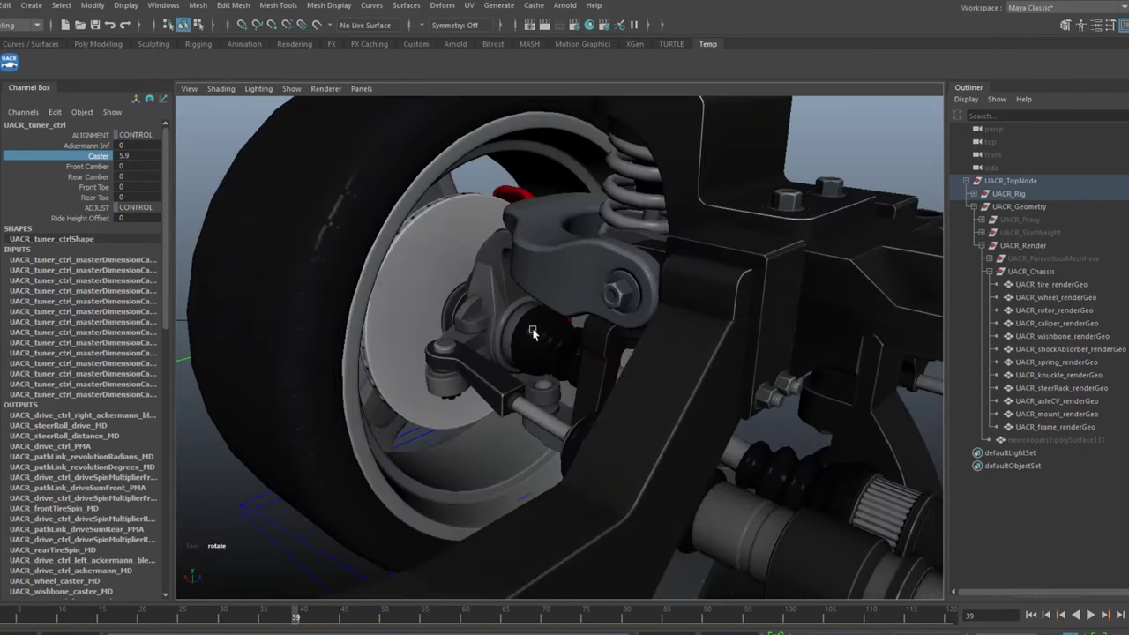
{"action": "left_click_drag", "start_coordinate": [532, 332], "coordinate": [539, 226], "text": "alt"}
{"action": "left_click_drag", "start_coordinate": [584, 387], "coordinate": [614, 372], "text": "alt"}
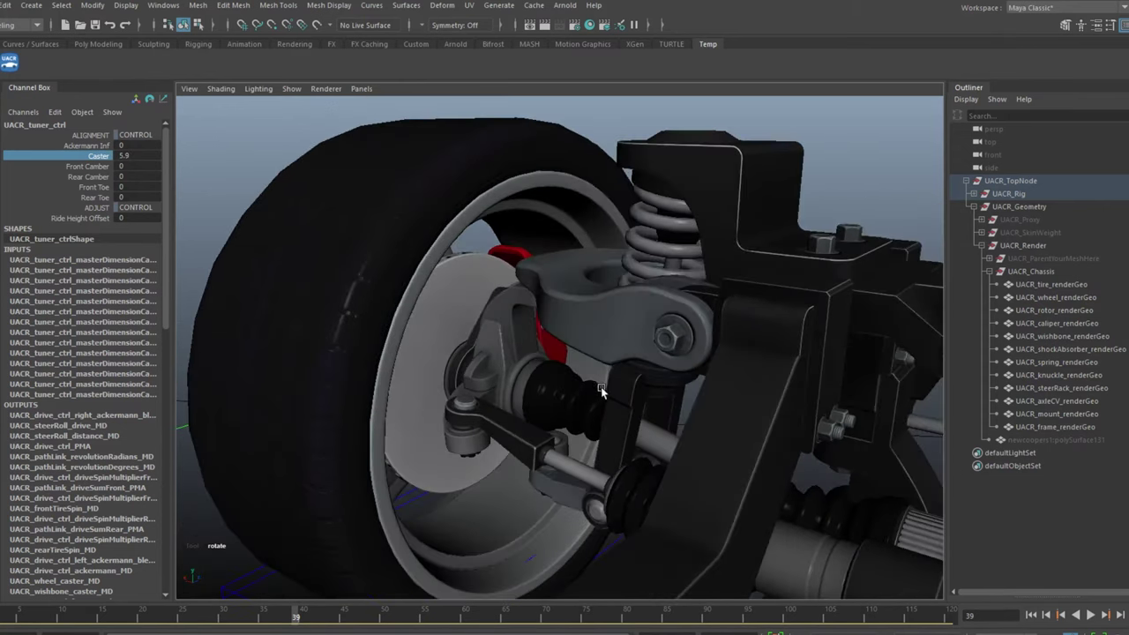
{"action": "middle_click_drag", "start_coordinate": [603, 391], "coordinate": [651, 401]}
{"action": "left_click_drag", "start_coordinate": [646, 400], "coordinate": [552, 413], "text": "alt"}
{"action": "key", "text": "ctrl+z"}
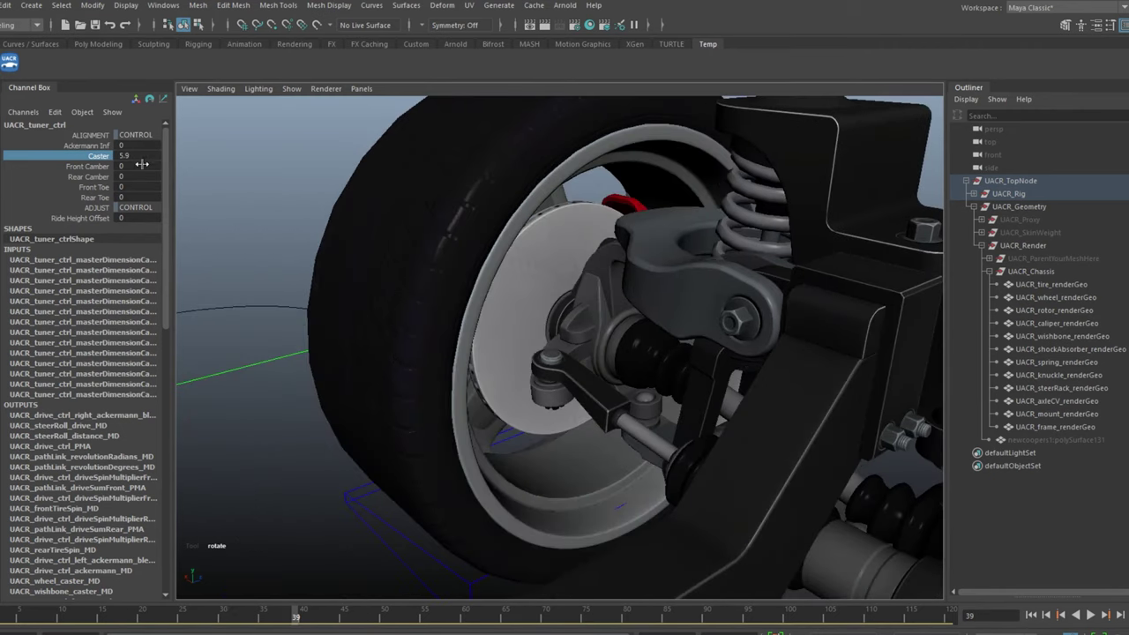
Step: Set the tuner control's Caster to 6
{"action": "left_click", "coordinate": [136, 157]}
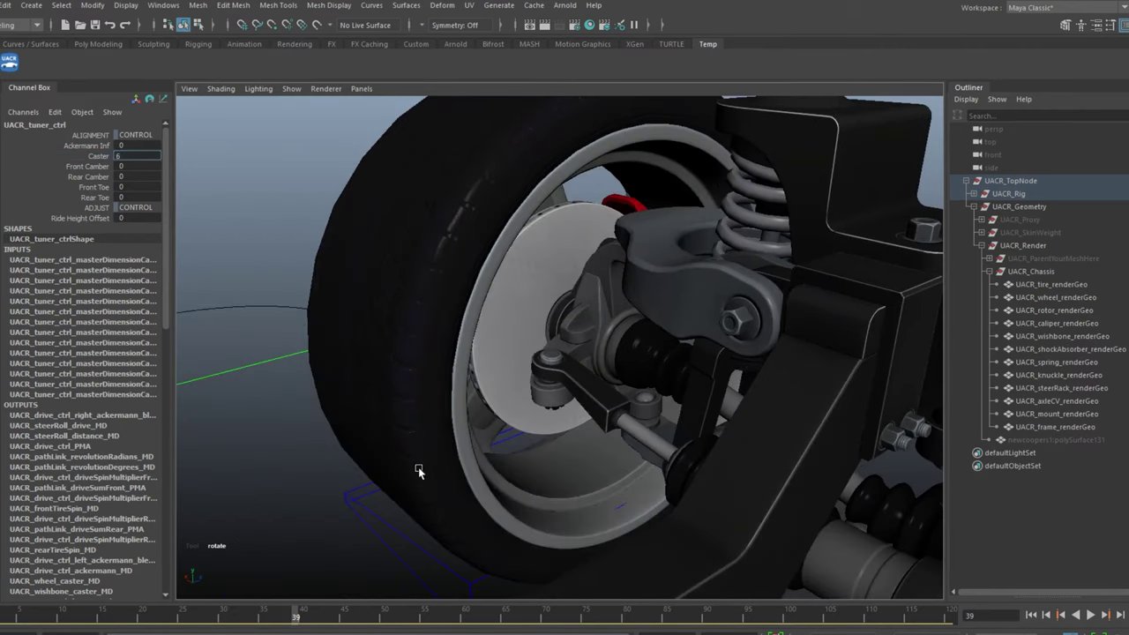
{"action": "left_click_drag", "start_coordinate": [571, 401], "coordinate": [572, 329], "text": "alt"}
Step: Adjust Steer on the drive control to 26 and view the turned front wheels from the front
{"action": "left_click", "coordinate": [679, 411]}
{"action": "scroll", "coordinate": [602, 350], "scroll_direction": "up", "scroll_amount": 4}
{"action": "middle_click_drag", "start_coordinate": [414, 476], "coordinate": [650, 500]}
{"action": "left_click_drag", "start_coordinate": [650, 500], "coordinate": [677, 459], "text": "alt"}
{"action": "scroll", "coordinate": [671, 441], "scroll_direction": "down", "scroll_amount": 5}
{"action": "left_click_drag", "start_coordinate": [645, 366], "coordinate": [457, 468], "text": "alt"}
{"action": "middle_click_drag", "start_coordinate": [457, 467], "coordinate": [402, 464]}
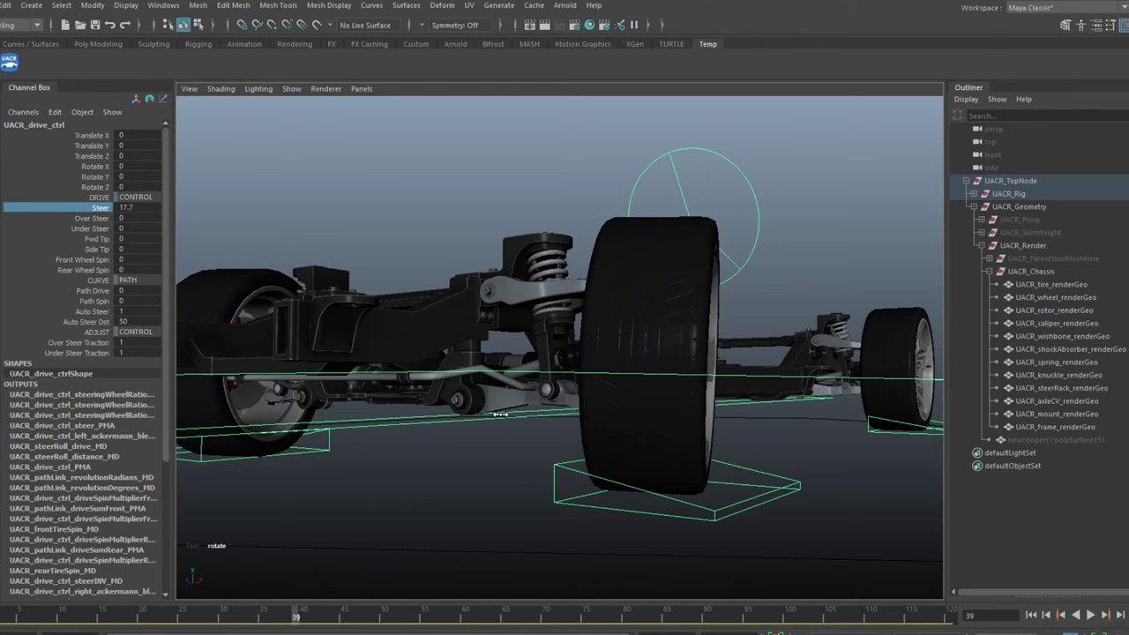
{"action": "left_click_drag", "start_coordinate": [495, 375], "coordinate": [554, 370], "text": "alt"}
{"action": "left_click_drag", "start_coordinate": [669, 260], "coordinate": [691, 349], "text": "alt"}
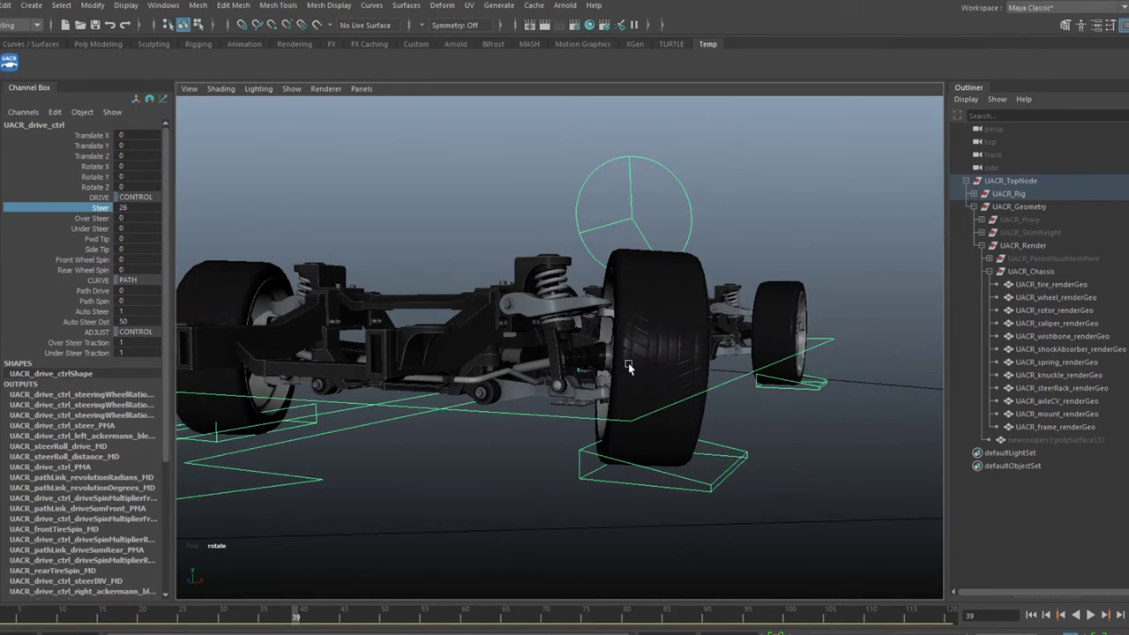
{"action": "left_click_drag", "start_coordinate": [629, 367], "coordinate": [608, 402], "text": "alt"}
{"action": "left_click_drag", "start_coordinate": [642, 360], "coordinate": [635, 348], "text": "alt"}
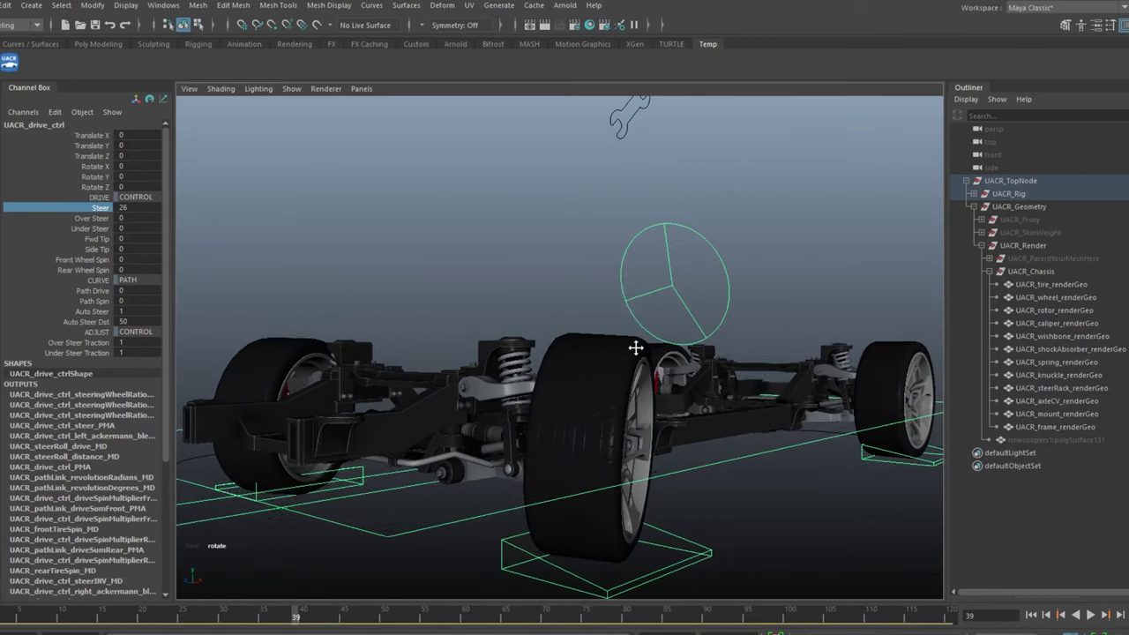
Step: Set the tuner control's Caster to 0 and view the steered front wheels again
{"action": "left_click", "coordinate": [620, 125]}
{"action": "type", "text": "0"}
{"action": "key", "text": "Return"}
{"action": "left_click_drag", "start_coordinate": [494, 229], "coordinate": [578, 165], "text": "alt"}
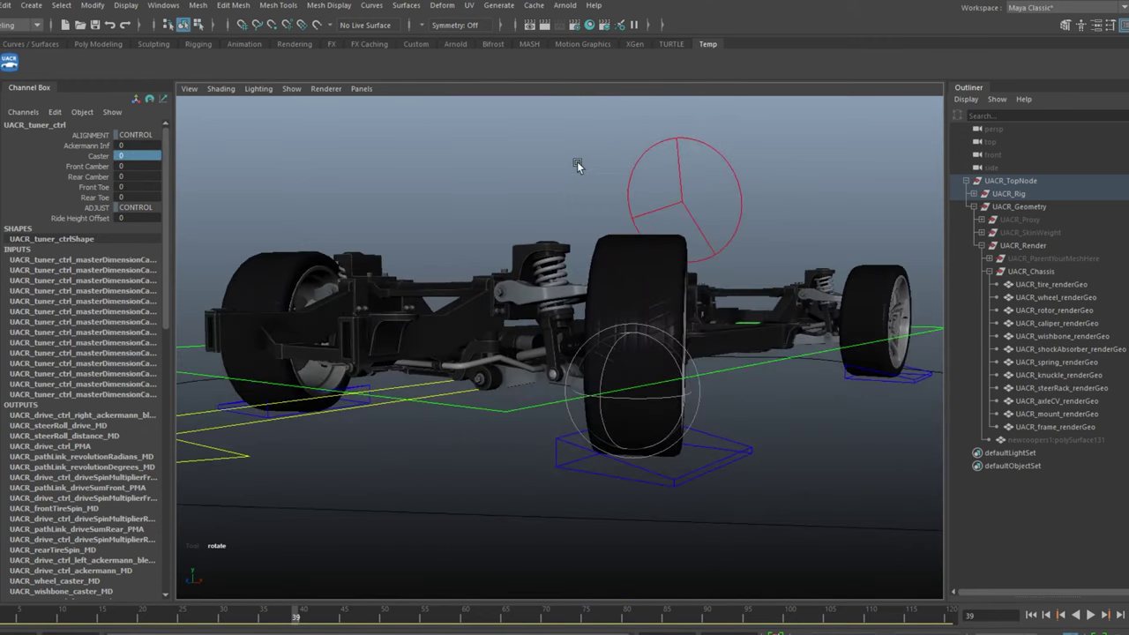
{"action": "left_click", "coordinate": [631, 280]}
{"action": "left_click_drag", "start_coordinate": [632, 279], "coordinate": [425, 441], "text": "alt"}
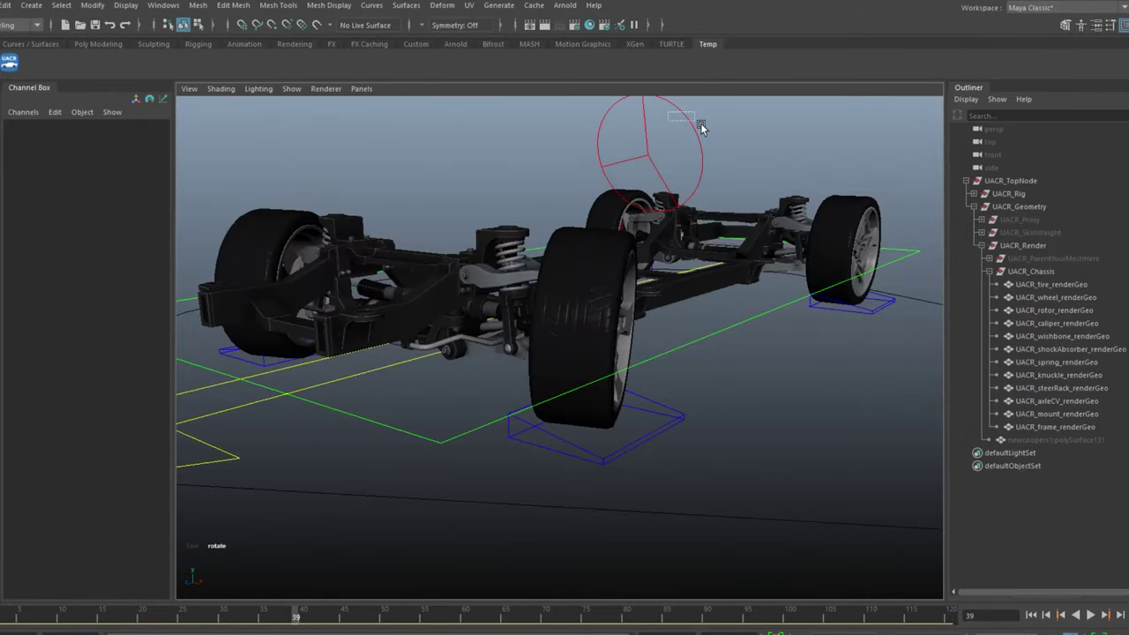
Step: Select the steering wheel control and set its Rotate Z to 0
{"action": "left_click", "coordinate": [682, 117]}
{"action": "right_click_drag", "start_coordinate": [682, 117], "coordinate": [728, 128], "text": "alt"}
{"action": "middle_click_drag", "start_coordinate": [728, 128], "coordinate": [706, 226], "text": "alt"}
{"action": "left_click_drag", "start_coordinate": [706, 226], "coordinate": [663, 221], "text": "alt"}
{"action": "left_click_drag", "start_coordinate": [747, 178], "coordinate": [653, 325]}
{"action": "left_click", "coordinate": [477, 519]}
{"action": "middle_click_drag", "start_coordinate": [649, 483], "coordinate": [675, 387], "text": "alt"}
{"action": "left_click_drag", "start_coordinate": [681, 389], "coordinate": [705, 317]}
{"action": "left_click", "coordinate": [691, 407]}
{"action": "left_click", "coordinate": [703, 196]}
{"action": "type", "text": "0"}
{"action": "key", "text": "Return"}
{"action": "scroll", "coordinate": [544, 190], "scroll_direction": "down", "scroll_amount": 5}
{"action": "middle_click_drag", "start_coordinate": [544, 190], "coordinate": [611, 242], "text": "alt"}
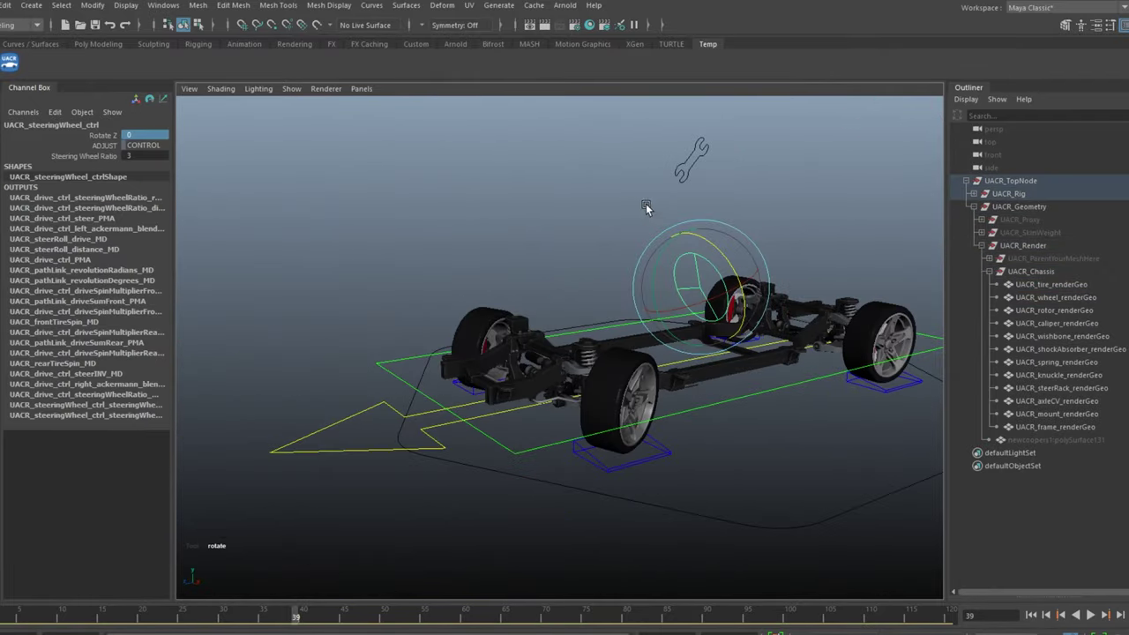
Step: Set the drive control's Steer to 0 to straighten the front wheels
{"action": "left_click", "coordinate": [351, 420]}
{"action": "left_click", "coordinate": [131, 206]}
{"action": "type", "text": "0"}
{"action": "key", "text": "Return"}
Step: Try negative camber on the tuner control, lowering Front Camber and Rear Camber together to -9.12
{"action": "left_click_drag", "start_coordinate": [648, 330], "coordinate": [696, 312], "text": "alt"}
{"action": "middle_click_drag", "start_coordinate": [696, 312], "coordinate": [670, 393], "text": "alt"}
{"action": "scroll", "coordinate": [617, 283], "scroll_direction": "up", "scroll_amount": 3}
{"action": "left_click", "coordinate": [544, 140]}
{"action": "left_click_drag", "start_coordinate": [605, 172], "coordinate": [663, 194], "text": "alt"}
{"action": "left_click", "coordinate": [626, 157]}
{"action": "left_click", "coordinate": [620, 151]}
{"action": "middle_click_drag", "start_coordinate": [663, 194], "coordinate": [587, 364], "text": "alt"}
{"action": "scroll", "coordinate": [587, 364], "scroll_direction": "up", "scroll_amount": 2}
{"action": "left_click_drag", "start_coordinate": [587, 365], "coordinate": [618, 353], "text": "alt"}
{"action": "left_click", "coordinate": [85, 168]}
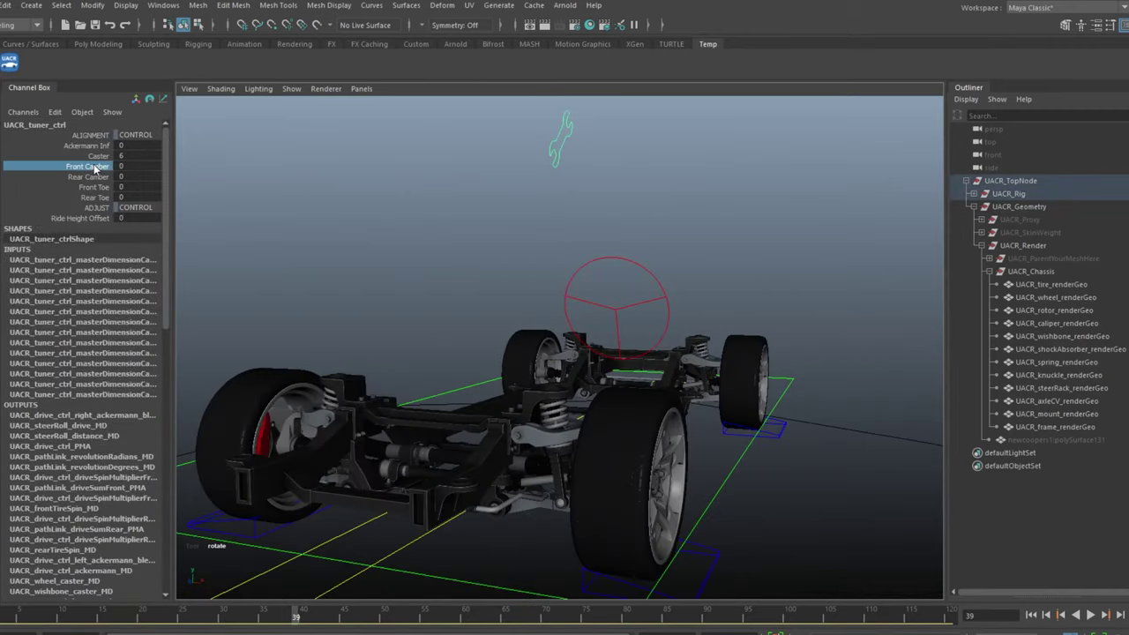
{"action": "middle_click_drag", "start_coordinate": [744, 199], "coordinate": [618, 243]}
{"action": "left_click_drag", "start_coordinate": [617, 243], "coordinate": [683, 244], "text": "alt"}
{"action": "middle_click_drag", "start_coordinate": [759, 231], "coordinate": [710, 228]}
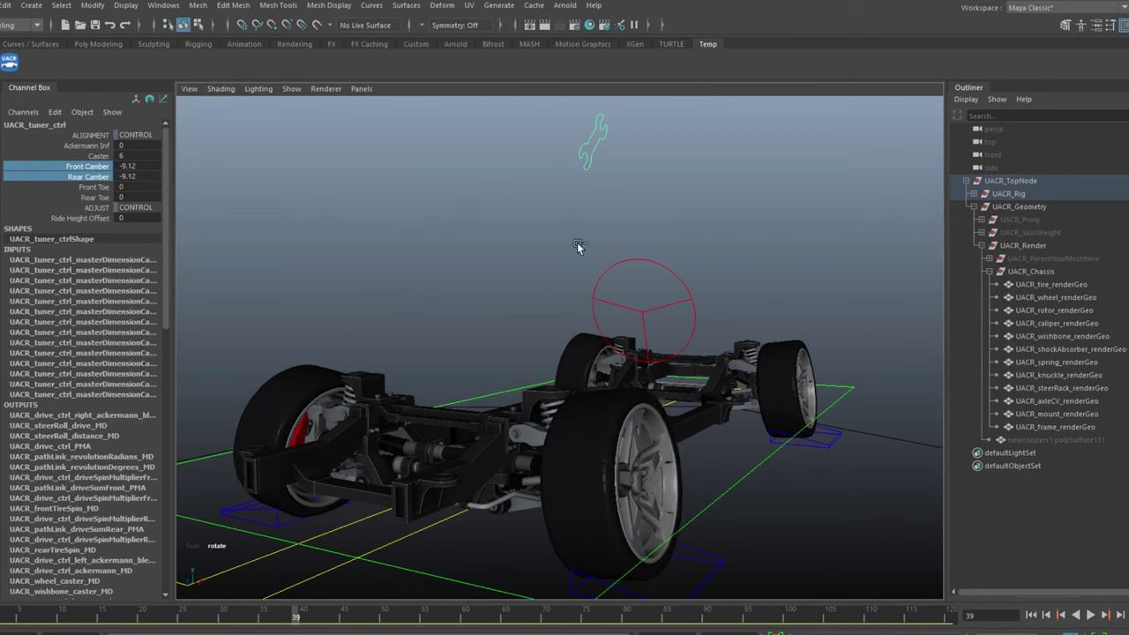
Step: Vary the tuner's Front Camber and Rear Camber together, trying -4.52, -6.12 and -3.92, and reset both to 0
{"action": "middle_click_drag", "start_coordinate": [578, 247], "coordinate": [763, 302]}
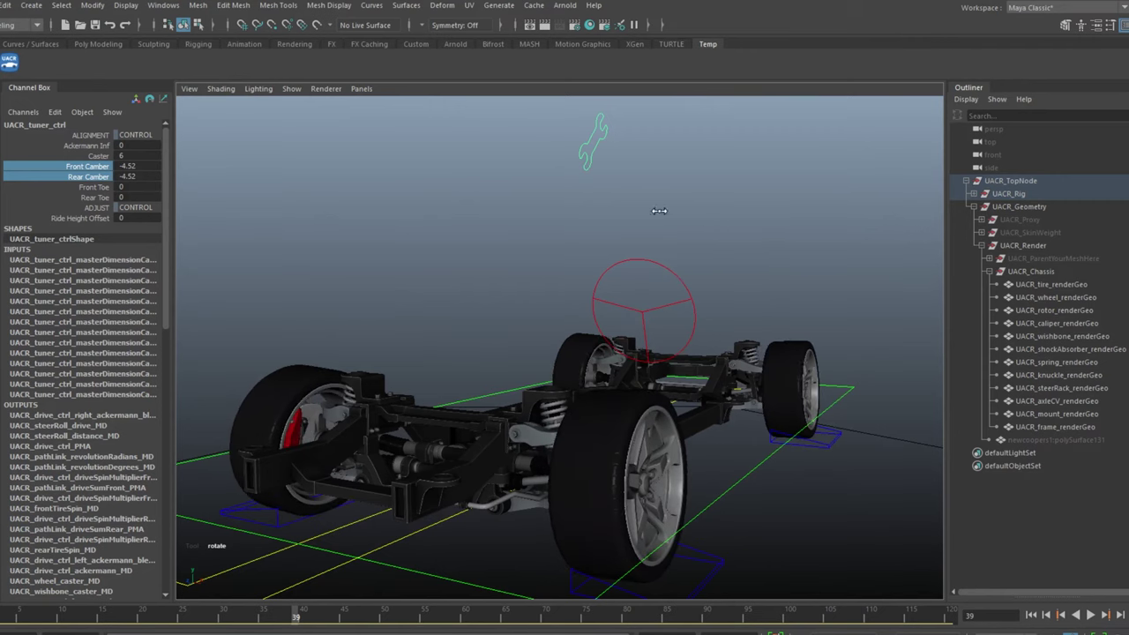
{"action": "middle_click_drag", "start_coordinate": [660, 211], "coordinate": [683, 202]}
{"action": "left_click_drag", "start_coordinate": [683, 202], "coordinate": [748, 164], "text": "alt"}
{"action": "middle_click_drag", "start_coordinate": [748, 164], "coordinate": [714, 161]}
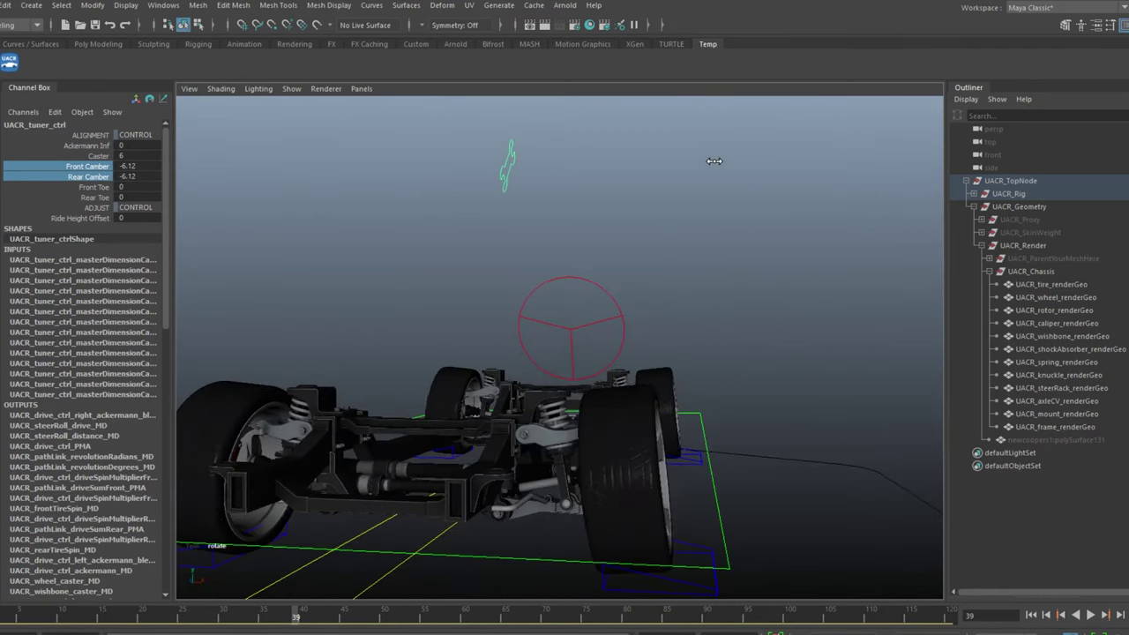
{"action": "left_click_drag", "start_coordinate": [715, 164], "coordinate": [703, 169], "text": "alt"}
{"action": "middle_click_drag", "start_coordinate": [703, 168], "coordinate": [567, 227]}
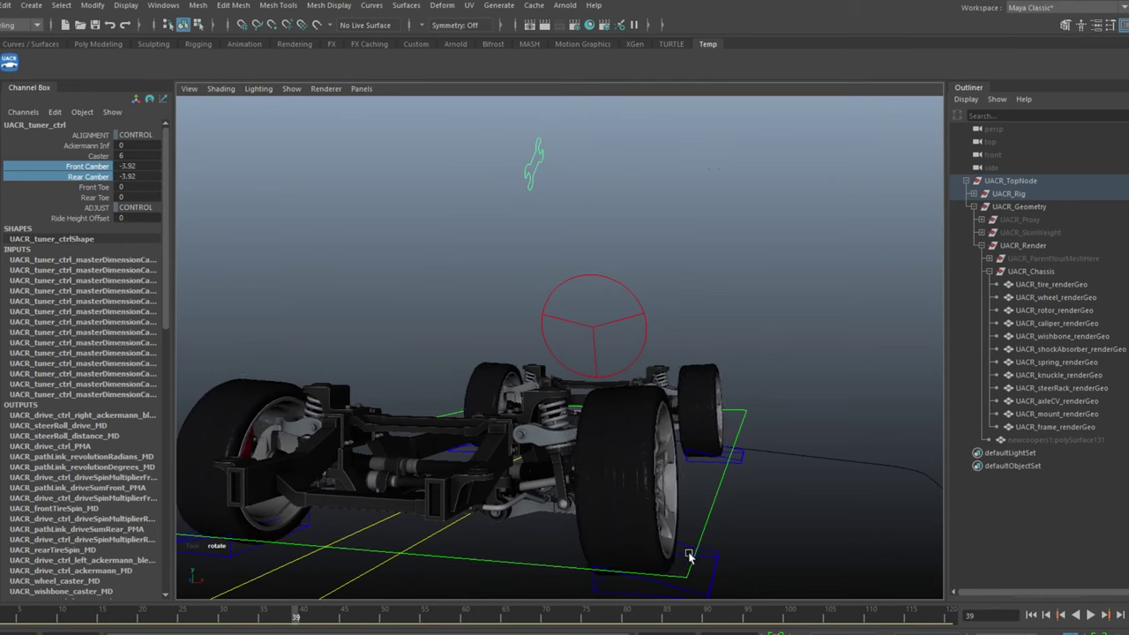
{"action": "key", "text": "ctrl+z"}
{"action": "left_click", "coordinate": [133, 168]}
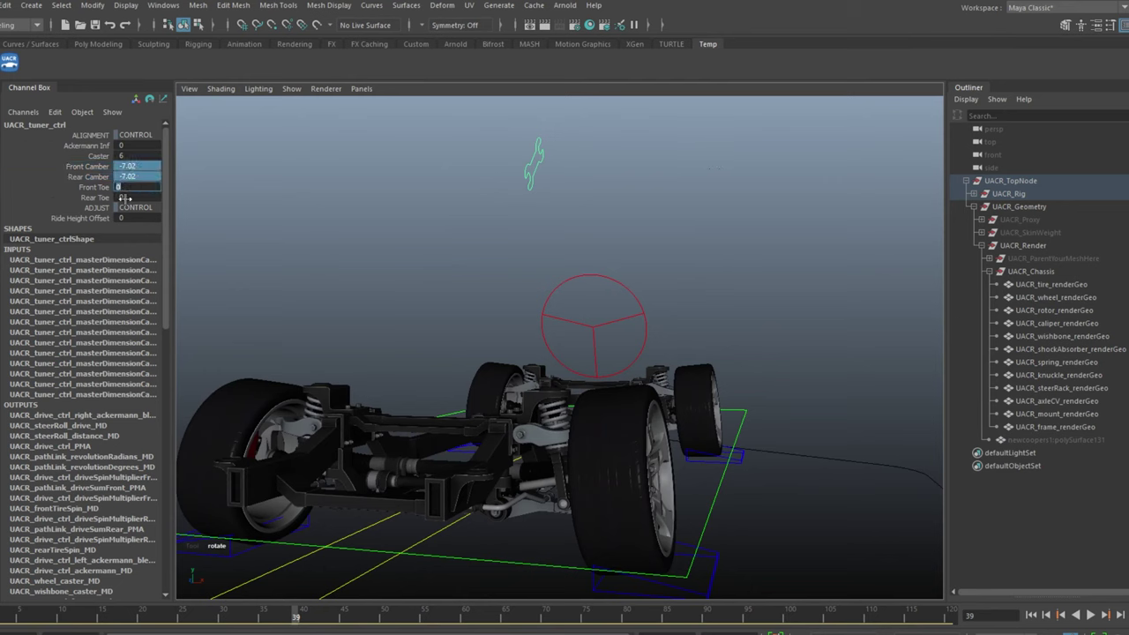
Step: Try adjusting the Camber of the left front wheel alone through its own wheel control
{"action": "left_click", "coordinate": [717, 560]}
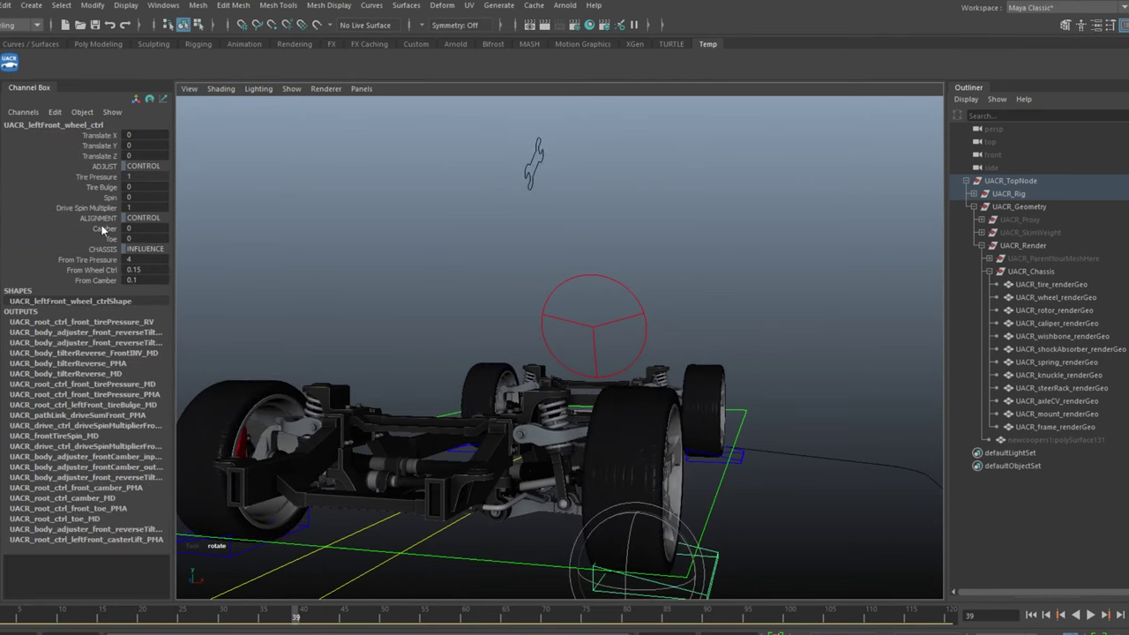
{"action": "left_click", "coordinate": [103, 229]}
{"action": "middle_click_drag", "start_coordinate": [812, 222], "coordinate": [804, 315]}
Step: Try adjusting Front Toe and Rear Toe together on the tuner control, and undo the change
{"action": "left_click_drag", "start_coordinate": [498, 130], "coordinate": [572, 177]}
{"action": "left_click_drag", "start_coordinate": [94, 187], "coordinate": [96, 197]}
{"action": "middle_click_drag", "start_coordinate": [682, 274], "coordinate": [663, 294]}
{"action": "key", "text": "ctrl+z"}
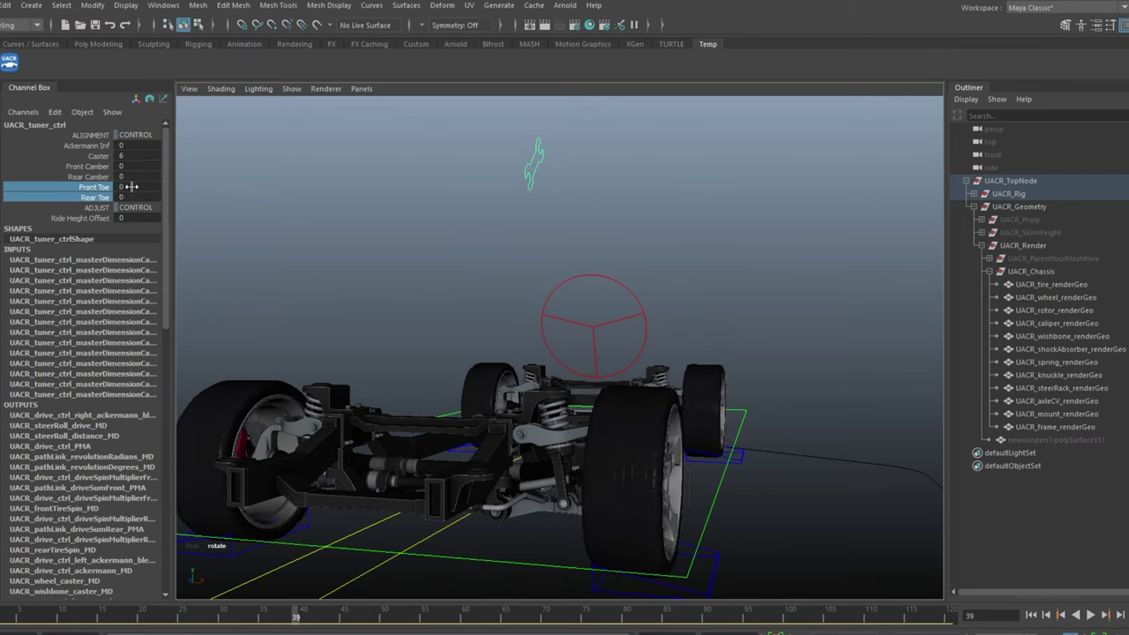
Step: Unhide the UACR_ParentYourMeshHere group and the newcoopers1:polySurface131 car body mesh
{"action": "left_click", "coordinate": [74, 218]}
{"action": "left_click_drag", "start_coordinate": [522, 347], "coordinate": [524, 247], "text": "alt"}
{"action": "right_click_drag", "start_coordinate": [525, 248], "coordinate": [585, 305], "text": "alt"}
{"action": "left_click_drag", "start_coordinate": [585, 305], "coordinate": [543, 262], "text": "alt"}
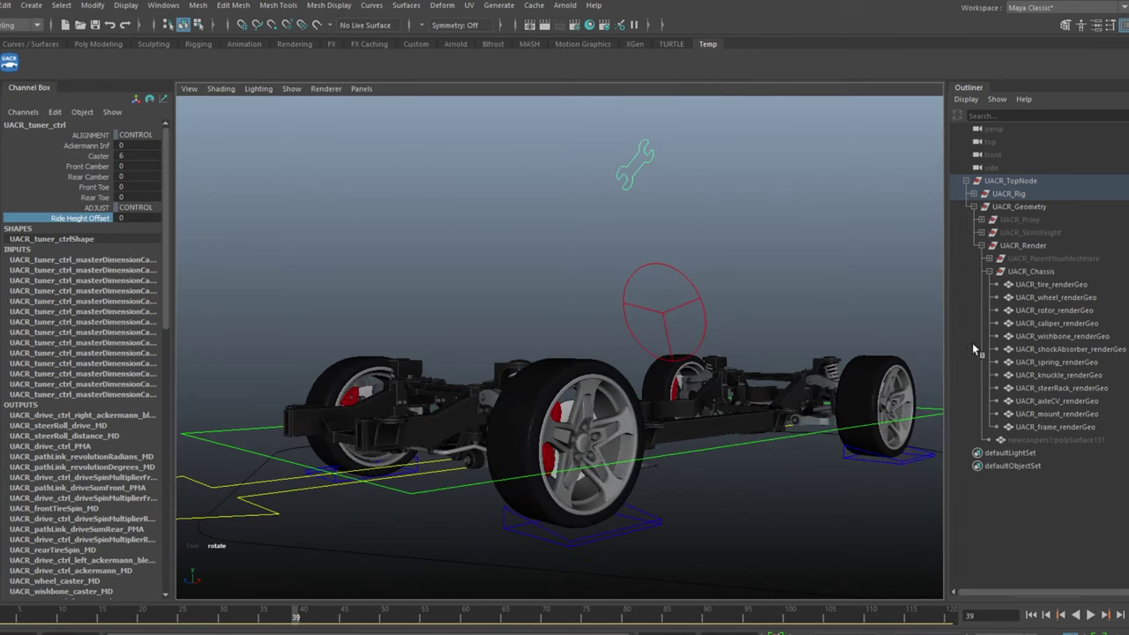
{"action": "left_click", "coordinate": [1020, 258]}
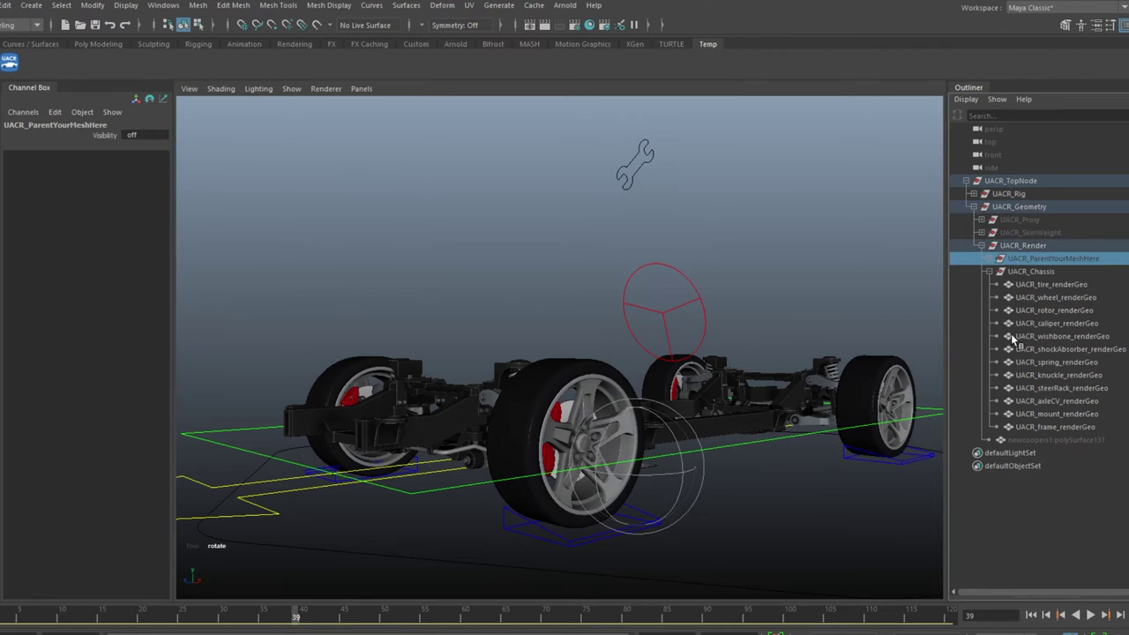
{"action": "key", "text": "shift+h"}
{"action": "left_click", "coordinate": [1033, 439]}
{"action": "left_click", "coordinate": [850, 514]}
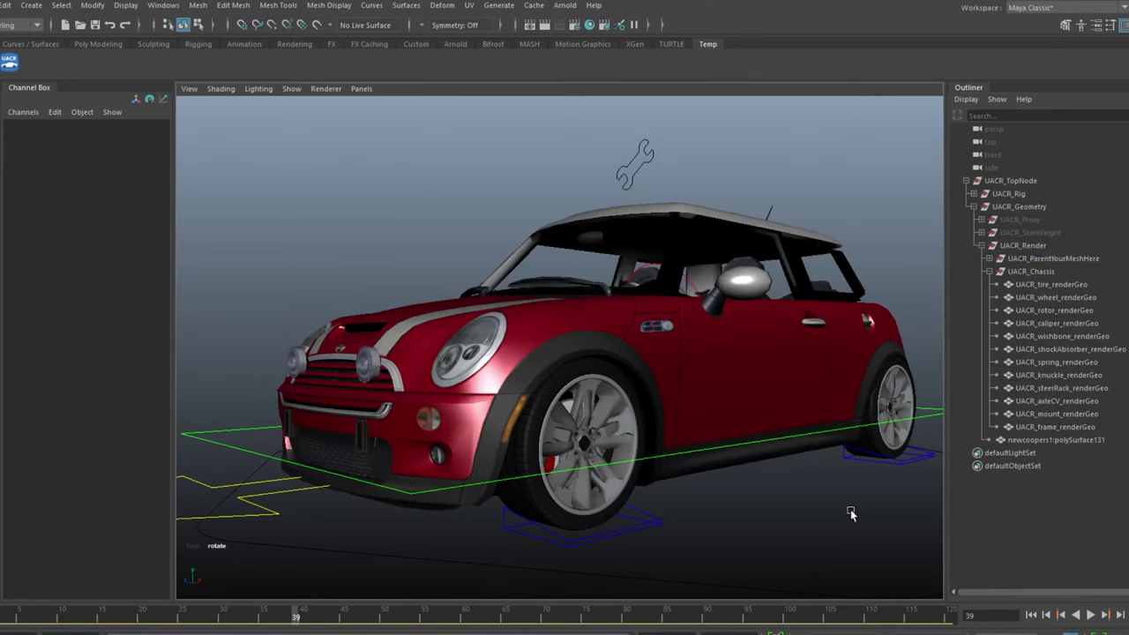
Step: Hide the chassis by setting Show Chassis to 0 on the root control
{"action": "left_click", "coordinate": [331, 540]}
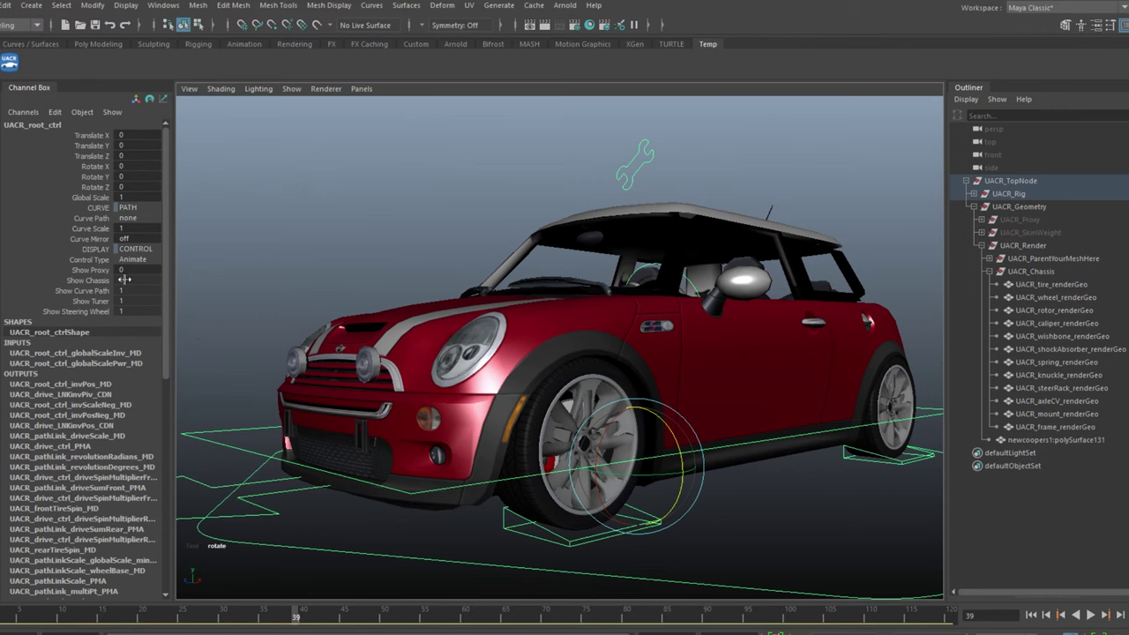
{"action": "type", "text": "0"}
{"action": "key", "text": "Return"}
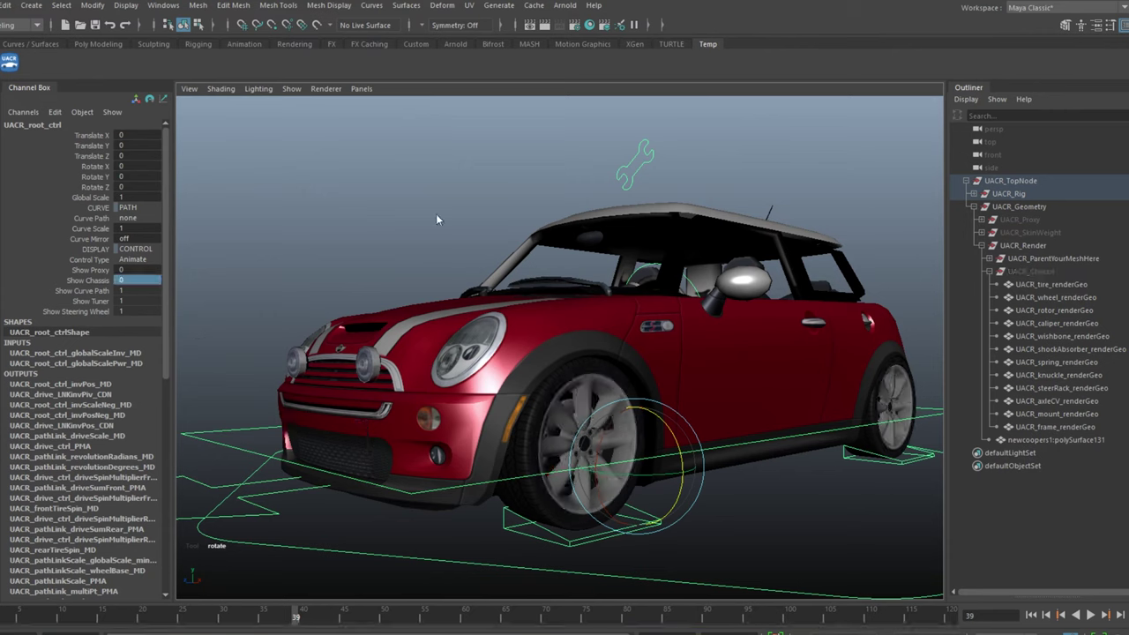
Step: Try raising the car body with the tuner control's Ride Height Offset, to about 11.19, and undo it
{"action": "left_click_drag", "start_coordinate": [609, 147], "coordinate": [673, 165]}
{"action": "left_click", "coordinate": [88, 218]}
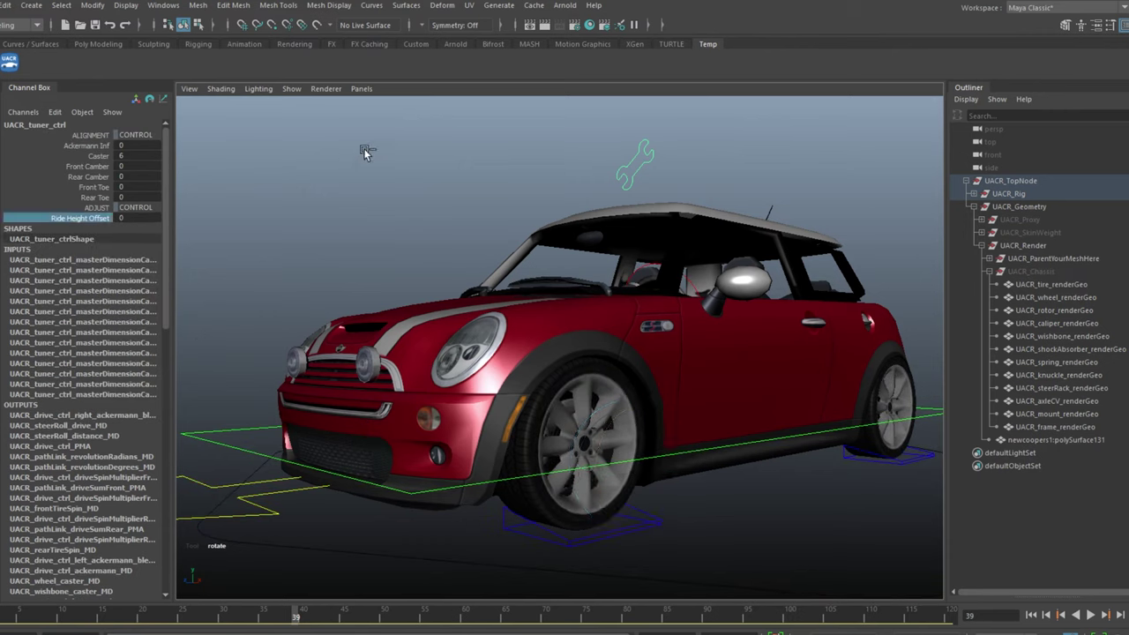
{"action": "middle_click_drag", "start_coordinate": [354, 160], "coordinate": [468, 238]}
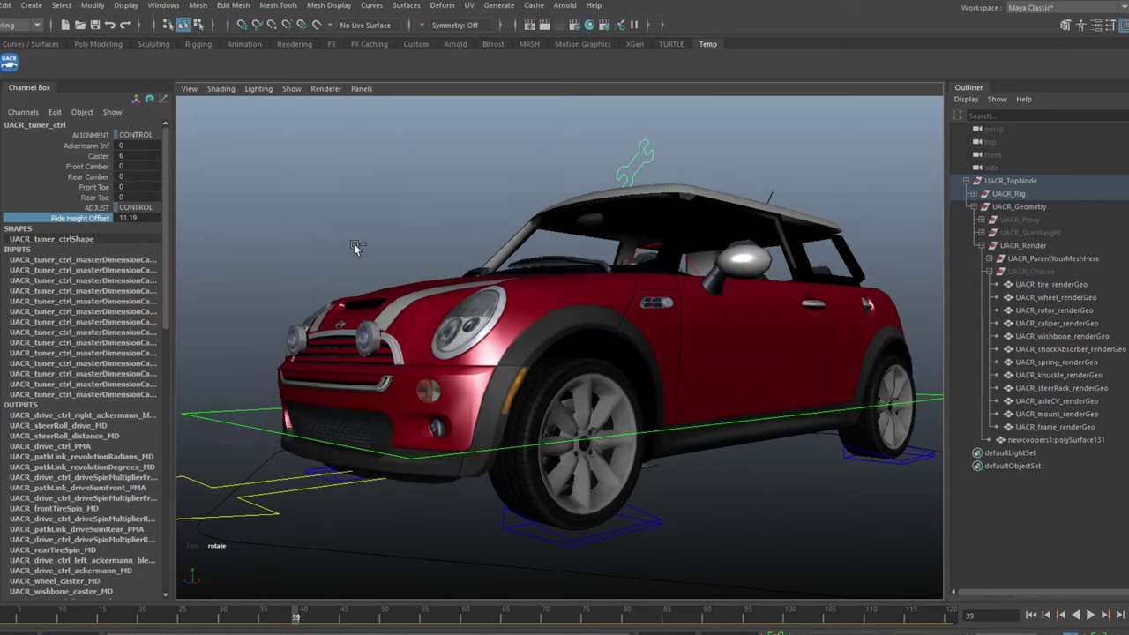
{"action": "key", "text": "ctrl+z"}
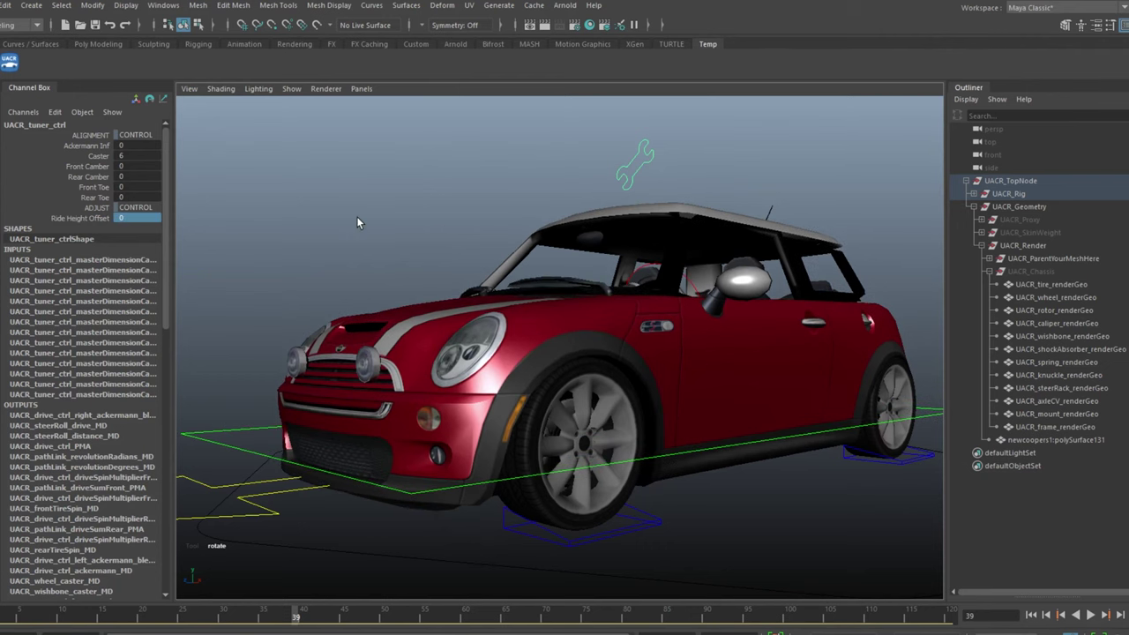
Step: Set the root control's Curve Path to straight and frame the car with its whole path
{"action": "left_click", "coordinate": [352, 219]}
{"action": "scroll", "coordinate": [549, 268], "scroll_direction": "down", "scroll_amount": 3}
{"action": "mouse_move", "coordinate": [731, 331]}
{"action": "left_mouse_down", "text": "alt"}
{"action": "mouse_move", "coordinate": [832, 337]}
{"action": "mouse_move", "coordinate": [718, 332]}
{"action": "left_mouse_up", "text": "alt"}
{"action": "middle_click_drag", "start_coordinate": [728, 299], "coordinate": [772, 309], "text": "alt"}
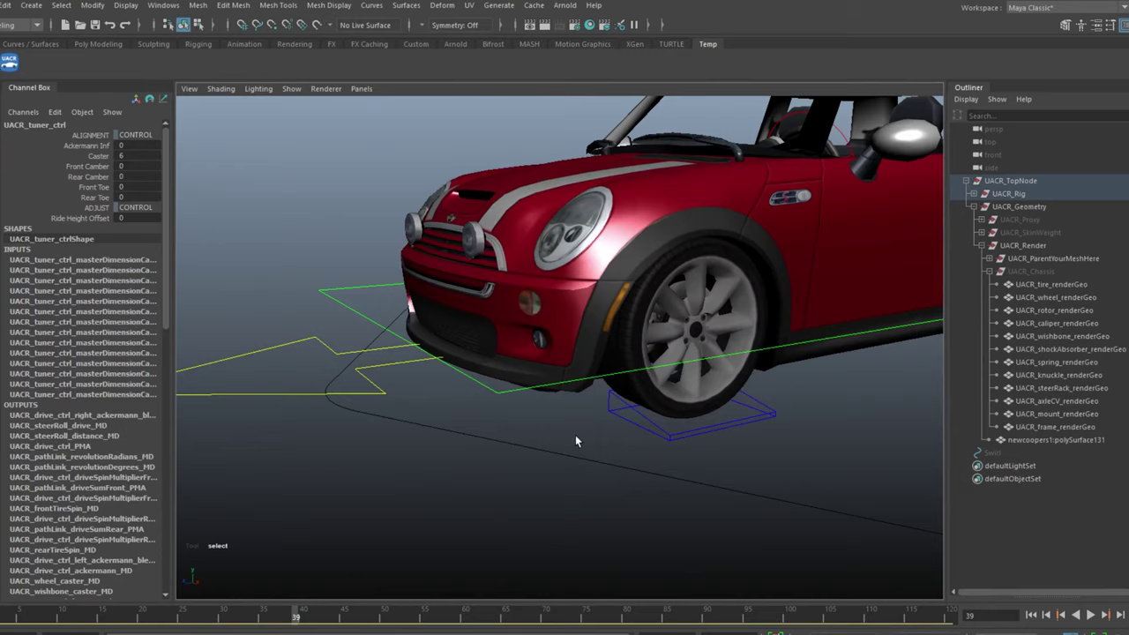
{"action": "left_click_drag", "start_coordinate": [576, 436], "coordinate": [593, 497]}
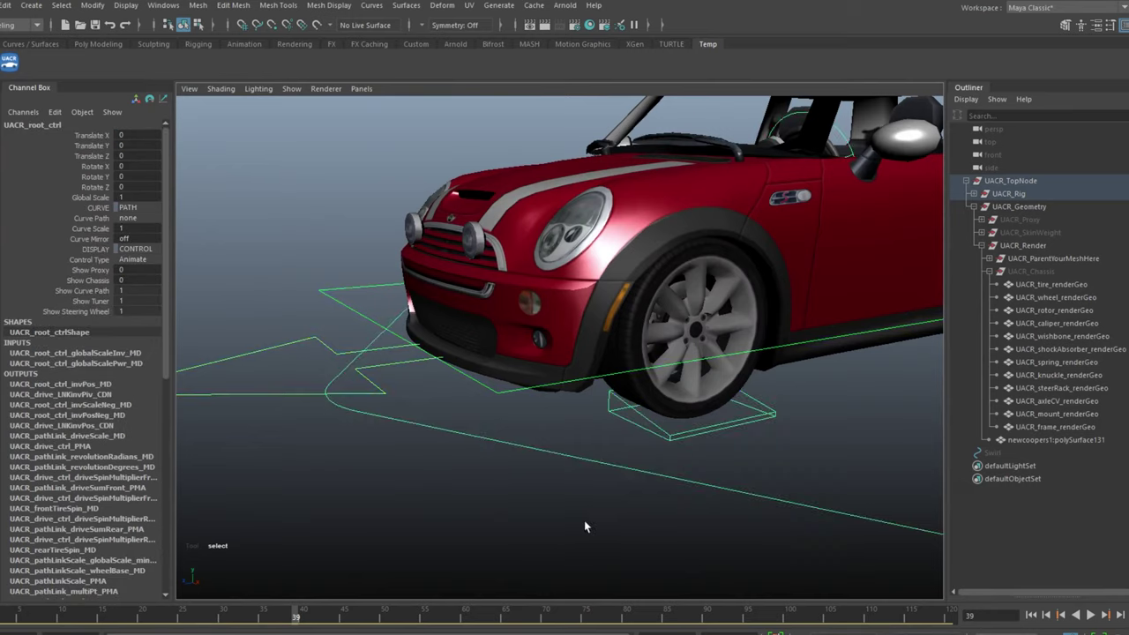
{"action": "scroll", "coordinate": [585, 459], "scroll_direction": "down", "scroll_amount": 5}
{"action": "left_click_drag", "start_coordinate": [585, 429], "coordinate": [540, 436], "text": "alt"}
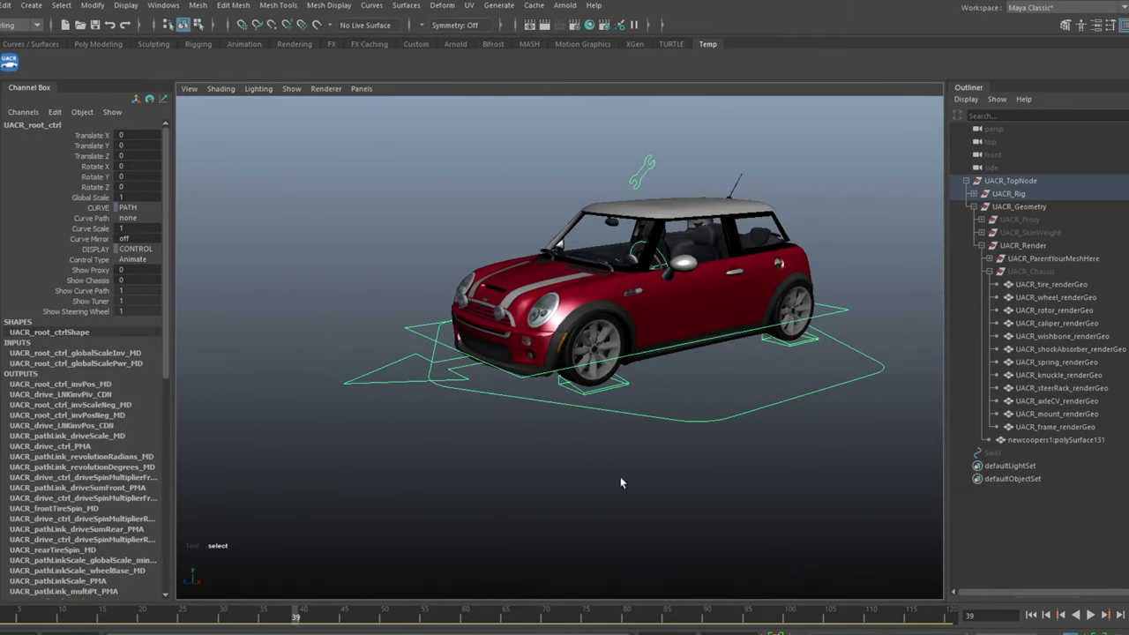
{"action": "left_click", "coordinate": [132, 217]}
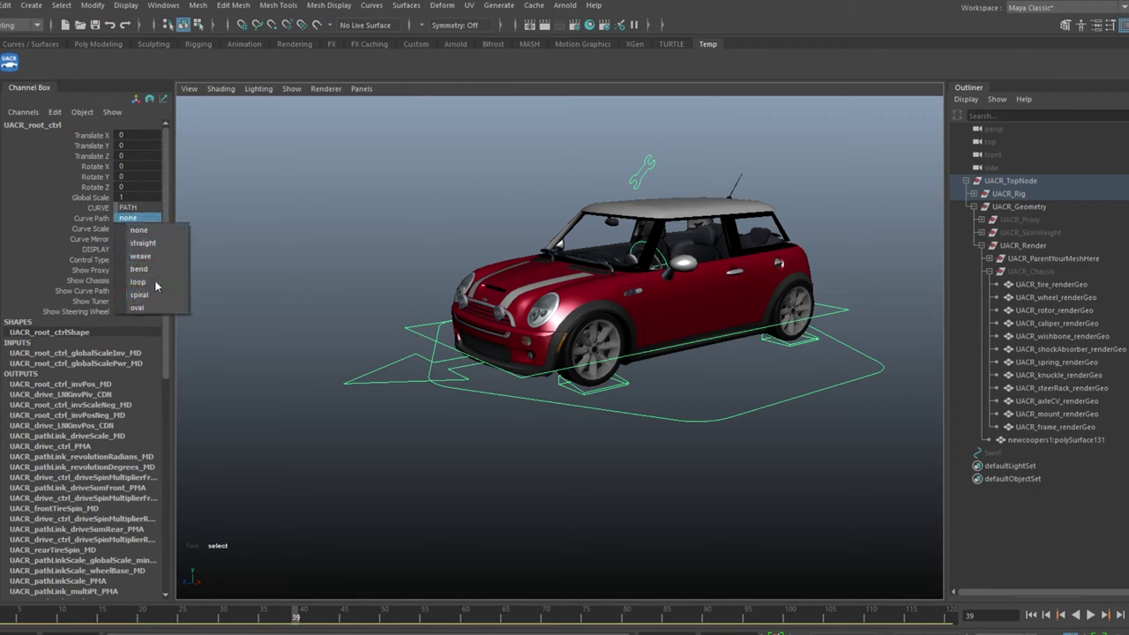
{"action": "left_click", "coordinate": [141, 242]}
{"action": "right_click_drag", "start_coordinate": [598, 483], "coordinate": [476, 132], "text": "alt"}
{"action": "middle_click_drag", "start_coordinate": [515, 444], "coordinate": [704, 367], "text": "alt"}
{"action": "right_click_drag", "start_coordinate": [704, 367], "coordinate": [686, 330], "text": "alt"}
{"action": "mouse_move", "coordinate": [686, 330]}
{"action": "left_mouse_down", "text": "alt"}
{"action": "mouse_move", "coordinate": [666, 316]}
{"action": "mouse_move", "coordinate": [738, 300]}
{"action": "mouse_move", "coordinate": [718, 285]}
{"action": "mouse_move", "coordinate": [739, 359]}
{"action": "mouse_move", "coordinate": [675, 347]}
{"action": "left_mouse_up", "text": "alt"}
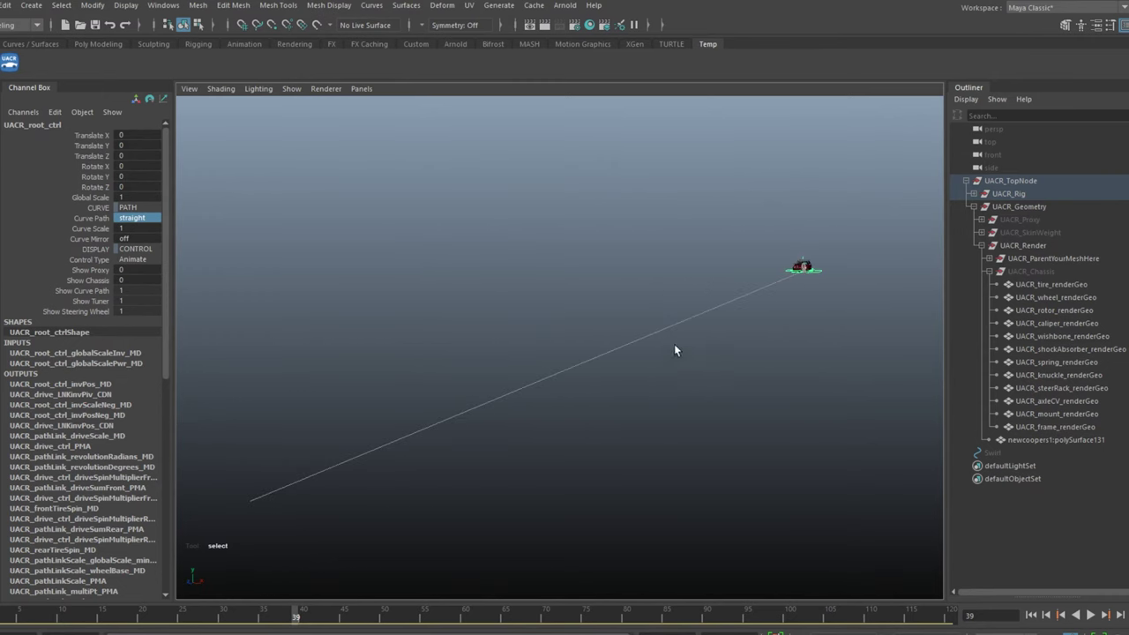
Step: Try reshaping the straight path by moving its middle control vertices sideways with soft selection, and undo it
{"action": "left_click_drag", "start_coordinate": [625, 320], "coordinate": [663, 386], "text": "shift"}
{"action": "key", "text": "F8"}
{"action": "key", "text": "w"}
{"action": "key", "text": "b"}
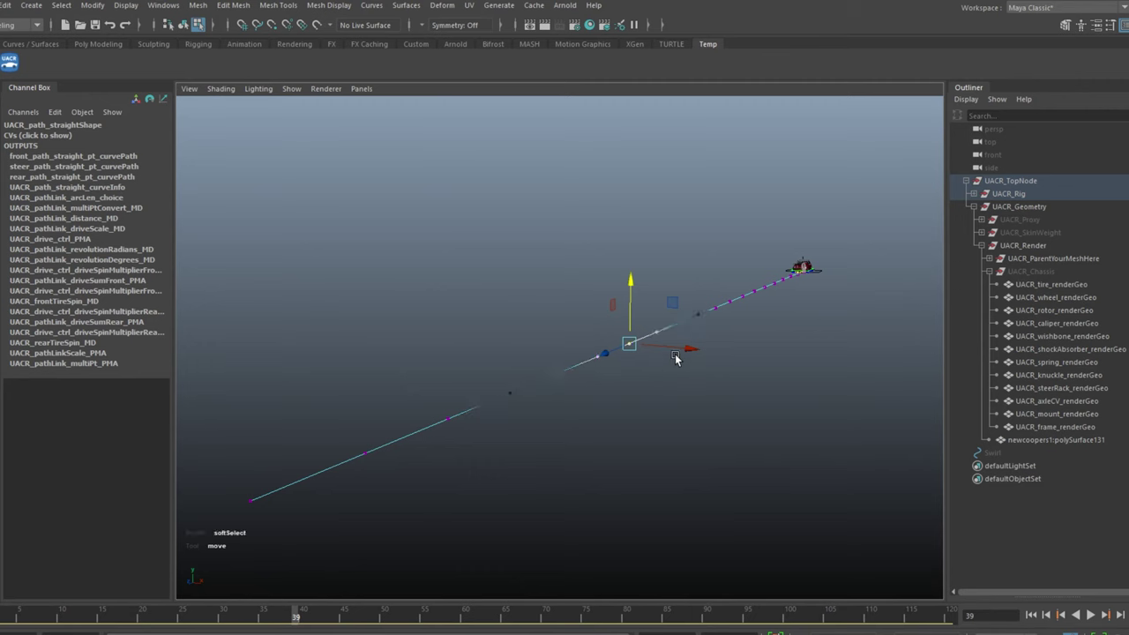
{"action": "left_click_drag", "start_coordinate": [686, 349], "coordinate": [740, 355]}
{"action": "key", "text": "ctrl+z"}
{"action": "key", "text": "ctrl+z"}
{"action": "key", "text": "ctrl+z"}
{"action": "key", "text": "ctrl+z"}
Step: Try the weave, bend, loop and spiral shapes in turn for the root control's Curve Path
{"action": "left_click", "coordinate": [136, 220]}
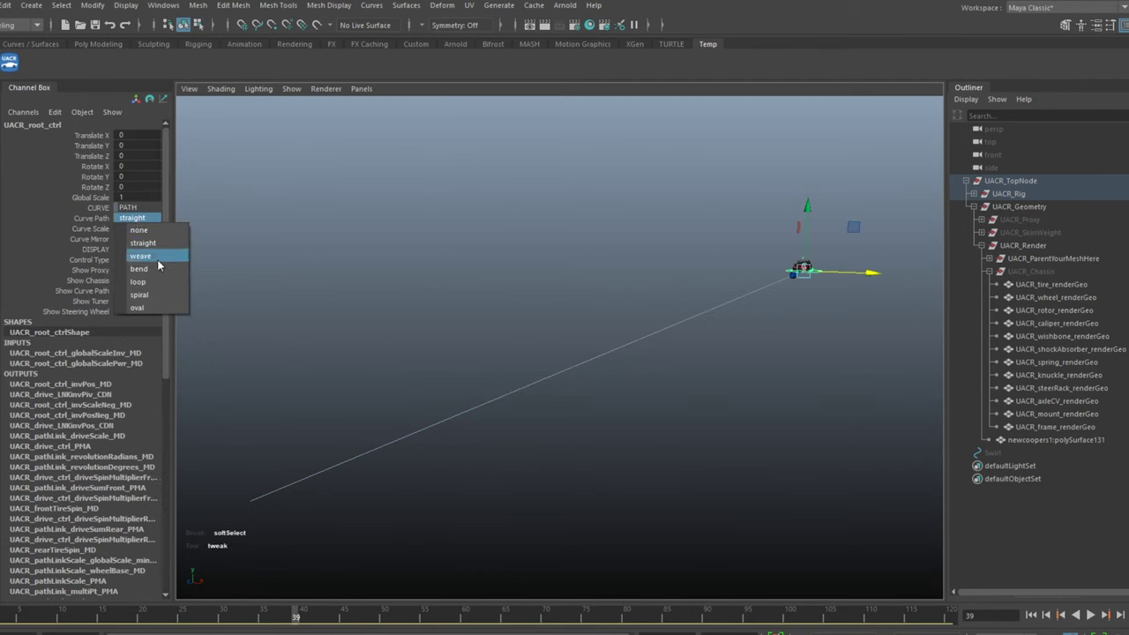
{"action": "left_click", "coordinate": [139, 256]}
{"action": "mouse_move", "coordinate": [605, 403]}
{"action": "right_mouse_down", "text": "alt"}
{"action": "mouse_move", "coordinate": [682, 412]}
{"action": "mouse_move", "coordinate": [718, 449]}
{"action": "right_mouse_up", "text": "alt"}
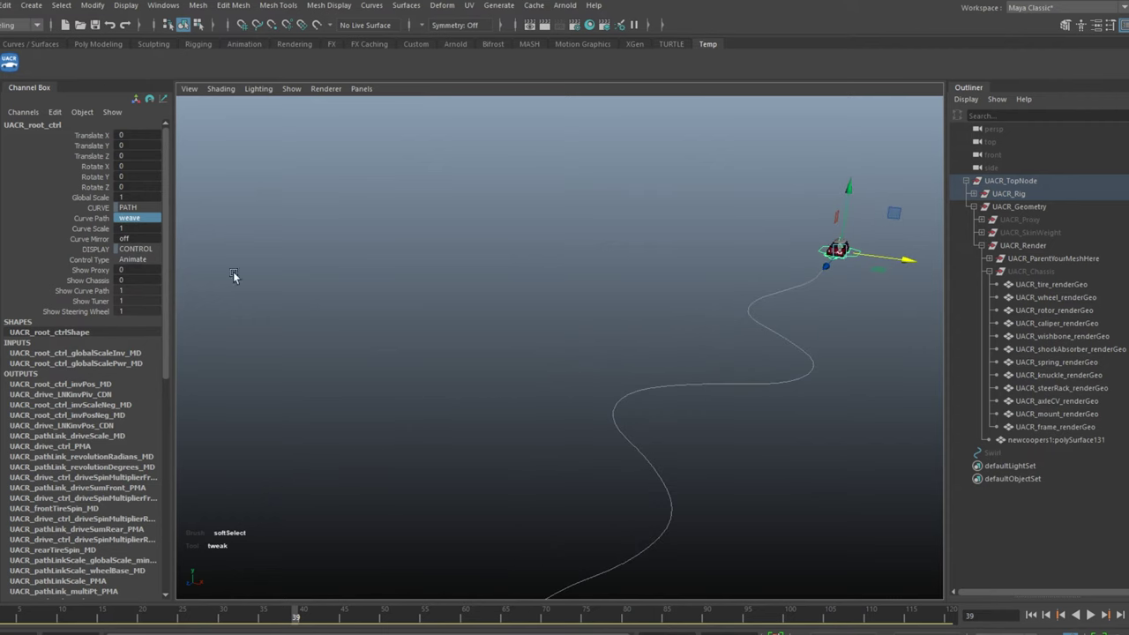
{"action": "left_click", "coordinate": [134, 220]}
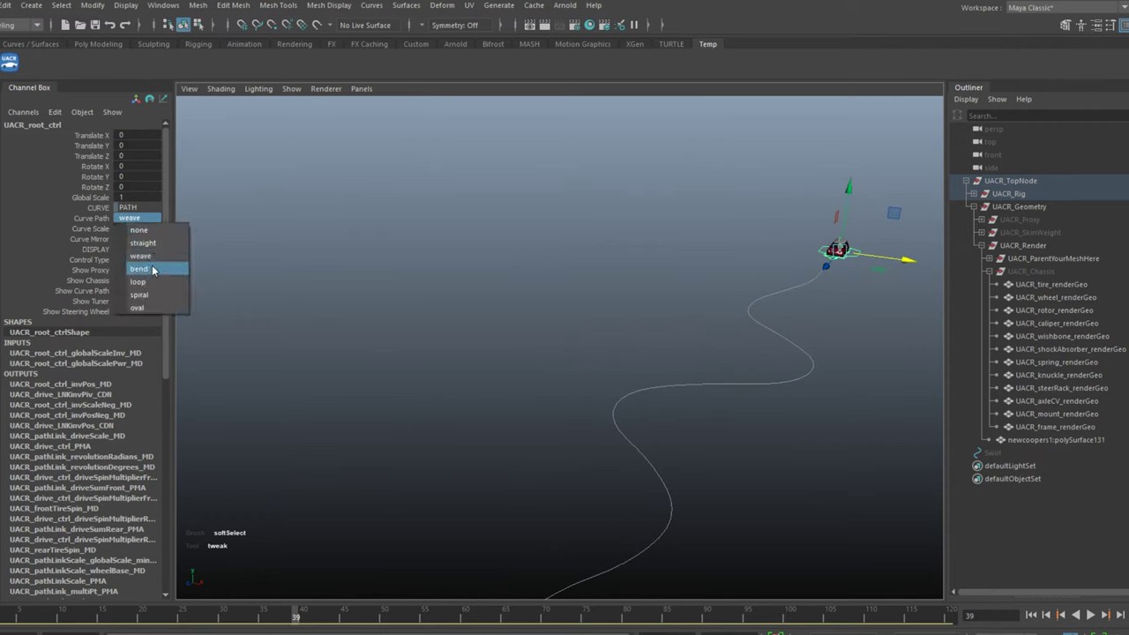
{"action": "left_click", "coordinate": [152, 270]}
{"action": "left_click", "coordinate": [128, 218]}
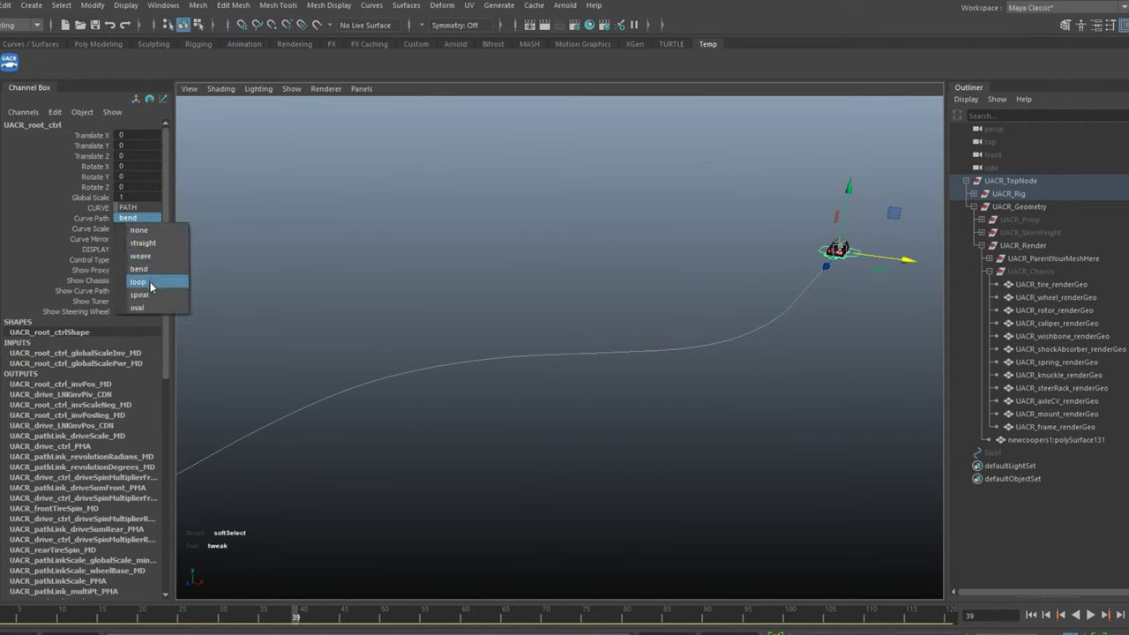
{"action": "left_click", "coordinate": [143, 285]}
{"action": "left_click", "coordinate": [141, 218]}
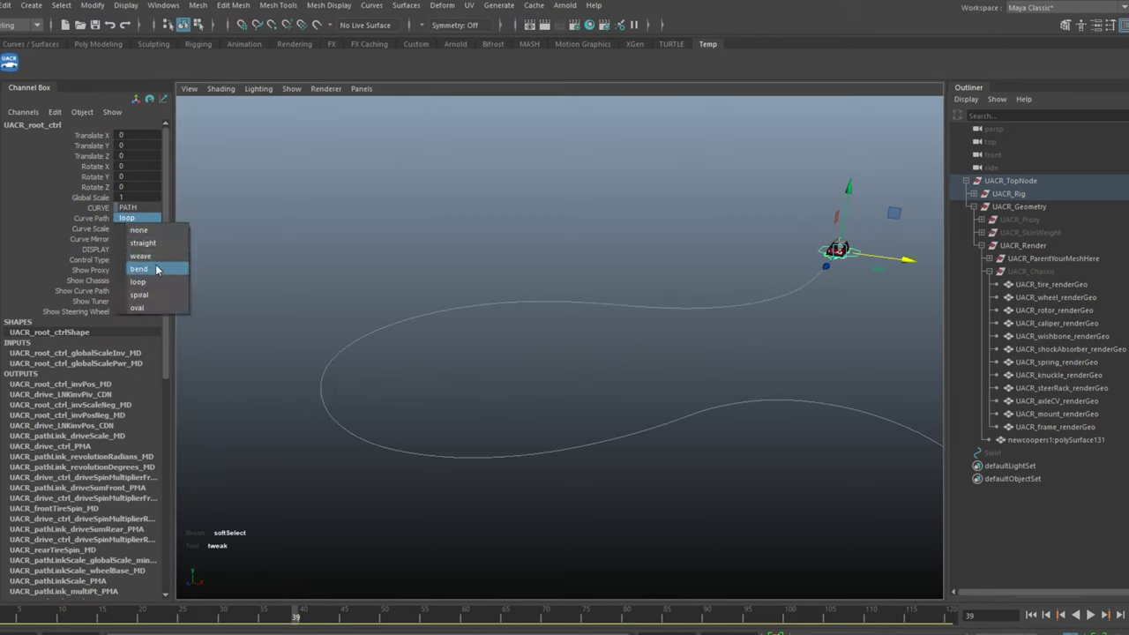
{"action": "left_click", "coordinate": [143, 298]}
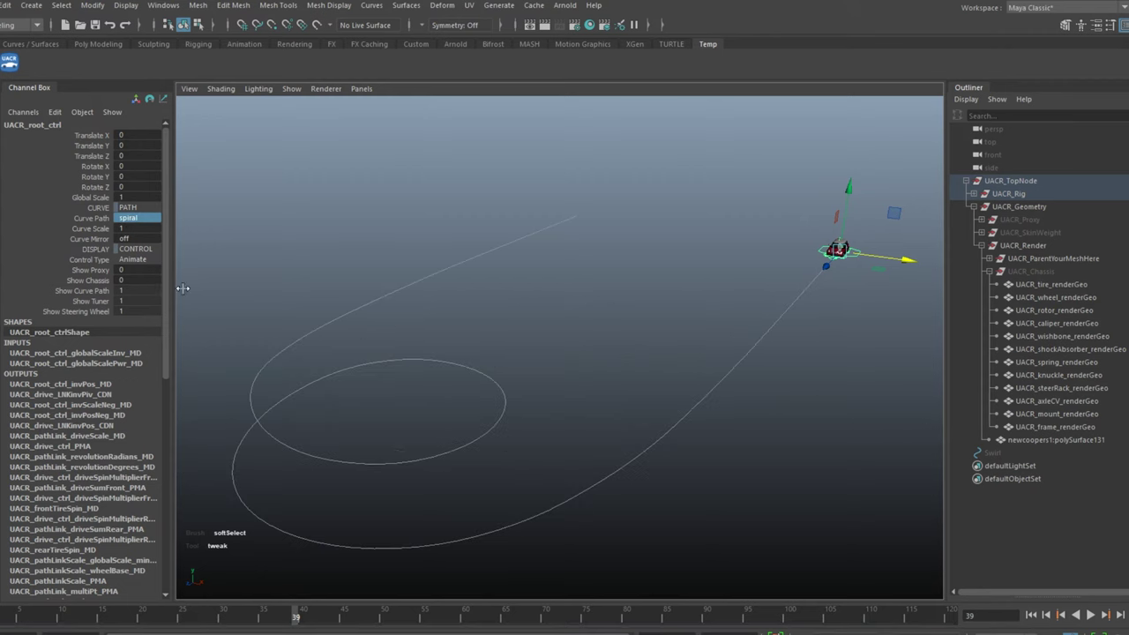
Step: Set the root control's Curve Path to oval and look over the resulting track
{"action": "left_click", "coordinate": [133, 217]}
{"action": "left_click", "coordinate": [141, 311]}
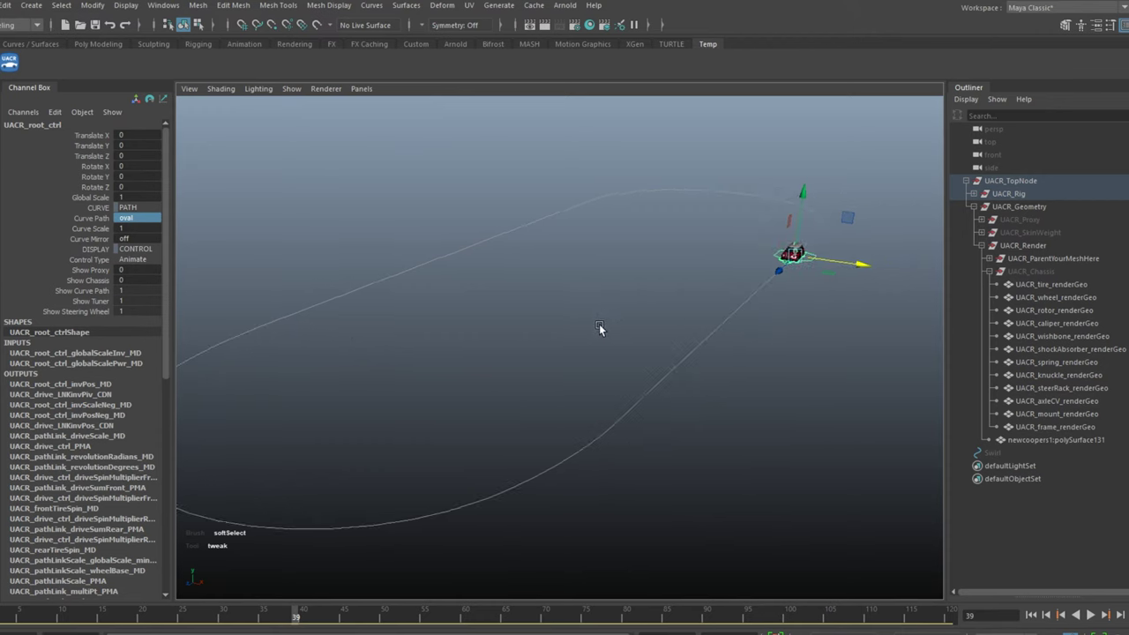
{"action": "left_click_drag", "start_coordinate": [600, 329], "coordinate": [491, 307], "text": "alt"}
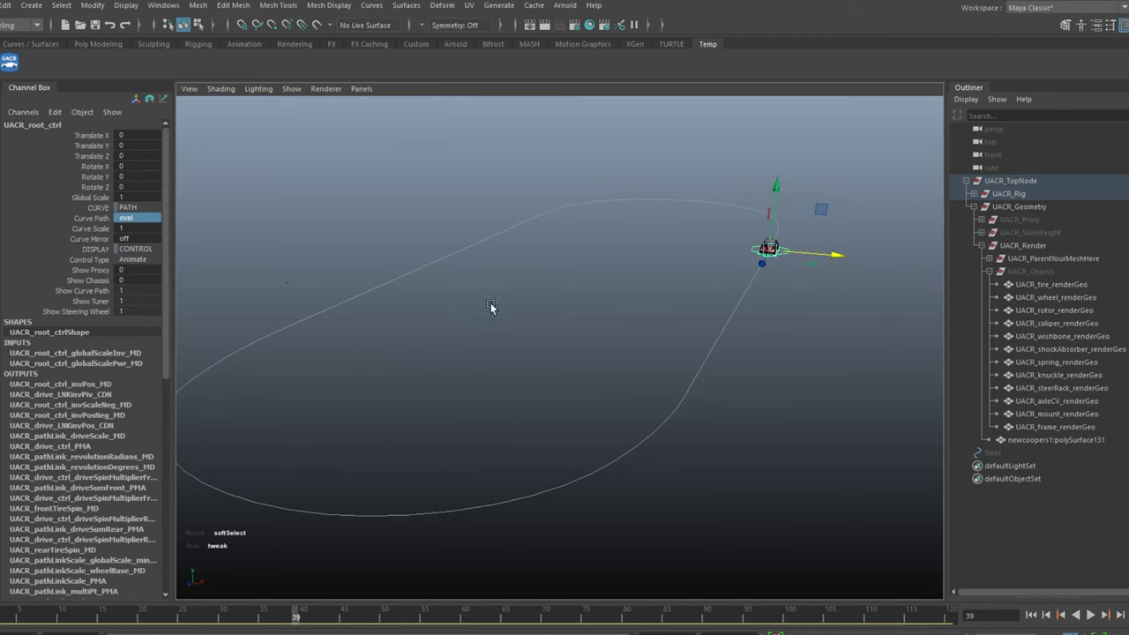
Step: Try resizing the oval path with the root control's Curve Scale, and restore it to 1
{"action": "left_click", "coordinate": [130, 227]}
{"action": "middle_click_drag", "start_coordinate": [565, 373], "coordinate": [161, 254]}
{"action": "left_click_drag", "start_coordinate": [603, 325], "coordinate": [490, 322], "text": "alt"}
{"action": "middle_click_drag", "start_coordinate": [512, 302], "coordinate": [488, 310], "text": "alt"}
{"action": "right_click_drag", "start_coordinate": [489, 311], "coordinate": [535, 309], "text": "alt"}
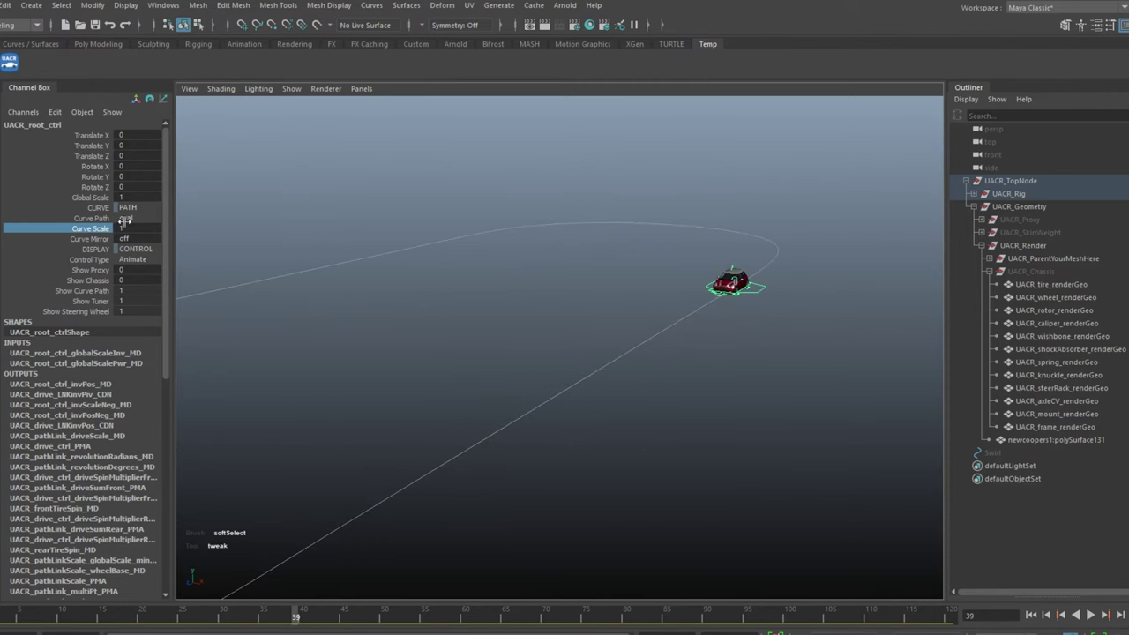
Step: Try Global Scale on the whole rig and Curve Scale on the path alone, undoing each change
{"action": "left_click", "coordinate": [98, 199]}
{"action": "middle_click_drag", "start_coordinate": [409, 393], "coordinate": [419, 362]}
{"action": "key", "text": "ctrl+z"}
{"action": "left_click", "coordinate": [101, 229]}
{"action": "middle_click_drag", "start_coordinate": [489, 376], "coordinate": [383, 326]}
{"action": "key", "text": "ctrl+z"}
Step: Try changing Global Scale and Curve Scale together on the root control
{"action": "left_click", "coordinate": [106, 199]}
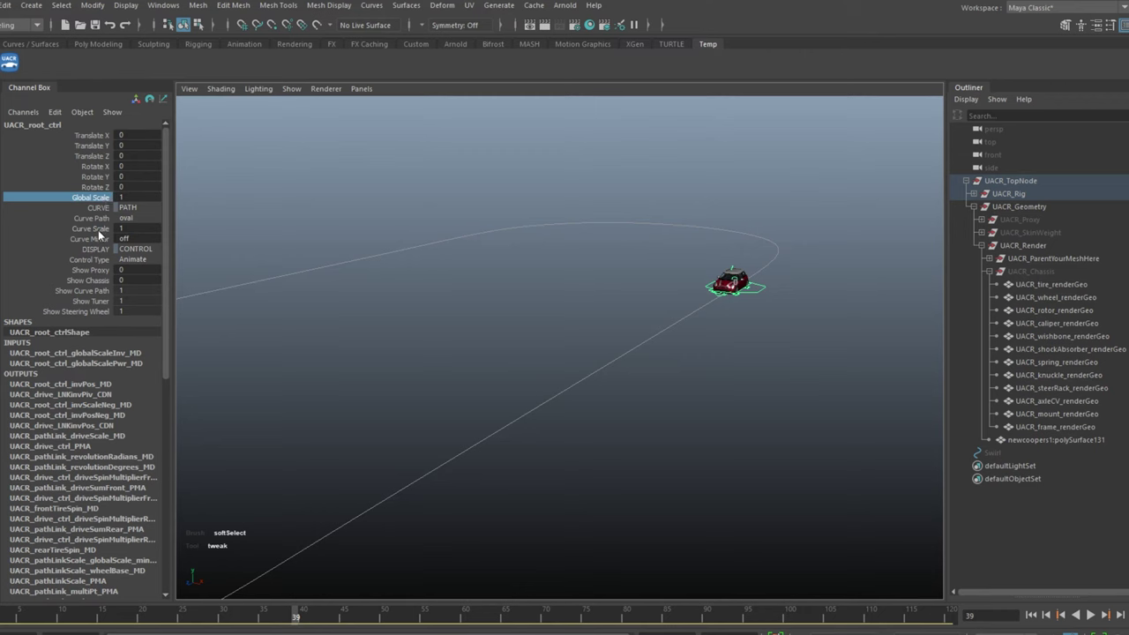
{"action": "left_click", "coordinate": [100, 229], "text": "ctrl"}
{"action": "mouse_move", "coordinate": [497, 346]}
{"action": "middle_mouse_down"}
{"action": "mouse_move", "coordinate": [600, 354]}
{"action": "mouse_move", "coordinate": [488, 362]}
{"action": "middle_mouse_up"}
Step: Clear the selection and frame the car more closely at the start of its path
{"action": "left_click", "coordinate": [488, 362]}
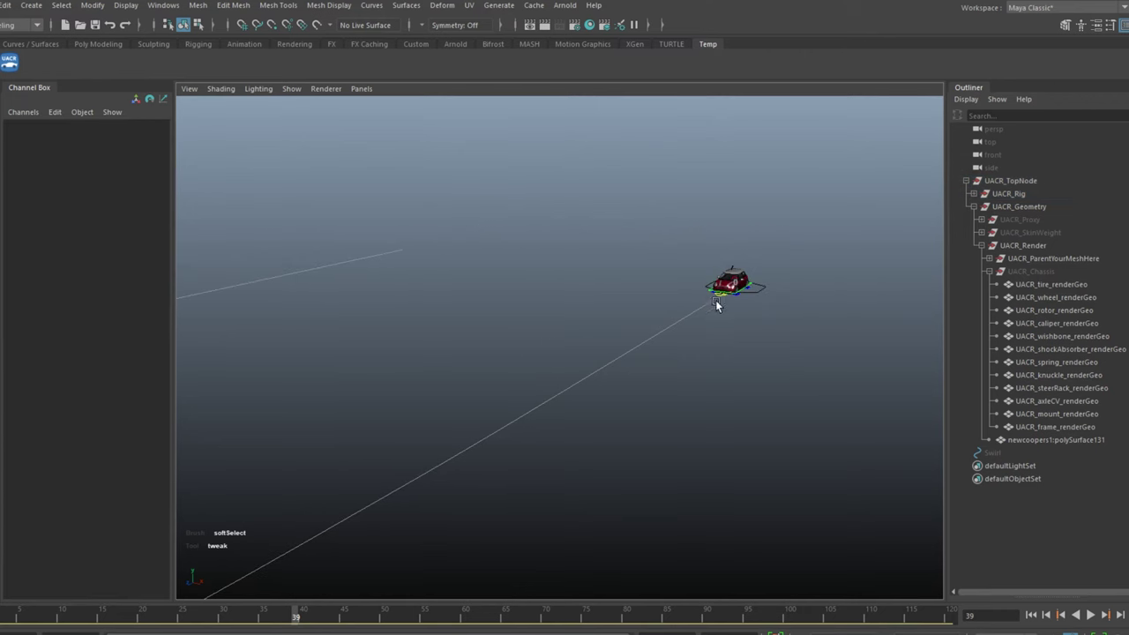
{"action": "middle_click_drag", "start_coordinate": [716, 304], "coordinate": [636, 325], "text": "alt"}
{"action": "right_click_drag", "start_coordinate": [636, 326], "coordinate": [882, 525], "text": "alt"}
{"action": "middle_click_drag", "start_coordinate": [739, 323], "coordinate": [580, 378], "text": "alt"}
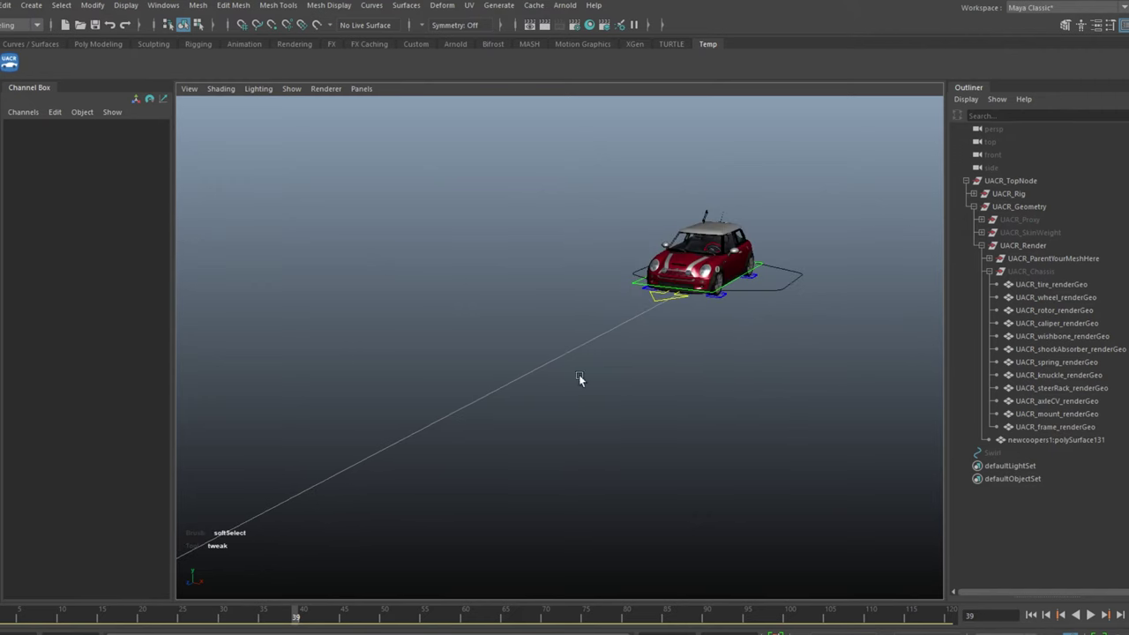
Step: Set the root control's Curve Path to weave
{"action": "left_click", "coordinate": [653, 299]}
{"action": "scroll", "coordinate": [657, 322], "scroll_direction": "up", "scroll_amount": 3}
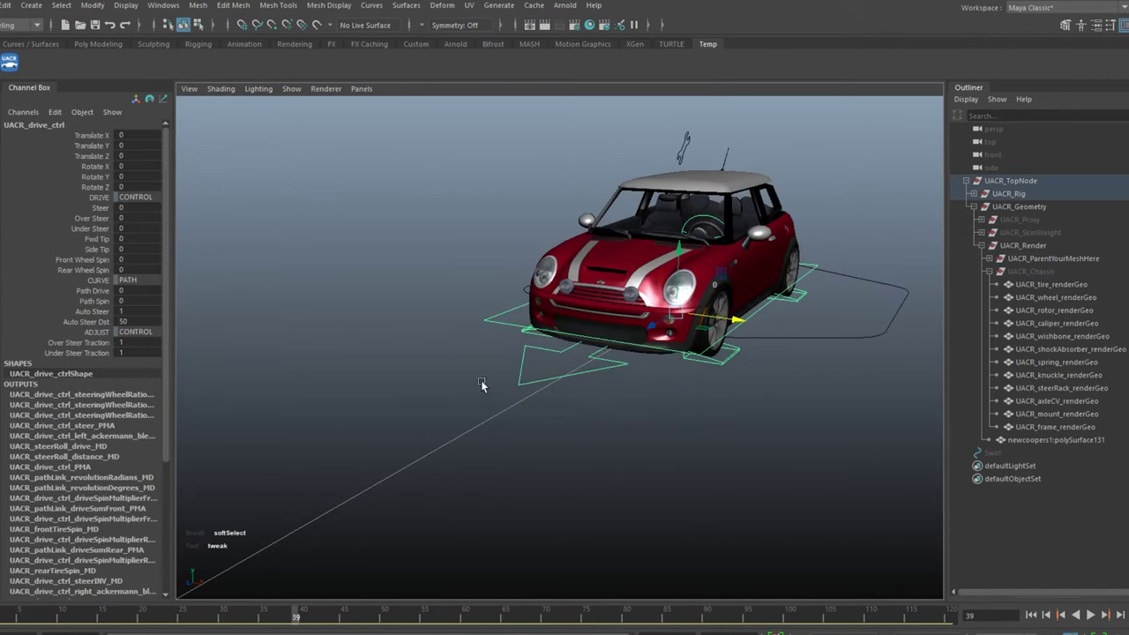
{"action": "left_click", "coordinate": [797, 372]}
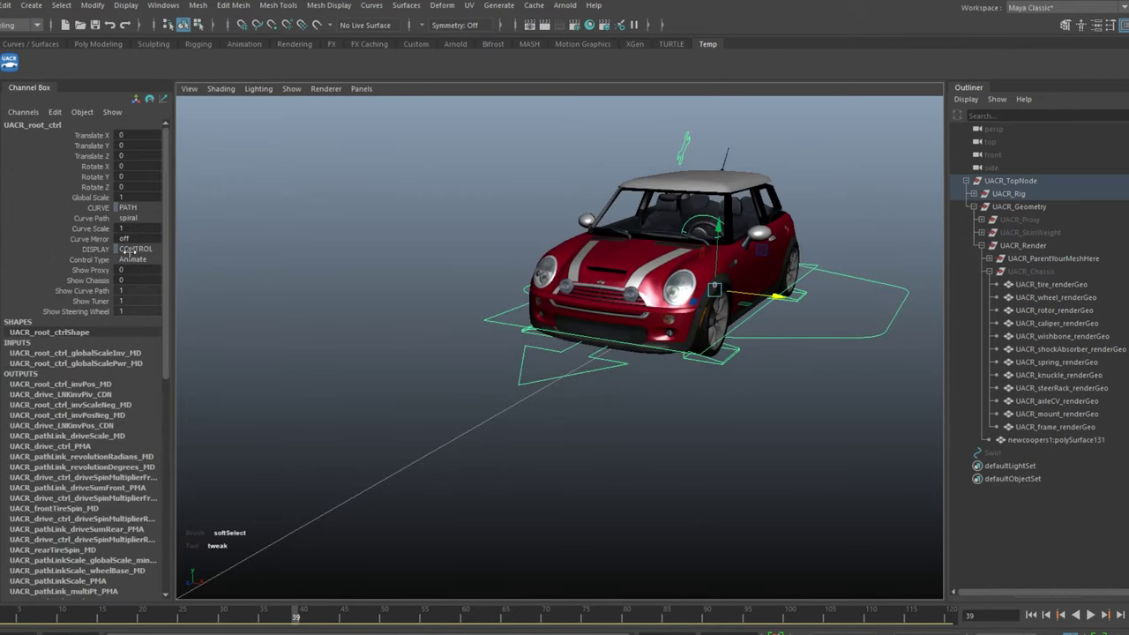
{"action": "left_click", "coordinate": [140, 219]}
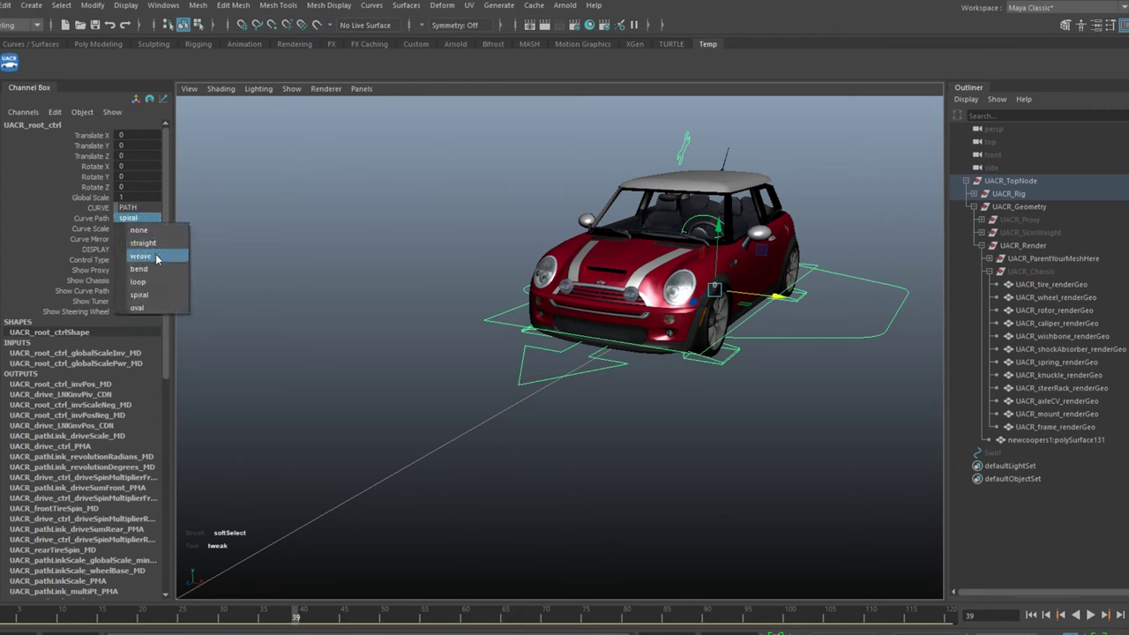
{"action": "left_click", "coordinate": [144, 253]}
{"action": "scroll", "coordinate": [557, 474], "scroll_direction": "down", "scroll_amount": 3}
{"action": "middle_click_drag", "start_coordinate": [557, 474], "coordinate": [733, 378], "text": "alt"}
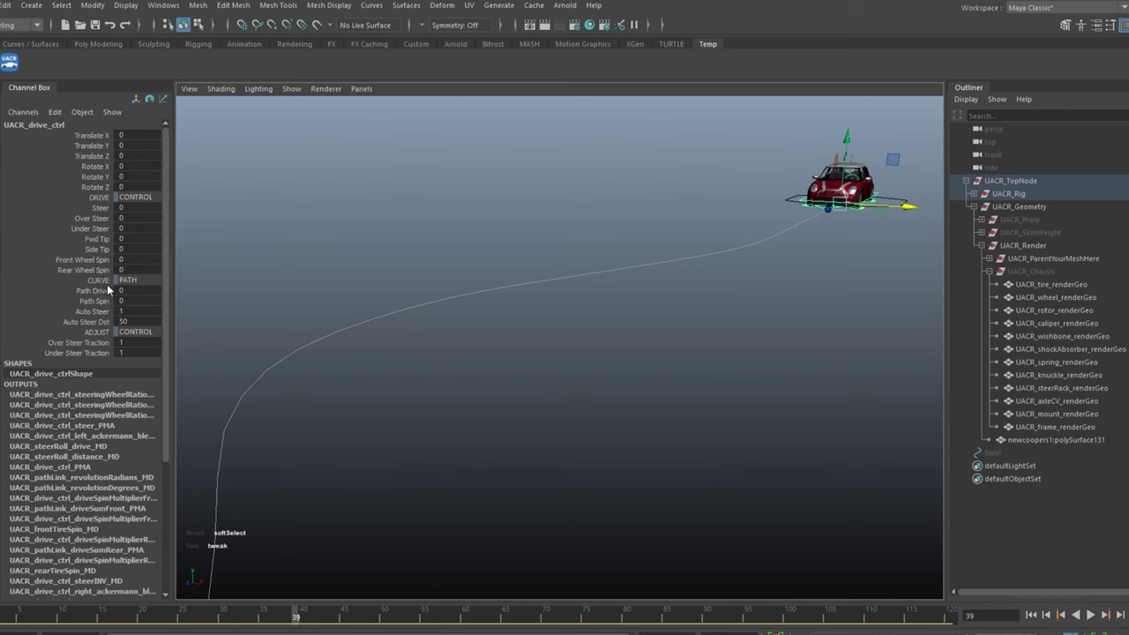
Step: Move the car along the weave path with the drive control's Path Drive, finishing at 50
{"action": "left_click", "coordinate": [95, 293]}
{"action": "middle_click_drag", "start_coordinate": [391, 395], "coordinate": [489, 351]}
{"action": "right_click_drag", "start_coordinate": [490, 351], "coordinate": [441, 185], "text": "alt"}
{"action": "right_click_drag", "start_coordinate": [614, 336], "coordinate": [570, 255], "text": "alt"}
{"action": "middle_click_drag", "start_coordinate": [577, 363], "coordinate": [675, 344], "text": "alt"}
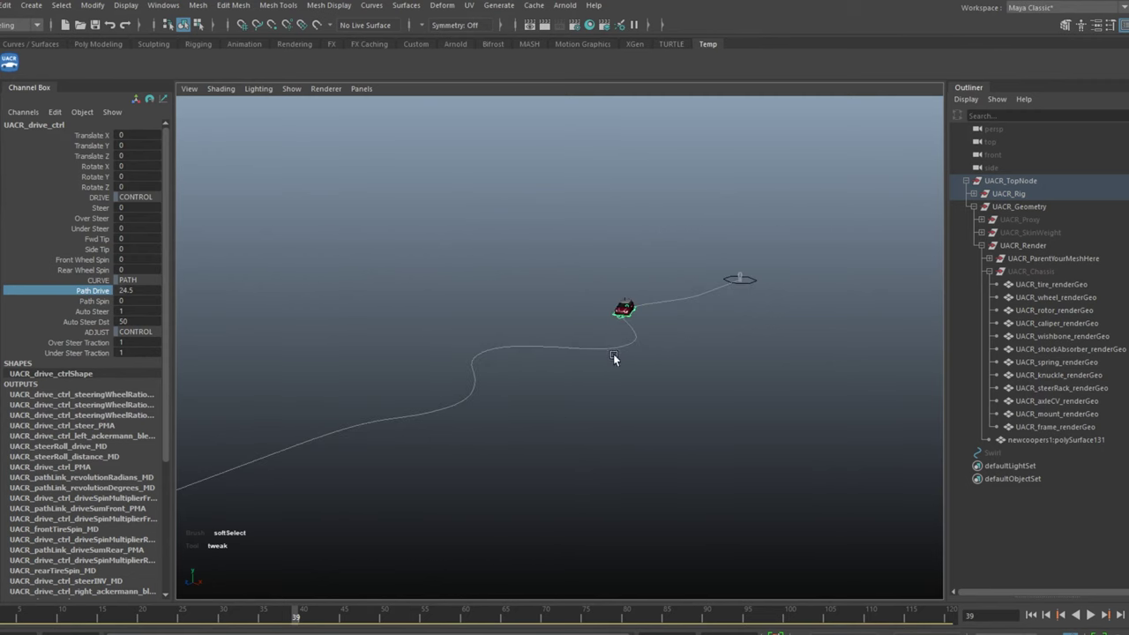
{"action": "left_click", "coordinate": [134, 291]}
{"action": "key", "text": "Return"}
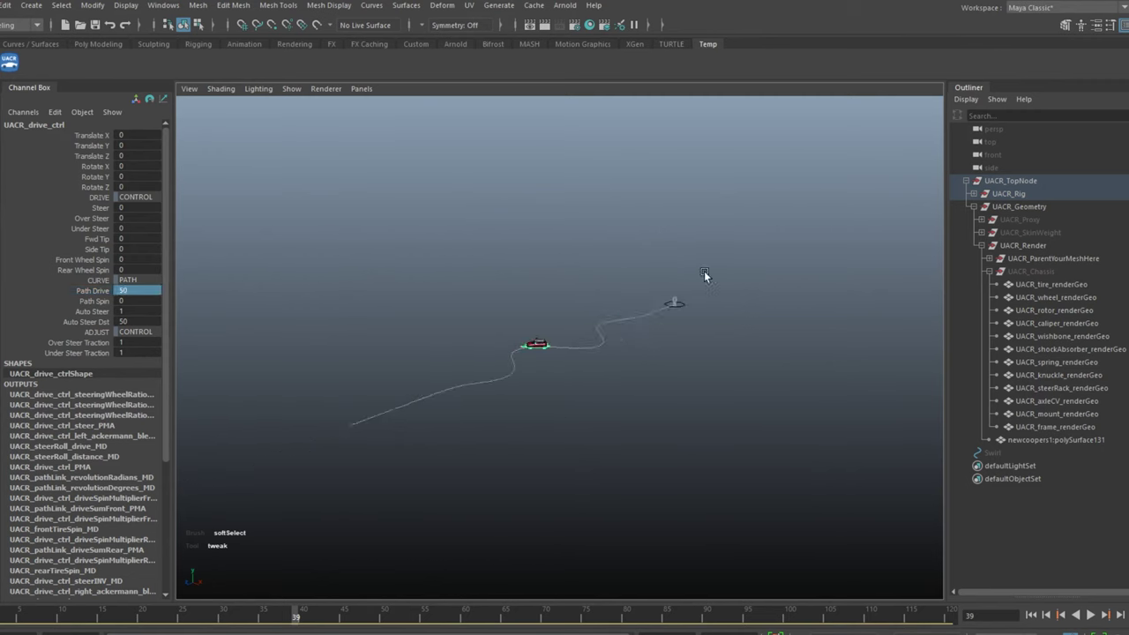
{"action": "right_click_drag", "start_coordinate": [627, 347], "coordinate": [689, 428], "text": "alt"}
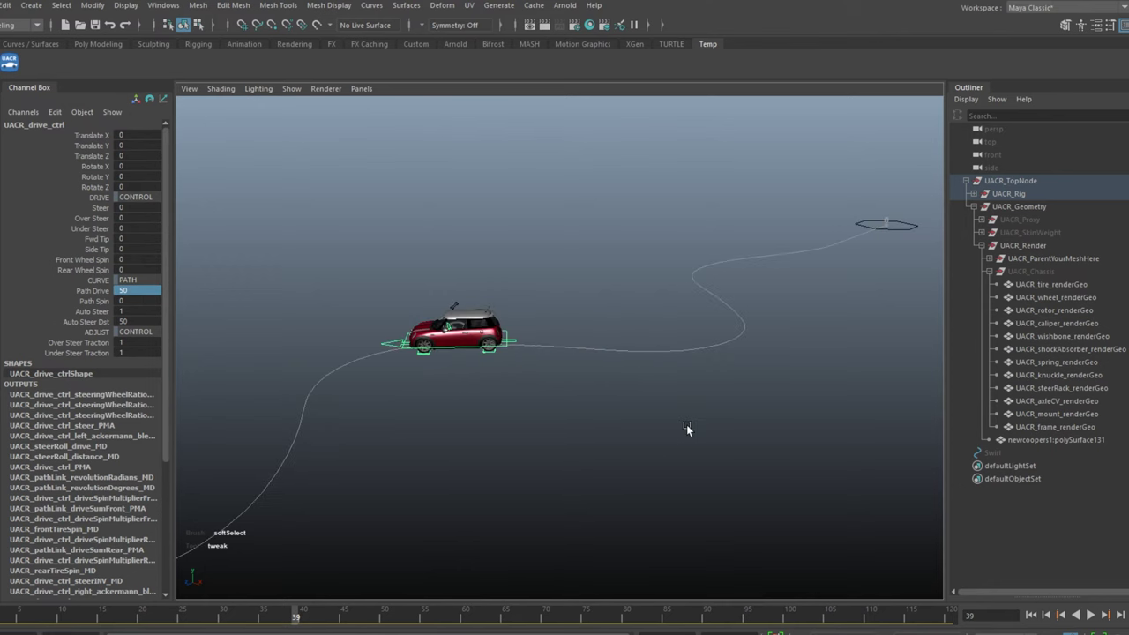
Step: Adjust Path Drive to 34.9 to place the car in a bend of the weave path
{"action": "middle_click_drag", "start_coordinate": [688, 428], "coordinate": [511, 430]}
{"action": "right_click_drag", "start_coordinate": [683, 353], "coordinate": [741, 433], "text": "alt"}
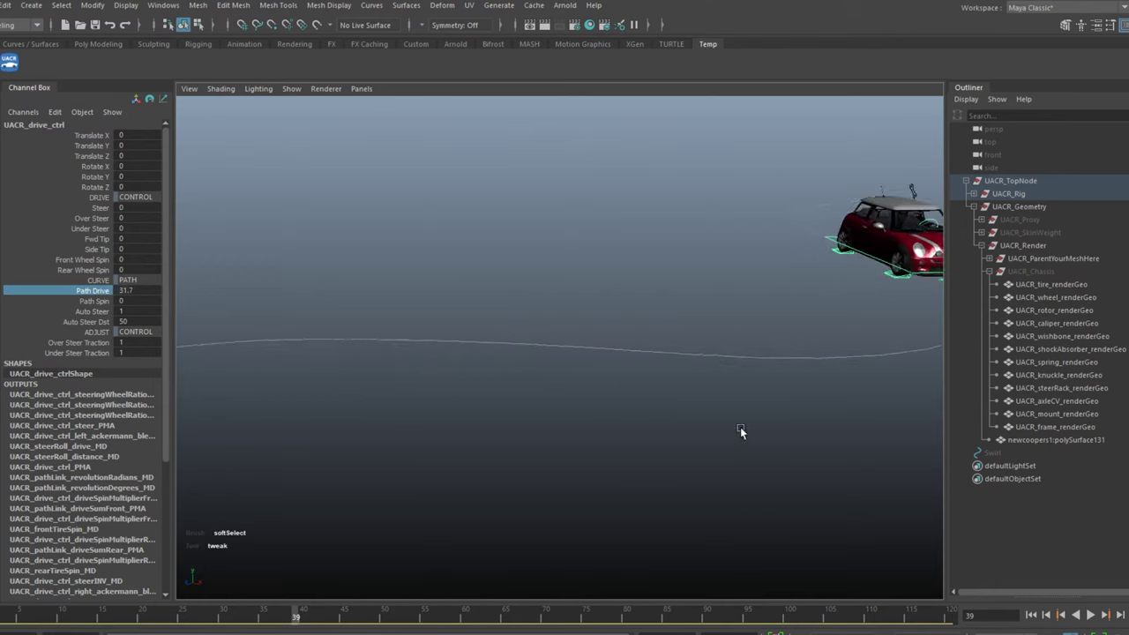
{"action": "middle_click_drag", "start_coordinate": [882, 278], "coordinate": [521, 344], "text": "alt"}
{"action": "right_click_drag", "start_coordinate": [521, 344], "coordinate": [582, 365], "text": "alt"}
{"action": "middle_click_drag", "start_coordinate": [583, 365], "coordinate": [592, 363], "text": "alt"}
{"action": "middle_click_drag", "start_coordinate": [508, 433], "coordinate": [605, 327]}
{"action": "left_click_drag", "start_coordinate": [605, 327], "coordinate": [575, 377], "text": "alt"}
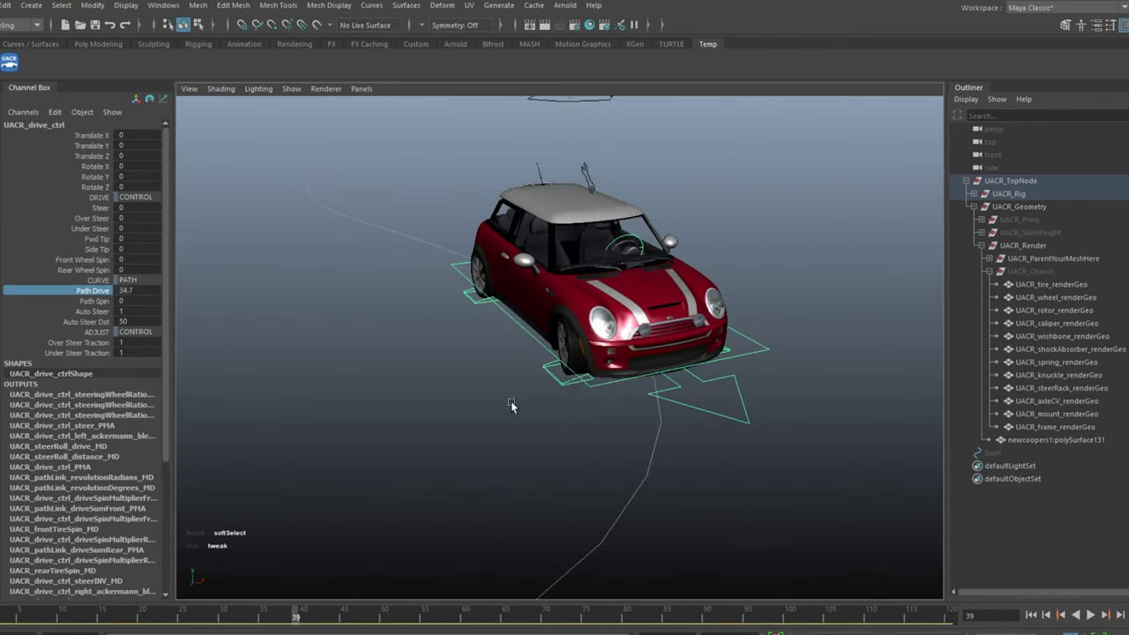
{"action": "middle_click_drag", "start_coordinate": [399, 387], "coordinate": [419, 416]}
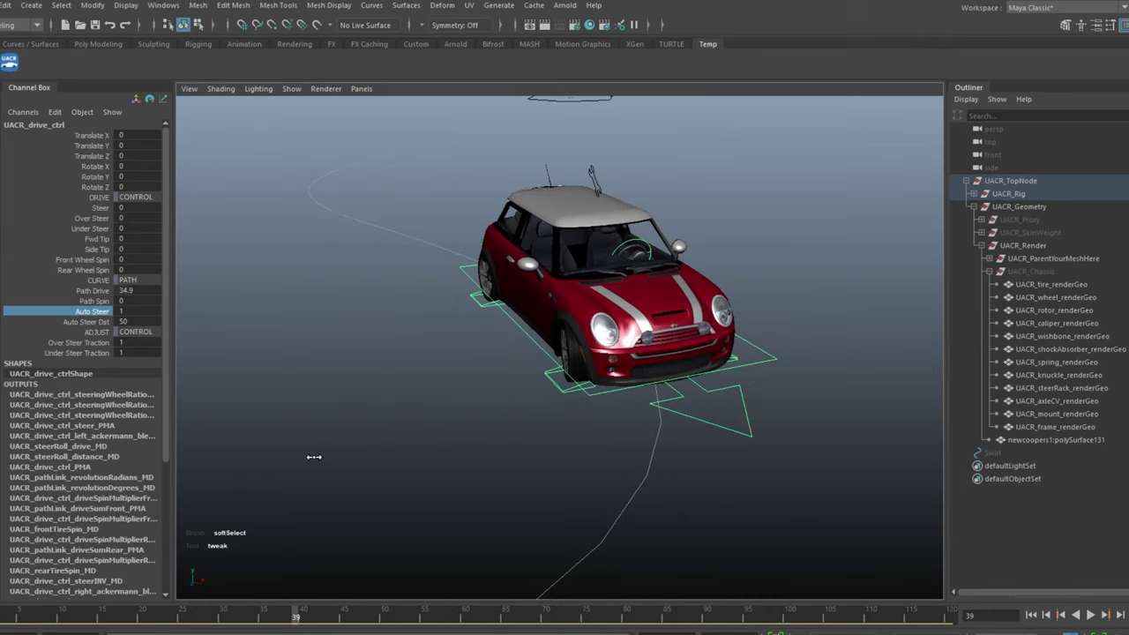
Step: Try manual Steer with Auto Steer set to 0, undo the steering change, and restore Auto Steer to 1
{"action": "mouse_move", "coordinate": [314, 458]}
{"action": "middle_mouse_down"}
{"action": "mouse_move", "coordinate": [380, 447]}
{"action": "mouse_move", "coordinate": [298, 446]}
{"action": "middle_mouse_up"}
{"action": "left_click", "coordinate": [134, 315]}
{"action": "type", "text": "0"}
{"action": "key", "text": "Return"}
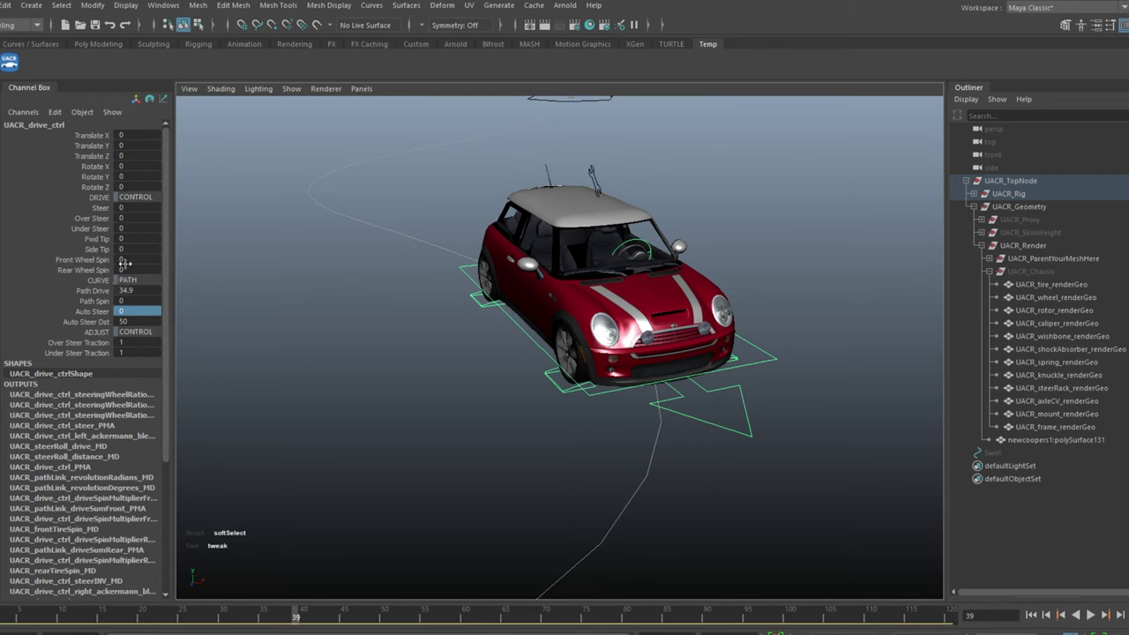
{"action": "left_click", "coordinate": [97, 209]}
{"action": "middle_click_drag", "start_coordinate": [247, 293], "coordinate": [235, 345]}
{"action": "key", "text": "ctrl+z"}
{"action": "double_click", "coordinate": [136, 311]}
{"action": "key", "text": "Return"}
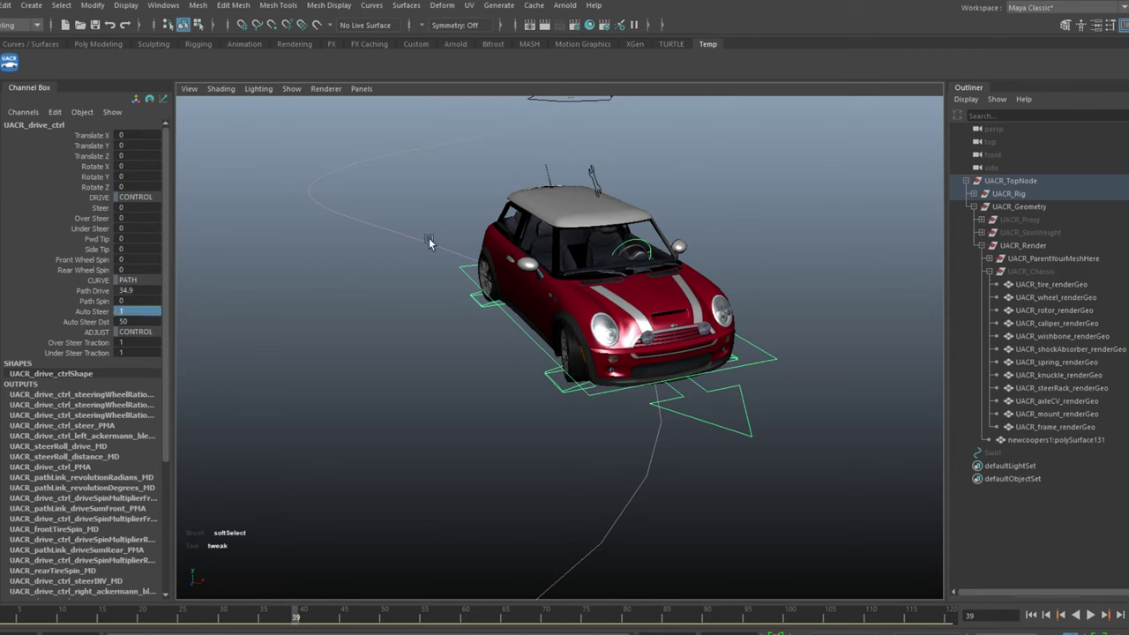
Step: Try Path Spin on the drive control at -1.3 and -14.8, undoing the second change
{"action": "left_click", "coordinate": [94, 302]}
{"action": "mouse_move", "coordinate": [411, 402]}
{"action": "middle_mouse_down"}
{"action": "mouse_move", "coordinate": [468, 399]}
{"action": "mouse_move", "coordinate": [330, 391]}
{"action": "mouse_move", "coordinate": [479, 396]}
{"action": "mouse_move", "coordinate": [406, 399]}
{"action": "middle_mouse_up"}
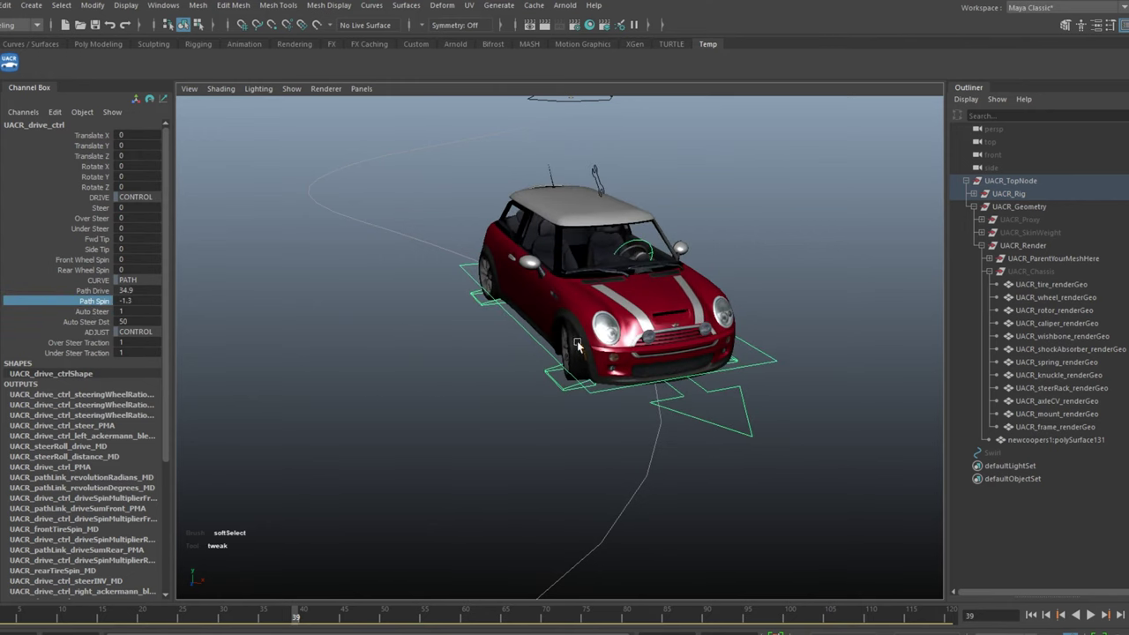
{"action": "middle_click_drag", "start_coordinate": [478, 359], "coordinate": [343, 410]}
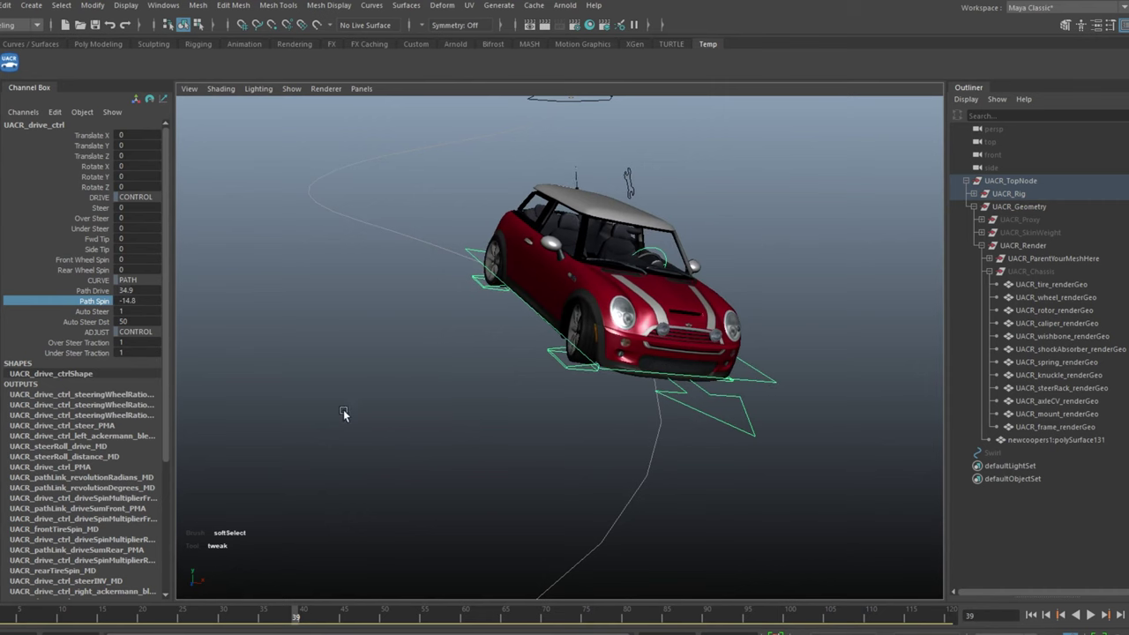
{"action": "key", "text": "ctrl+z"}
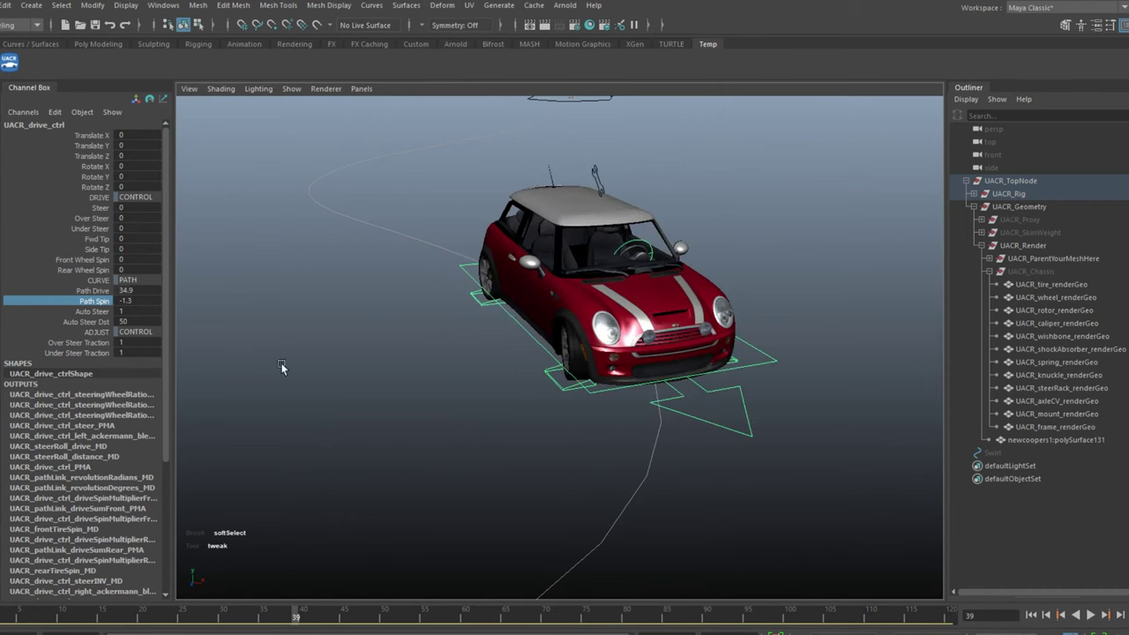
{"action": "right_click_drag", "start_coordinate": [495, 357], "coordinate": [437, 353], "text": "alt"}
{"action": "middle_click_drag", "start_coordinate": [437, 353], "coordinate": [520, 308], "text": "alt"}
{"action": "right_click_drag", "start_coordinate": [520, 308], "coordinate": [463, 351], "text": "alt"}
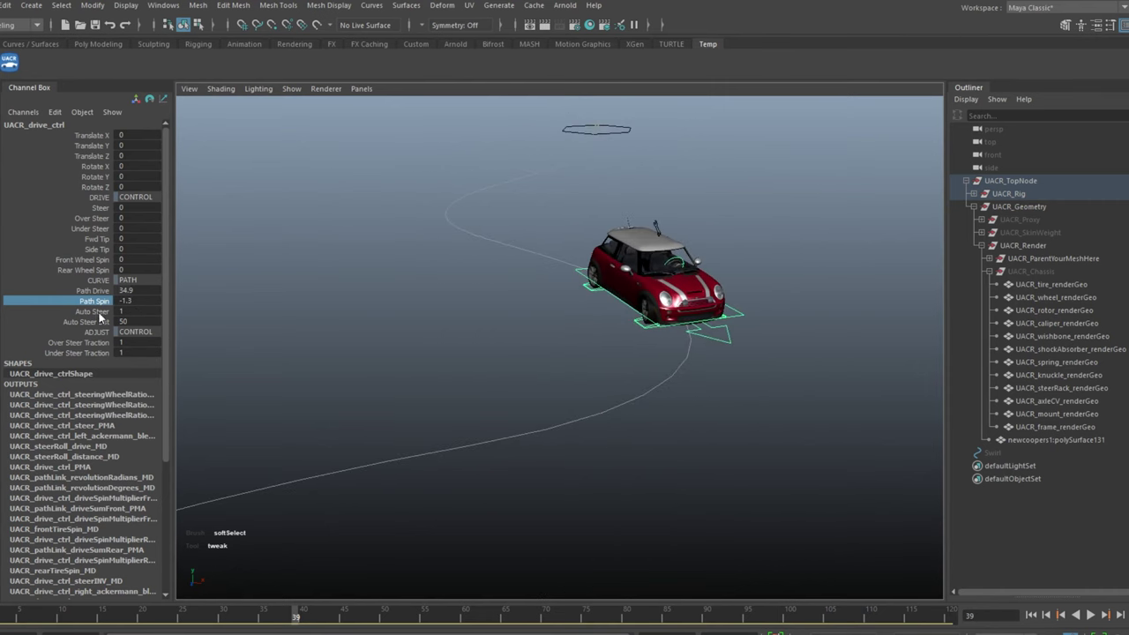
Step: Reset the drive control's Path Spin and Path Drive to 0
{"action": "left_click", "coordinate": [98, 321]}
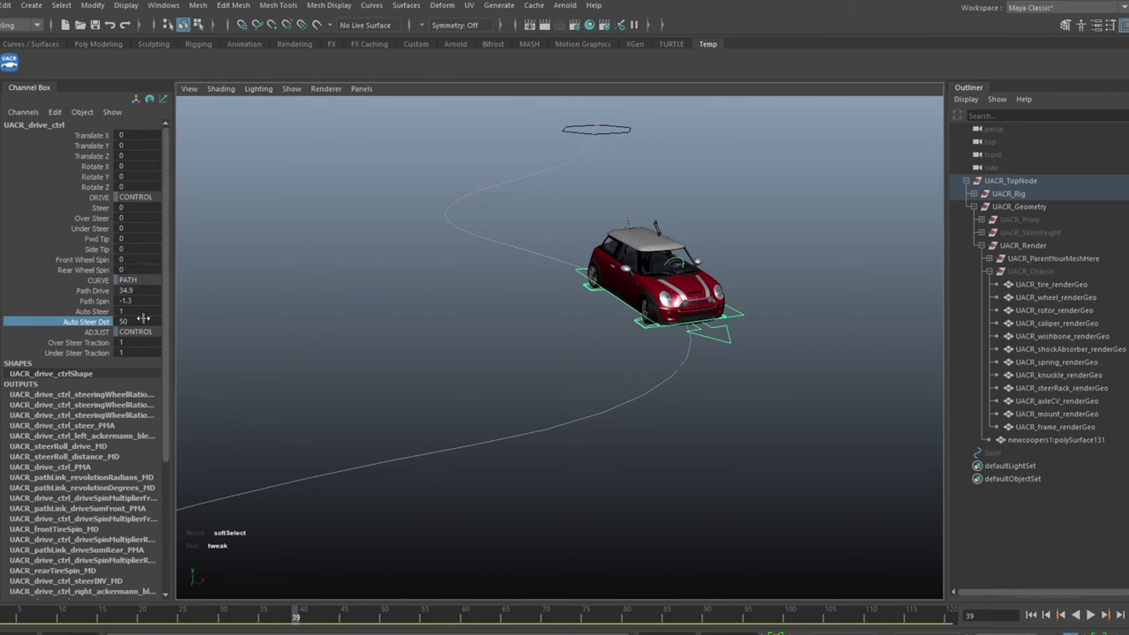
{"action": "key", "text": "w"}
{"action": "left_click_drag", "start_coordinate": [622, 354], "coordinate": [527, 391], "text": "alt"}
{"action": "middle_click_drag", "start_coordinate": [527, 391], "coordinate": [492, 415], "text": "alt"}
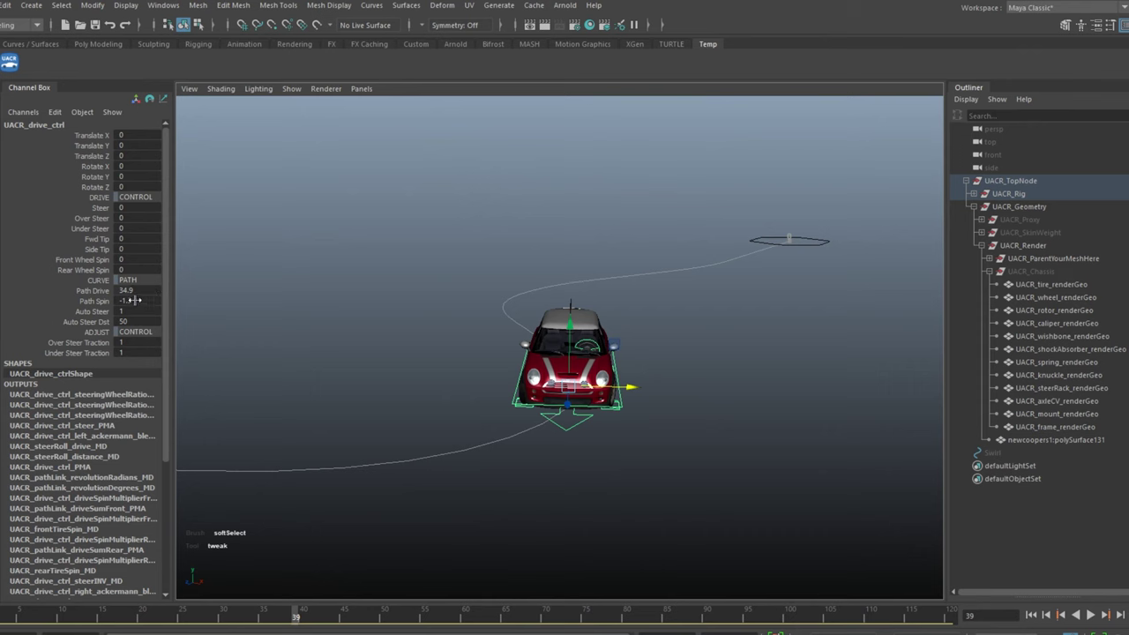
{"action": "double_click", "coordinate": [134, 300]}
{"action": "type", "text": "0"}
{"action": "key", "text": "Return"}
{"action": "double_click", "coordinate": [134, 290]}
{"action": "type", "text": "0"}
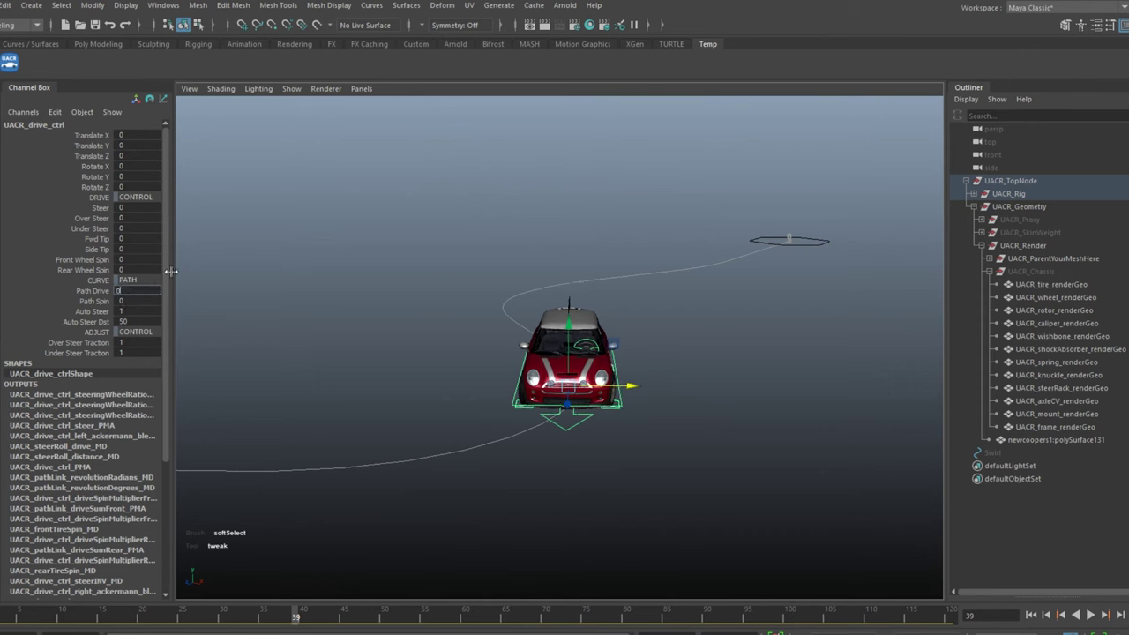
{"action": "key", "text": "Return"}
Step: Clear the selection and open the UltimateAdjustableCarRig tool window, with the weave path and space around it in view
{"action": "left_click_drag", "start_coordinate": [638, 252], "coordinate": [642, 285], "text": "alt"}
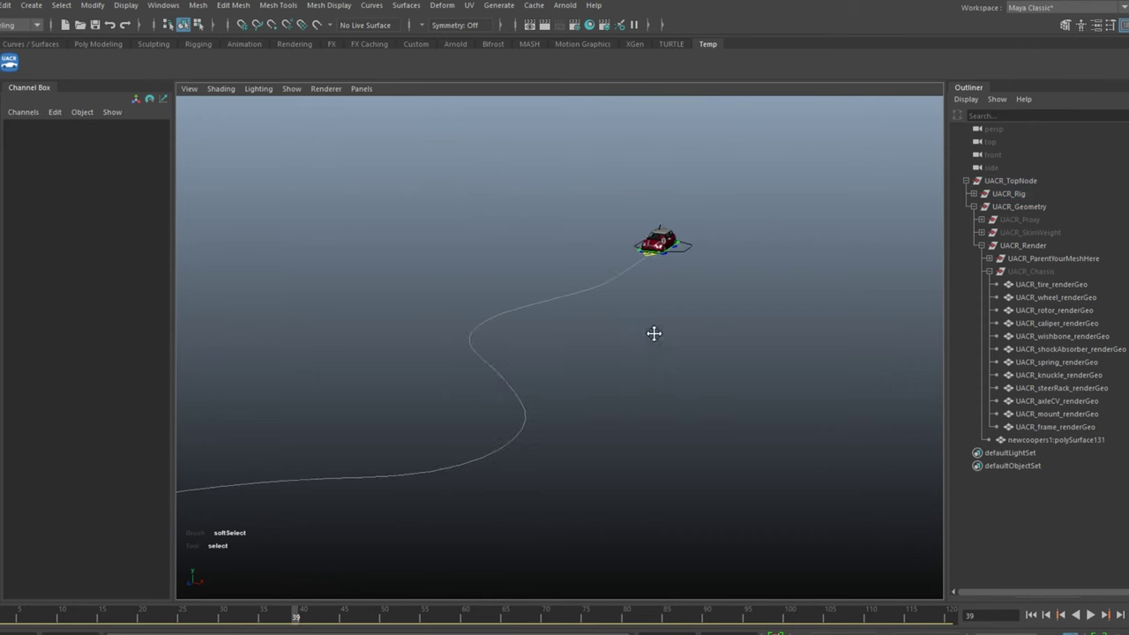
{"action": "right_click_drag", "start_coordinate": [653, 333], "coordinate": [623, 248], "text": "alt"}
{"action": "middle_click_drag", "start_coordinate": [635, 388], "coordinate": [698, 373], "text": "alt"}
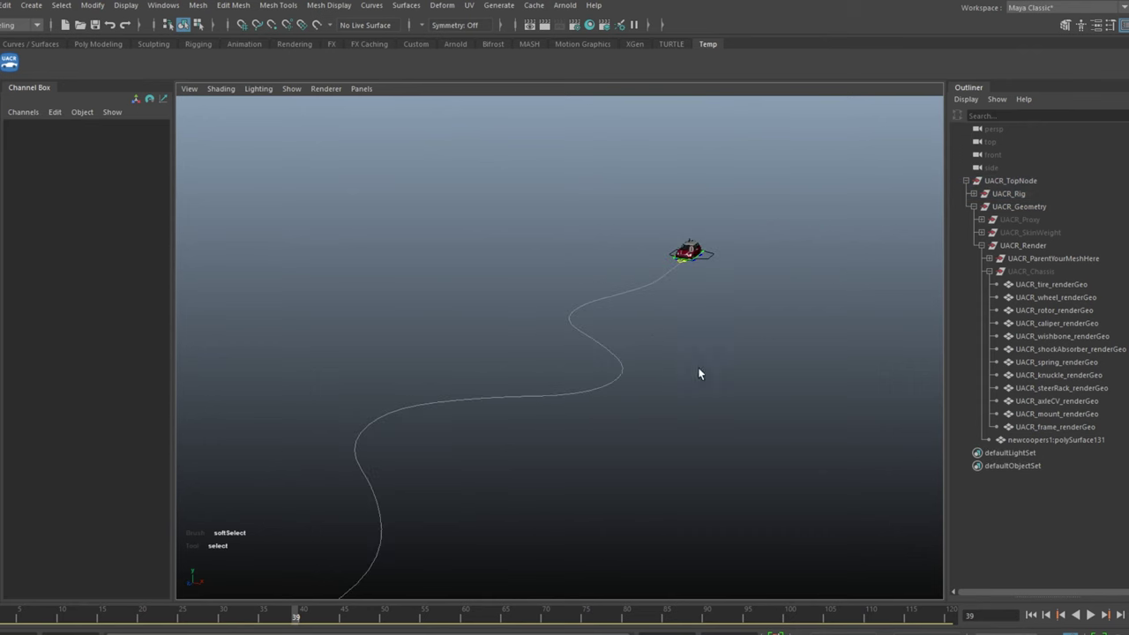
{"action": "left_click_drag", "start_coordinate": [607, 428], "coordinate": [649, 430], "text": "alt"}
{"action": "left_click", "coordinate": [10, 61]}
{"action": "right_click_drag", "start_coordinate": [650, 429], "coordinate": [618, 410], "text": "alt"}
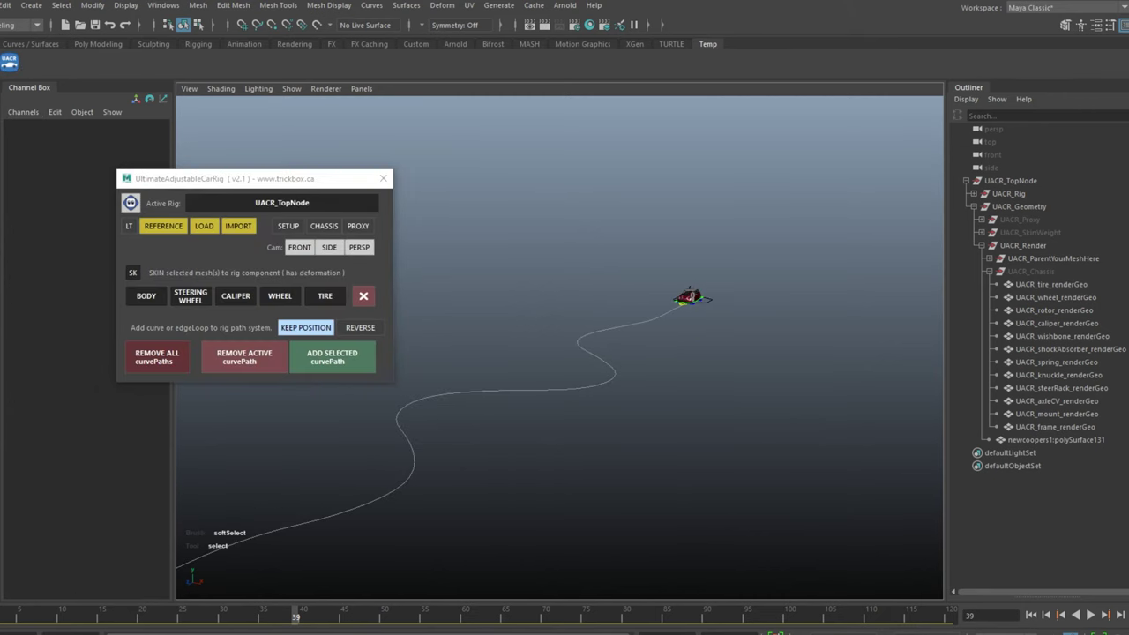
Step: Sketch a freehand hook-shaped curve around the weave path and add it to the rig's path system with Keep Position on
{"action": "left_click_drag", "start_coordinate": [741, 232], "coordinate": [496, 448]}
{"action": "left_click_drag", "start_coordinate": [578, 394], "coordinate": [572, 401]}
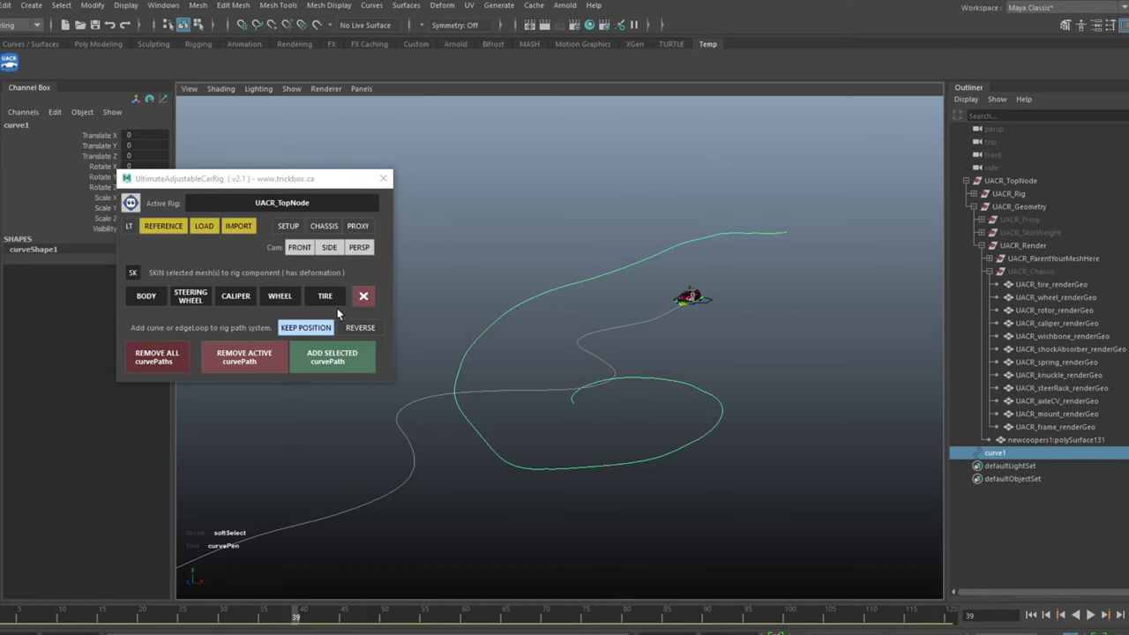
{"action": "left_click", "coordinate": [348, 365]}
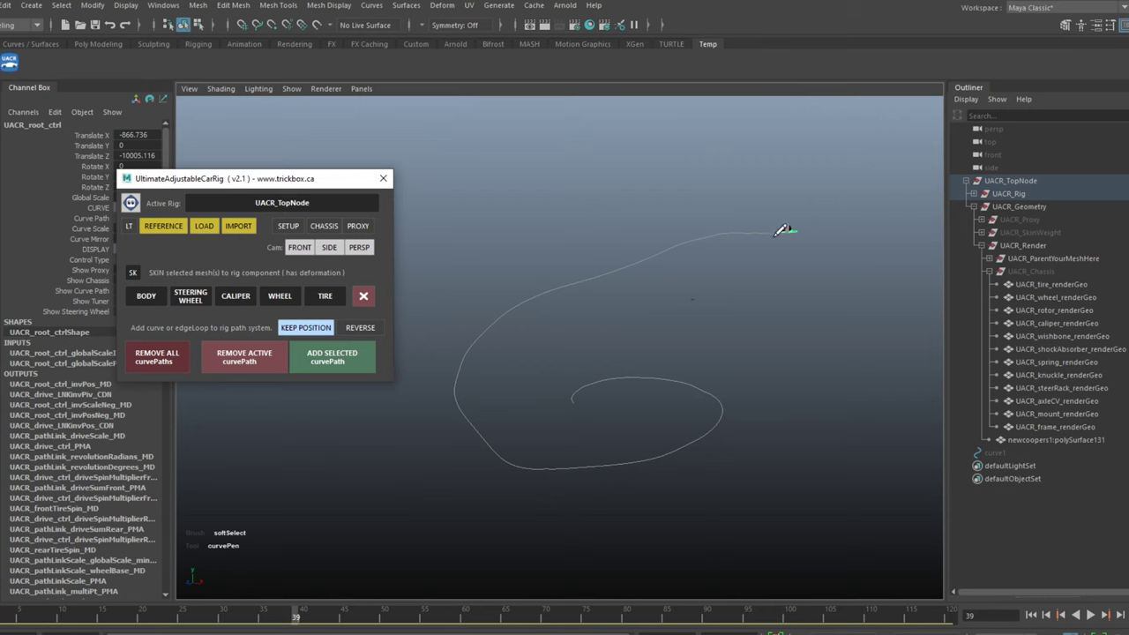
Step: Review the root control's Curve Path options and remove the active curve1 path from the rig
{"action": "left_click", "coordinate": [846, 398]}
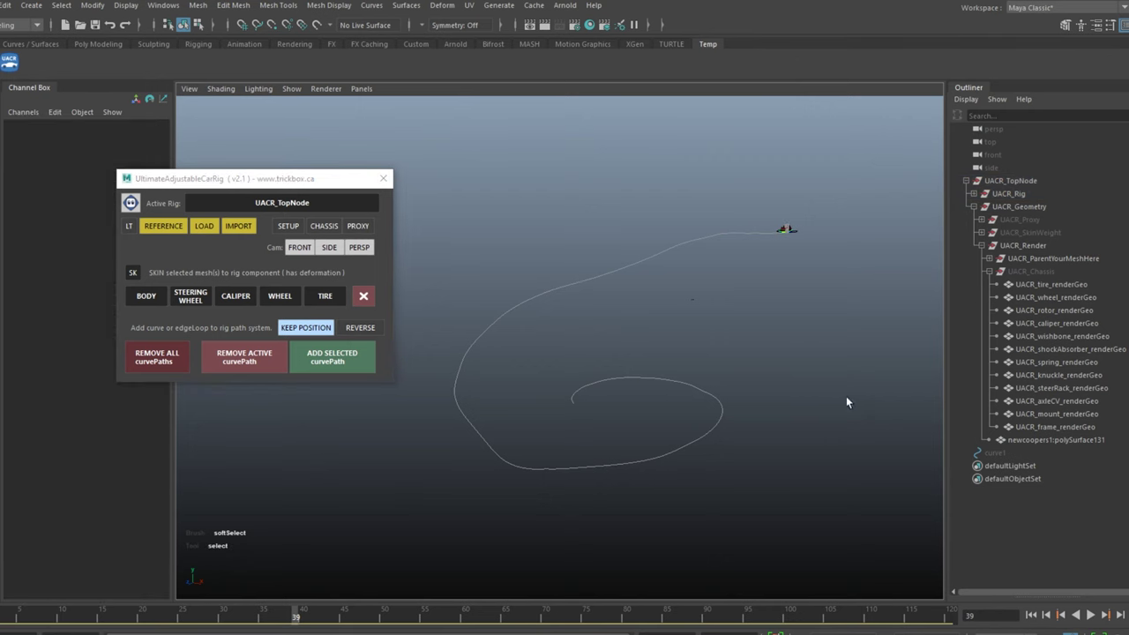
{"action": "left_click", "coordinate": [798, 231]}
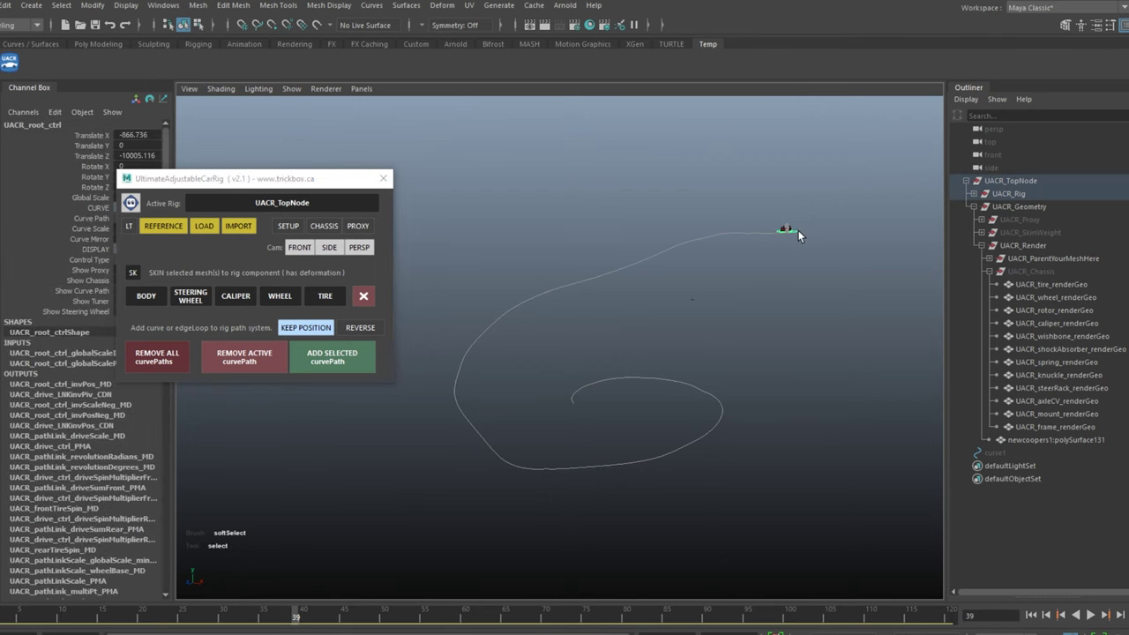
{"action": "left_click_drag", "start_coordinate": [373, 175], "coordinate": [349, 398]}
{"action": "left_click", "coordinate": [136, 218]}
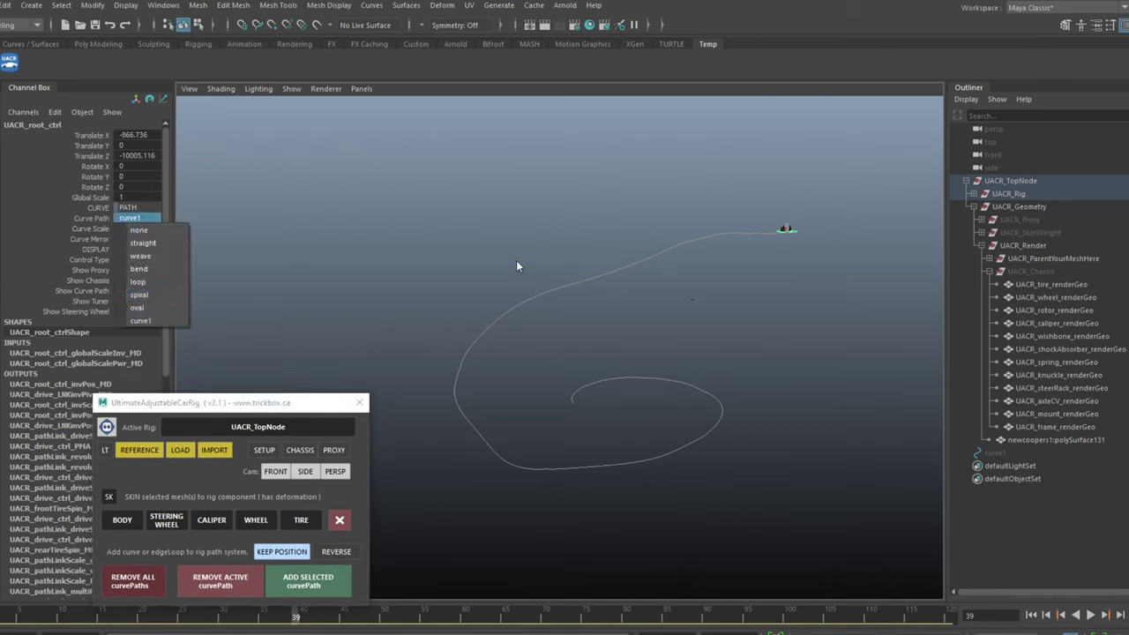
{"action": "left_click", "coordinate": [139, 221]}
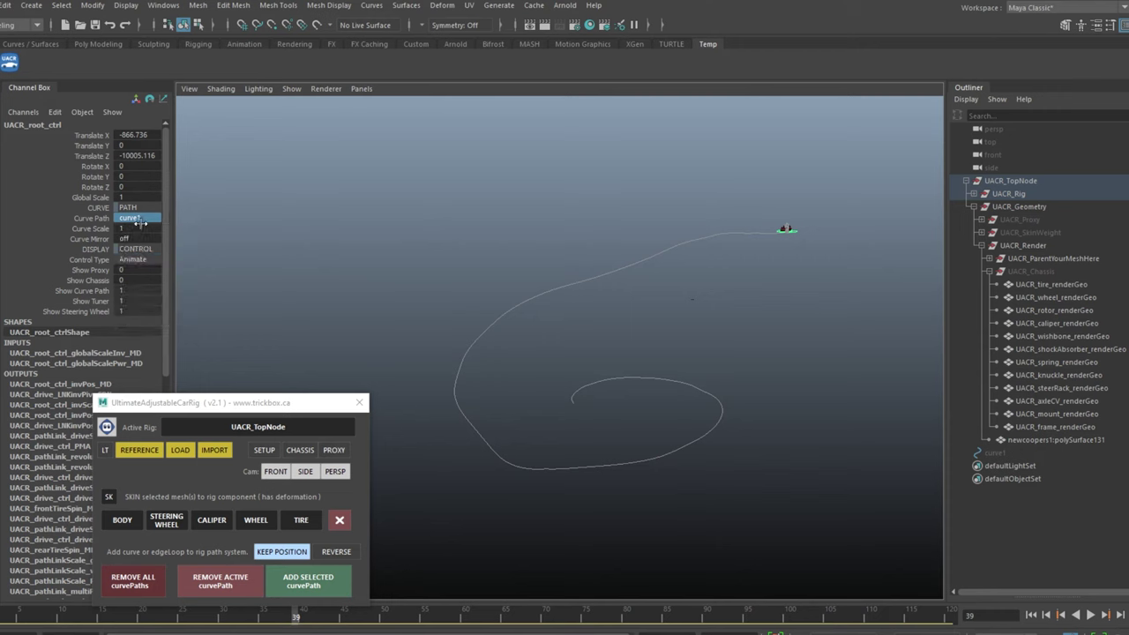
{"action": "left_click", "coordinate": [235, 593]}
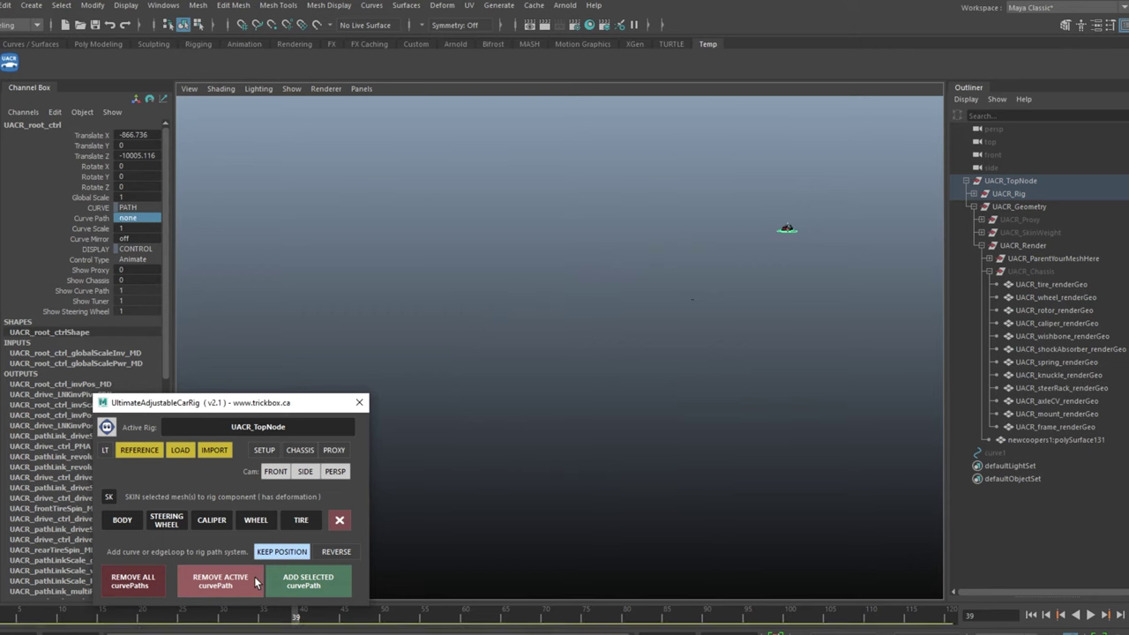
{"action": "left_click", "coordinate": [860, 476]}
Step: Rename curve1 as Hook
{"action": "left_click", "coordinate": [992, 451]}
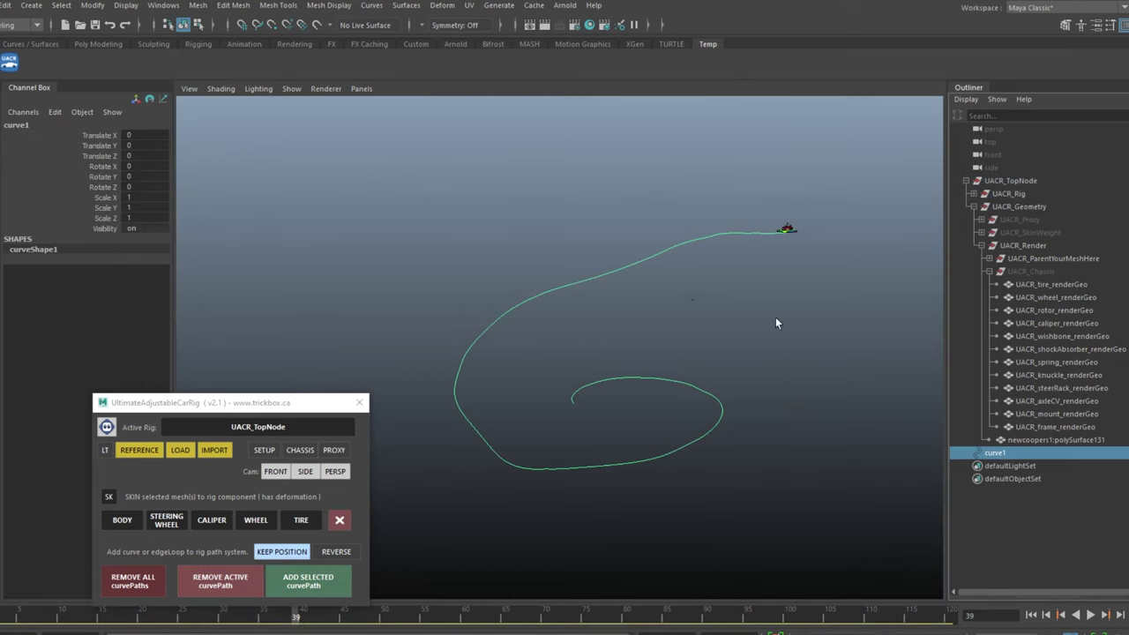
{"action": "left_click", "coordinate": [1017, 468]}
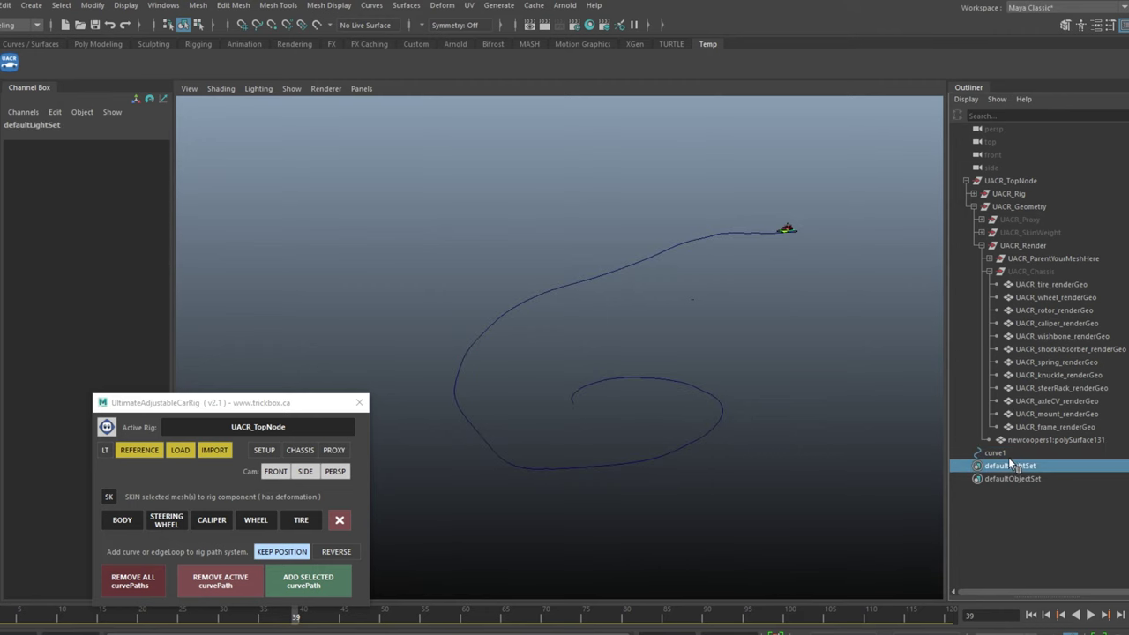
{"action": "left_click", "coordinate": [997, 452]}
{"action": "double_click", "coordinate": [1000, 455]}
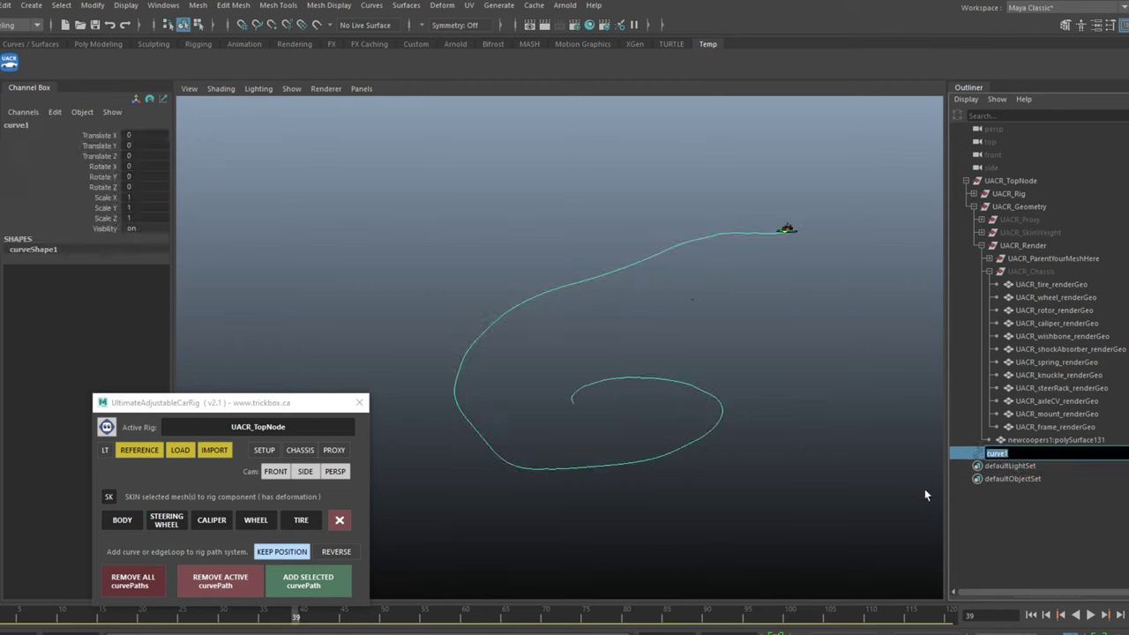
{"action": "type", "text": "Hook"}
{"action": "key", "text": "Return"}
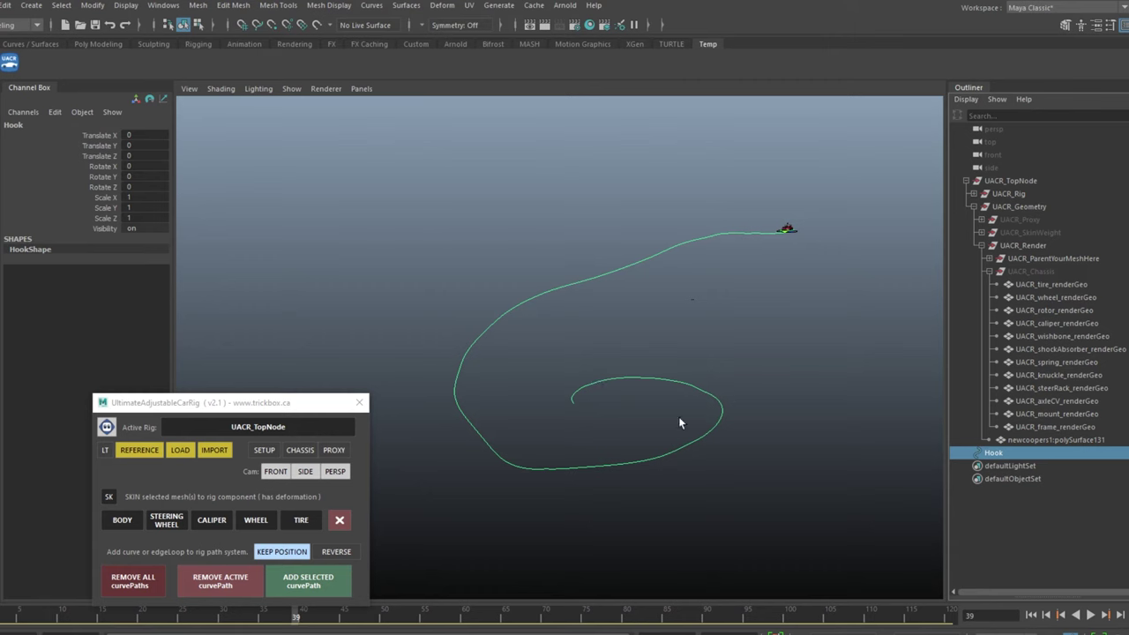
Step: Enable Reverse and add the Hook curve to the rig's path system
{"action": "left_click", "coordinate": [336, 551]}
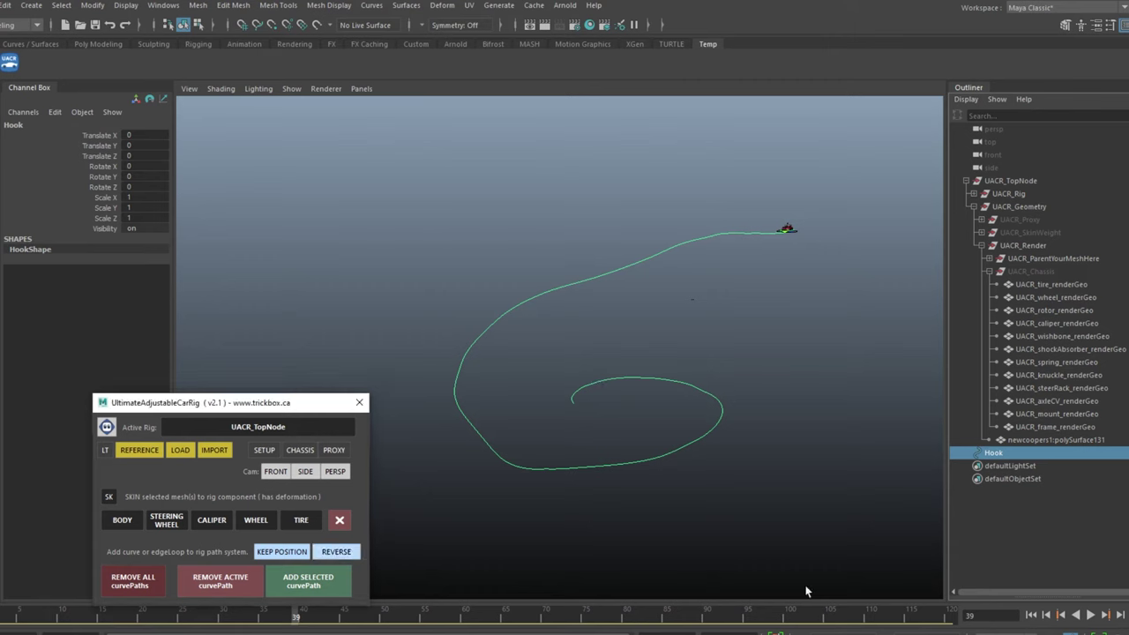
{"action": "left_click", "coordinate": [316, 588]}
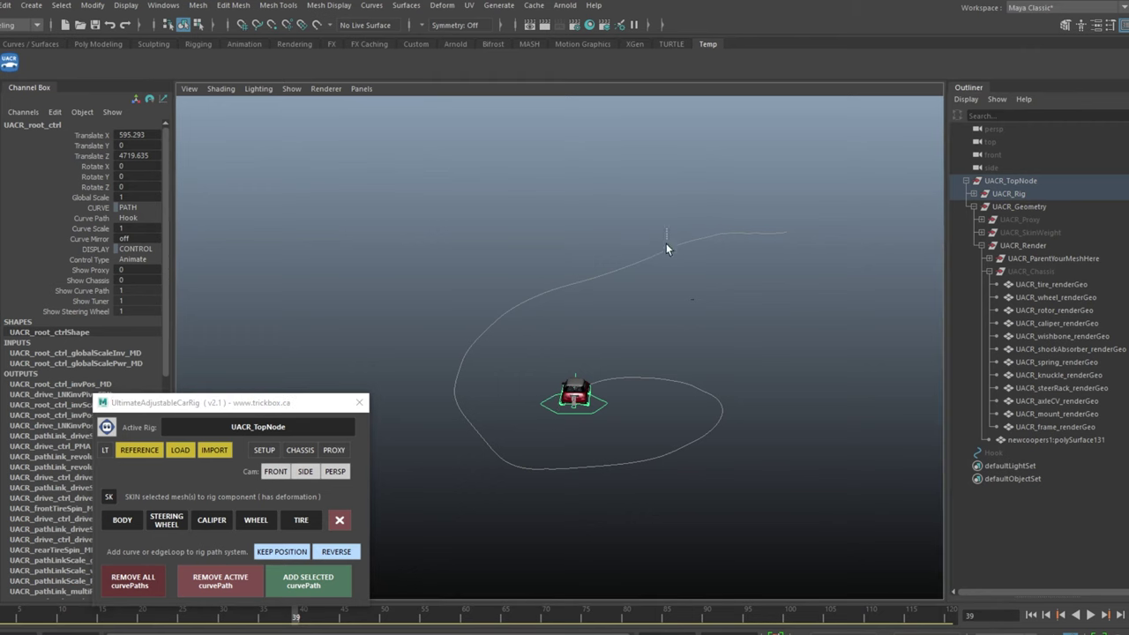
Step: Review the root control's Curve Path options for the newly added Hook path
{"action": "left_click_drag", "start_coordinate": [667, 231], "coordinate": [407, 303]}
{"action": "left_click", "coordinate": [567, 469]}
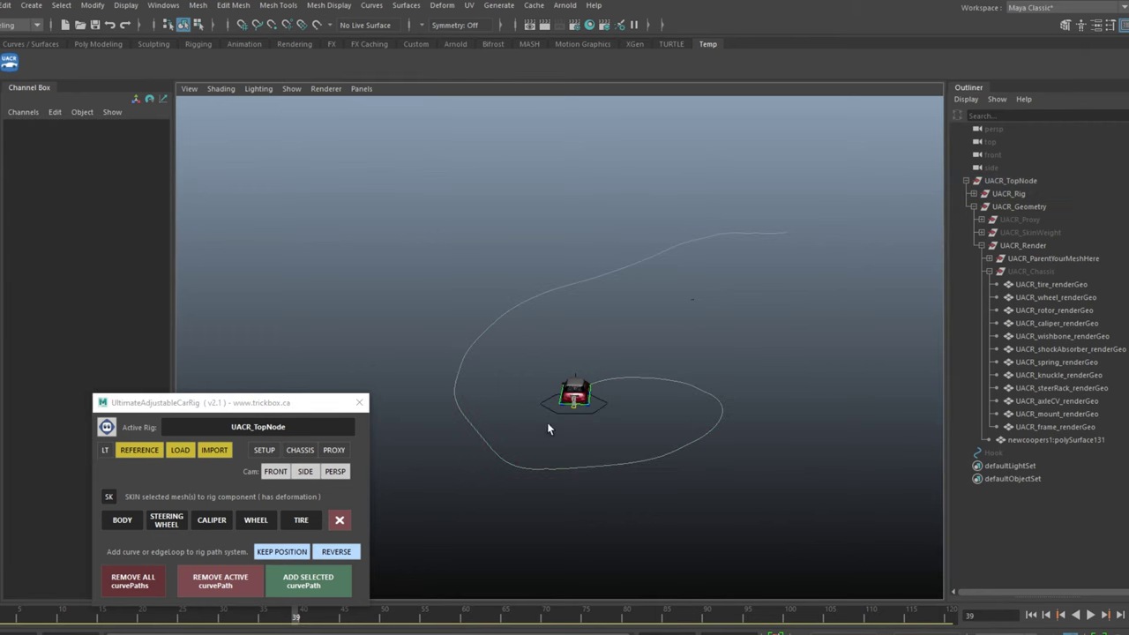
{"action": "left_click", "coordinate": [575, 414]}
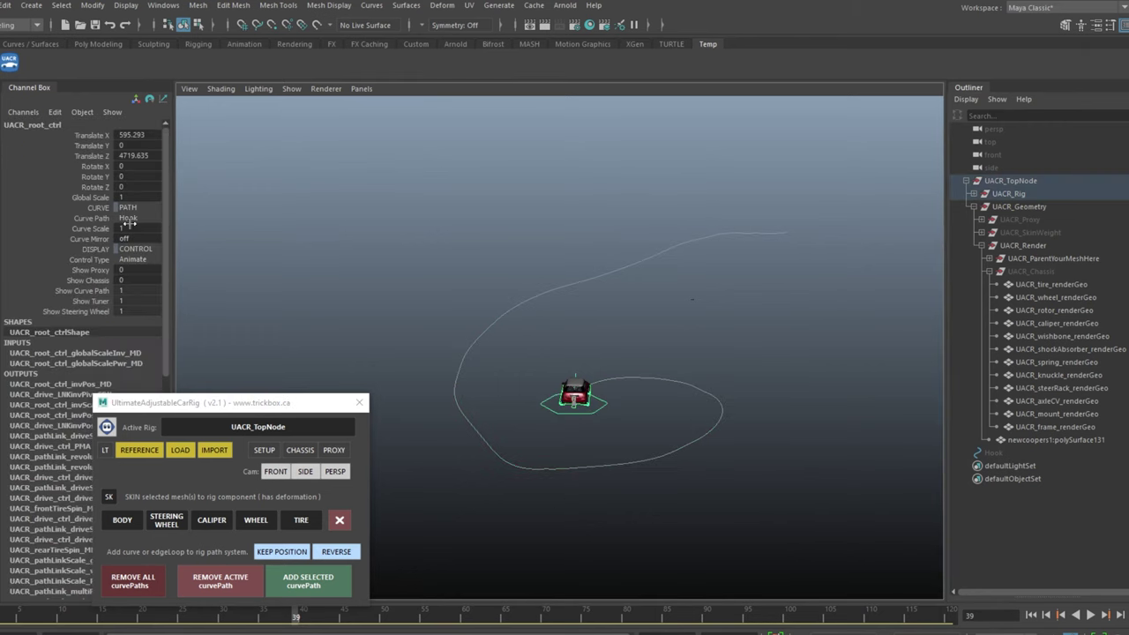
{"action": "left_click", "coordinate": [128, 219]}
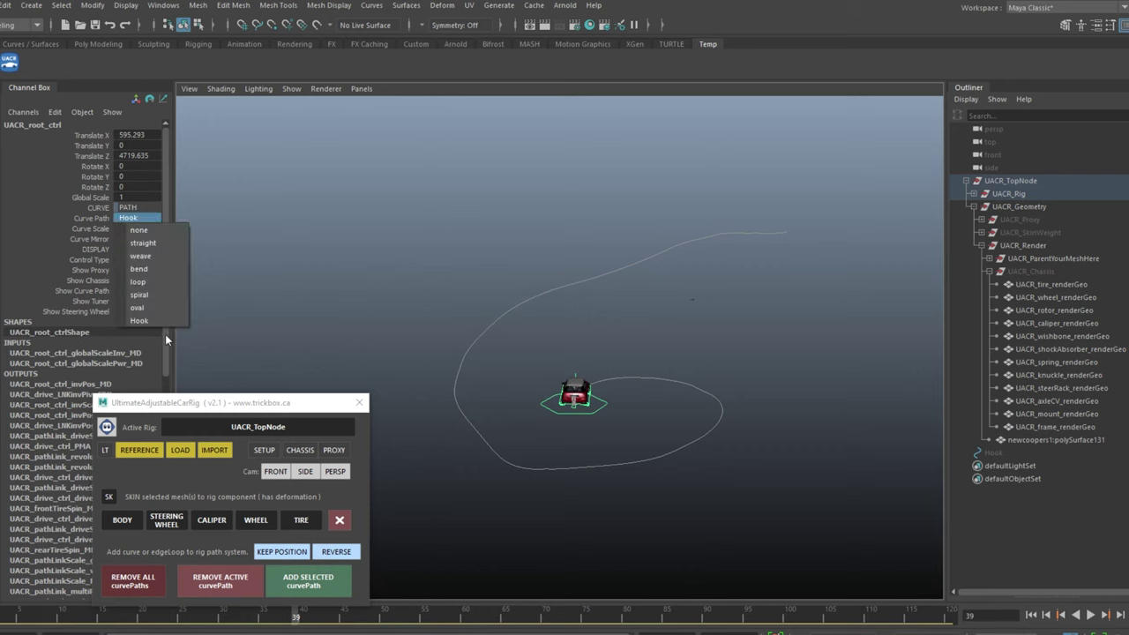
{"action": "left_click", "coordinate": [268, 234]}
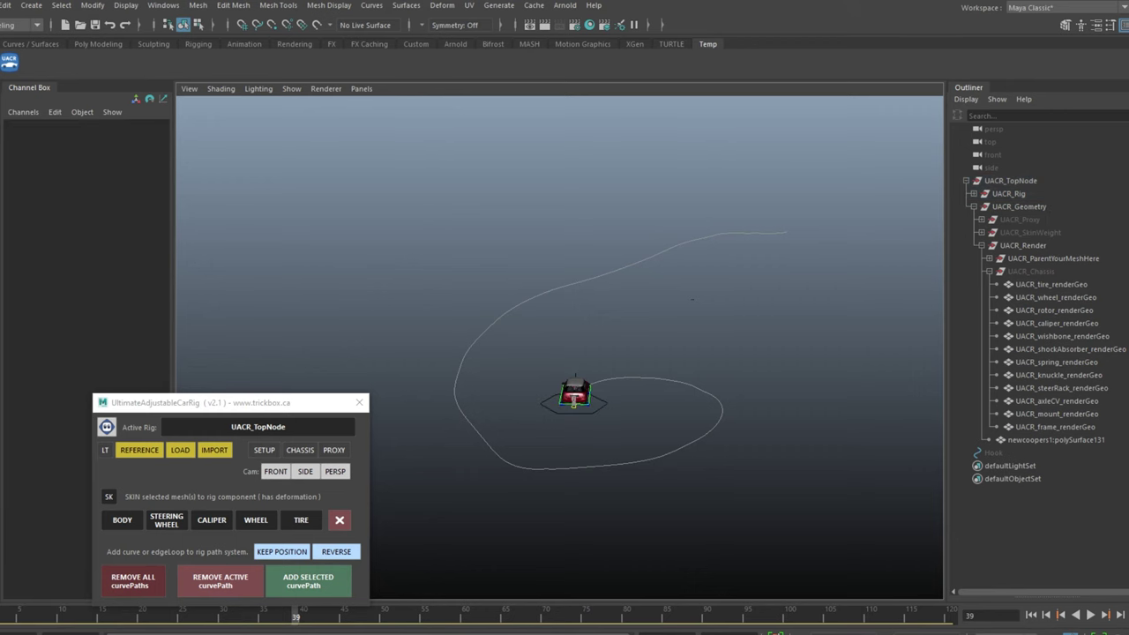
Step: Sketch four freehand curves around the Hook path, two beyond its long side and two wavy ones beyond its looped end
{"action": "left_click_drag", "start_coordinate": [644, 165], "coordinate": [296, 275]}
{"action": "left_click_drag", "start_coordinate": [719, 205], "coordinate": [409, 300]}
{"action": "left_click_drag", "start_coordinate": [762, 263], "coordinate": [737, 521]}
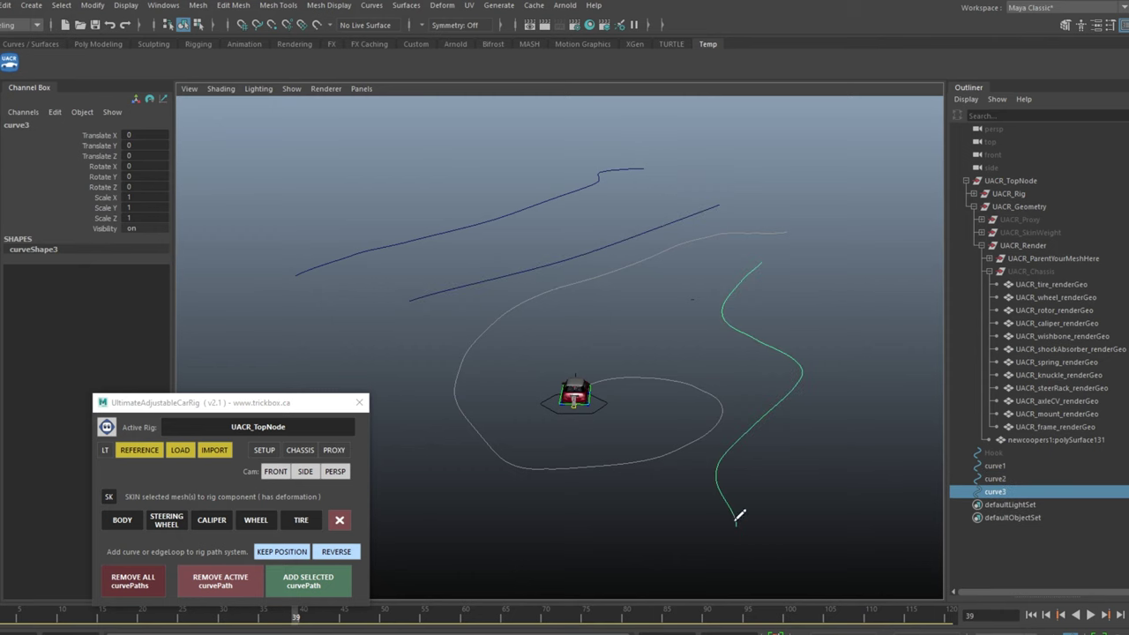
{"action": "key", "text": "q"}
Step: Add curve1, curve2, curve3 and curve4 together to the rig's path system with Keep Position and Reverse on
{"action": "left_click_drag", "start_coordinate": [479, 171], "coordinate": [632, 245]}
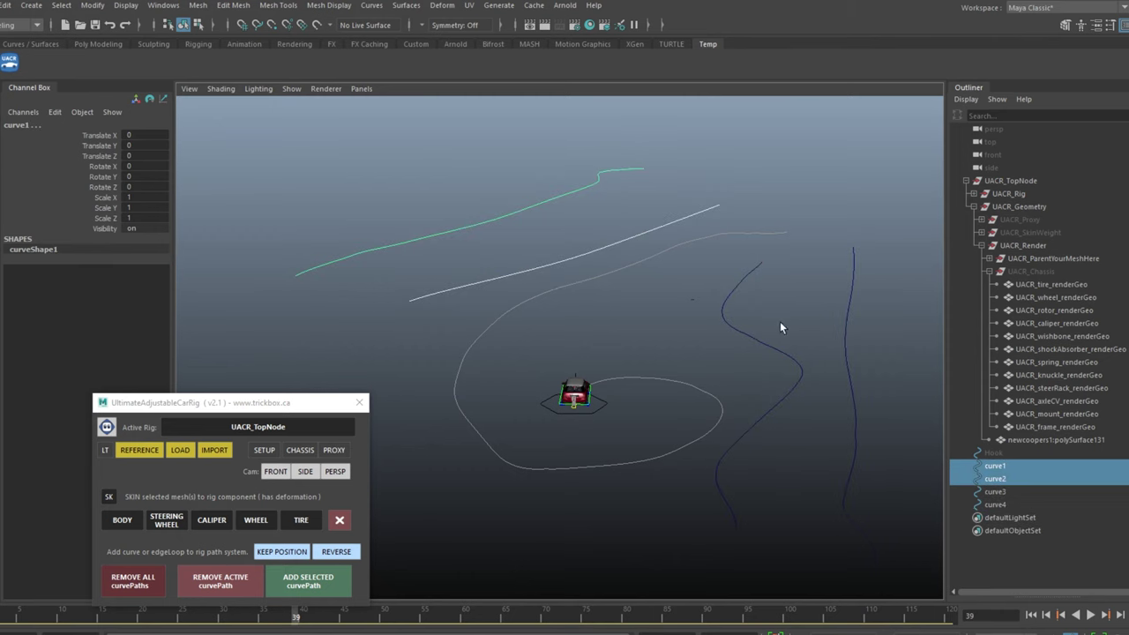
{"action": "left_click_drag", "start_coordinate": [739, 335], "coordinate": [897, 357]}
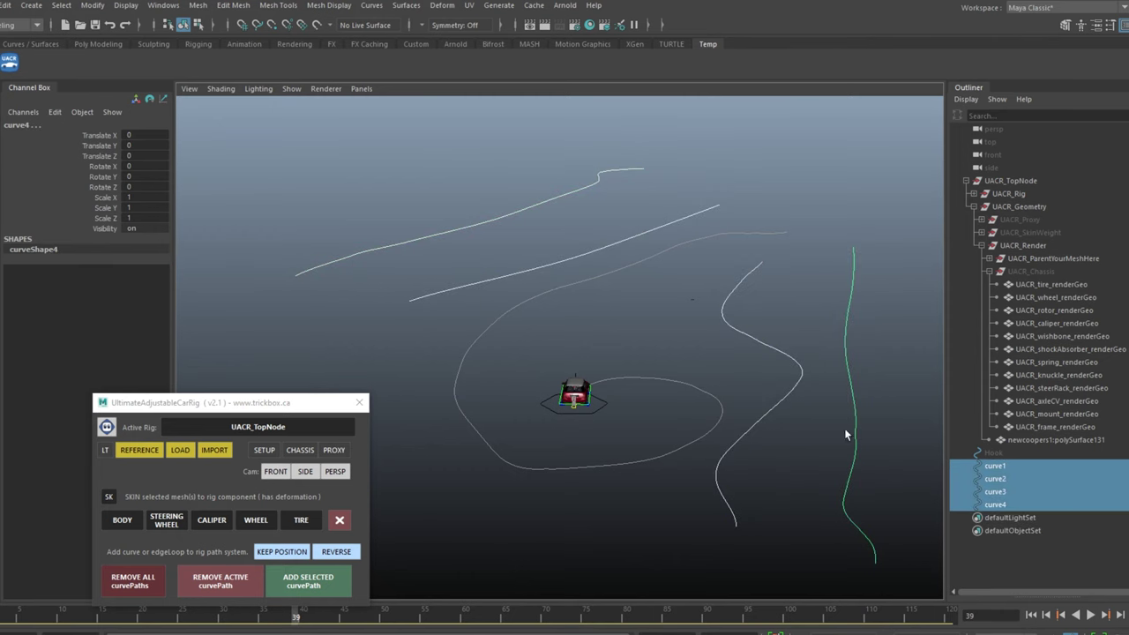
{"action": "left_click", "coordinate": [308, 581]}
Step: Review the root control's Curve Path options and view the car on the curve4 path
{"action": "left_click_drag", "start_coordinate": [690, 460], "coordinate": [701, 479]}
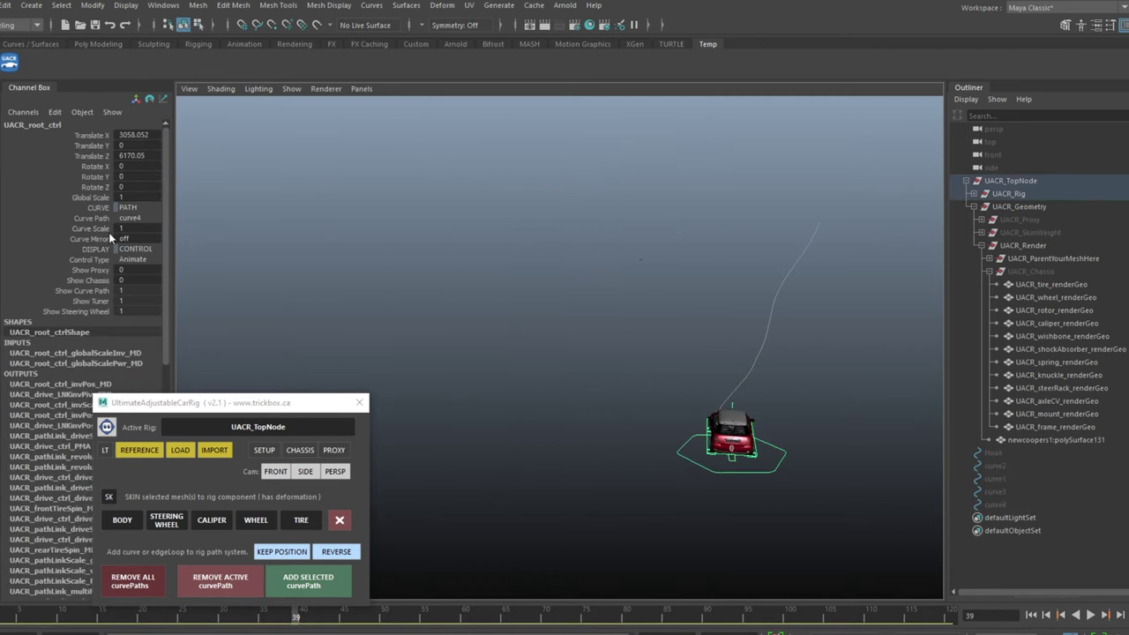
{"action": "left_click", "coordinate": [134, 218]}
{"action": "left_click_drag", "start_coordinate": [597, 319], "coordinate": [643, 327], "text": "alt"}
{"action": "left_click_drag", "start_coordinate": [543, 373], "coordinate": [510, 388], "text": "alt"}
{"action": "left_click", "coordinate": [510, 390]}
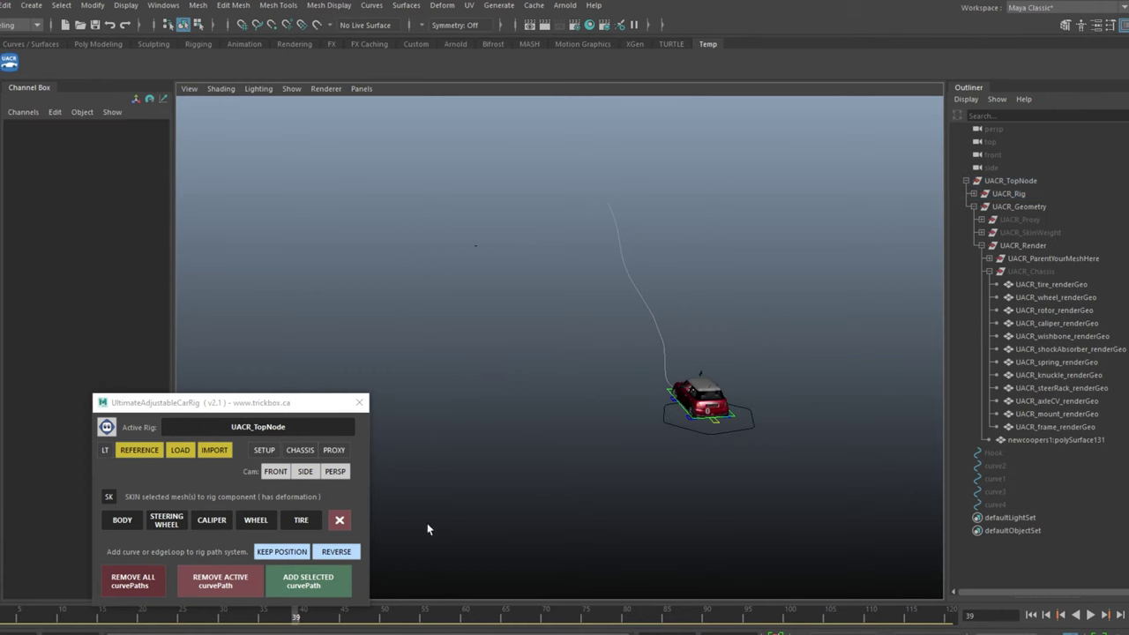
Step: Remove all custom curve paths from the rig and check the root control's remaining Curve Path options
{"action": "left_click", "coordinate": [142, 588]}
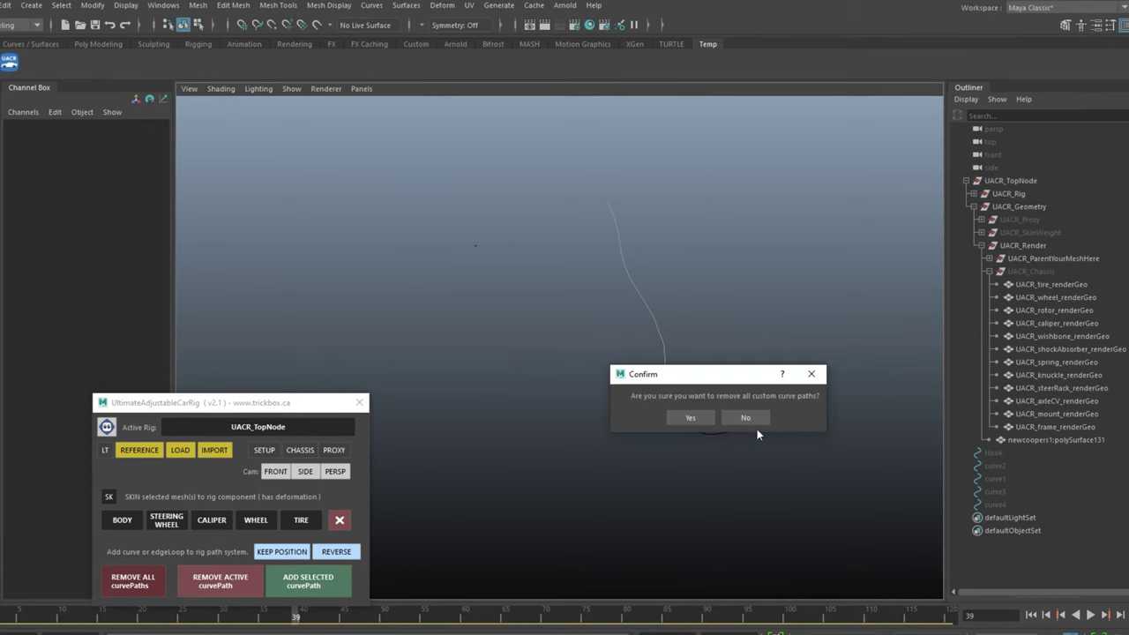
{"action": "left_click", "coordinate": [704, 416]}
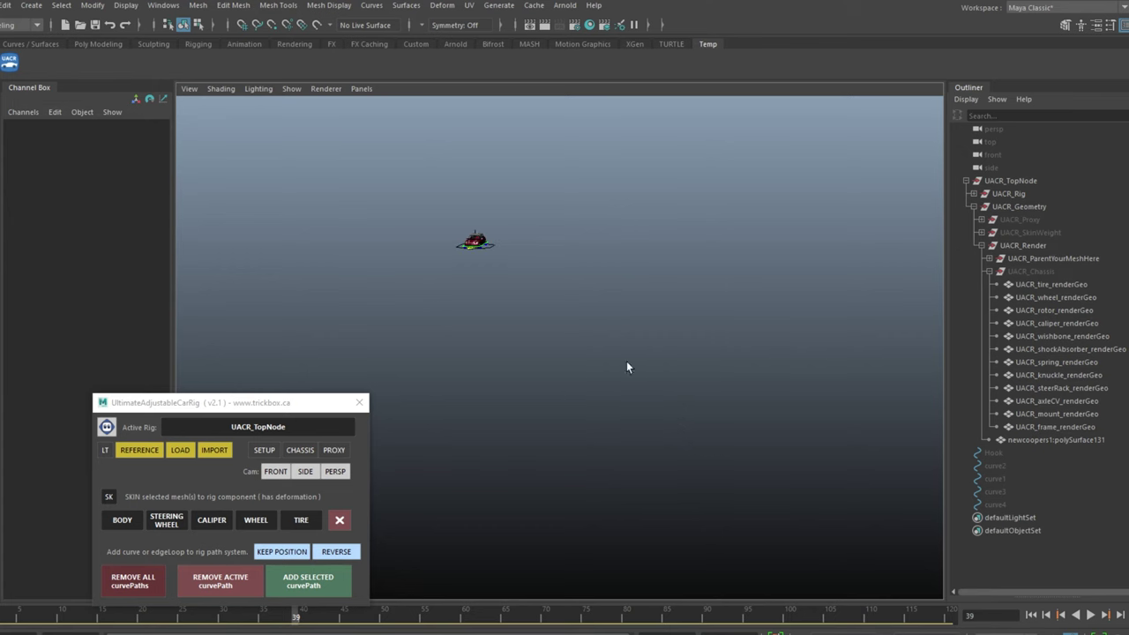
{"action": "left_click", "coordinate": [491, 245]}
{"action": "key", "text": "f"}
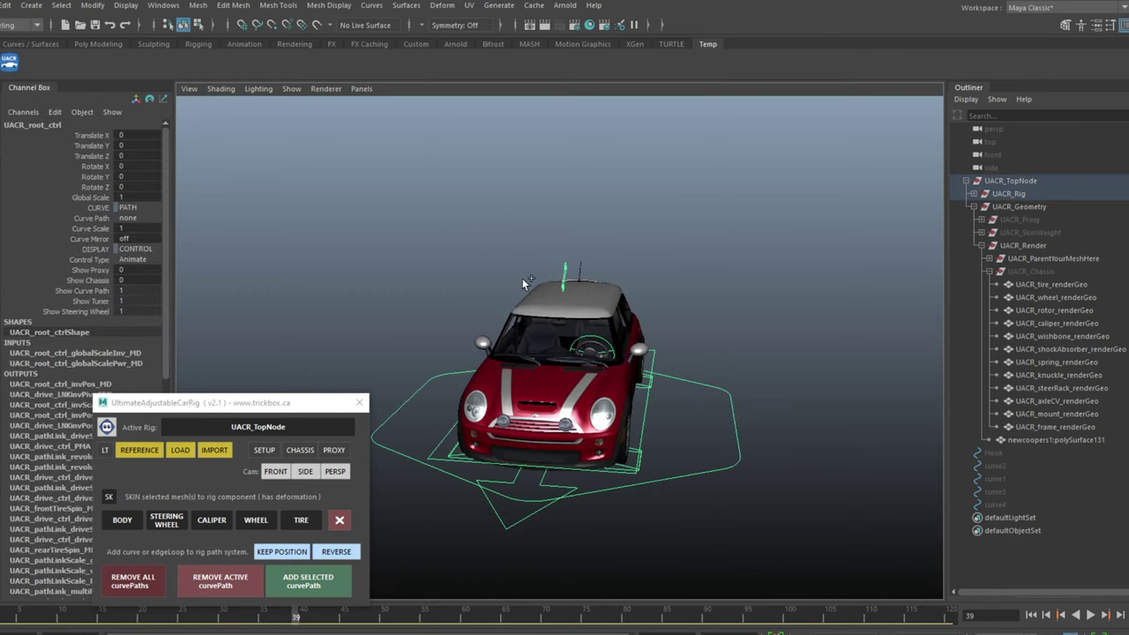
{"action": "left_click", "coordinate": [130, 218]}
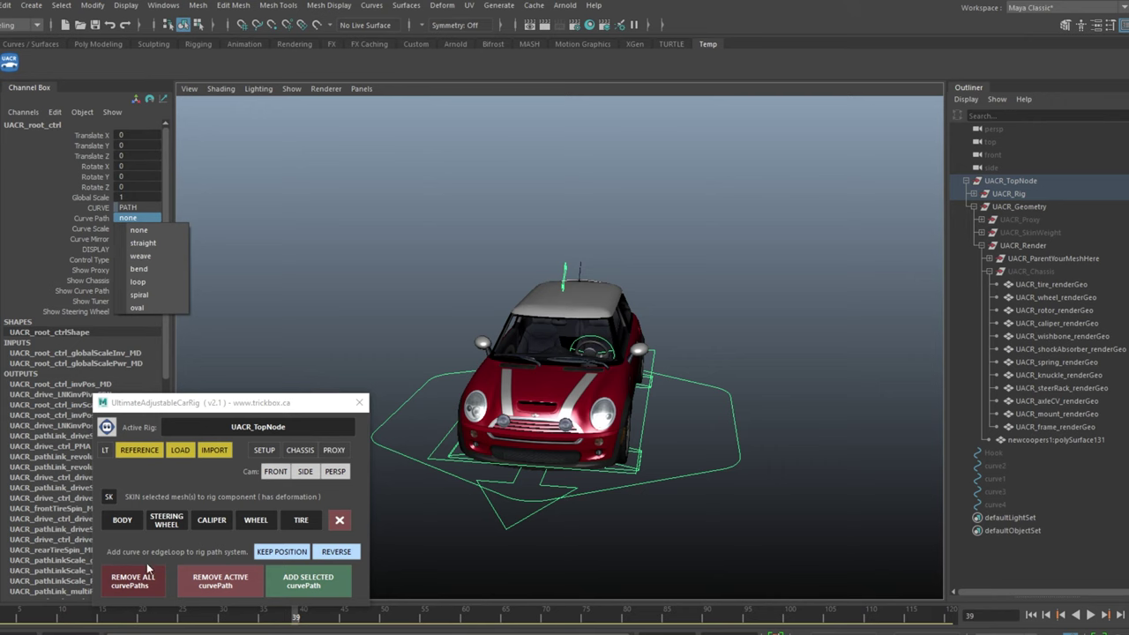
{"action": "left_click", "coordinate": [741, 192]}
Step: Unhide the original Hook, curve1, curve2, curve3 and curve4 curves in the scene
{"action": "left_click", "coordinate": [1003, 454]}
{"action": "left_click", "coordinate": [997, 504], "text": "shift"}
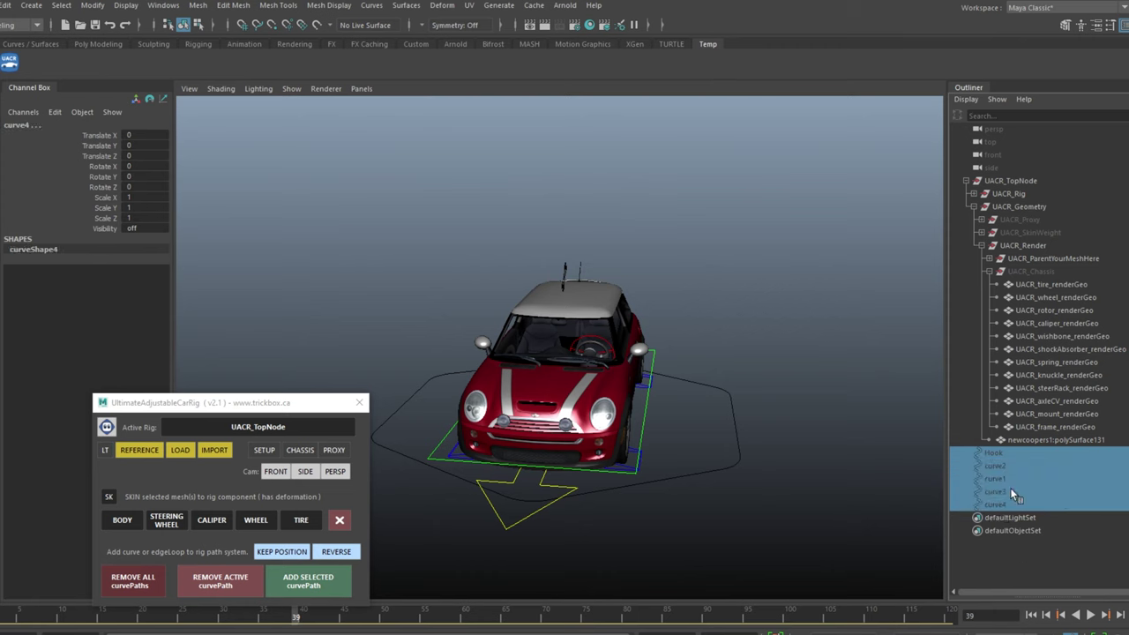
{"action": "key", "text": "shift+h"}
{"action": "scroll", "coordinate": [730, 357], "scroll_direction": "down", "scroll_amount": 10}
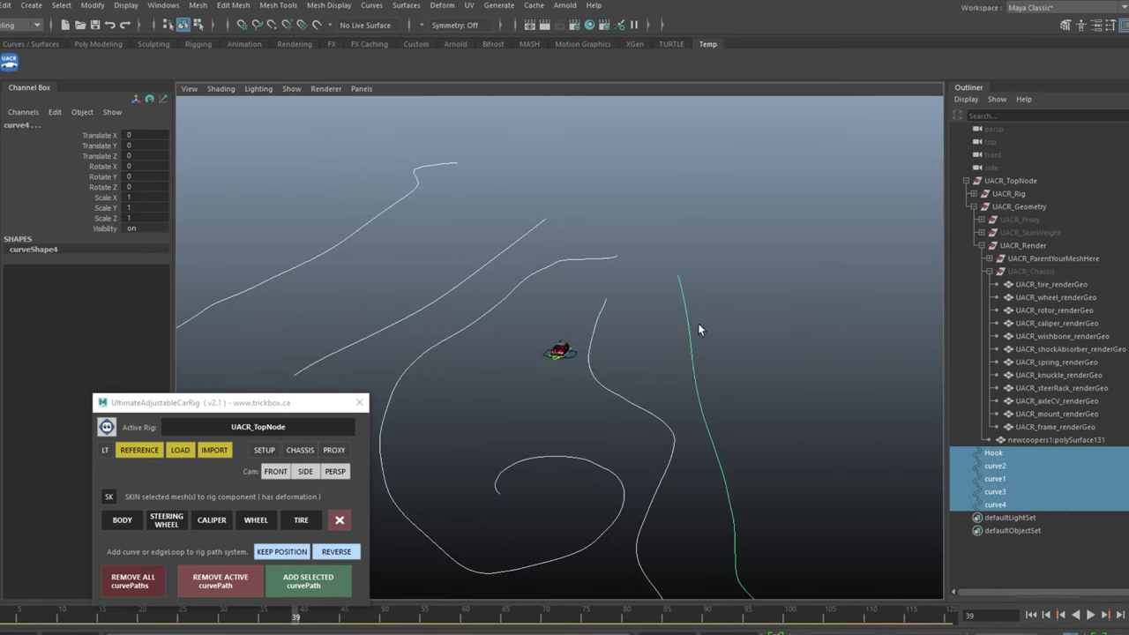
{"action": "left_click_drag", "start_coordinate": [698, 329], "coordinate": [709, 253], "text": "alt"}
{"action": "left_click", "coordinate": [708, 253]}
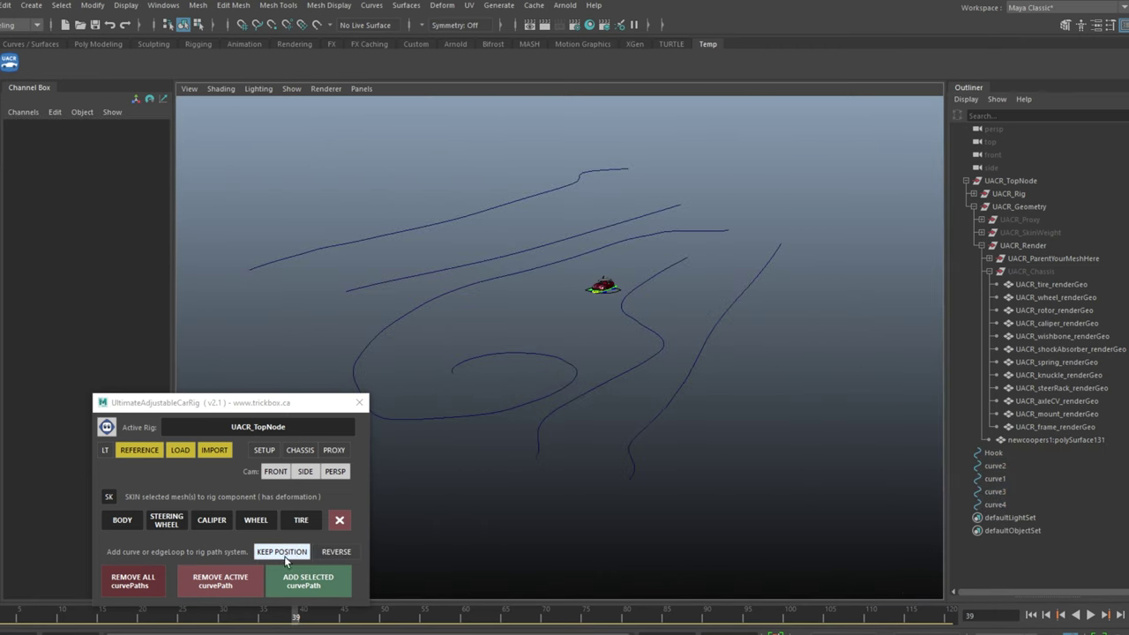
Step: Turn Reverse off, leave Keep Position on, and delete the Hook curve and curve1 through curve4
{"action": "left_click", "coordinate": [283, 552]}
{"action": "left_click_drag", "start_coordinate": [454, 157], "coordinate": [482, 395]}
{"action": "key", "text": "Delete"}
{"action": "left_click_drag", "start_coordinate": [606, 386], "coordinate": [759, 398]}
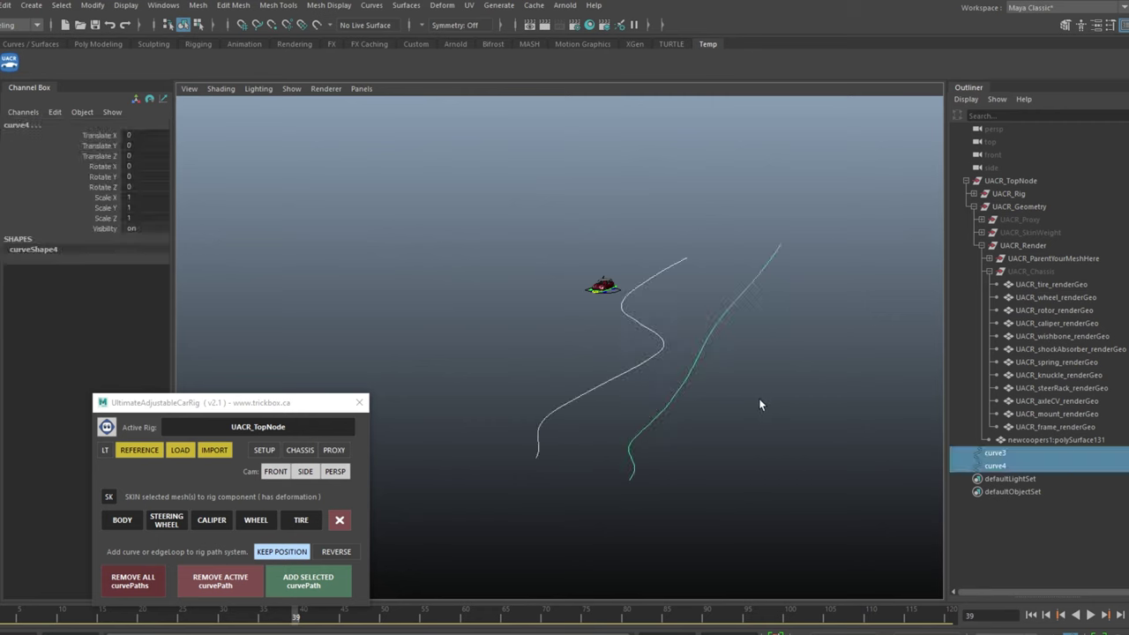
{"action": "key", "text": "Delete"}
Step: Sketch a large freehand hook-shaped curve around the car and add it to the rig's path system with Keep Position off
{"action": "left_click_drag", "start_coordinate": [623, 406], "coordinate": [661, 419], "text": "alt"}
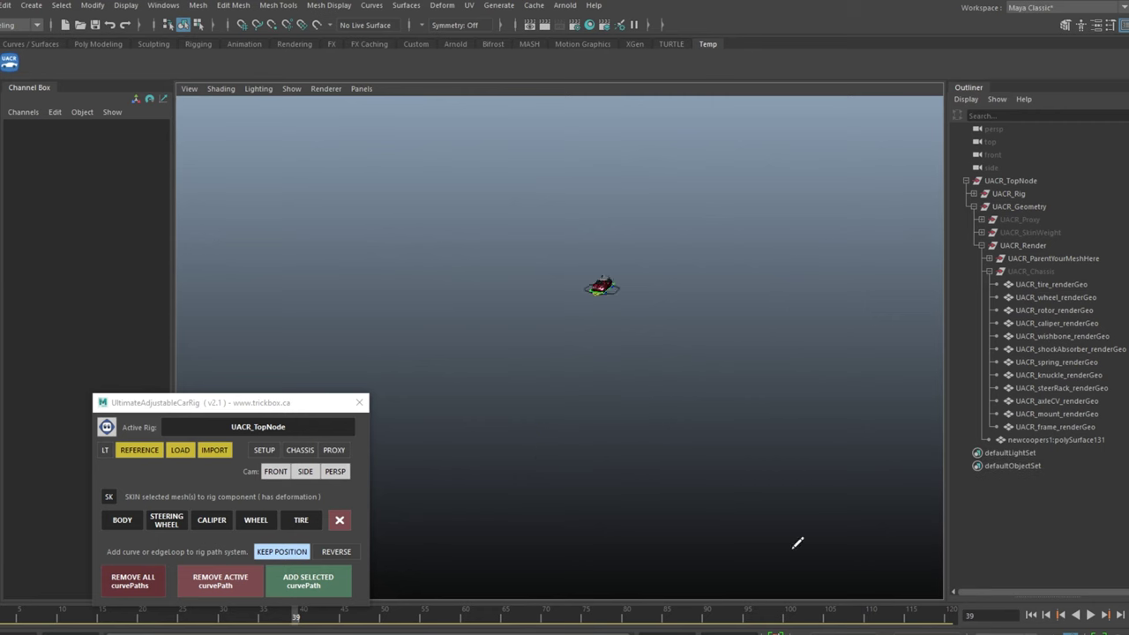
{"action": "left_click_drag", "start_coordinate": [726, 184], "coordinate": [371, 348]}
{"action": "left_click_drag", "start_coordinate": [660, 388], "coordinate": [549, 444]}
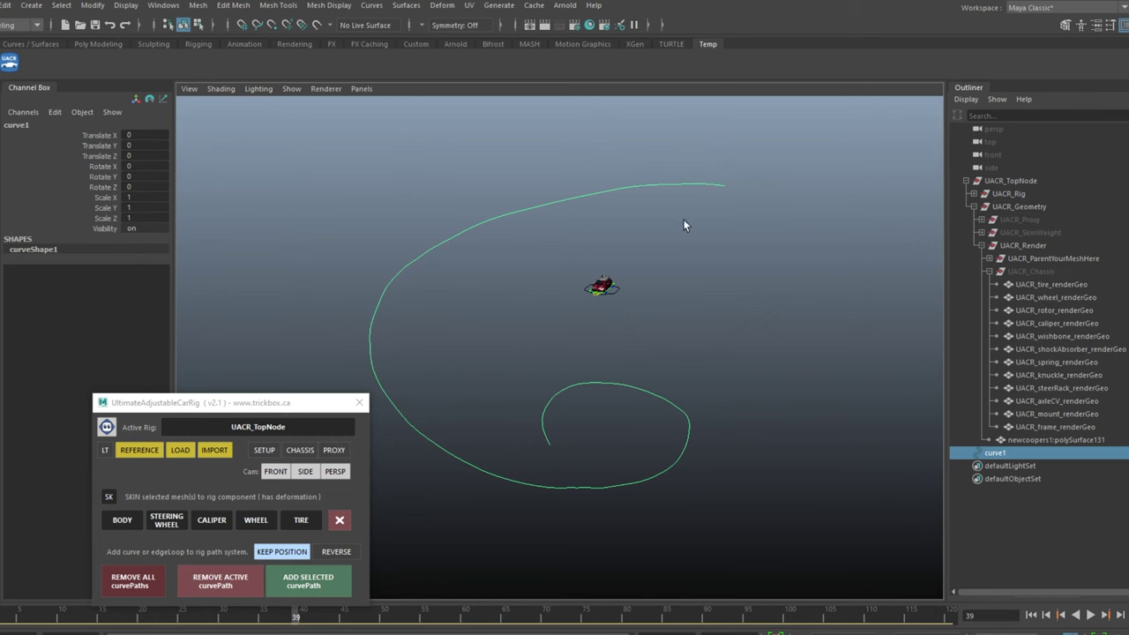
{"action": "left_click", "coordinate": [281, 552]}
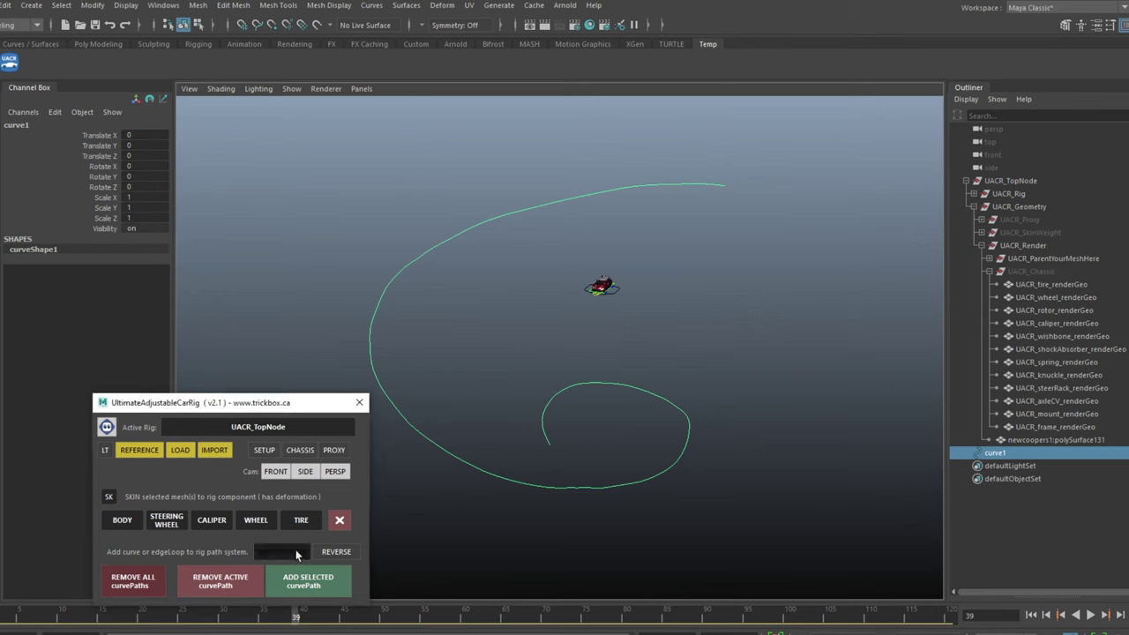
{"action": "left_click", "coordinate": [331, 599]}
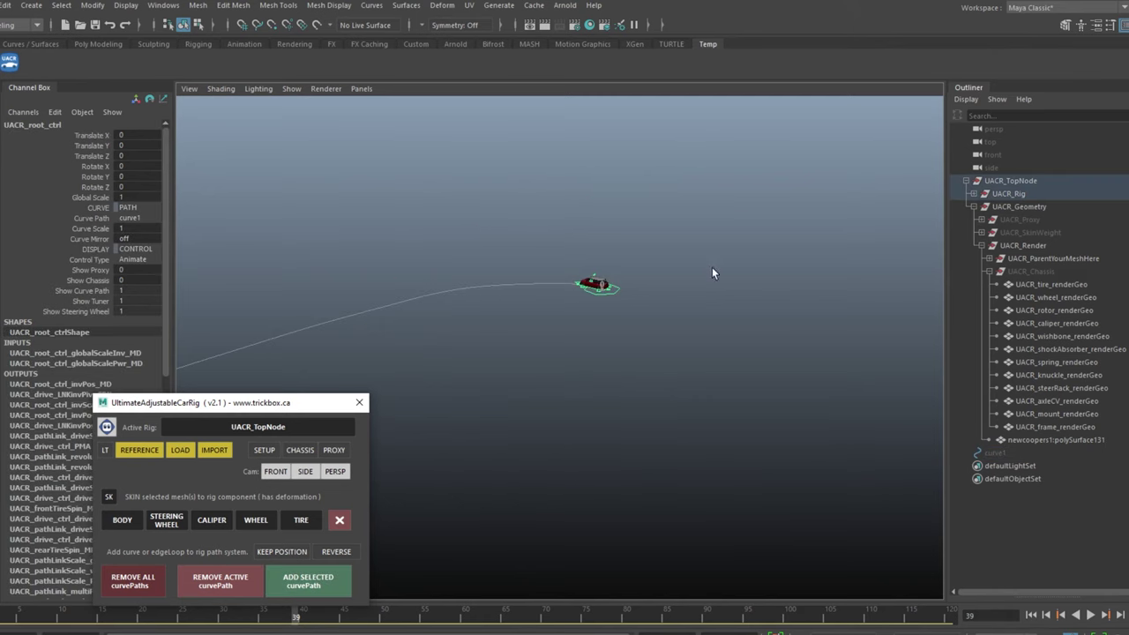
Step: Examine where the car and the curve1 path sit and the root control's translate and rotate values
{"action": "scroll", "coordinate": [712, 274], "scroll_direction": "down", "scroll_amount": 5}
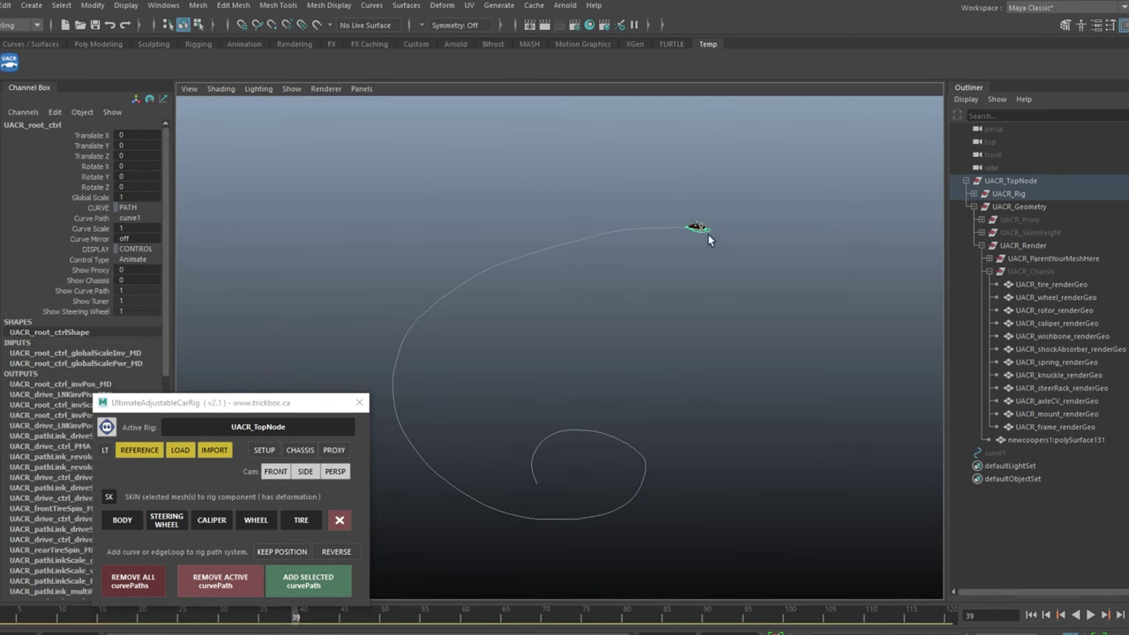
{"action": "scroll", "coordinate": [750, 247], "scroll_direction": "up", "scroll_amount": 4}
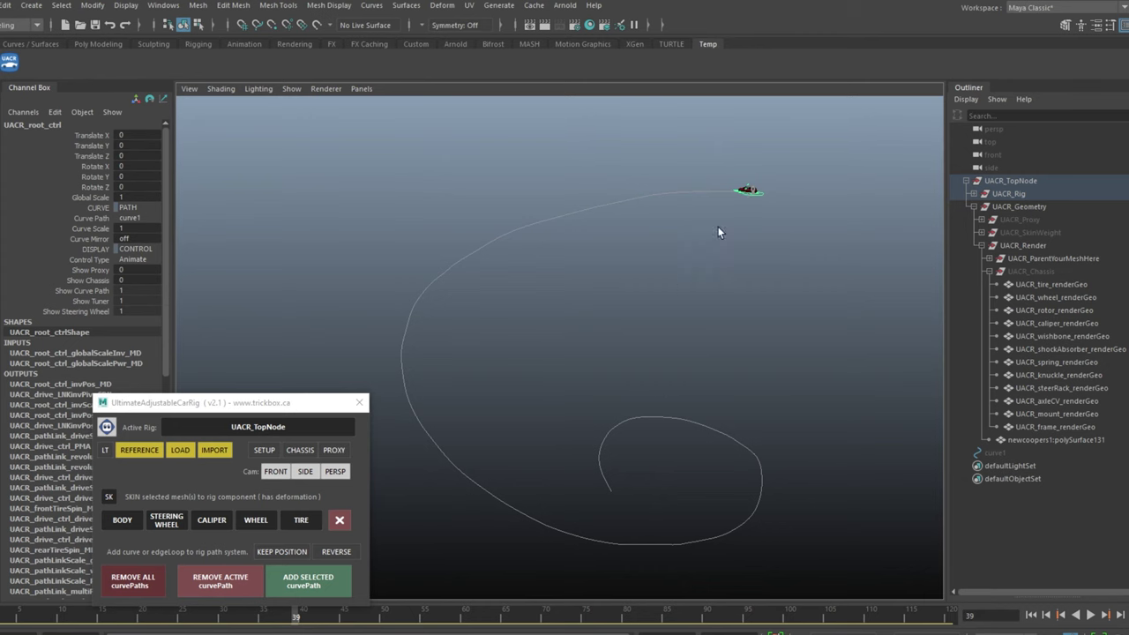
{"action": "scroll", "coordinate": [717, 231], "scroll_direction": "up", "scroll_amount": 3}
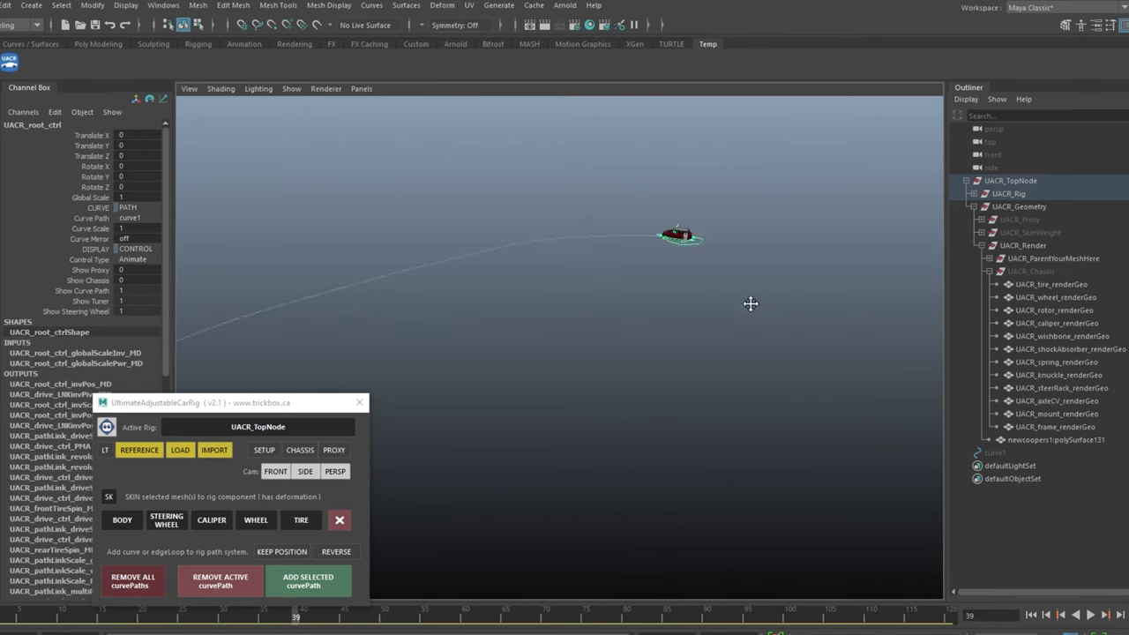
{"action": "scroll", "coordinate": [653, 294], "scroll_direction": "up", "scroll_amount": 2}
{"action": "left_click", "coordinate": [657, 294]}
{"action": "left_click", "coordinate": [658, 294]}
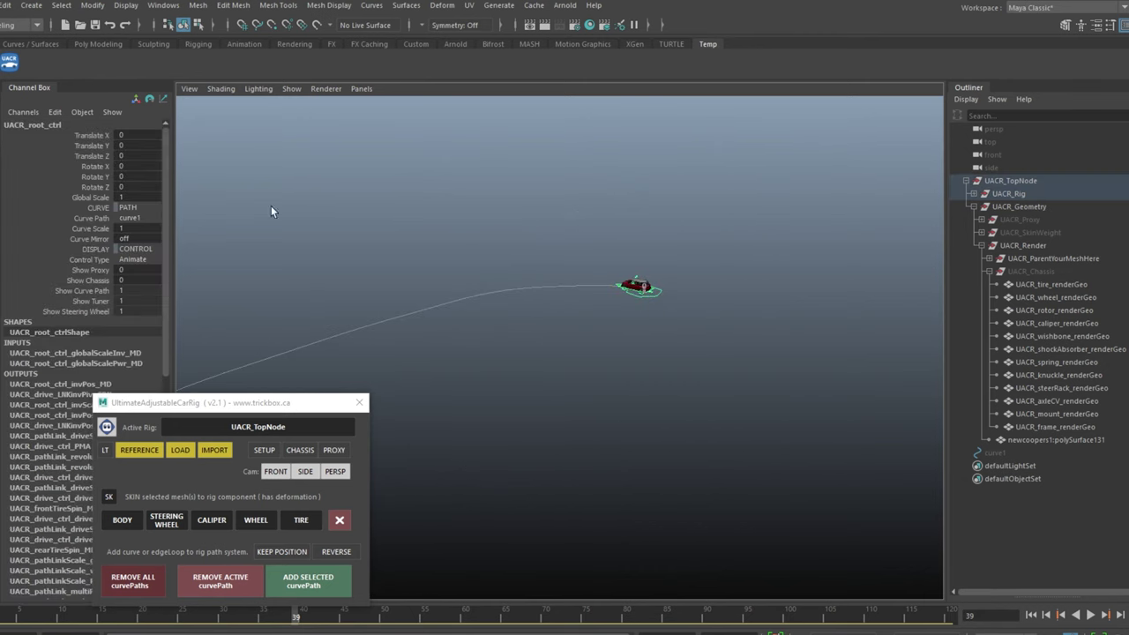
{"action": "scroll", "coordinate": [584, 285], "scroll_direction": "down", "scroll_amount": 5}
{"action": "middle_click_drag", "start_coordinate": [587, 284], "coordinate": [664, 218], "text": "alt"}
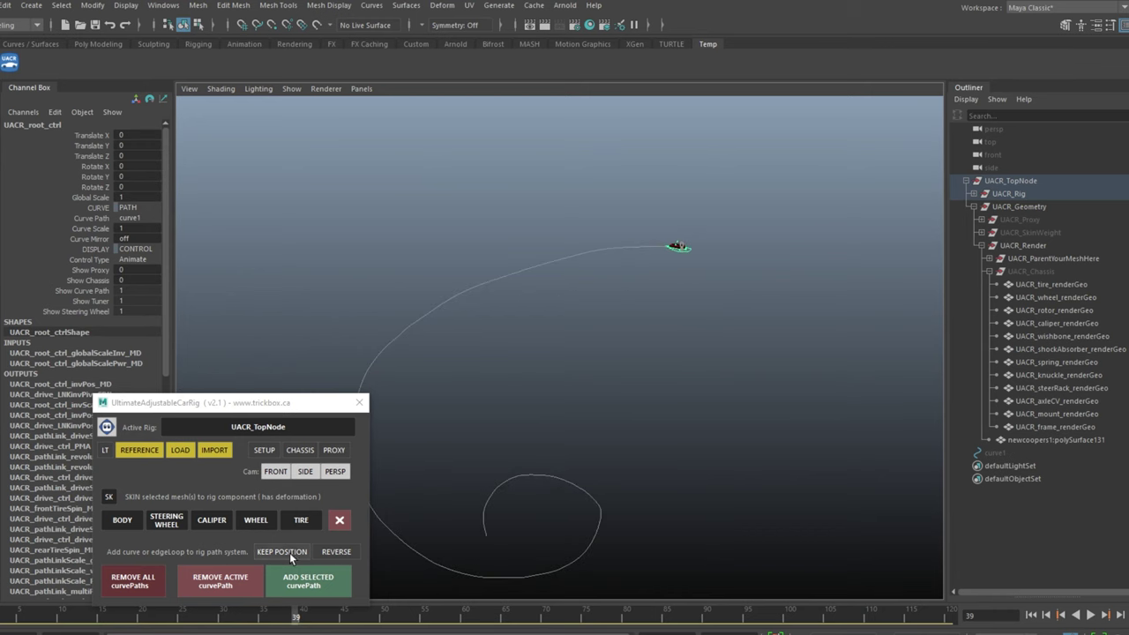
Step: Turn the Keep Position option back on
{"action": "left_click", "coordinate": [289, 553]}
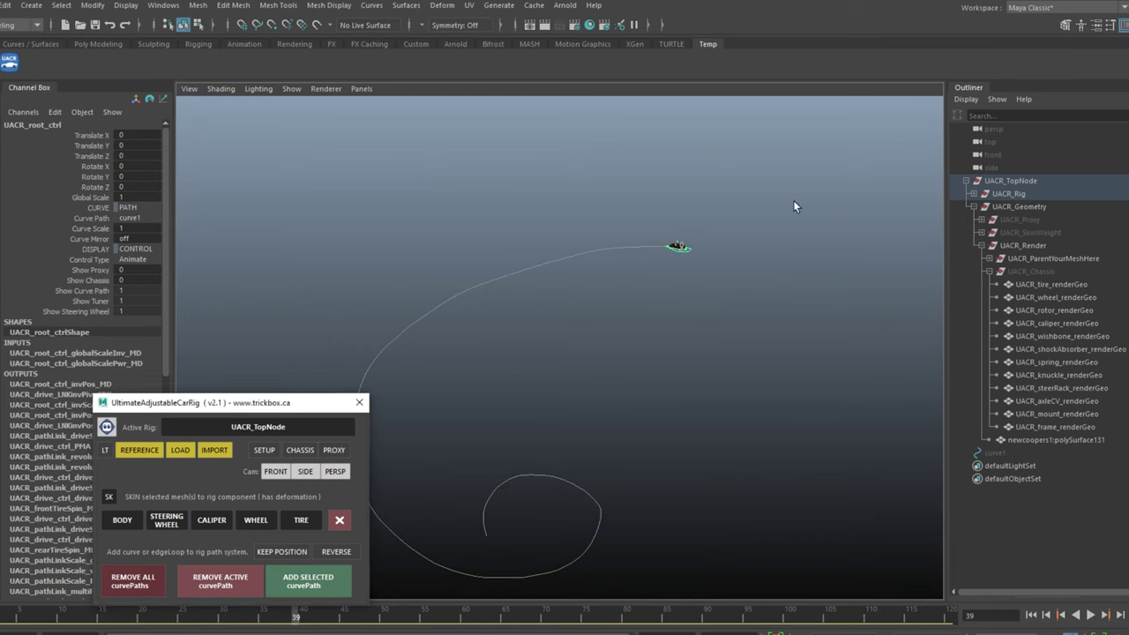
{"action": "left_click", "coordinate": [279, 550]}
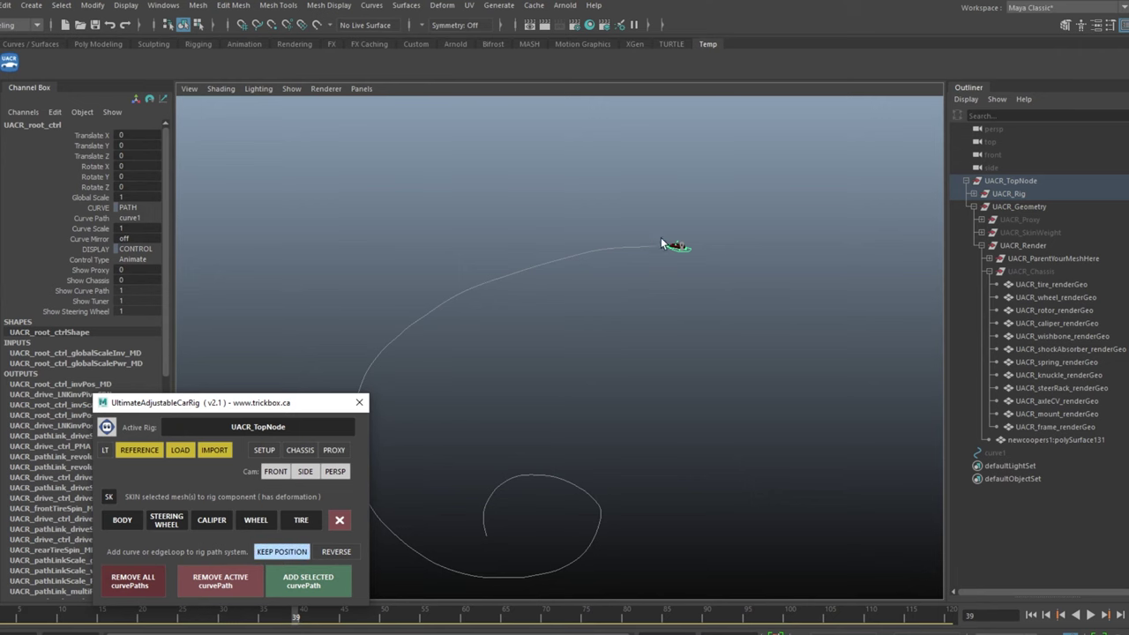
{"action": "mouse_move", "coordinate": [662, 244]}
{"action": "left_mouse_down", "text": "alt"}
{"action": "mouse_move", "coordinate": [661, 253]}
{"action": "mouse_move", "coordinate": [665, 229]}
{"action": "left_mouse_up", "text": "alt"}
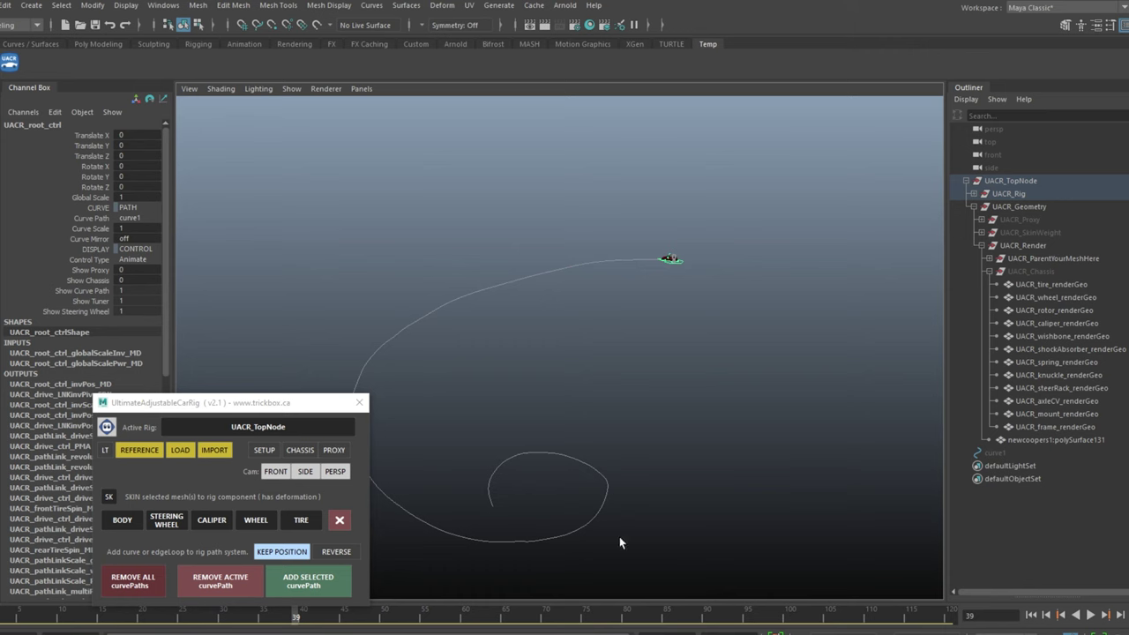
Step: Reshape the curve1 path by moving one of its control vertices near the car, and return to object selection
{"action": "middle_click_drag", "start_coordinate": [716, 314], "coordinate": [690, 350], "text": "alt"}
{"action": "left_click", "coordinate": [586, 382]}
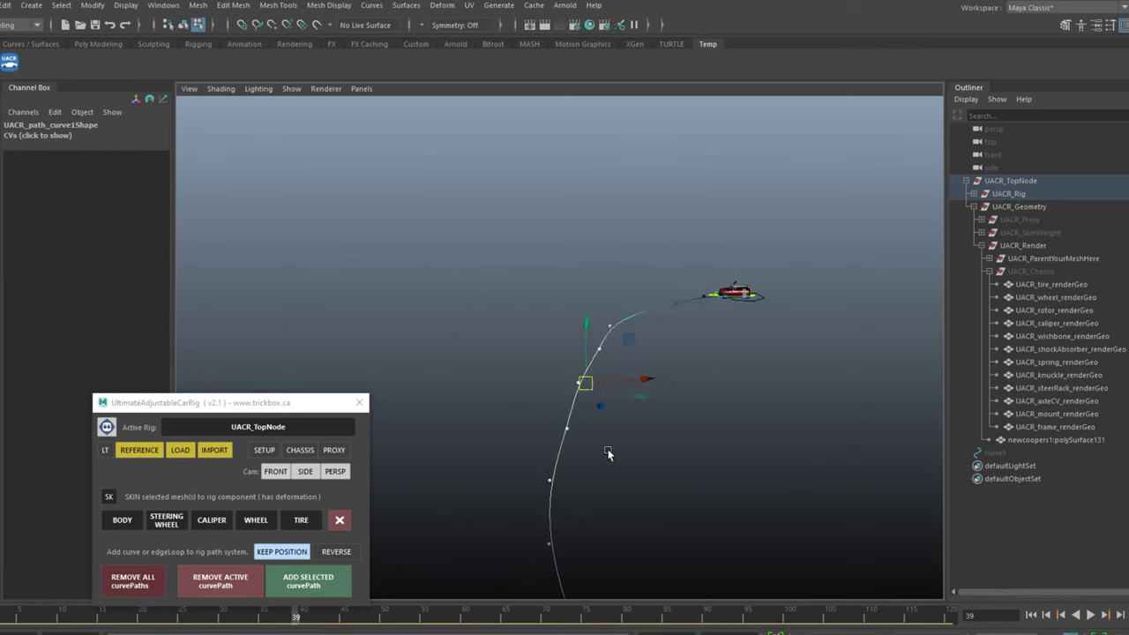
{"action": "left_click_drag", "start_coordinate": [608, 452], "coordinate": [632, 444], "text": "alt"}
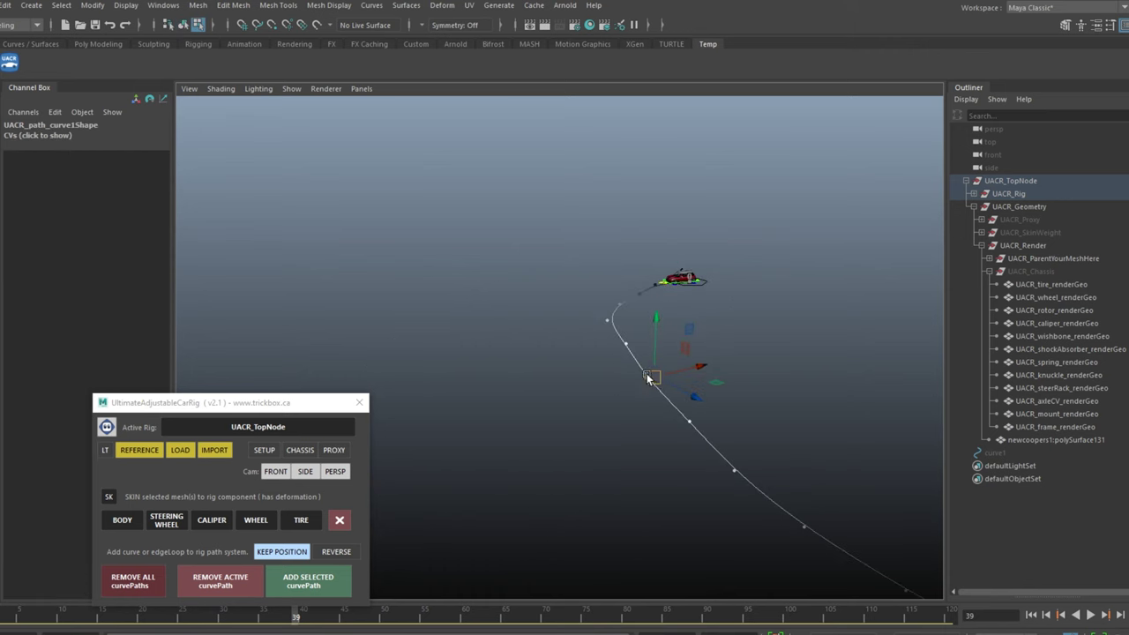
{"action": "left_click_drag", "start_coordinate": [649, 376], "coordinate": [582, 390]}
{"action": "left_click_drag", "start_coordinate": [663, 399], "coordinate": [713, 415], "text": "alt"}
{"action": "left_click", "coordinate": [452, 290]}
{"action": "key", "text": "F8"}
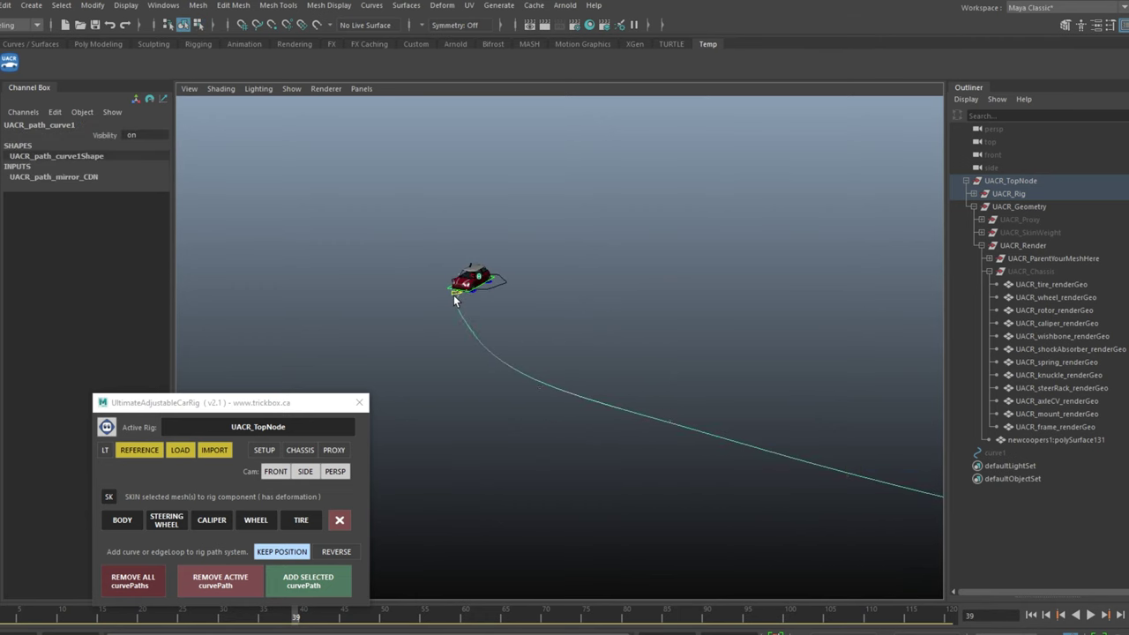
Step: Move the car forward along the reshaped curve1 path with its drive control
{"action": "left_click", "coordinate": [450, 297]}
{"action": "left_click", "coordinate": [94, 291]}
{"action": "middle_click_drag", "start_coordinate": [501, 414], "coordinate": [653, 445]}
{"action": "middle_click_drag", "start_coordinate": [639, 423], "coordinate": [390, 325], "text": "alt"}
Step: Reshape the curve1 path further by moving control vertices around the car on the path
{"action": "left_click", "coordinate": [714, 371]}
{"action": "left_click_drag", "start_coordinate": [714, 371], "coordinate": [699, 391], "text": "alt"}
{"action": "key", "text": "F8"}
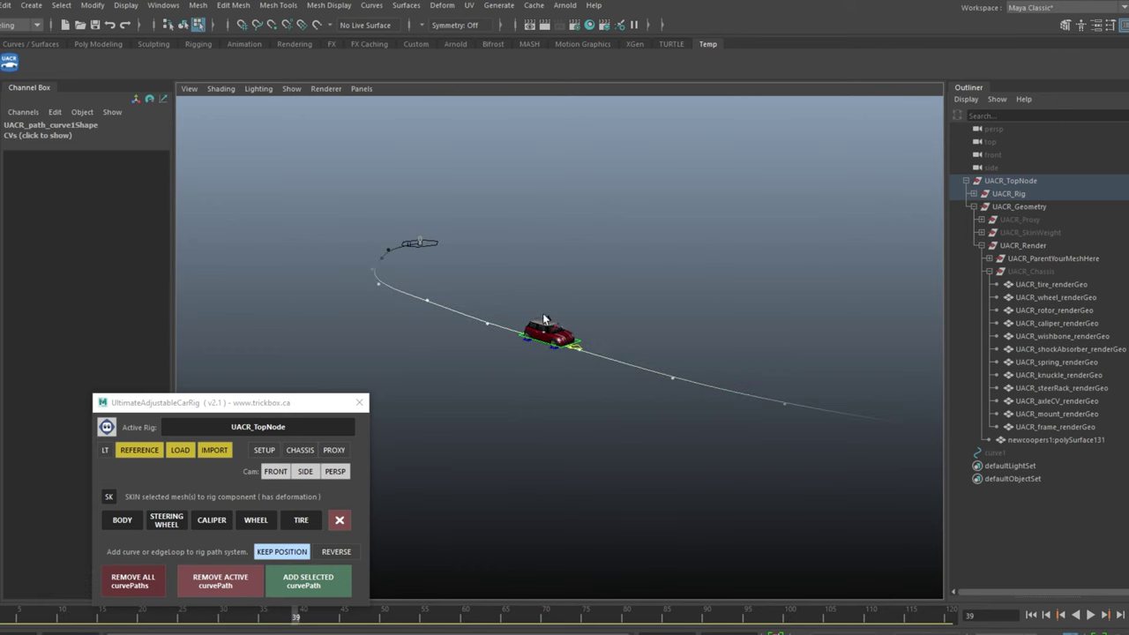
{"action": "left_click_drag", "start_coordinate": [613, 367], "coordinate": [432, 255], "text": "alt"}
{"action": "left_click", "coordinate": [544, 343]}
{"action": "left_click_drag", "start_coordinate": [442, 254], "coordinate": [737, 275], "text": "alt"}
{"action": "left_click", "coordinate": [551, 436]}
{"action": "left_click_drag", "start_coordinate": [521, 378], "coordinate": [434, 295]}
{"action": "left_click_drag", "start_coordinate": [434, 298], "coordinate": [533, 284], "text": "alt"}
{"action": "middle_click_drag", "start_coordinate": [533, 284], "coordinate": [524, 205]}
{"action": "left_click_drag", "start_coordinate": [525, 205], "coordinate": [506, 242]}
Step: Remove the active curve1 path from the rig
{"action": "mouse_move", "coordinate": [597, 309]}
{"action": "left_mouse_down", "text": "alt"}
{"action": "mouse_move", "coordinate": [569, 319]}
{"action": "mouse_move", "coordinate": [605, 329]}
{"action": "mouse_move", "coordinate": [580, 321]}
{"action": "left_mouse_up", "text": "alt"}
{"action": "left_click", "coordinate": [669, 297]}
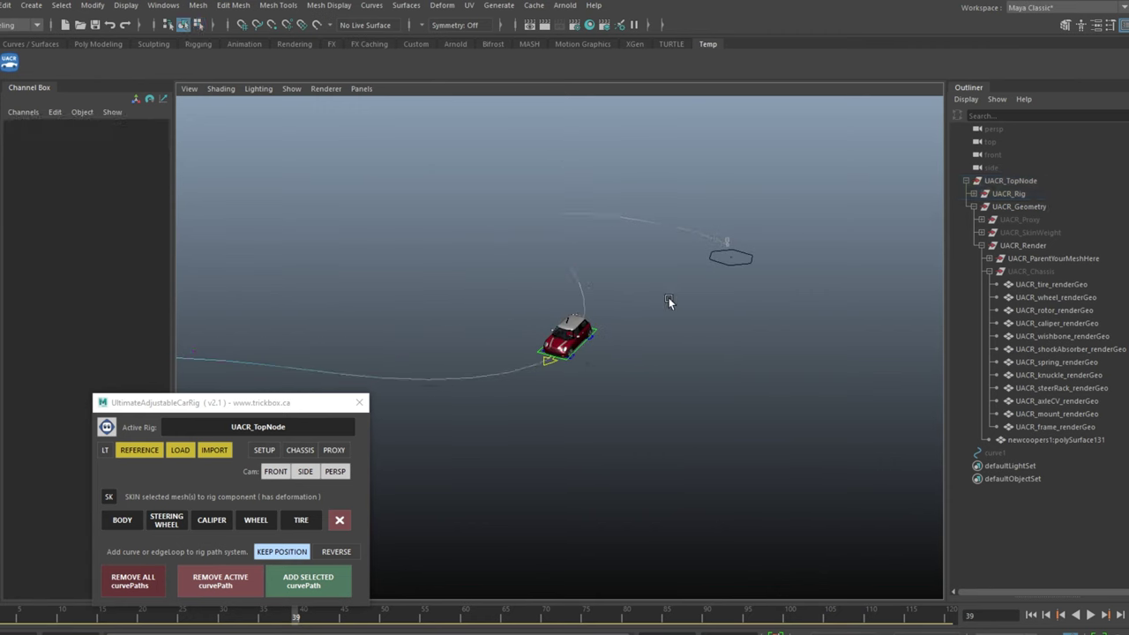
{"action": "left_click", "coordinate": [227, 591]}
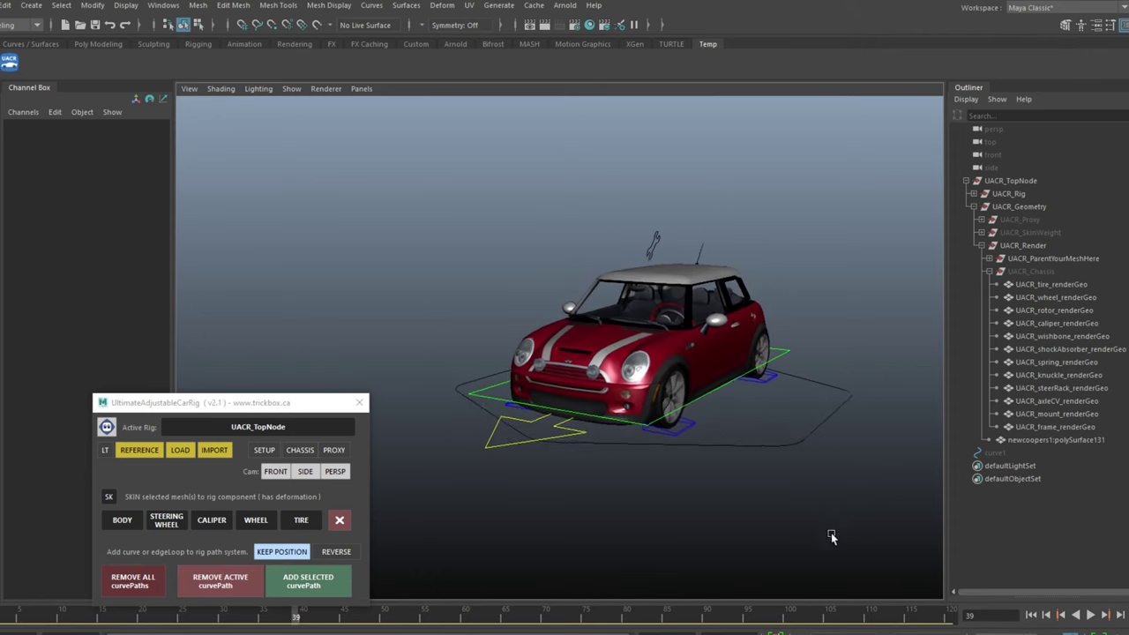
Step: Create a 300 by 300 polygon plane under the car and set its width and height subdivisions to 50
{"action": "left_click_drag", "start_coordinate": [832, 536], "coordinate": [771, 517], "text": "alt"}
{"action": "right_click_drag", "start_coordinate": [771, 517], "coordinate": [784, 372], "text": "alt"}
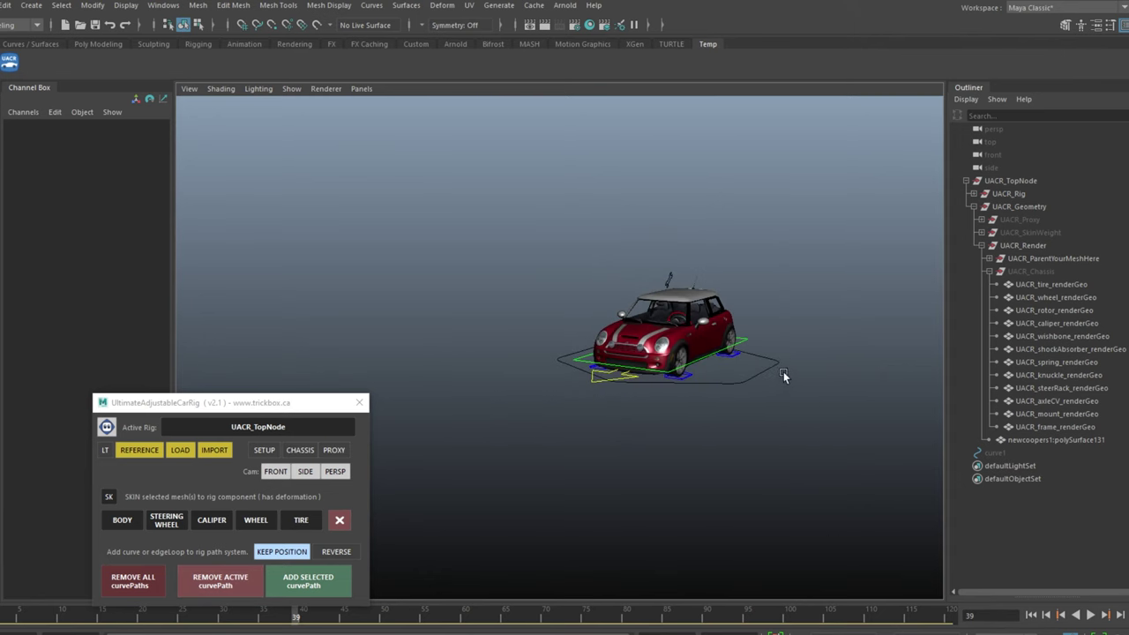
{"action": "left_click_drag", "start_coordinate": [783, 373], "coordinate": [789, 519], "text": "alt"}
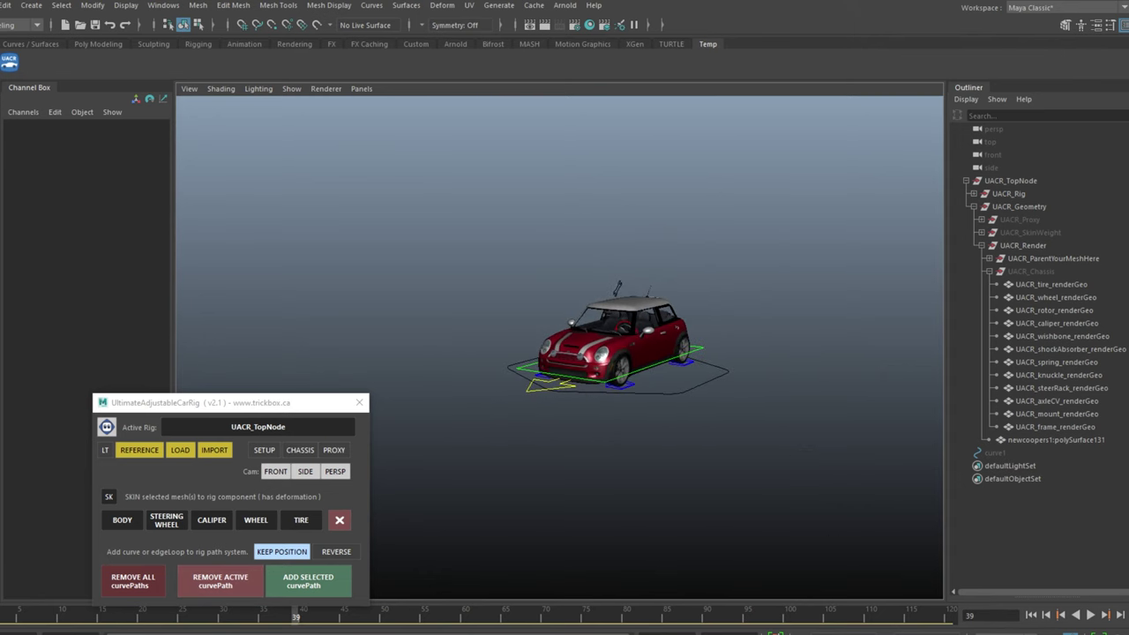
{"action": "left_click", "coordinate": [529, 397]}
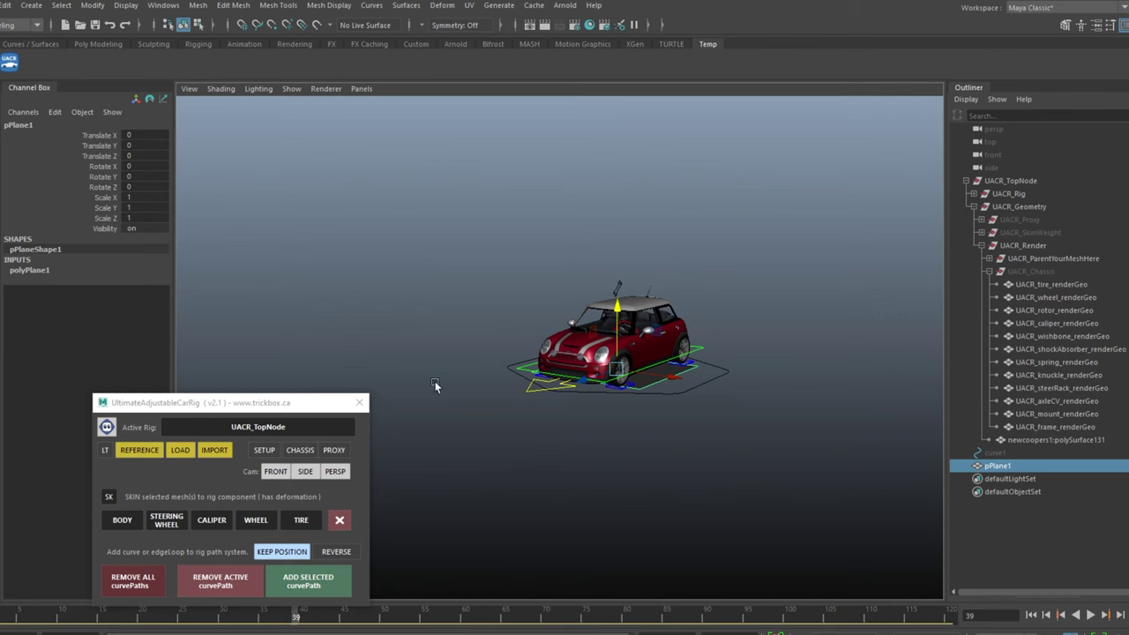
{"action": "left_click", "coordinate": [41, 270]}
{"action": "left_click_drag", "start_coordinate": [137, 301], "coordinate": [142, 310]}
{"action": "left_click", "coordinate": [141, 311]}
{"action": "type", "text": "50"}
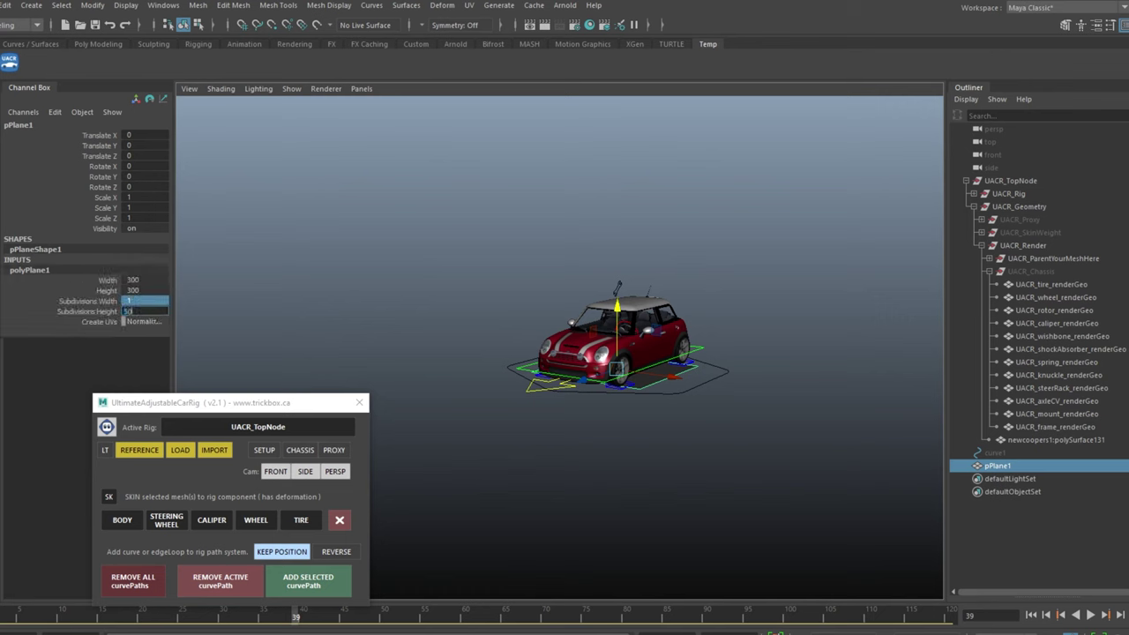
{"action": "key", "text": "Return"}
Step: Scale the plane uniformly to about 10 and move it beyond the car to about -1768 in Translate Z
{"action": "key", "text": "r"}
{"action": "left_click_drag", "start_coordinate": [616, 369], "coordinate": [1120, 283]}
{"action": "left_click_drag", "start_coordinate": [865, 388], "coordinate": [797, 409], "text": "alt"}
{"action": "right_click_drag", "start_coordinate": [796, 408], "coordinate": [694, 397], "text": "alt"}
{"action": "key", "text": "w"}
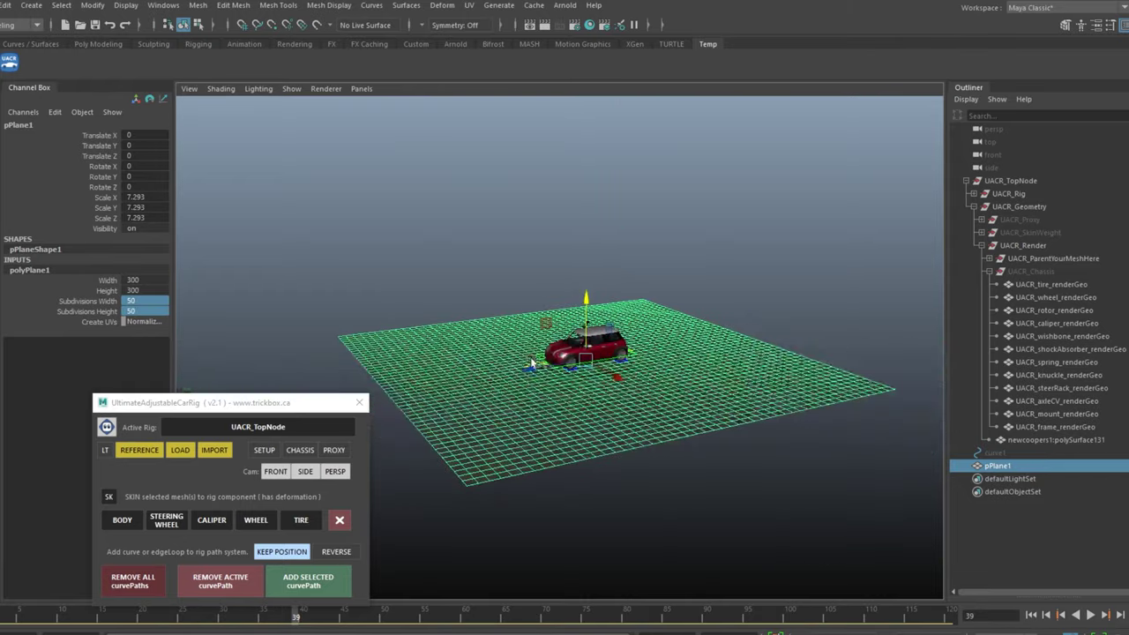
{"action": "left_click_drag", "start_coordinate": [531, 363], "coordinate": [780, 321]}
{"action": "middle_click_drag", "start_coordinate": [764, 291], "coordinate": [586, 351], "text": "alt"}
{"action": "key", "text": "r"}
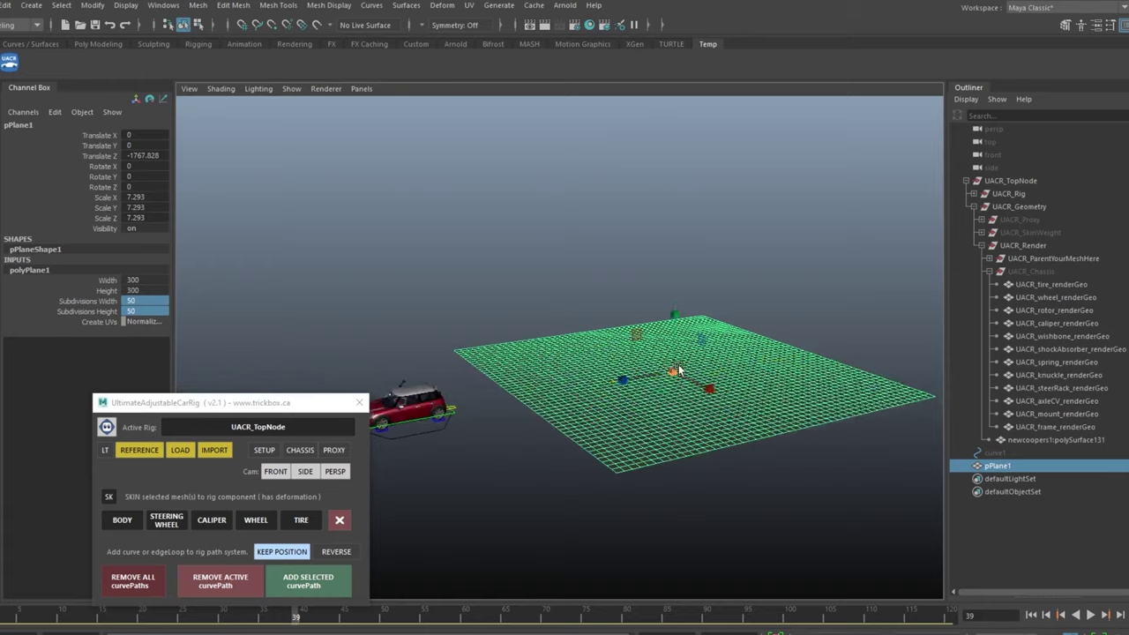
{"action": "left_click_drag", "start_coordinate": [673, 372], "coordinate": [766, 360]}
{"action": "left_click_drag", "start_coordinate": [756, 347], "coordinate": [635, 347], "text": "alt"}
Step: Raise vertices of the plane with soft selection to form a tall smooth hill, and return to object selection
{"action": "left_click_drag", "start_coordinate": [553, 265], "coordinate": [609, 286]}
{"action": "key", "text": "F8"}
{"action": "key", "text": "b"}
{"action": "mouse_move", "coordinate": [551, 249]}
{"action": "left_mouse_down"}
{"action": "mouse_move", "coordinate": [557, 263]}
{"action": "mouse_move", "coordinate": [557, 115]}
{"action": "left_mouse_up"}
{"action": "mouse_move", "coordinate": [594, 234]}
{"action": "left_mouse_down", "text": "alt"}
{"action": "mouse_move", "coordinate": [470, 211]}
{"action": "mouse_move", "coordinate": [574, 233]}
{"action": "left_mouse_up", "text": "alt"}
{"action": "key", "text": "F8"}
{"action": "left_click", "coordinate": [843, 176]}
{"action": "left_click_drag", "start_coordinate": [752, 281], "coordinate": [791, 293], "text": "alt"}
{"action": "left_click", "coordinate": [586, 382]}
{"action": "scroll", "coordinate": [588, 383], "scroll_direction": "up", "scroll_amount": 5}
{"action": "middle_click_drag", "start_coordinate": [551, 397], "coordinate": [626, 389], "text": "alt"}
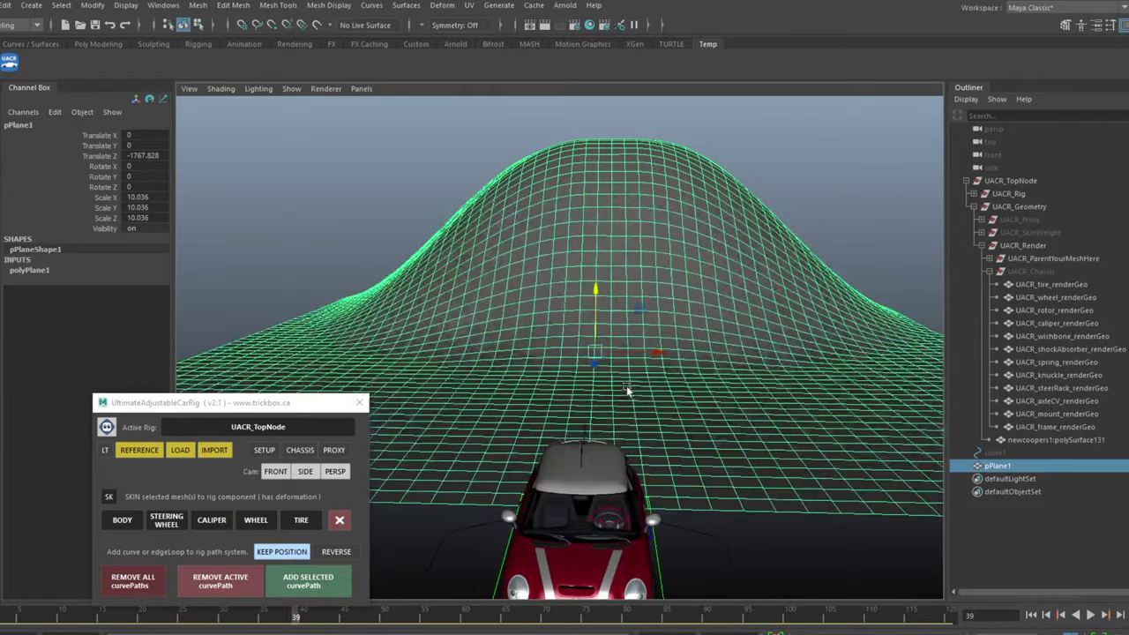
Step: Rename the hill-shaped plane pPlane1 as Hill
{"action": "left_click", "coordinate": [711, 447]}
{"action": "key", "text": "5"}
{"action": "mouse_move", "coordinate": [605, 235]}
{"action": "left_mouse_down", "text": "alt"}
{"action": "mouse_move", "coordinate": [650, 260]}
{"action": "mouse_move", "coordinate": [686, 316]}
{"action": "mouse_move", "coordinate": [700, 292]}
{"action": "left_mouse_up", "text": "alt"}
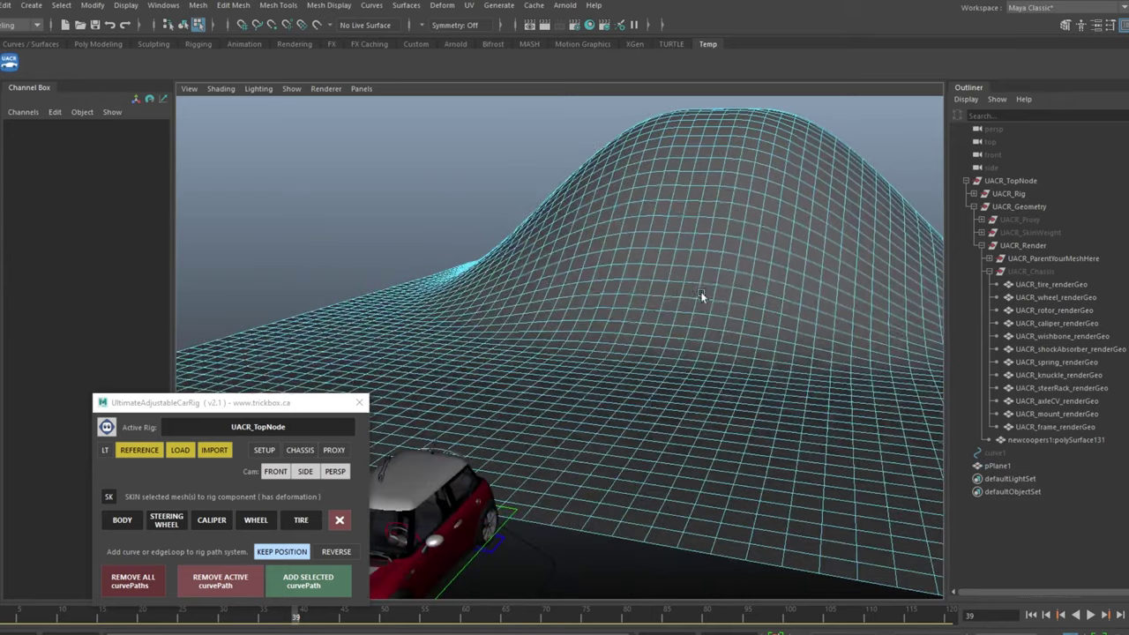
{"action": "left_click", "coordinate": [693, 177]}
{"action": "left_click_drag", "start_coordinate": [693, 177], "coordinate": [699, 244], "text": "alt"}
{"action": "left_click", "coordinate": [834, 281]}
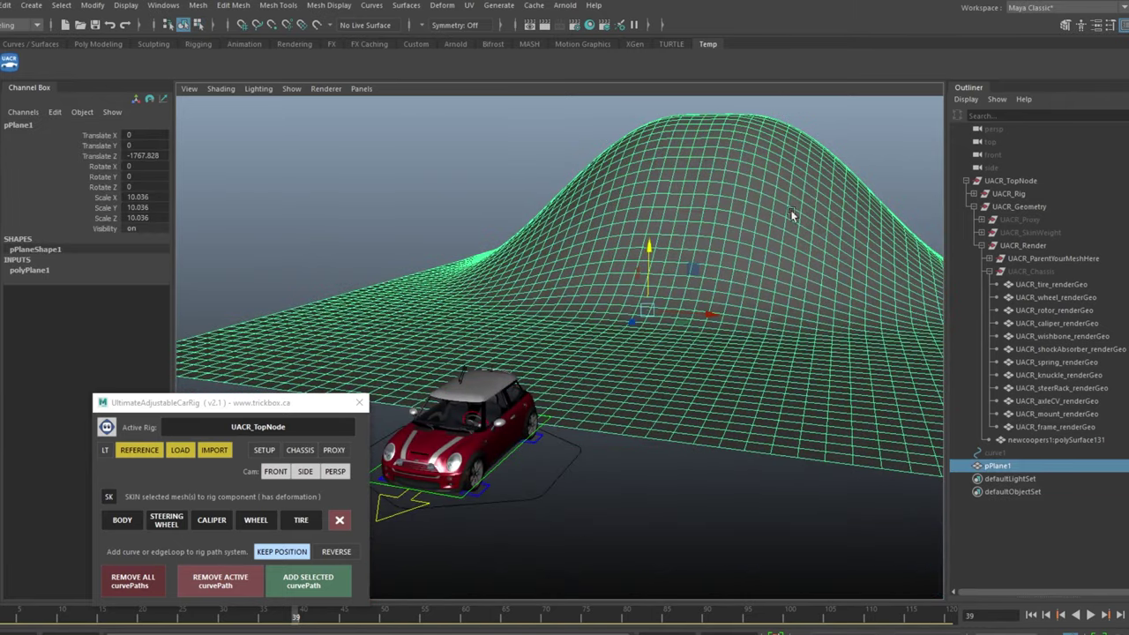
{"action": "double_click", "coordinate": [999, 466]}
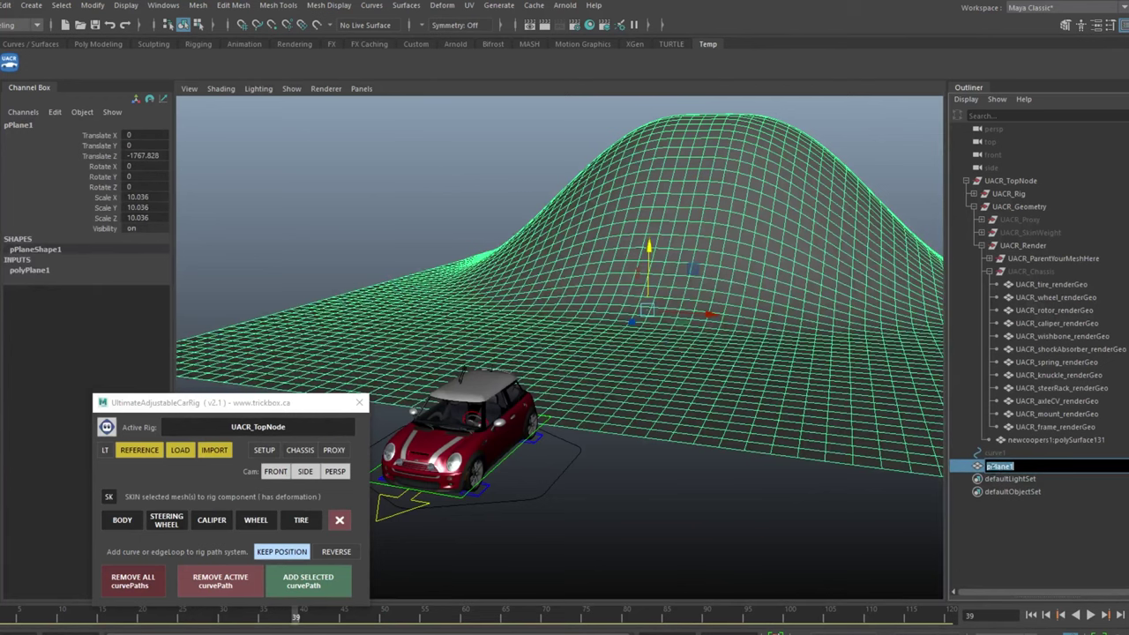
{"action": "type", "text": "Hill"}
{"action": "key", "text": "Return"}
{"action": "left_click", "coordinate": [875, 180]}
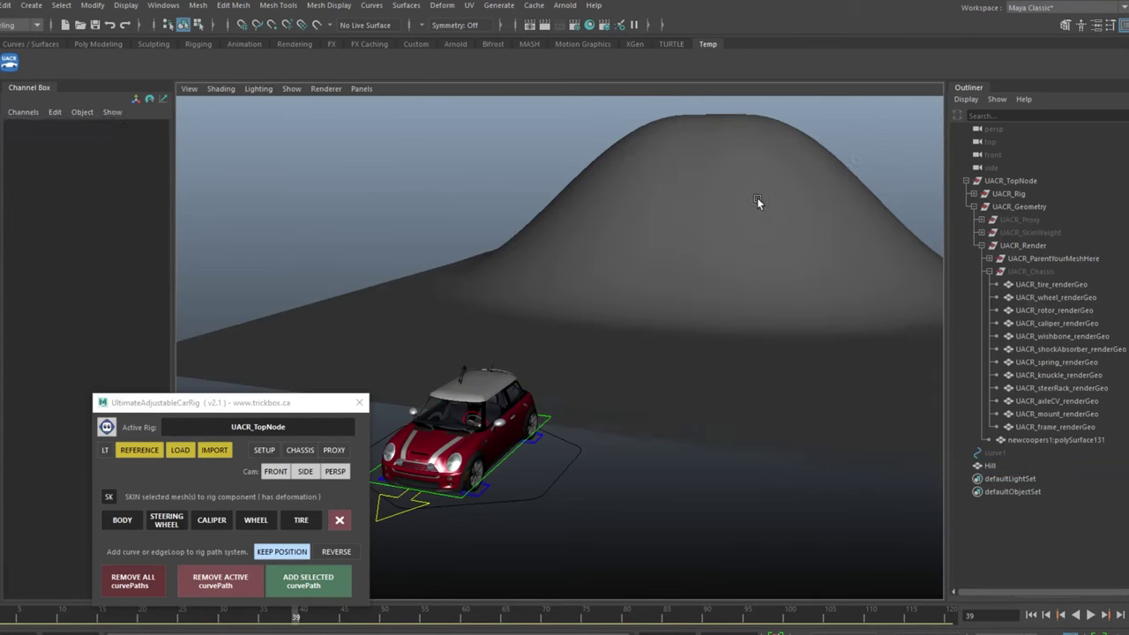
Step: Add an edge loop running over the Hill mesh to the rig as a curve path, with Keep Position enabled
{"action": "left_click", "coordinate": [752, 197]}
{"action": "key", "text": "F8"}
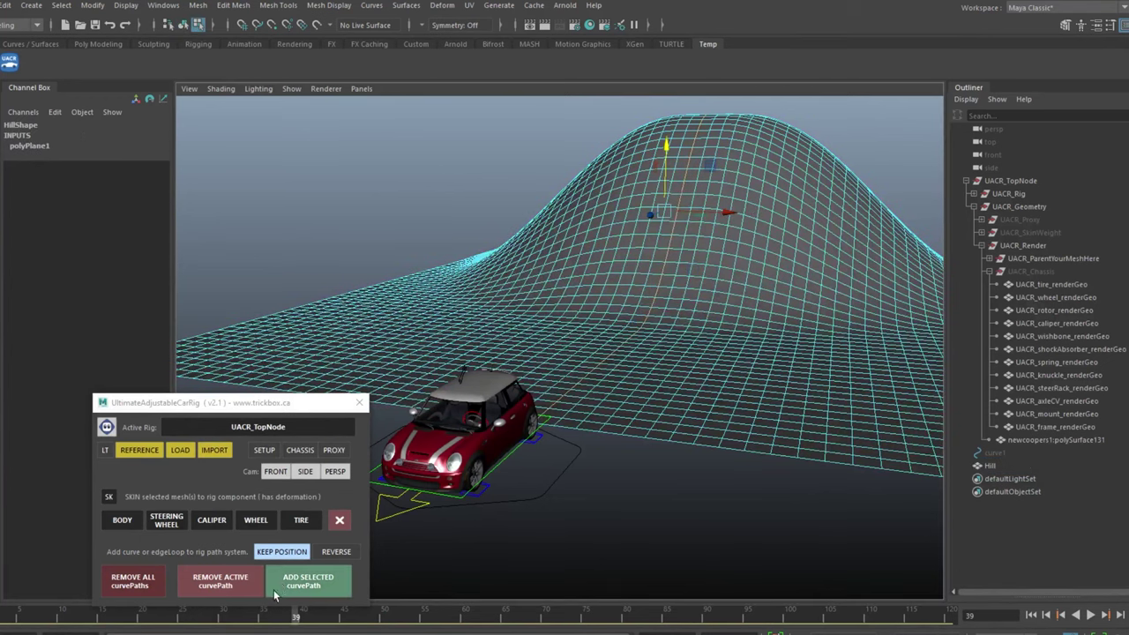
{"action": "left_click", "coordinate": [303, 591]}
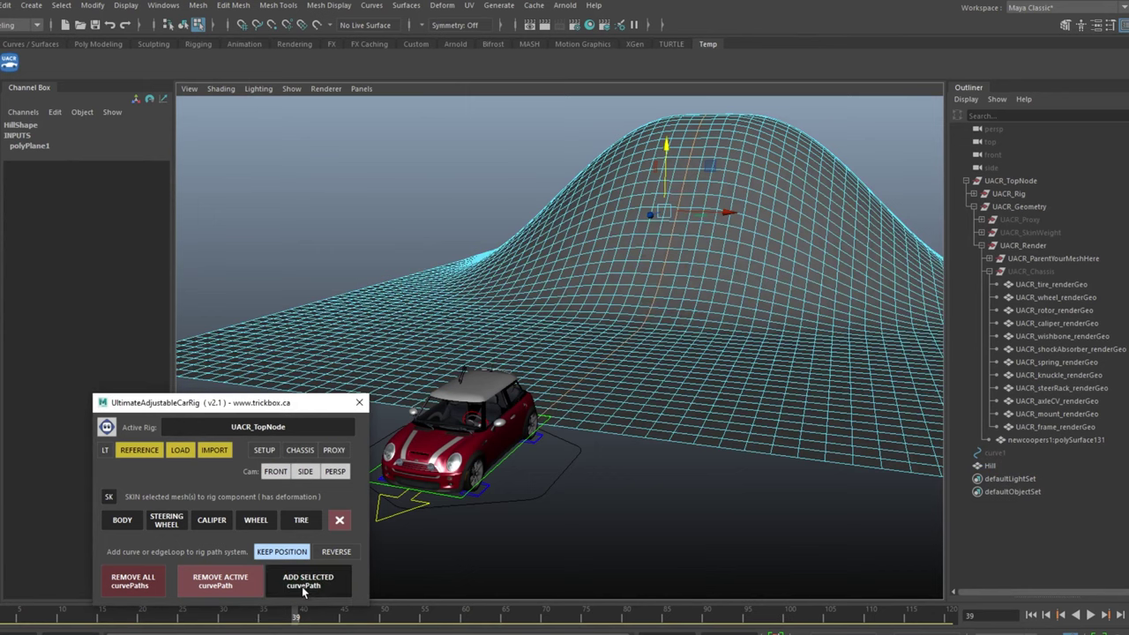
{"action": "left_click_drag", "start_coordinate": [657, 390], "coordinate": [520, 408], "text": "alt"}
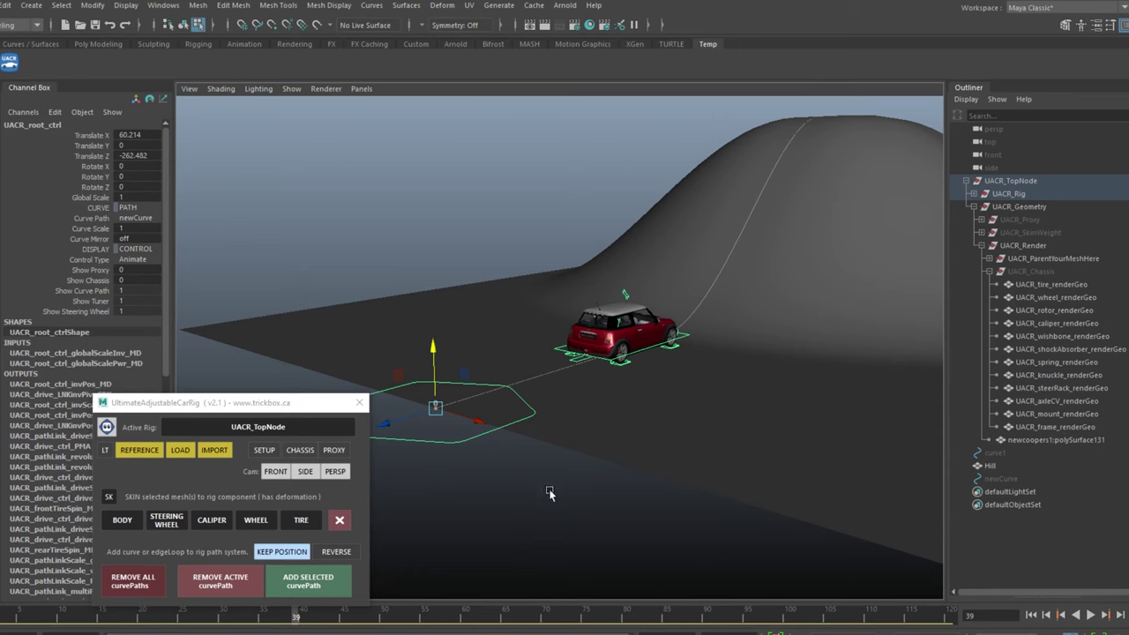
{"action": "left_click", "coordinate": [620, 496]}
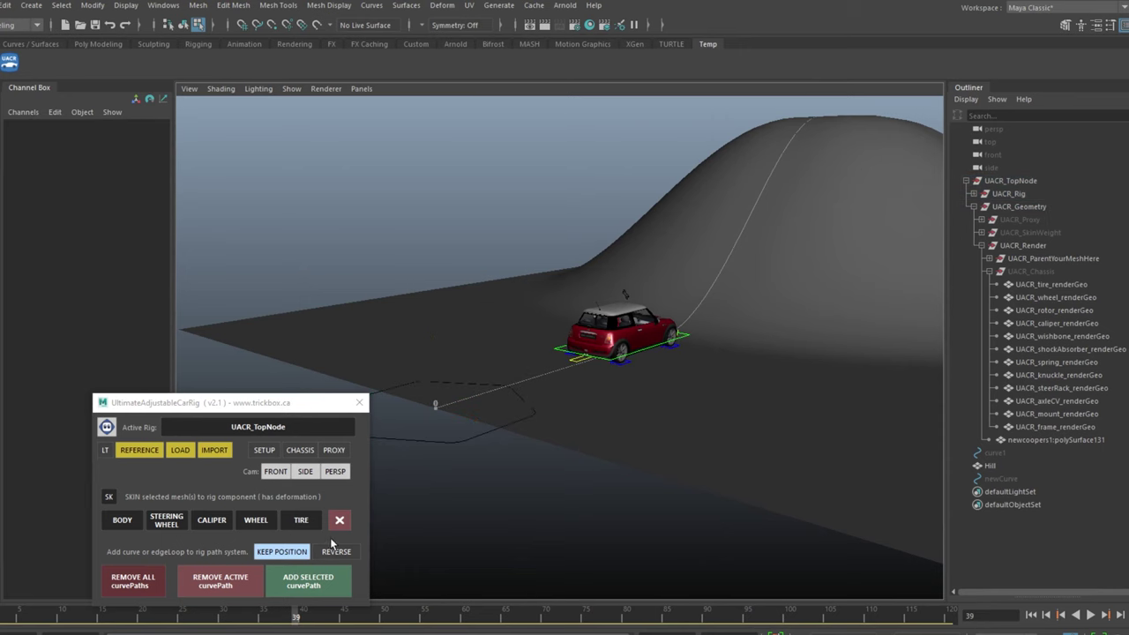
Step: Unhide newCurve and enable the Reverse option for adding curve paths
{"action": "left_click", "coordinate": [1019, 479]}
{"action": "key", "text": "shift+h"}
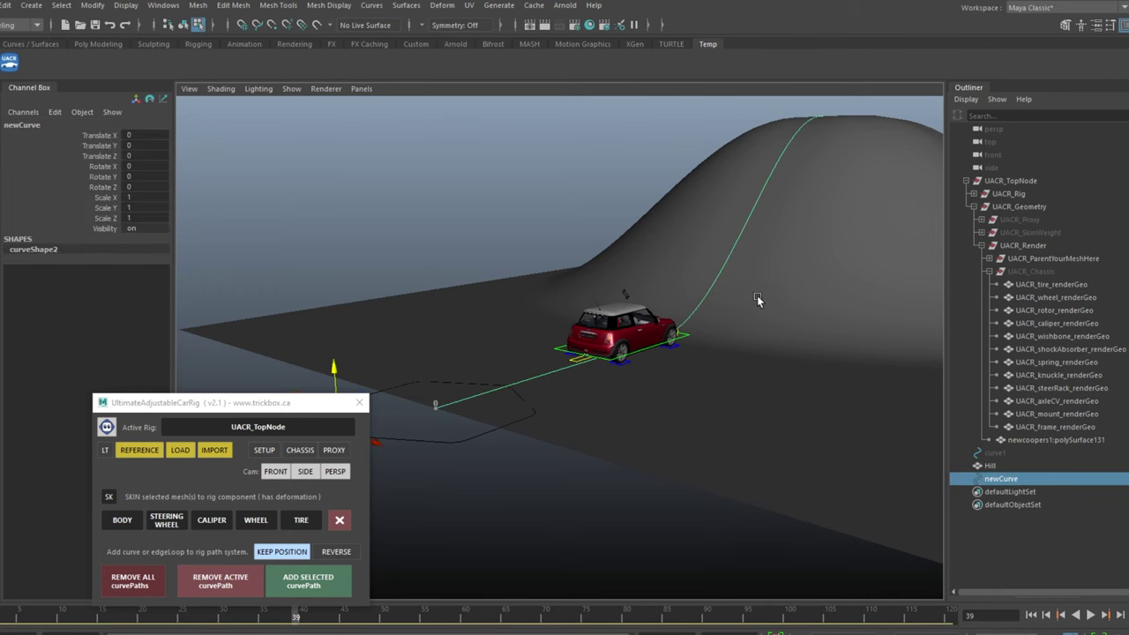
{"action": "left_click", "coordinate": [336, 551]}
{"action": "left_click", "coordinate": [794, 425]}
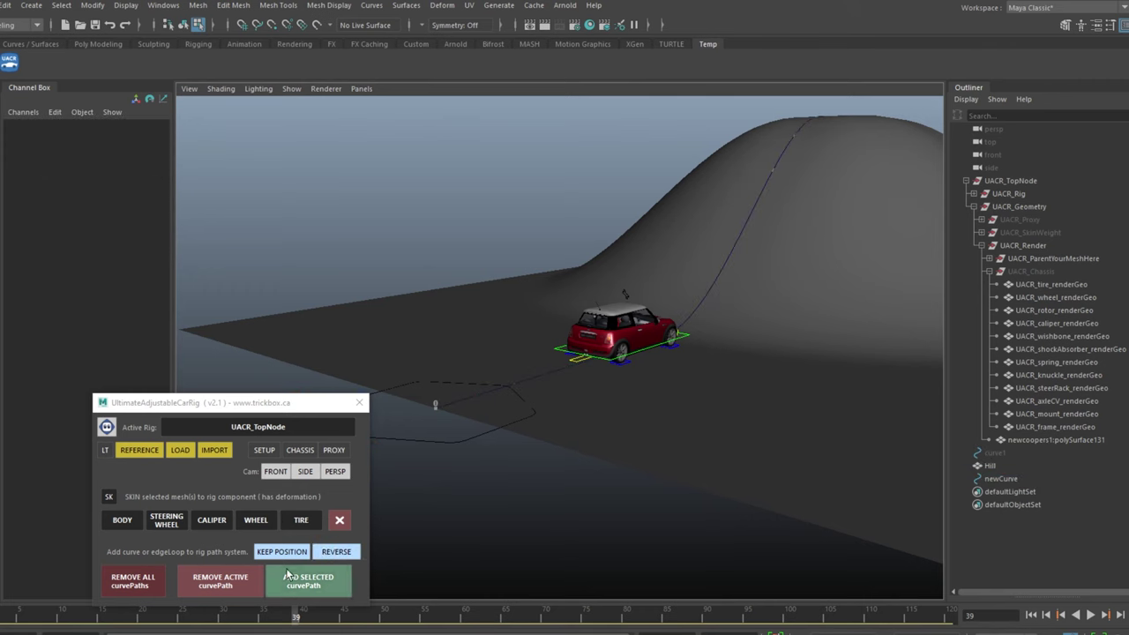
Step: Remove the active newCurve path from the rig and add newCurve back as a reversed curve path
{"action": "left_click", "coordinate": [239, 590]}
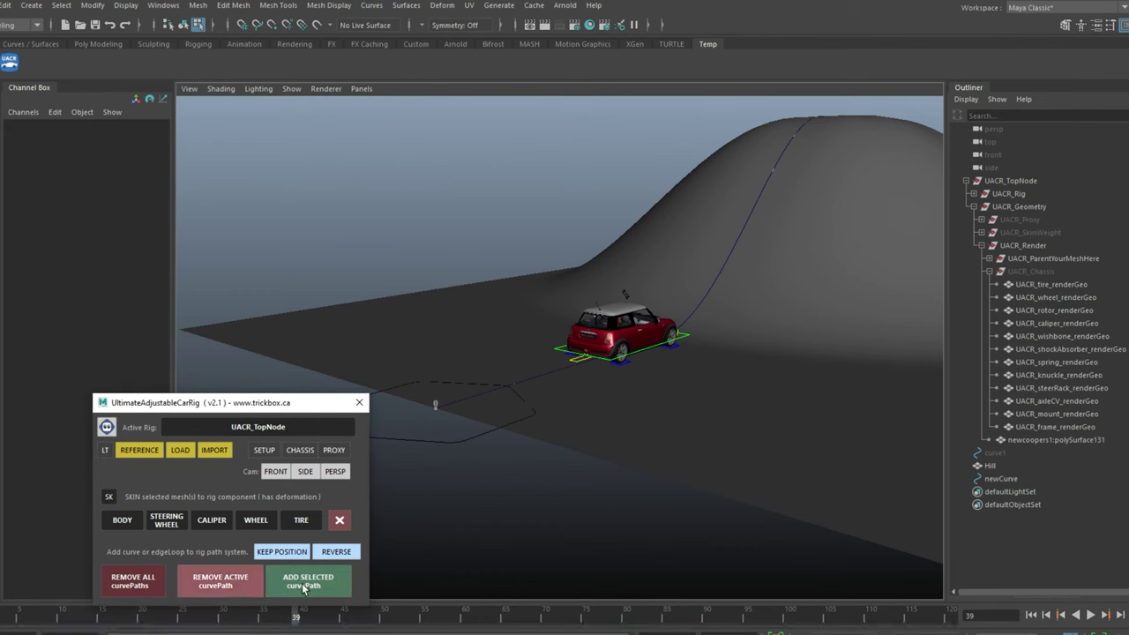
{"action": "left_click", "coordinate": [625, 547]}
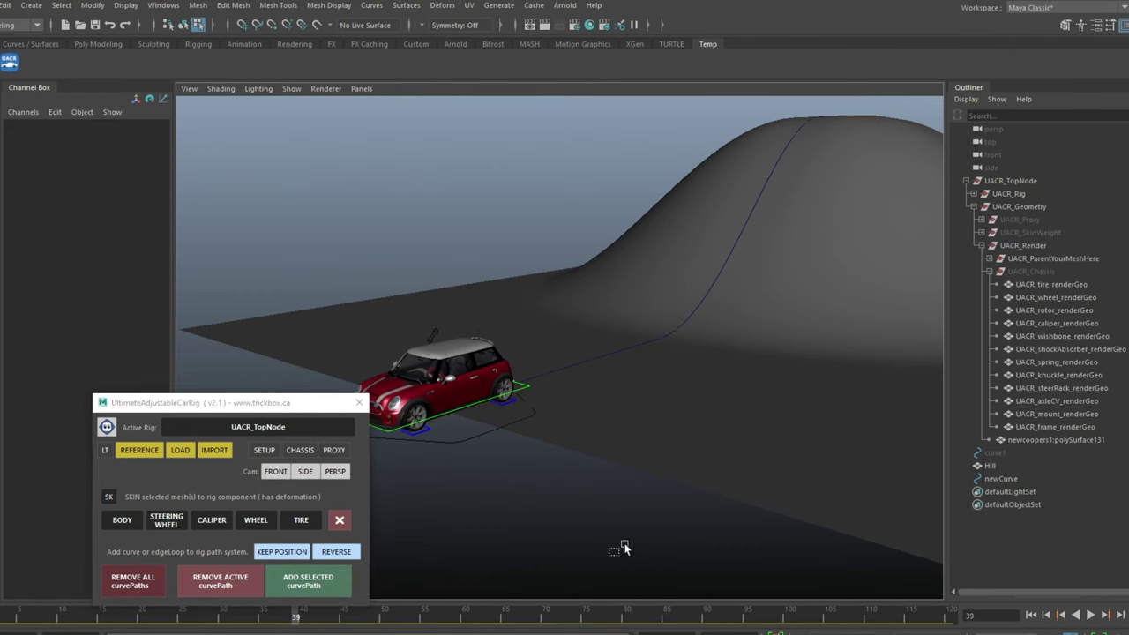
{"action": "left_click", "coordinate": [995, 479]}
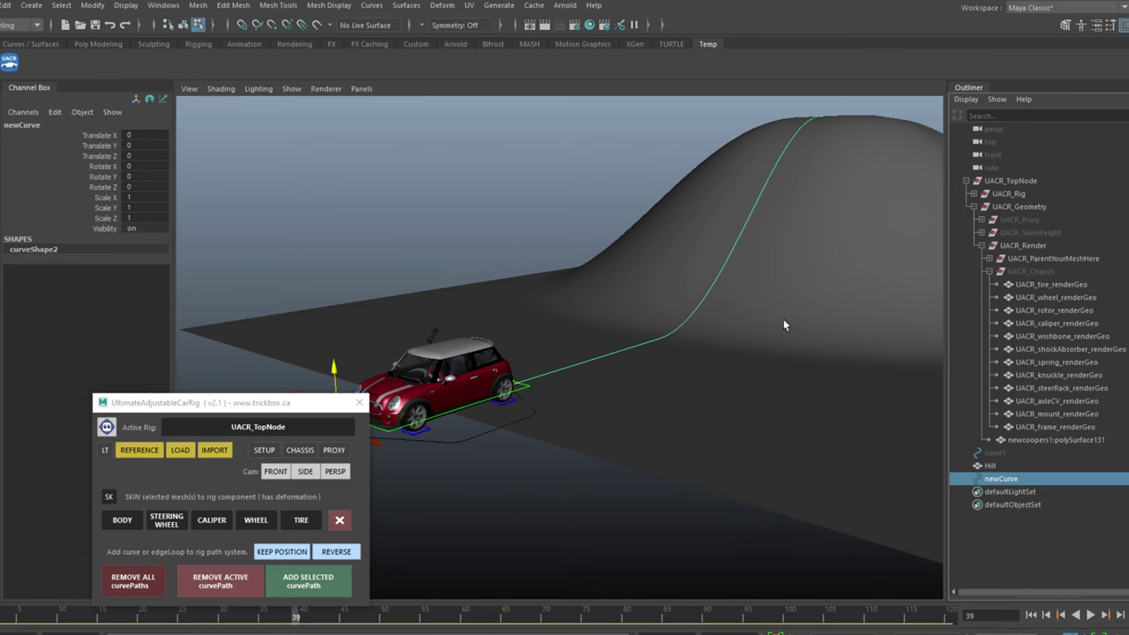
{"action": "left_click", "coordinate": [312, 585]}
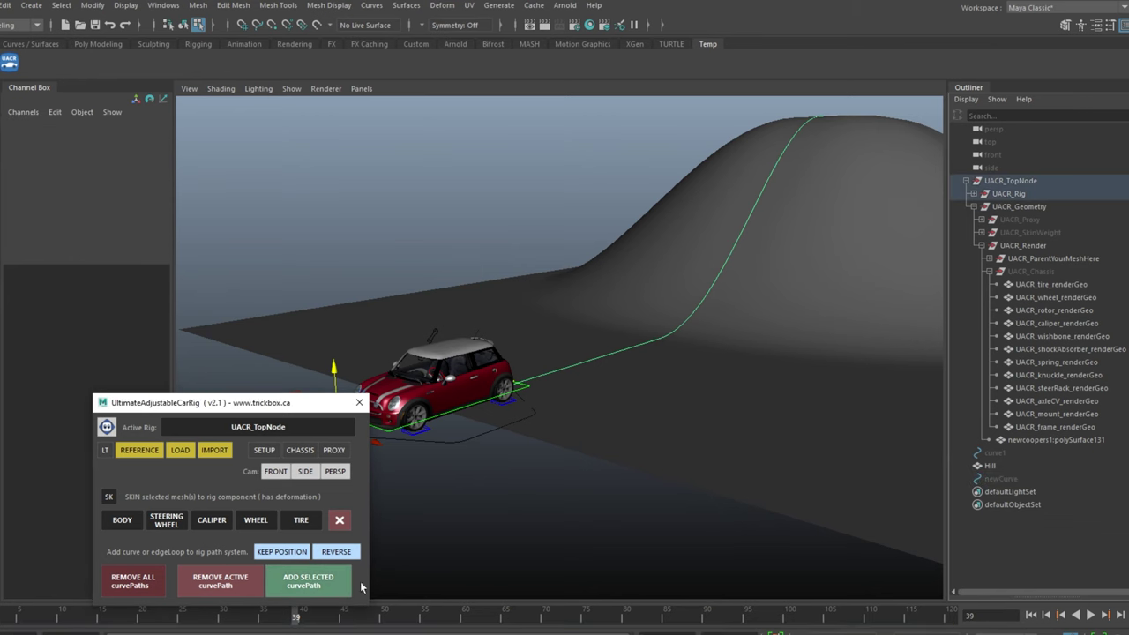
{"action": "left_click_drag", "start_coordinate": [802, 267], "coordinate": [598, 357], "text": "alt"}
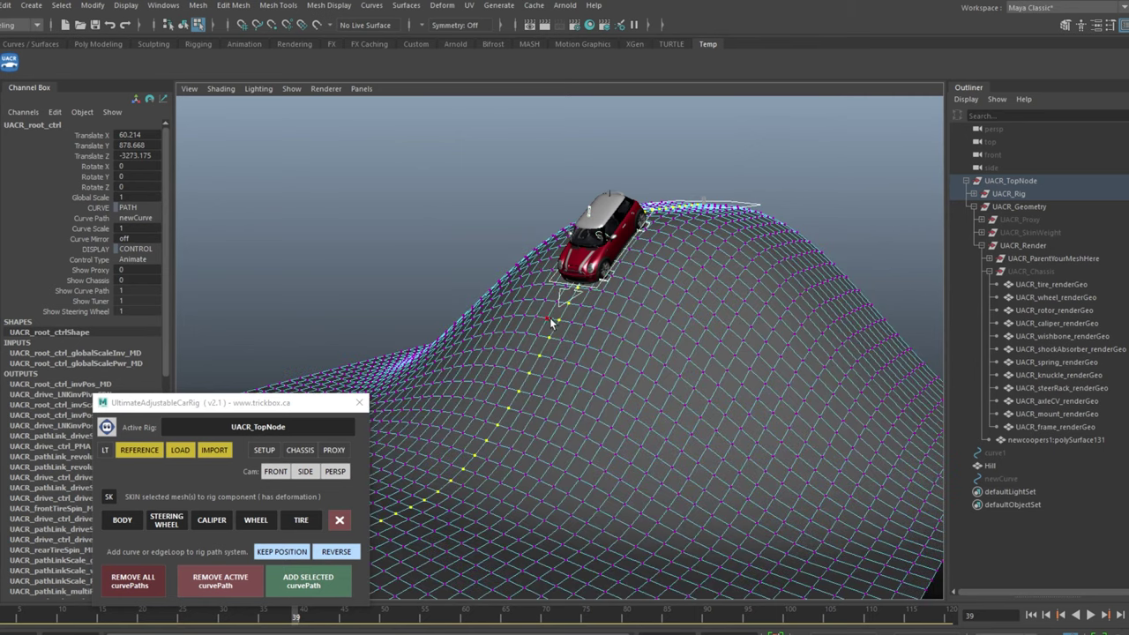
Step: Close the UltimateAdjustableCarRig window and select the drive control of the car on the hill
{"action": "left_click", "coordinate": [549, 317]}
{"action": "left_click", "coordinate": [570, 306]}
{"action": "left_click_drag", "start_coordinate": [584, 360], "coordinate": [532, 336], "text": "alt"}
{"action": "middle_click_drag", "start_coordinate": [595, 361], "coordinate": [653, 319], "text": "alt"}
{"action": "left_click", "coordinate": [360, 407]}
{"action": "middle_click_drag", "start_coordinate": [377, 359], "coordinate": [400, 320], "text": "alt"}
Step: Try driving the car along the reversed hill path with Path Drive, and undo the move
{"action": "left_click", "coordinate": [96, 292]}
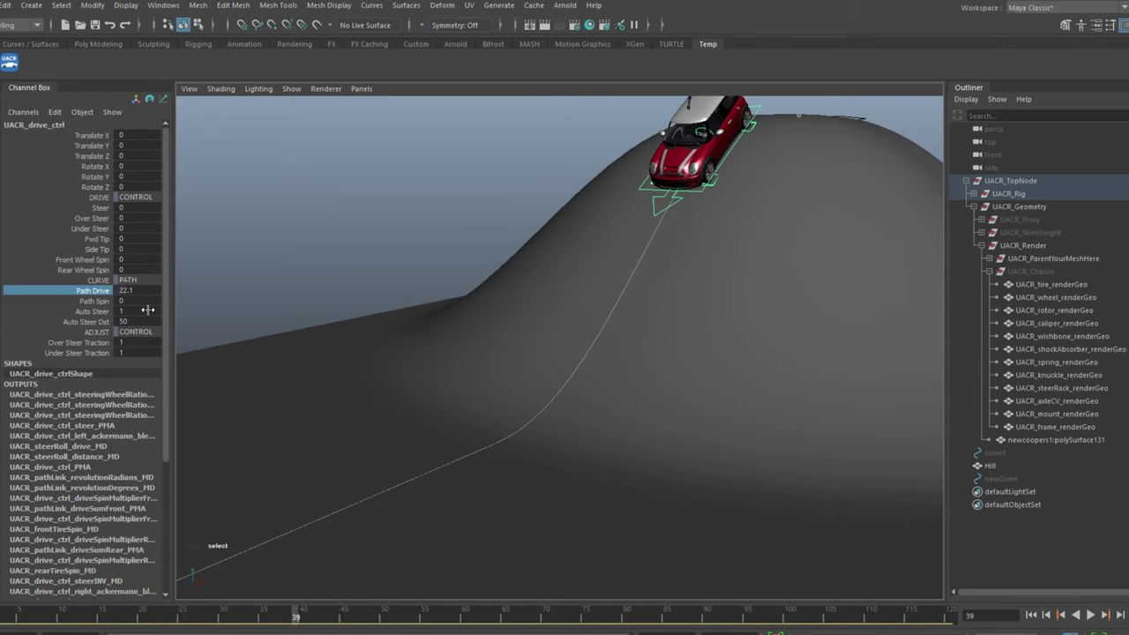
{"action": "middle_click_drag", "start_coordinate": [380, 374], "coordinate": [604, 379]}
{"action": "key", "text": "ctrl+z"}
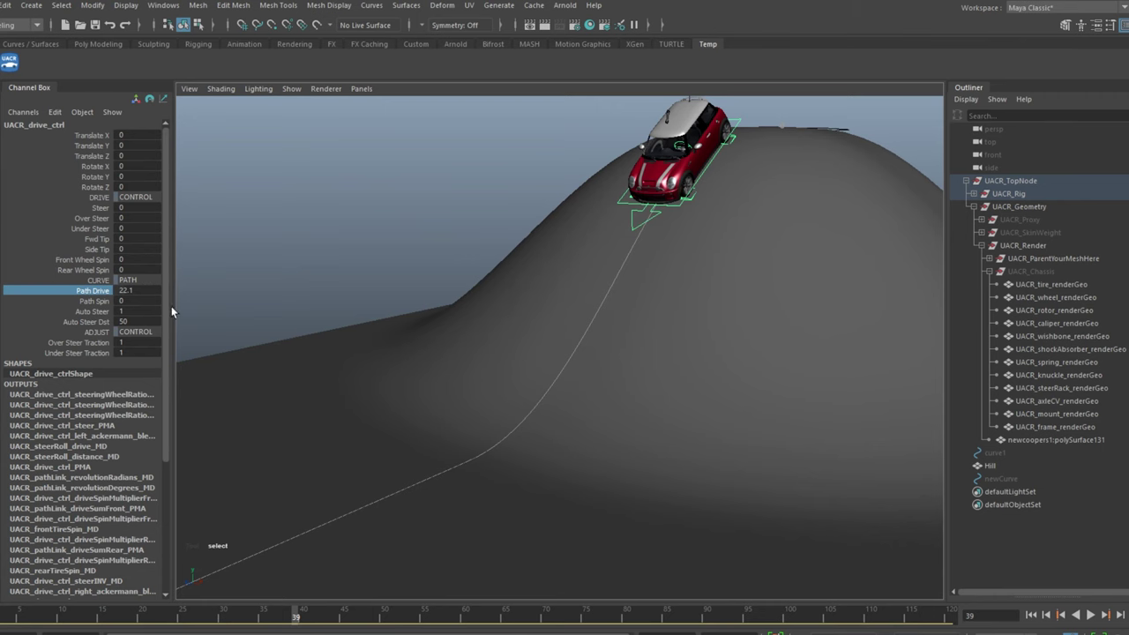
{"action": "scroll", "coordinate": [539, 316], "scroll_direction": "down", "scroll_amount": 4}
{"action": "left_click_drag", "start_coordinate": [676, 247], "coordinate": [776, 208], "text": "alt"}
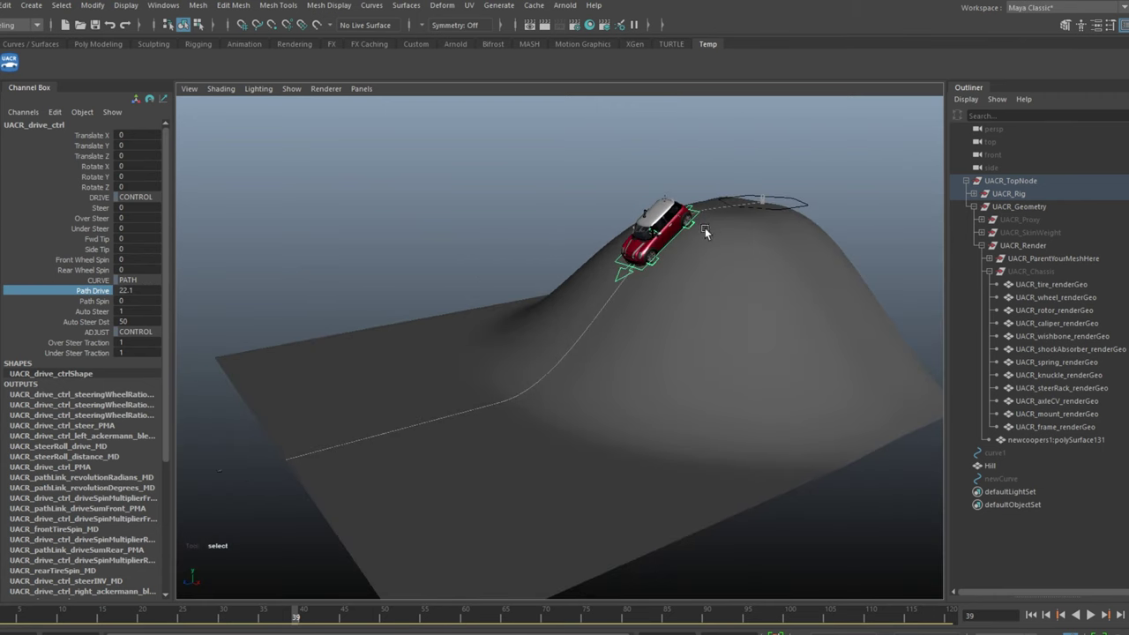
{"action": "left_click", "coordinate": [437, 258]}
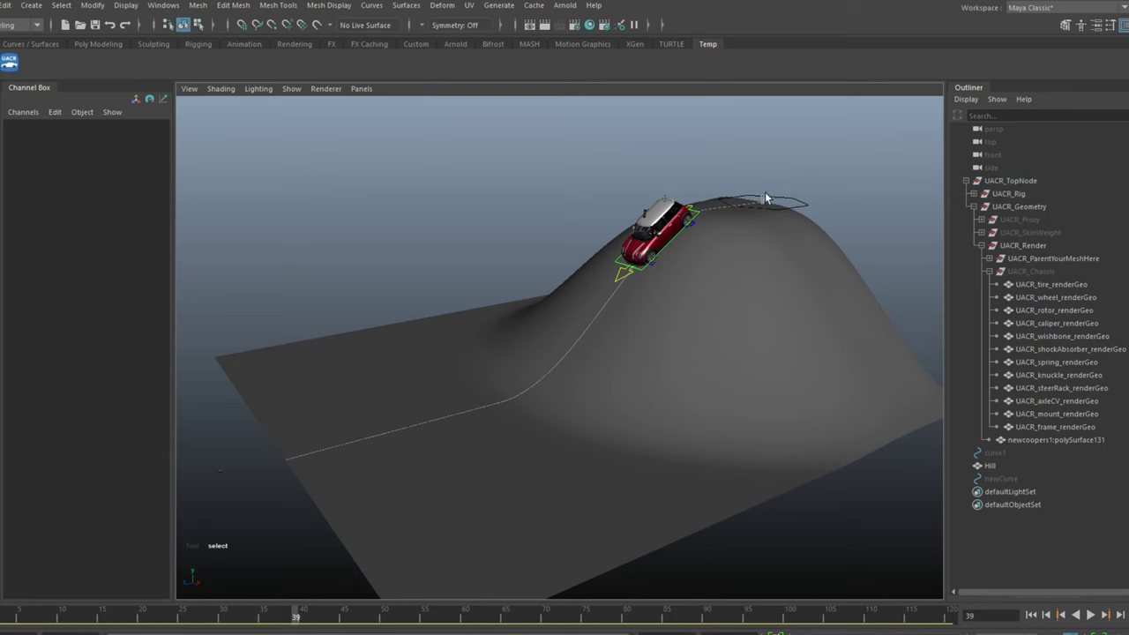
Step: Switch the root control's Curve Path to loop and examine how the path runs from the hilltop
{"action": "left_click", "coordinate": [806, 205]}
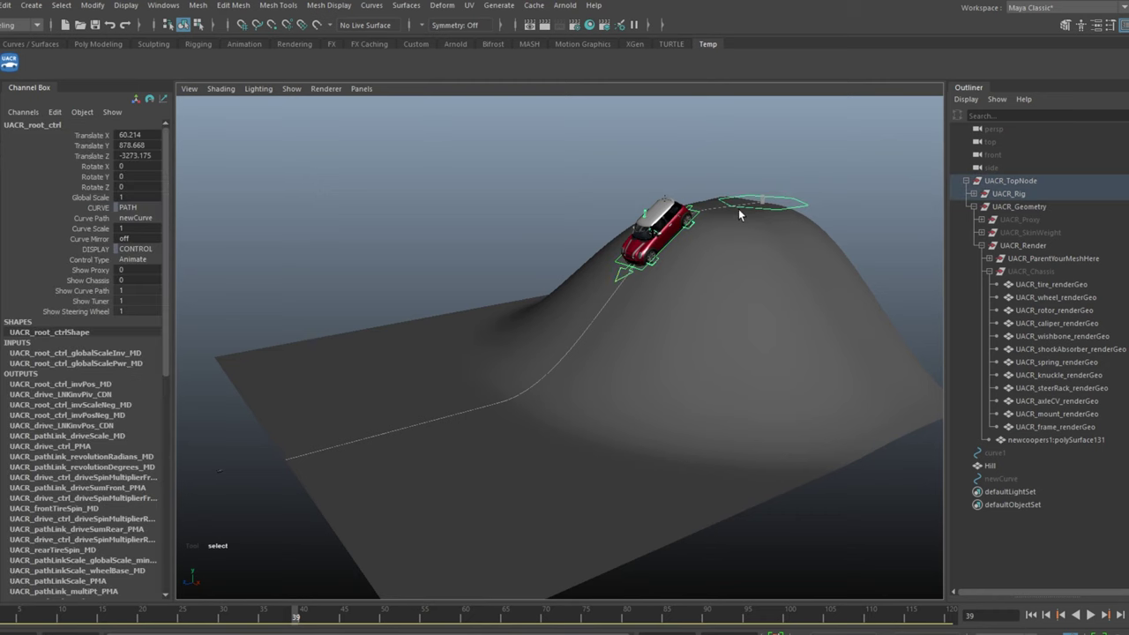
{"action": "left_click", "coordinate": [137, 218]}
{"action": "left_click", "coordinate": [148, 281]}
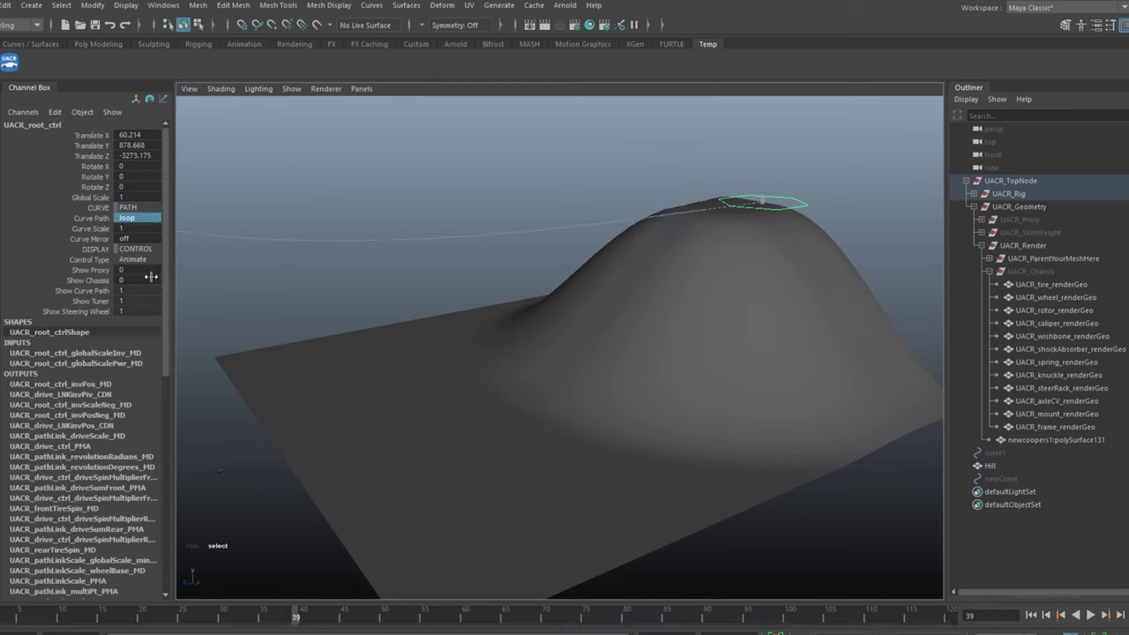
{"action": "scroll", "coordinate": [594, 274], "scroll_direction": "down", "scroll_amount": 5}
{"action": "middle_click_drag", "start_coordinate": [594, 274], "coordinate": [611, 273], "text": "alt"}
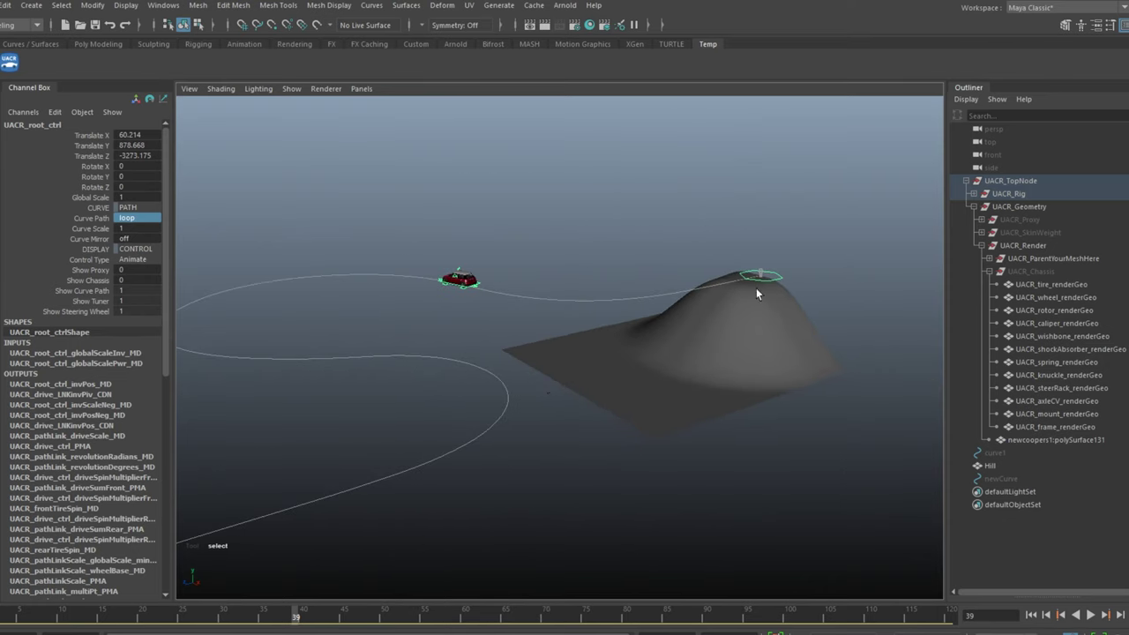
{"action": "scroll", "coordinate": [814, 254], "scroll_direction": "up", "scroll_amount": 2}
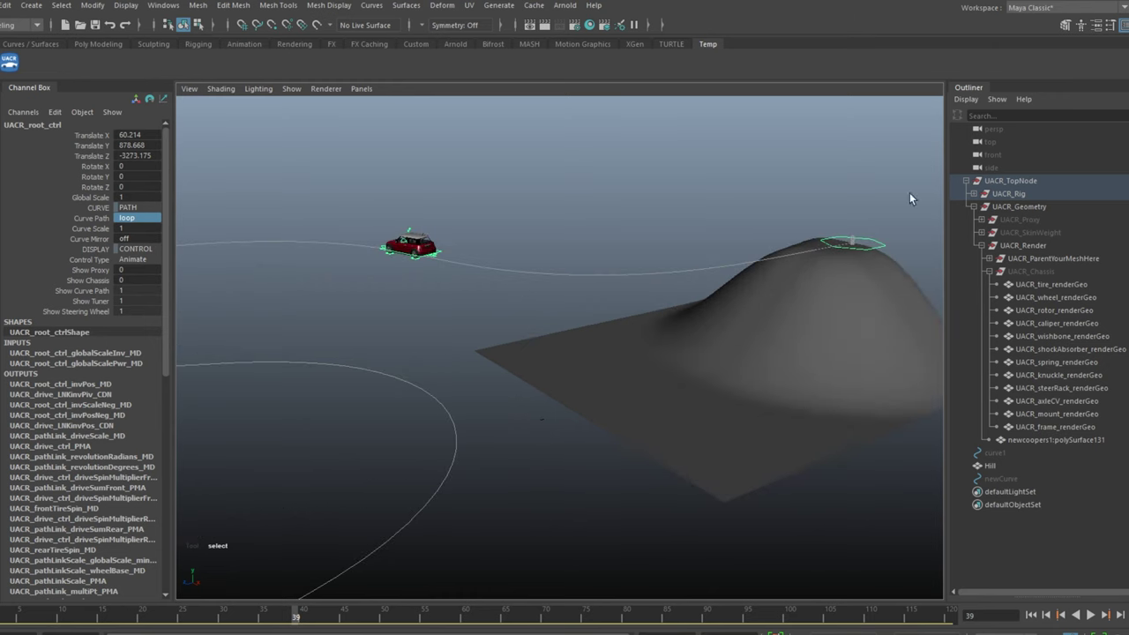
{"action": "middle_click_drag", "start_coordinate": [838, 213], "coordinate": [673, 217], "text": "alt"}
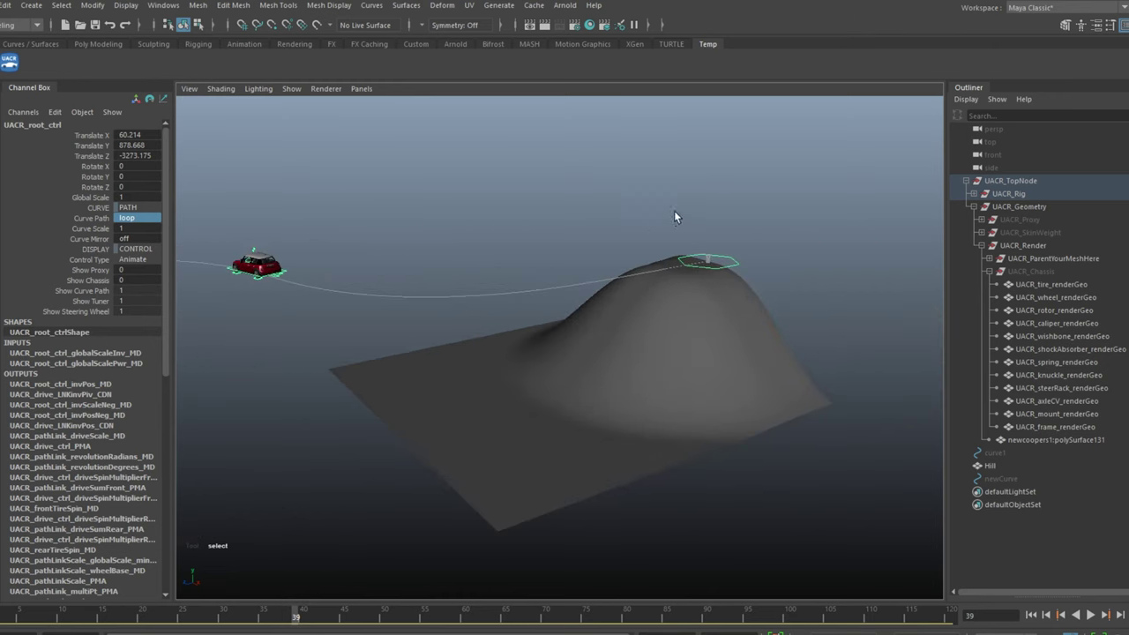
{"action": "right_click_drag", "start_coordinate": [673, 217], "coordinate": [803, 224], "text": "alt"}
{"action": "right_click_drag", "start_coordinate": [680, 215], "coordinate": [619, 212], "text": "alt"}
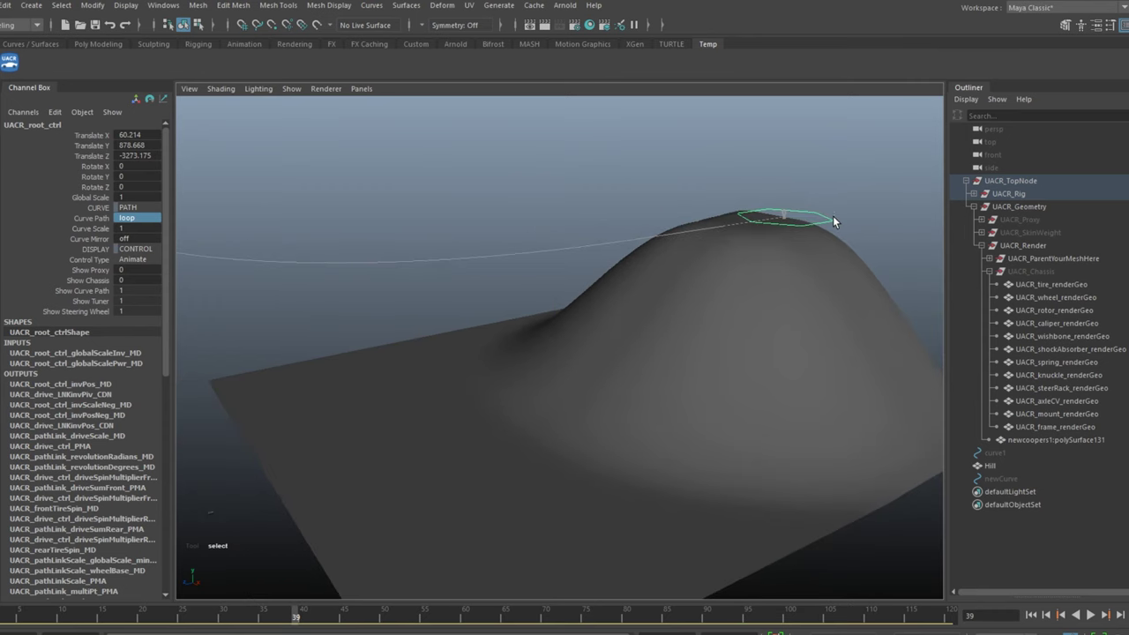
Step: Set the root control's Curve Path back to newCurve and clear the selection
{"action": "left_click", "coordinate": [135, 219]}
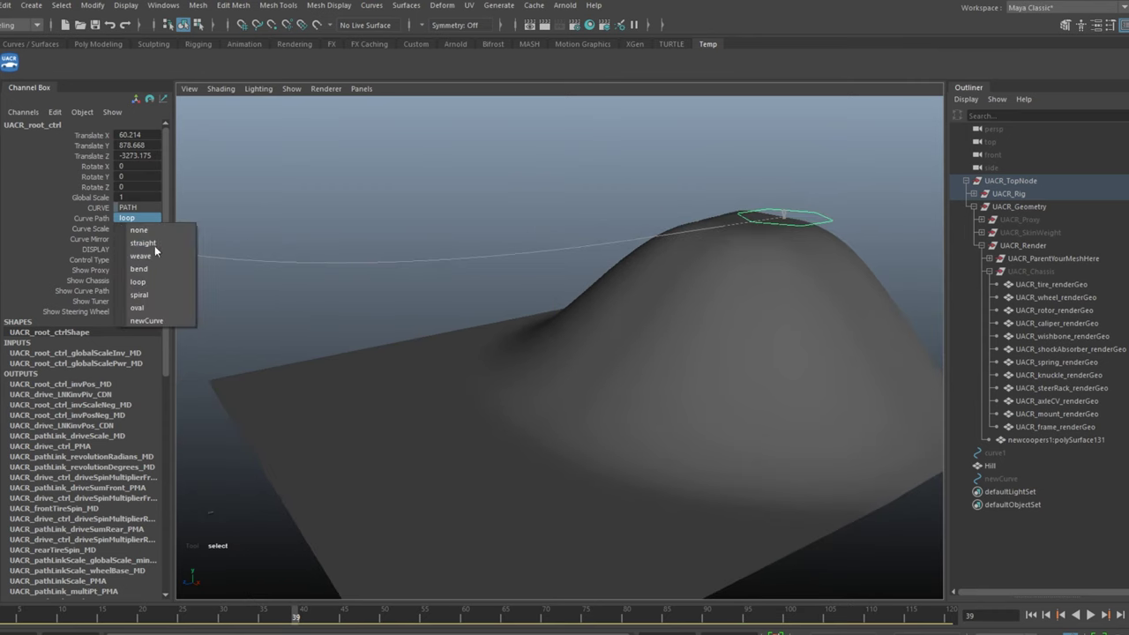
{"action": "left_click", "coordinate": [154, 321]}
{"action": "left_click_drag", "start_coordinate": [604, 313], "coordinate": [552, 262], "text": "alt"}
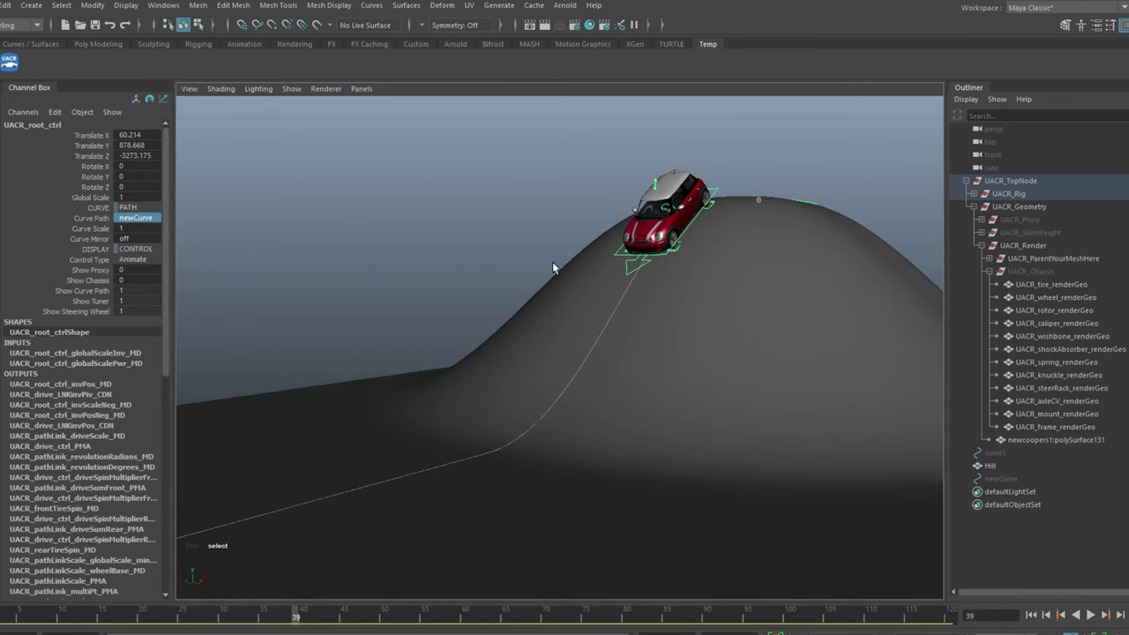
{"action": "left_click", "coordinate": [622, 284]}
{"action": "middle_click_drag", "start_coordinate": [620, 302], "coordinate": [633, 296], "text": "alt"}
{"action": "left_click", "coordinate": [593, 280]}
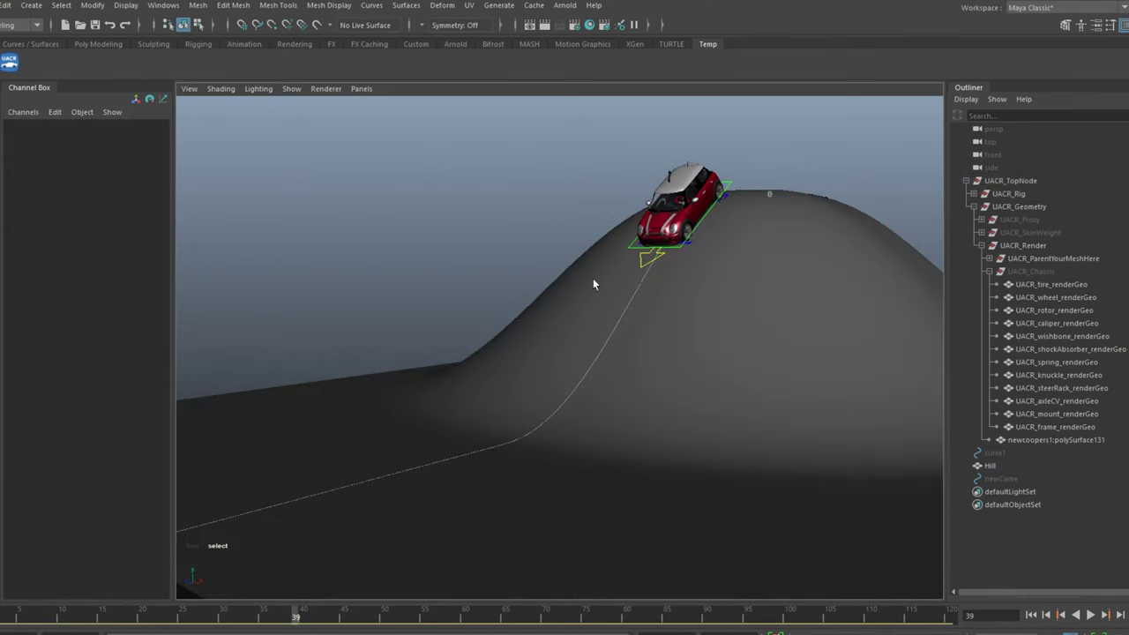
Step: Select the drive control of the car on the hill and key its Path Drive at 0 on frame 1
{"action": "left_click", "coordinate": [644, 264]}
{"action": "left_click_drag", "start_coordinate": [644, 265], "coordinate": [646, 275], "text": "alt"}
{"action": "left_click", "coordinate": [677, 260]}
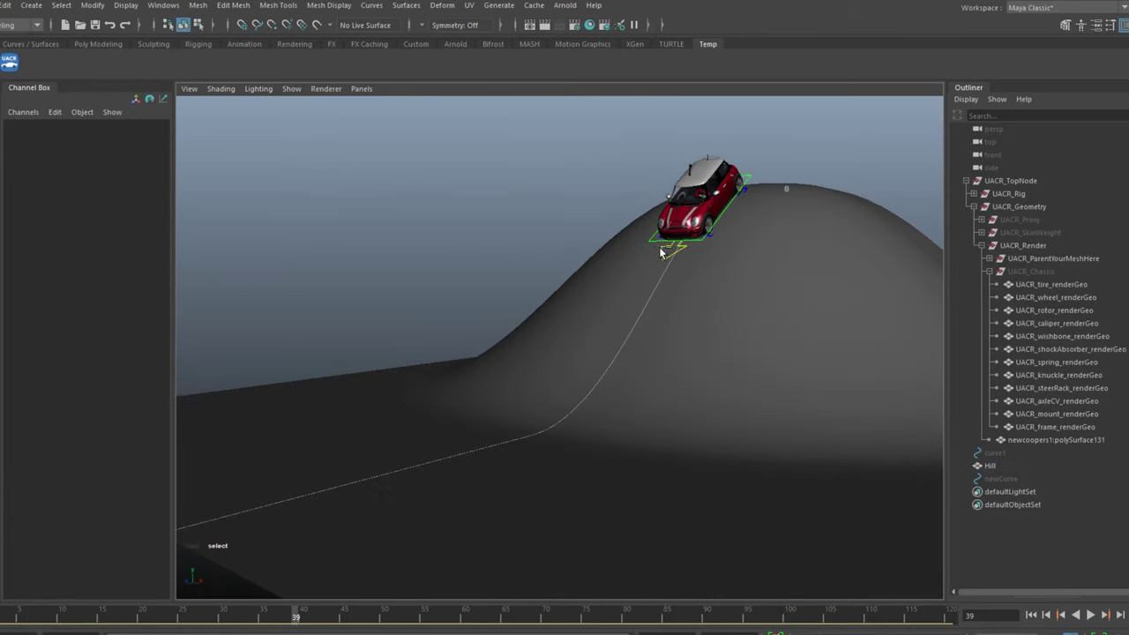
{"action": "left_click", "coordinate": [667, 258]}
{"action": "left_click_drag", "start_coordinate": [720, 277], "coordinate": [658, 315], "text": "alt"}
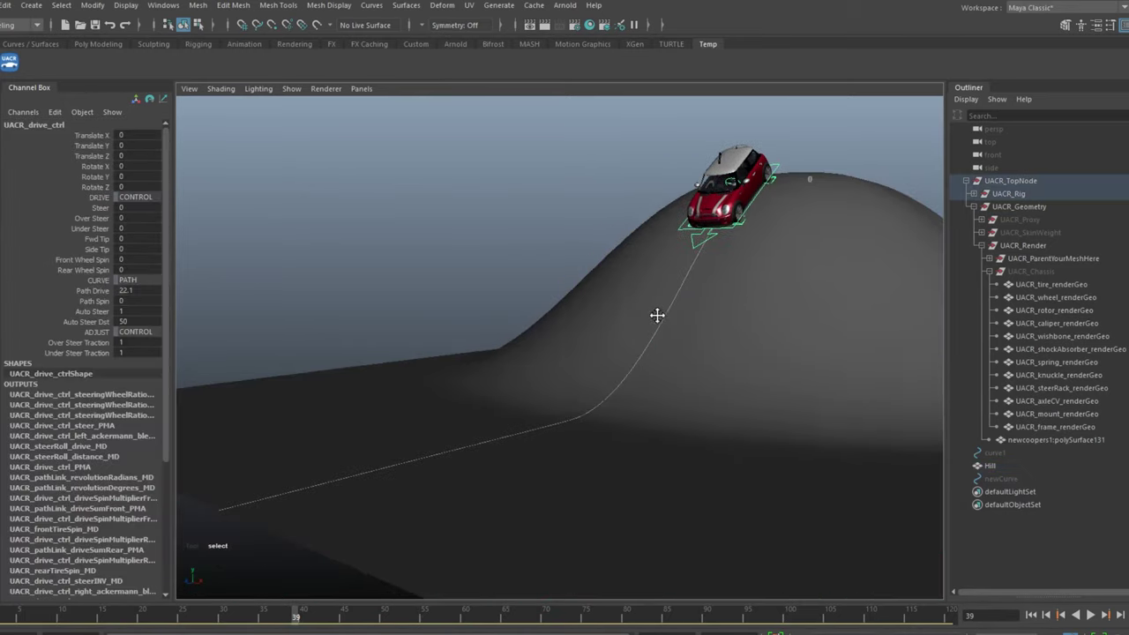
{"action": "left_click_drag", "start_coordinate": [473, 362], "coordinate": [238, 320], "text": "alt"}
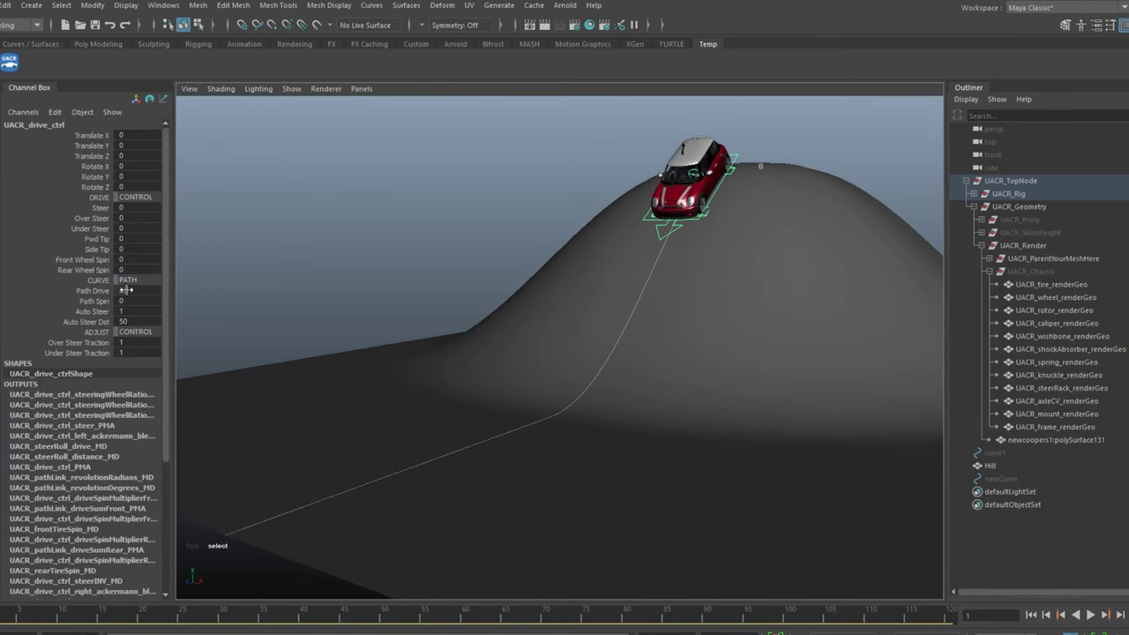
{"action": "type", "text": "0"}
{"action": "key", "text": "Return"}
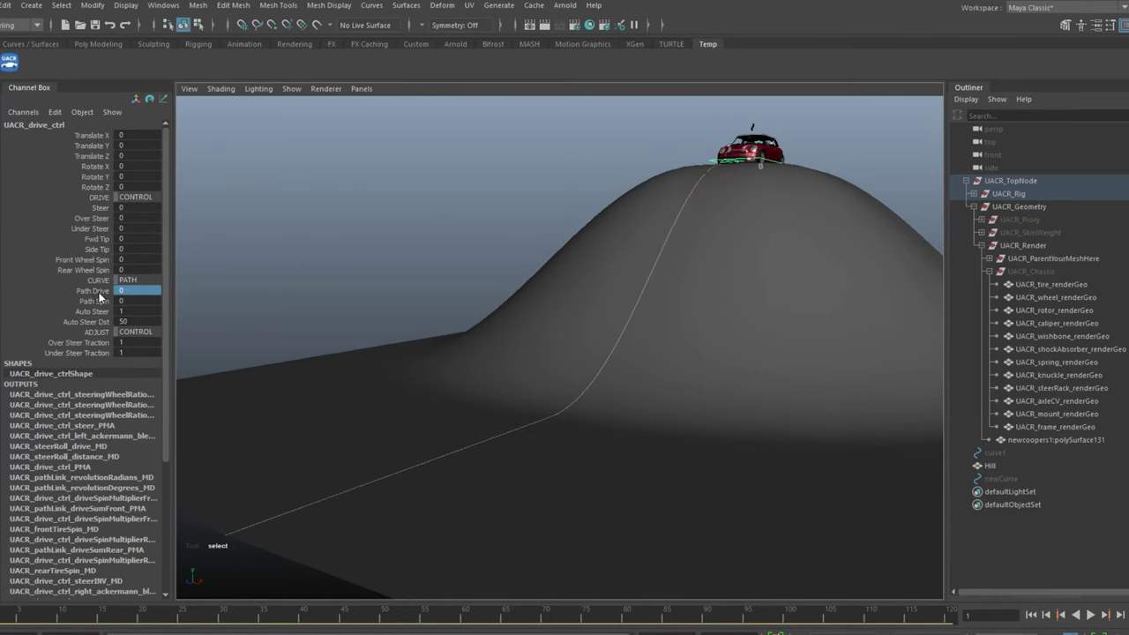
{"action": "left_click", "coordinate": [99, 292]}
{"action": "right_click", "coordinate": [101, 295]}
{"action": "left_click", "coordinate": [129, 316]}
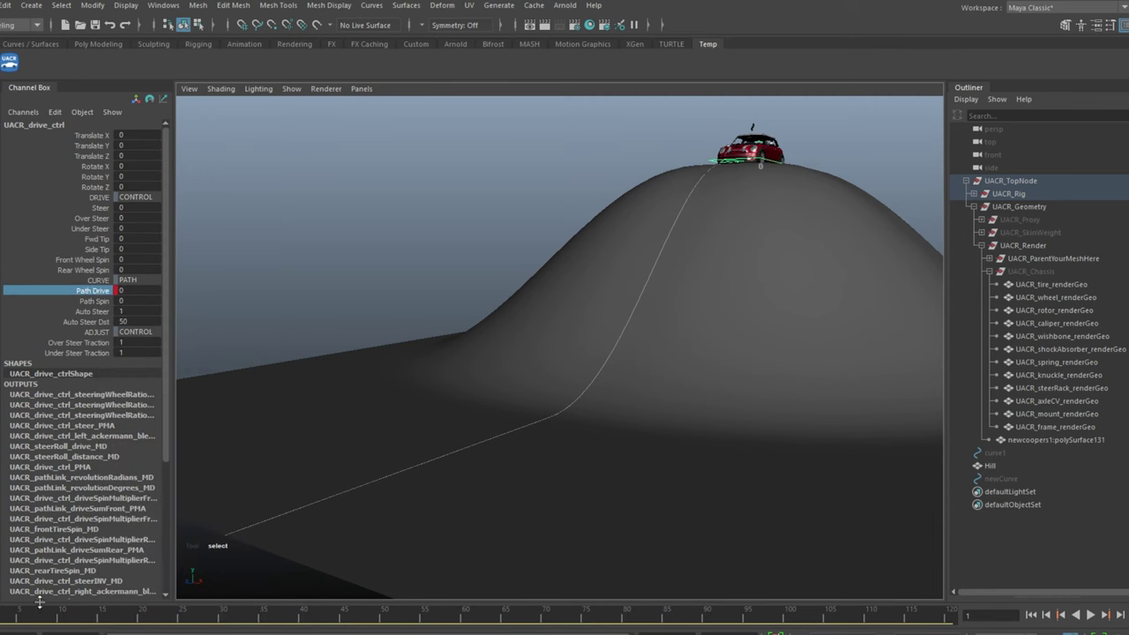
Step: Key the drive control's Path Drive at 75.37 on frame 60, bringing the car down to the foot of the hill
{"action": "key", "text": "alt+v"}
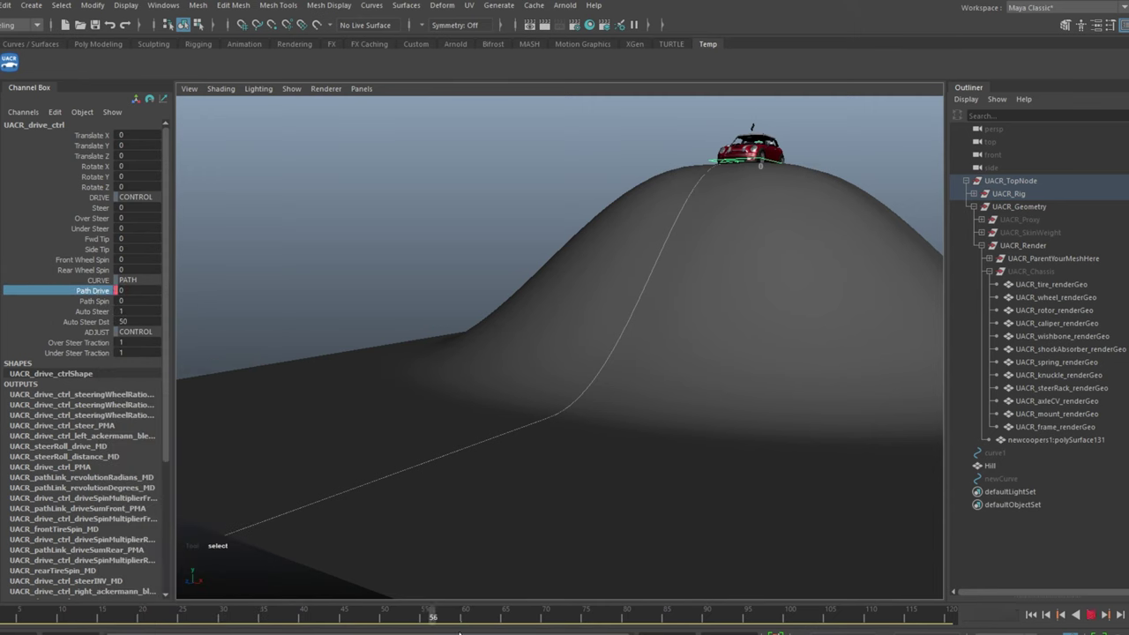
{"action": "key", "text": "alt+v"}
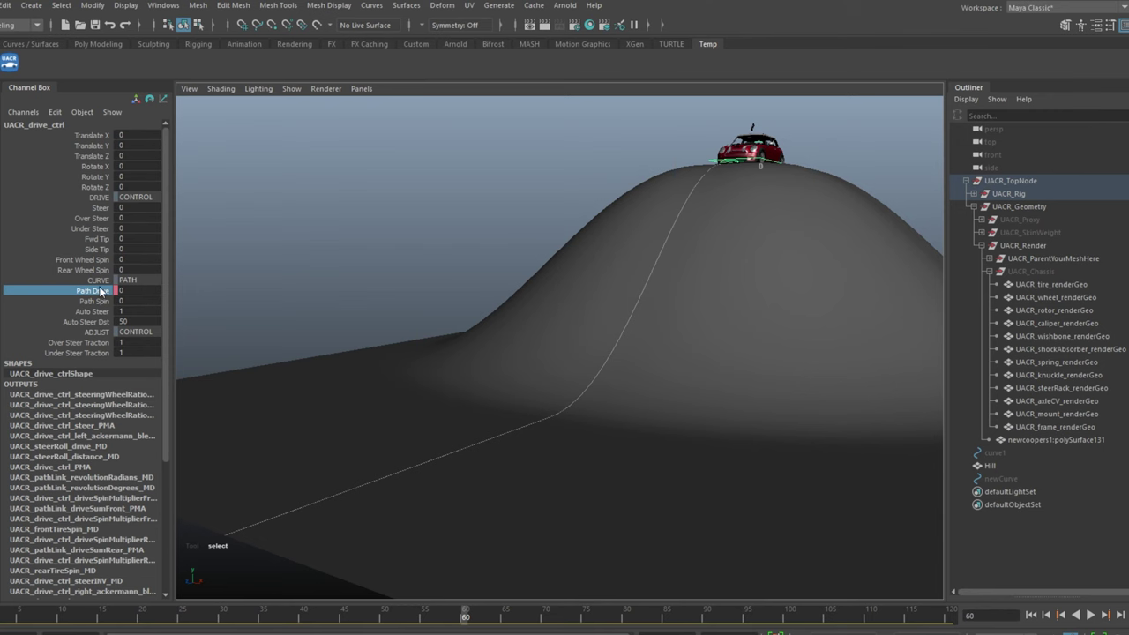
{"action": "middle_click_drag", "start_coordinate": [344, 388], "coordinate": [505, 431]}
{"action": "right_click", "coordinate": [104, 295]}
{"action": "left_click", "coordinate": [167, 321]}
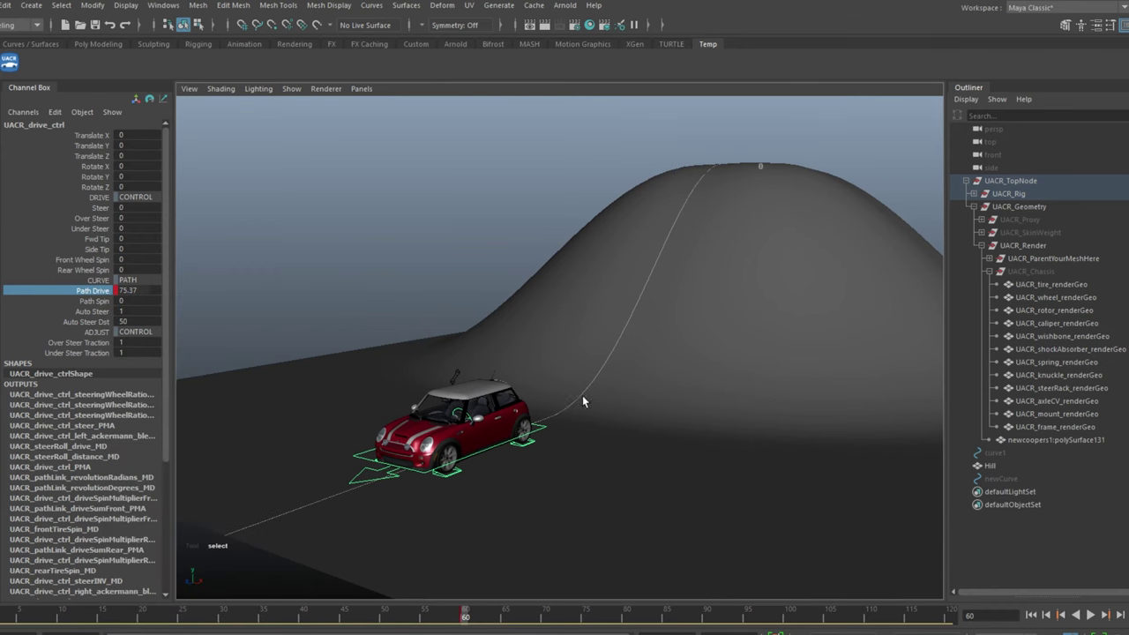
Step: Clear the selection, play the keyed downhill drive from a close view of the car, and return to frame 1
{"action": "left_click_drag", "start_coordinate": [577, 403], "coordinate": [673, 338], "text": "alt"}
{"action": "right_click_drag", "start_coordinate": [673, 338], "coordinate": [712, 368], "text": "alt"}
{"action": "middle_click_drag", "start_coordinate": [711, 368], "coordinate": [658, 378], "text": "alt"}
{"action": "left_click_drag", "start_coordinate": [659, 378], "coordinate": [683, 335], "text": "alt"}
{"action": "right_click_drag", "start_coordinate": [683, 336], "coordinate": [711, 396], "text": "alt"}
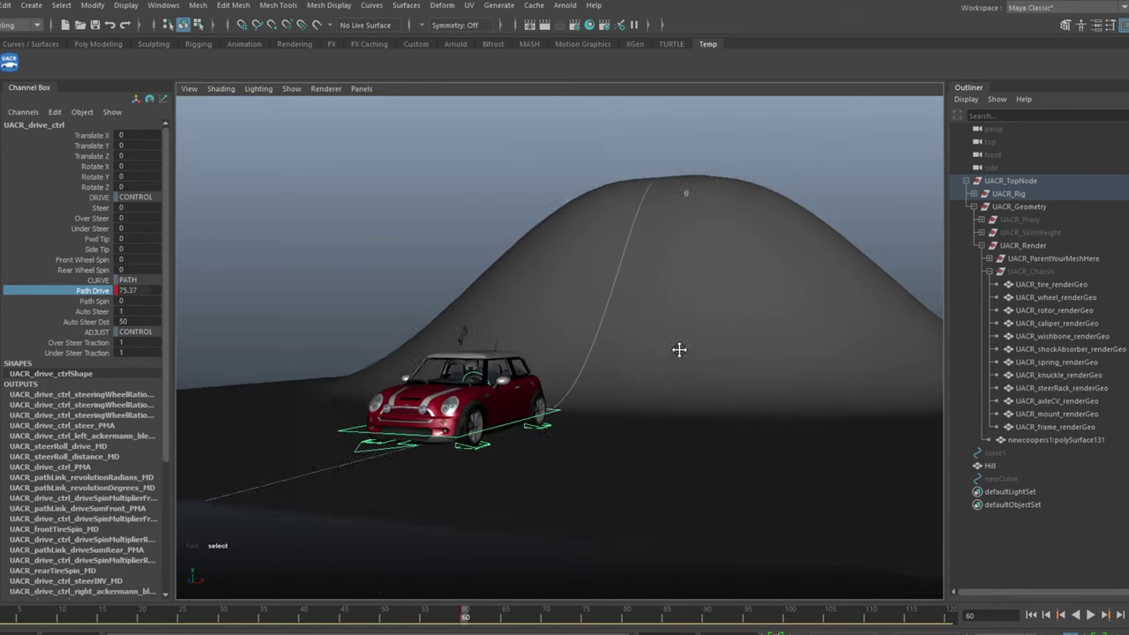
{"action": "left_click_drag", "start_coordinate": [711, 396], "coordinate": [713, 377], "text": "alt"}
{"action": "middle_click_drag", "start_coordinate": [516, 313], "coordinate": [567, 292], "text": "alt"}
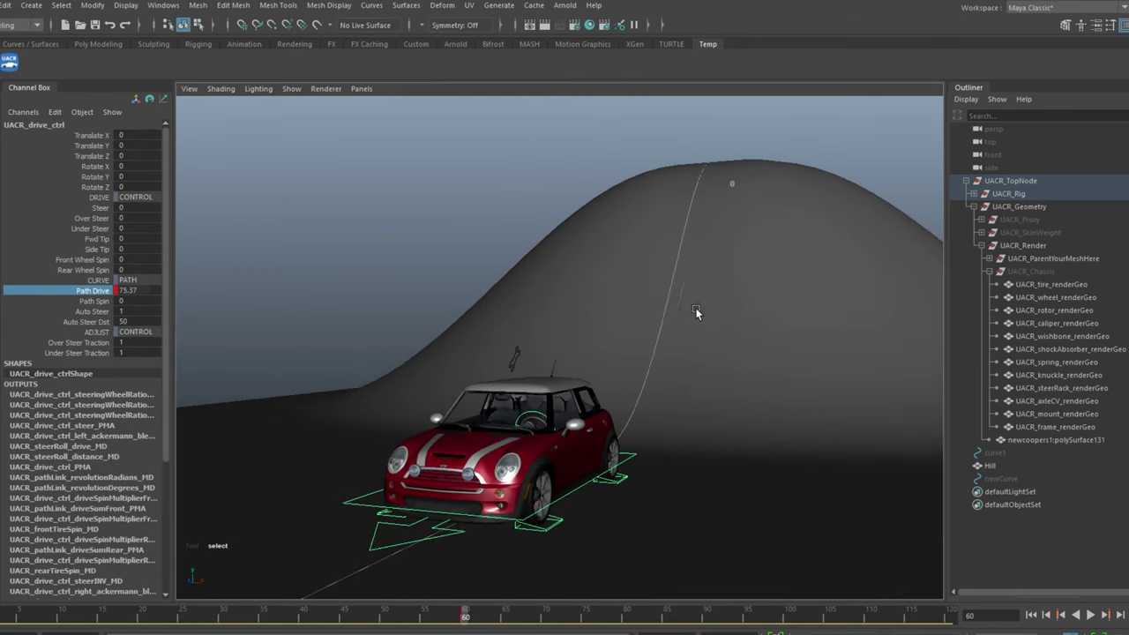
{"action": "left_click", "coordinate": [303, 226]}
{"action": "left_click_drag", "start_coordinate": [486, 629], "coordinate": [105, 613]}
{"action": "left_click", "coordinate": [1091, 615]}
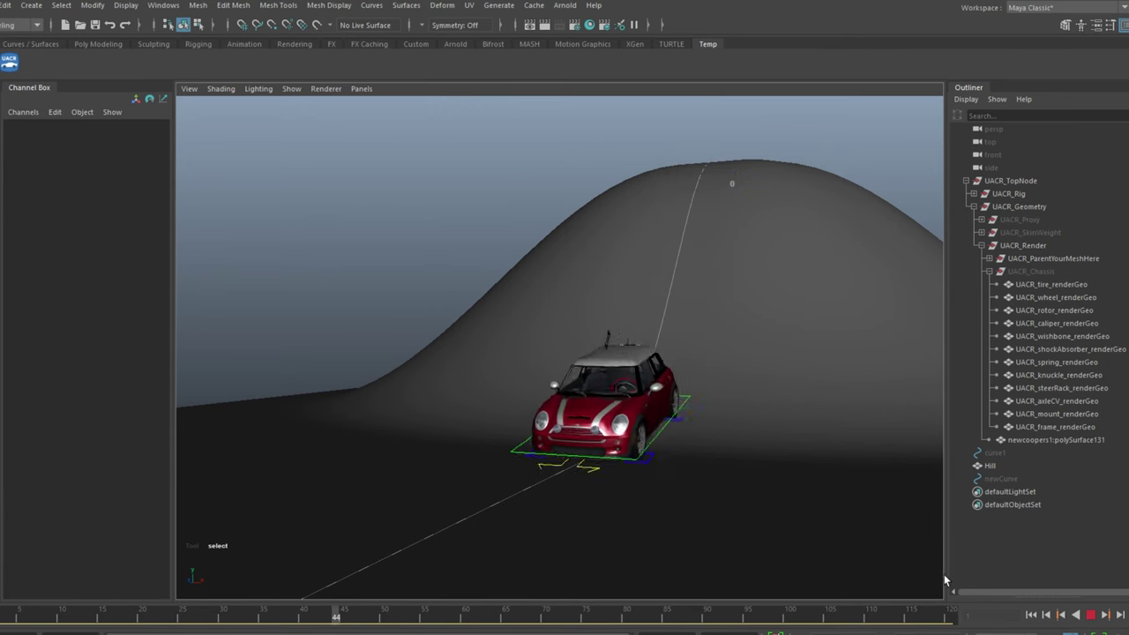
{"action": "left_click", "coordinate": [1093, 618]}
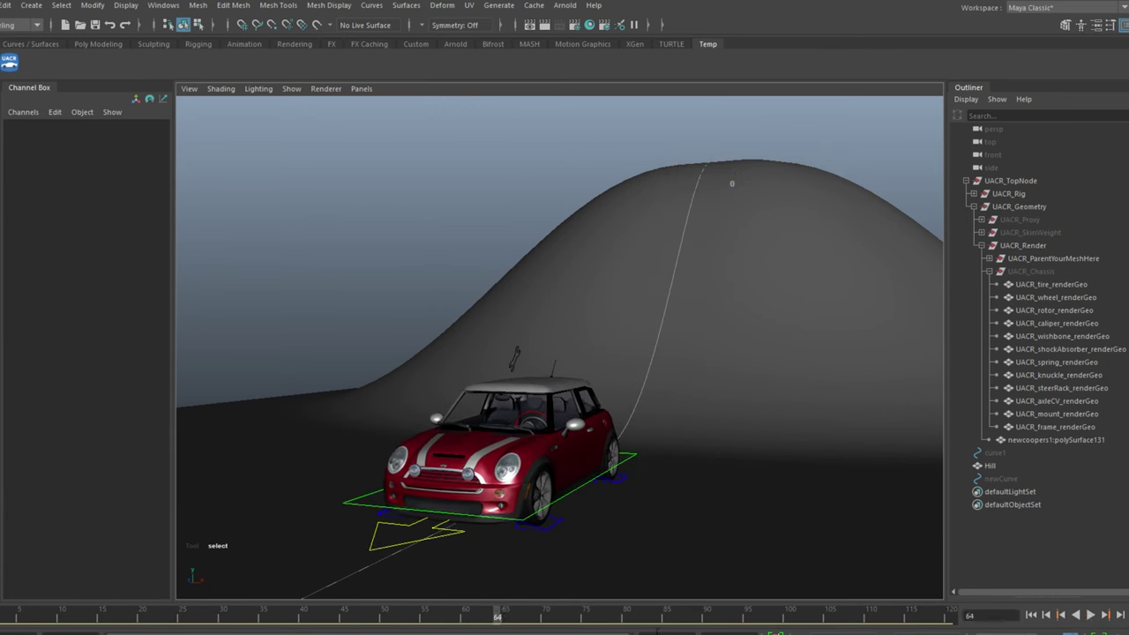
{"action": "left_click_drag", "start_coordinate": [474, 616], "coordinate": [0, 613]}
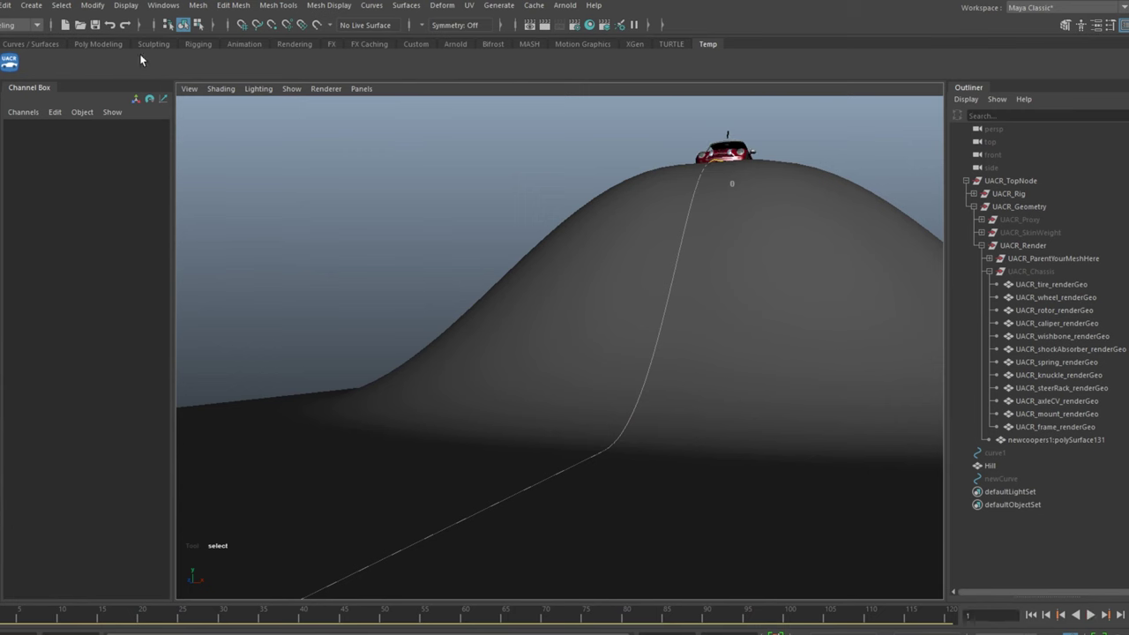
Step: Switch the car rig to its proxy geometry, close the UltimateAdjustableCarRig window and play the animation
{"action": "left_click", "coordinate": [10, 62]}
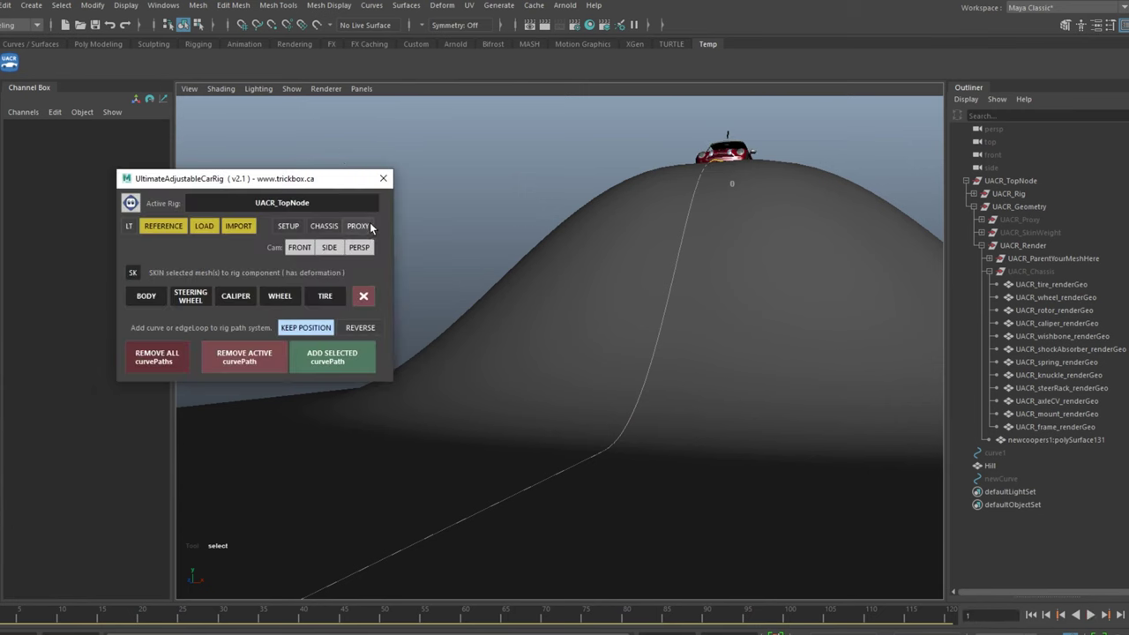
{"action": "left_click", "coordinate": [360, 226]}
{"action": "left_click", "coordinate": [383, 179]}
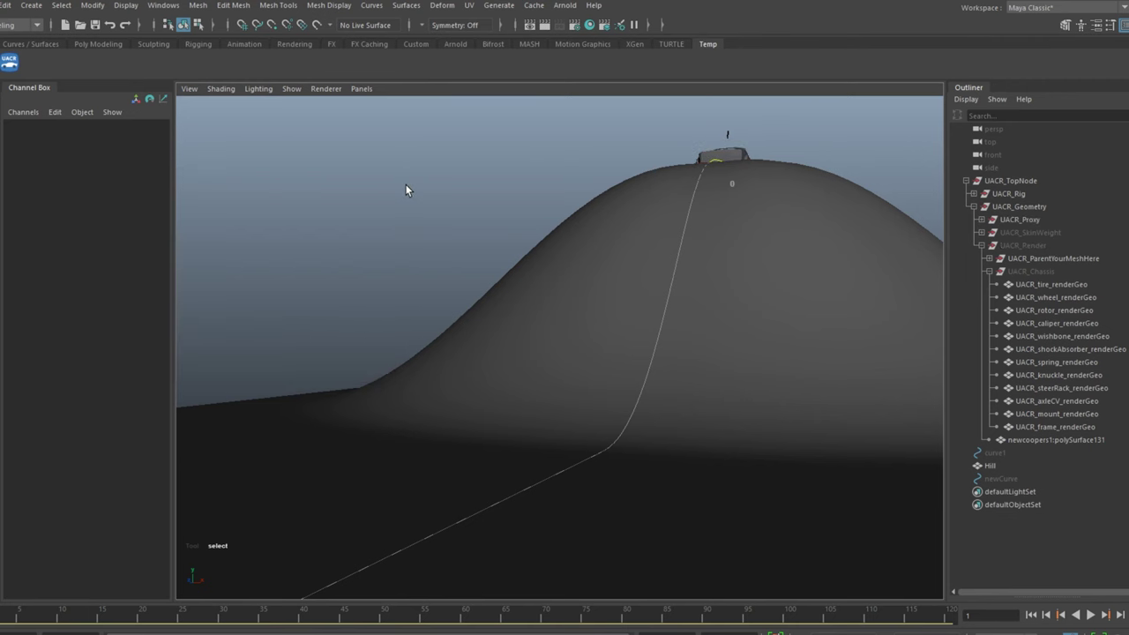
{"action": "left_click", "coordinate": [1092, 616]}
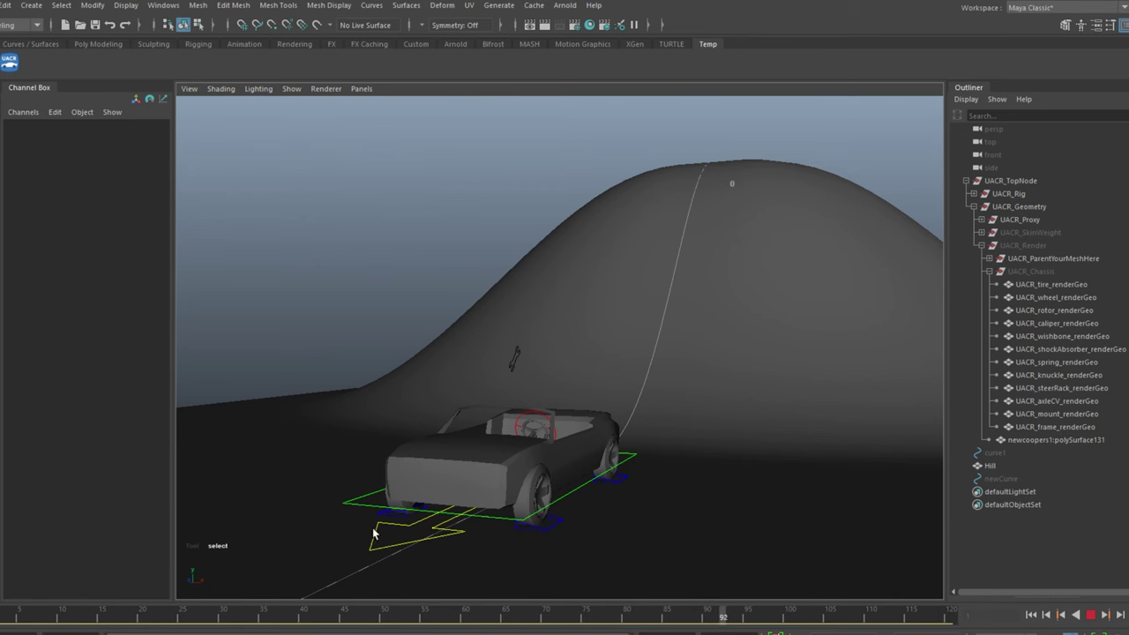
Step: Retime the drive control's second Path Drive key to about frame 32, readjust it to about frame 40, and replay the drive
{"action": "left_click", "coordinate": [374, 531]}
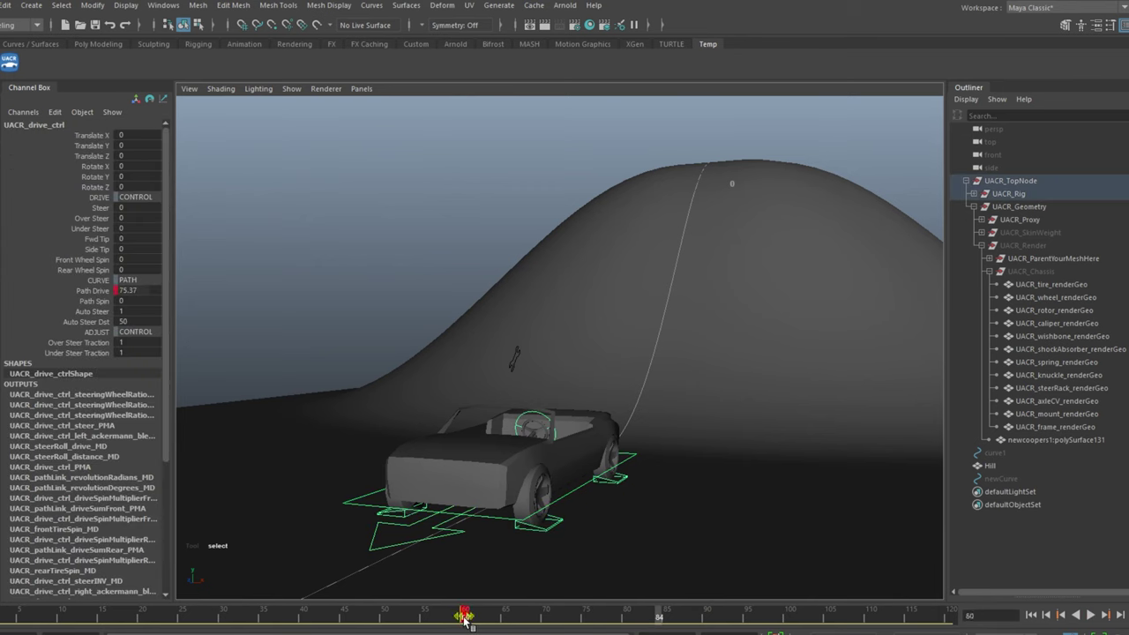
{"action": "left_click_drag", "start_coordinate": [465, 621], "coordinate": [0, 622]}
{"action": "key", "text": "alt+v"}
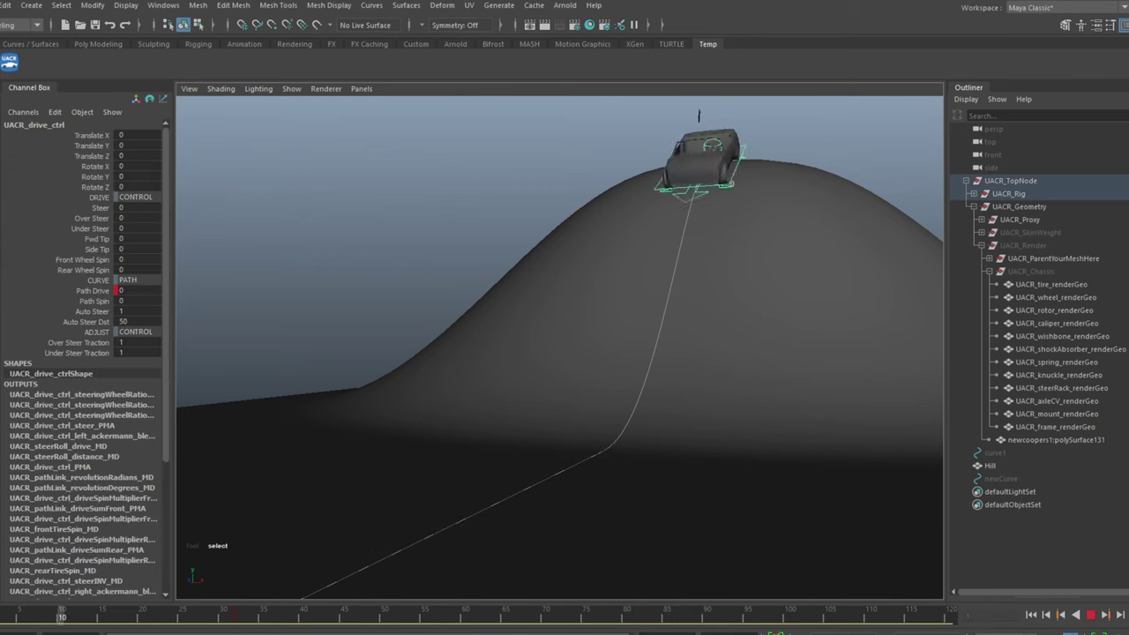
{"action": "key", "text": "Escape"}
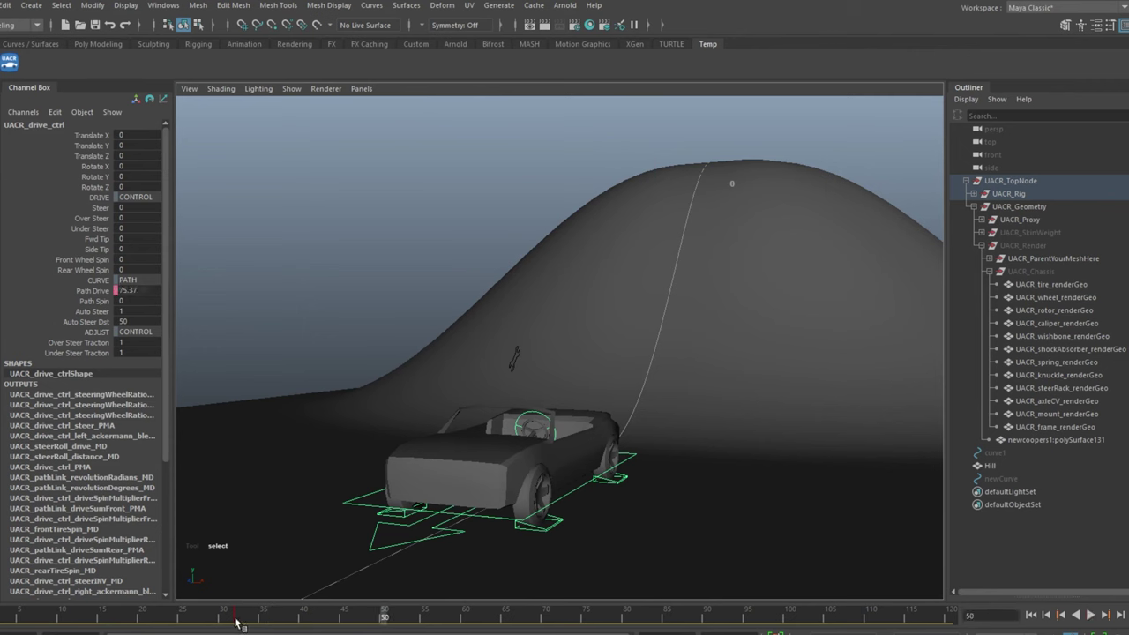
{"action": "left_click_drag", "start_coordinate": [238, 617], "coordinate": [311, 619]}
{"action": "left_click_drag", "start_coordinate": [203, 617], "coordinate": [0, 618]}
{"action": "key", "text": "alt+v"}
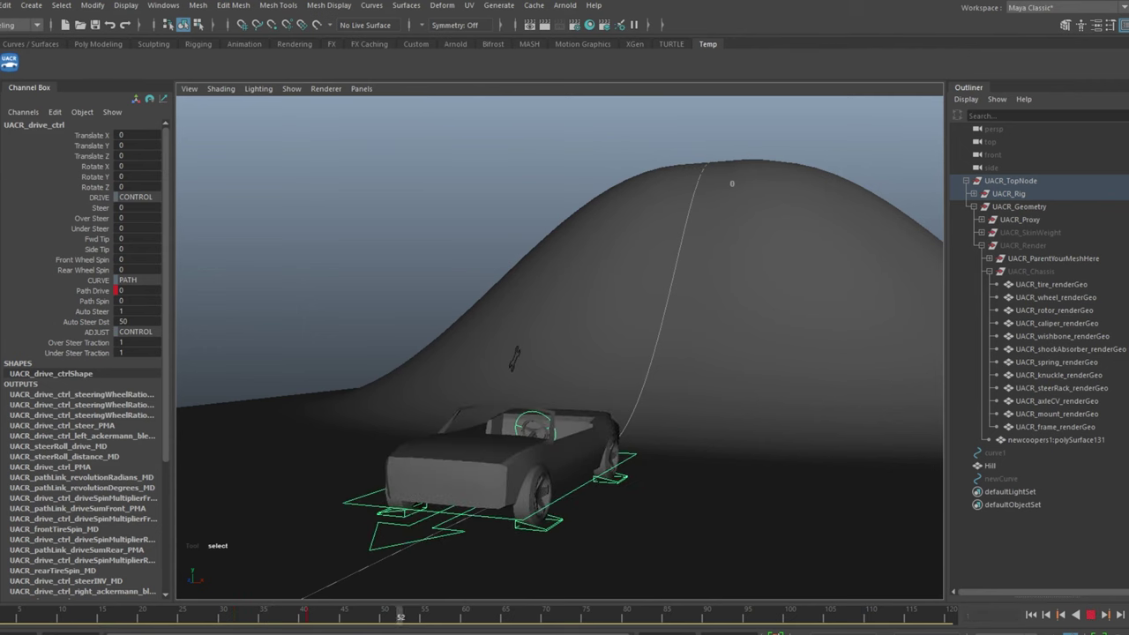
{"action": "key", "text": "Escape"}
{"action": "left_click", "coordinate": [350, 306]}
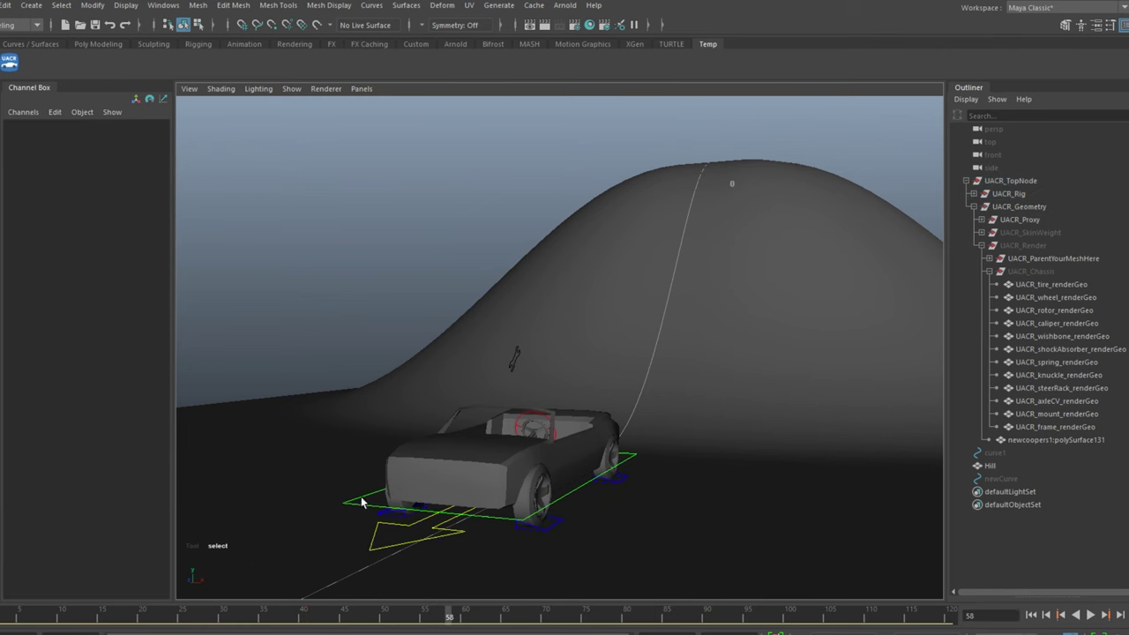
Step: Turn on Dynamic on the body control and play the animation from frame 1
{"action": "left_click", "coordinate": [361, 502]}
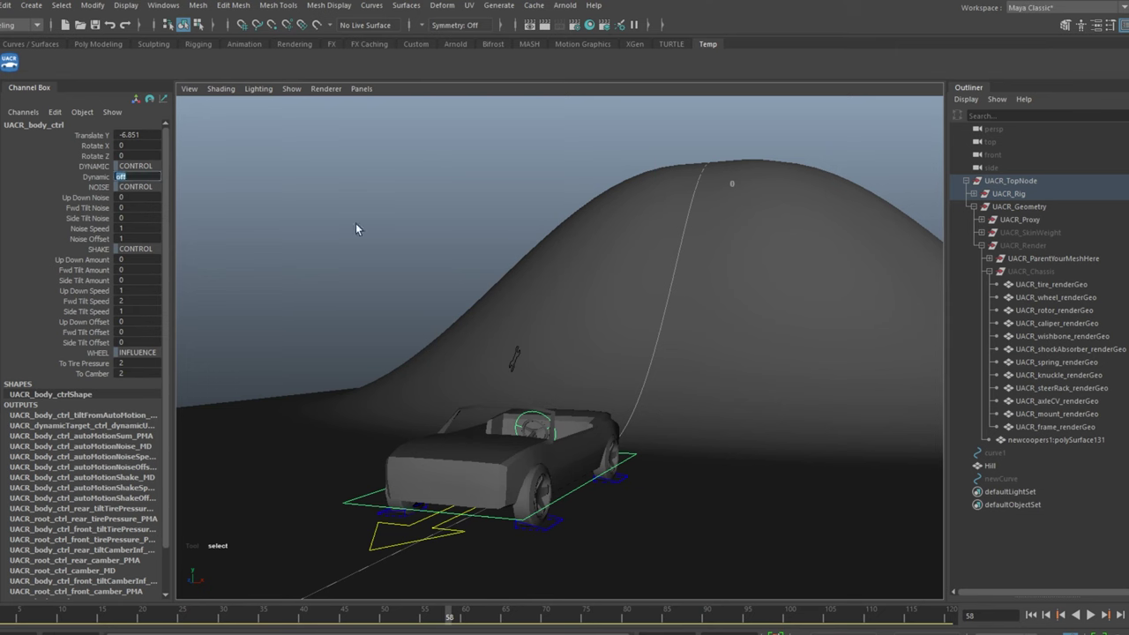
{"action": "type", "text": "1"}
{"action": "key", "text": "Return"}
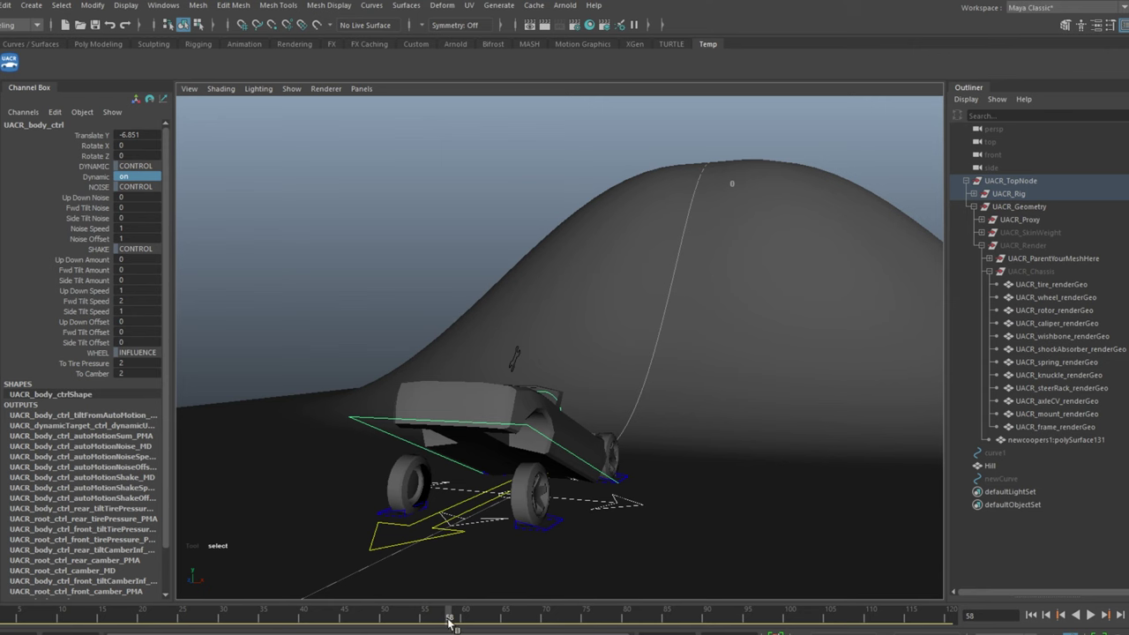
{"action": "left_click_drag", "start_coordinate": [449, 620], "coordinate": [11, 614]}
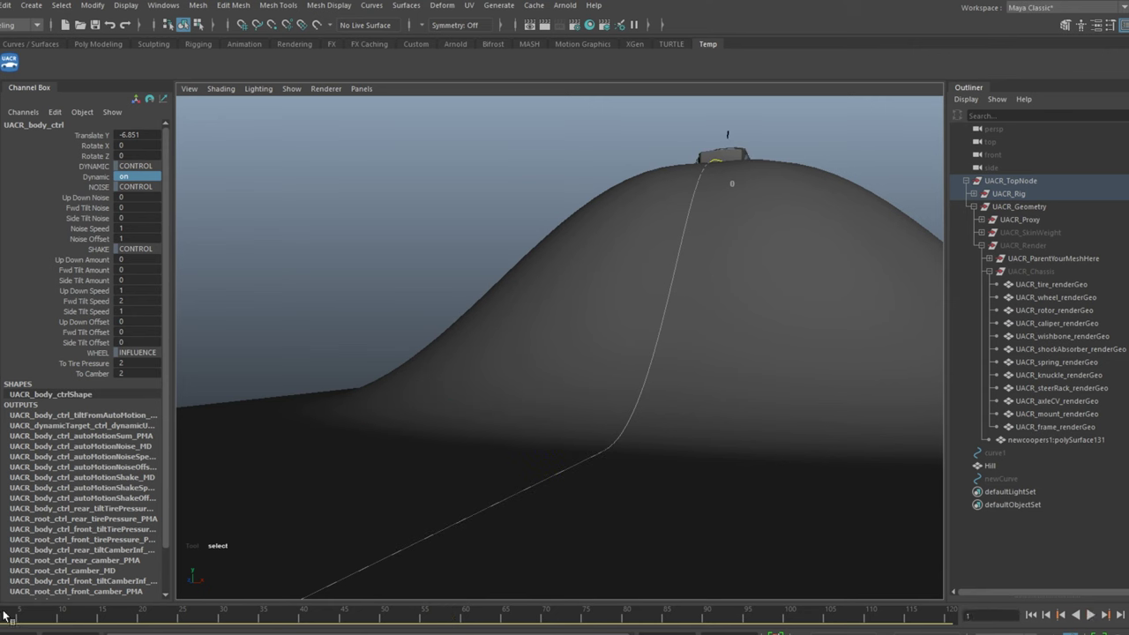
{"action": "key", "text": "alt+v"}
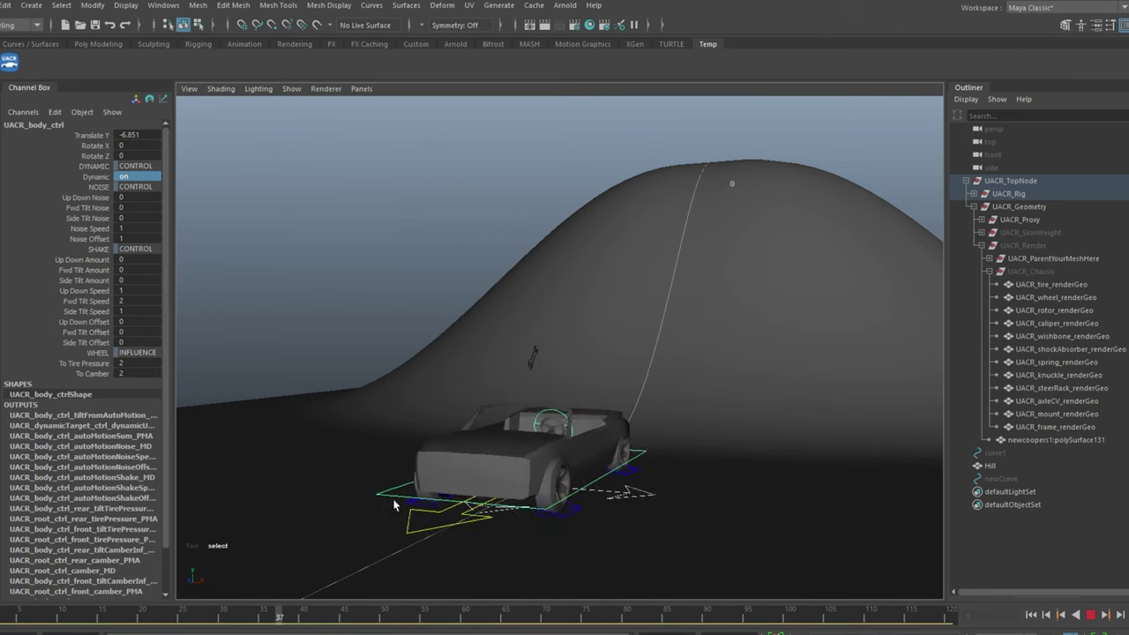
{"action": "key", "text": "alt+v"}
Step: Select the dynamic target control, set its Sensitivity to 1 and play the animation from the start
{"action": "left_click", "coordinate": [644, 502]}
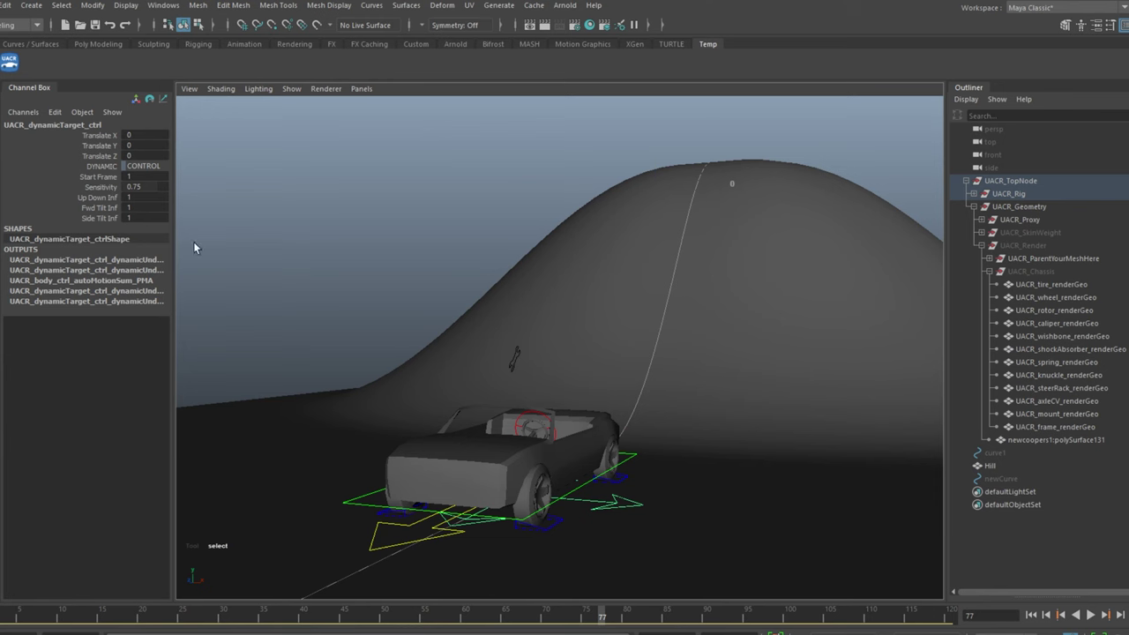
{"action": "left_click", "coordinate": [146, 187]}
{"action": "type", "text": "1"}
{"action": "key", "text": "Return"}
{"action": "left_click", "coordinate": [92, 618]}
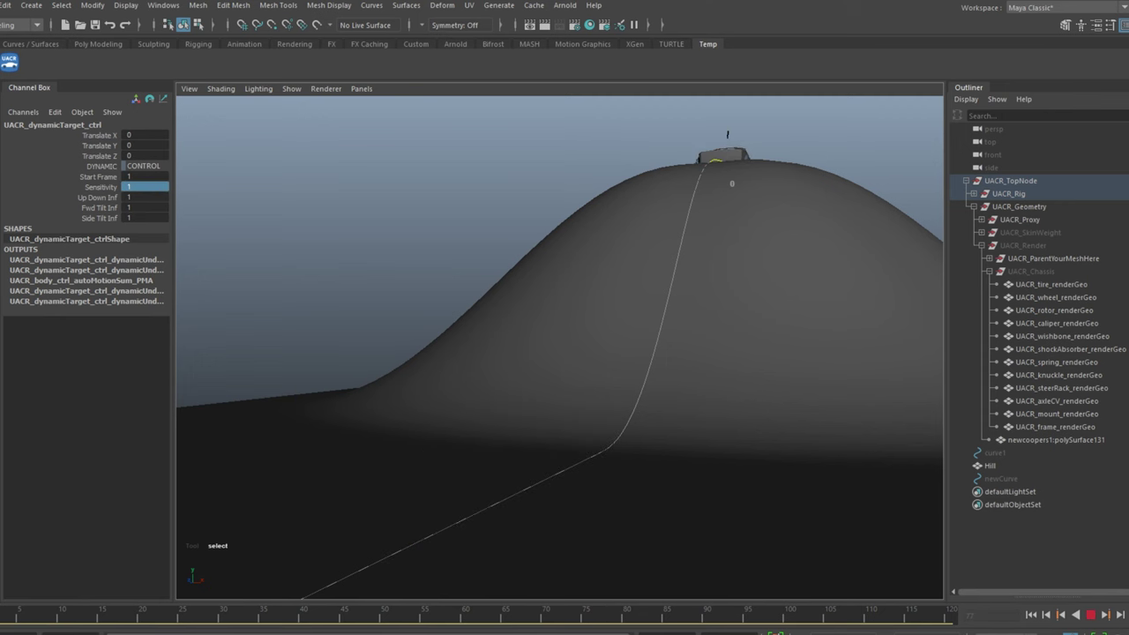
{"action": "key", "text": "alt+v"}
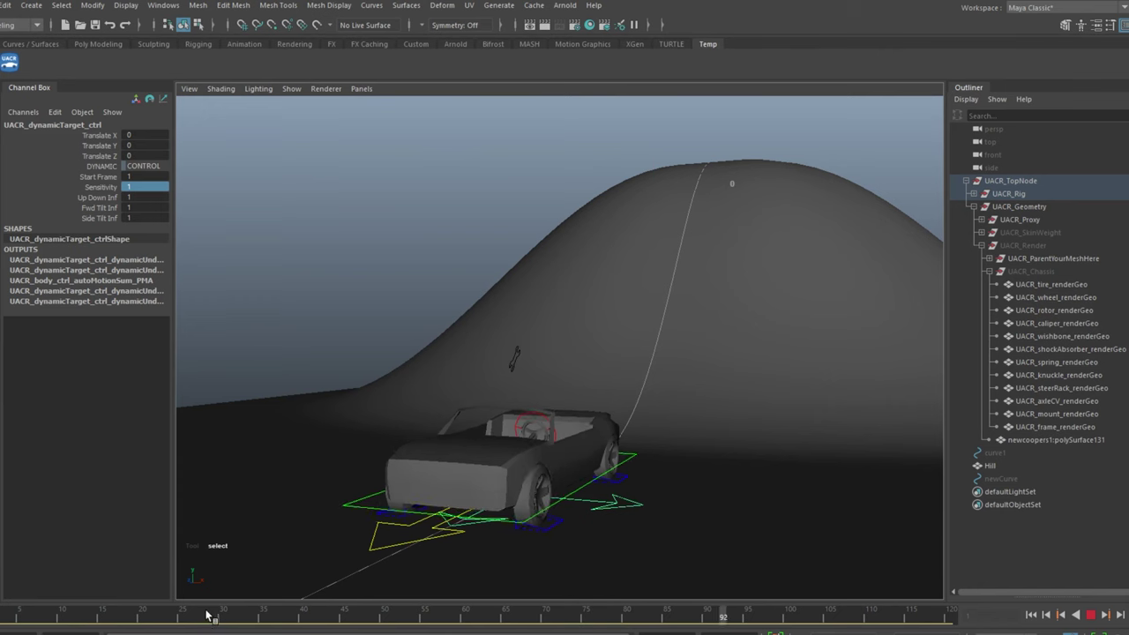
{"action": "key", "text": "alt+v"}
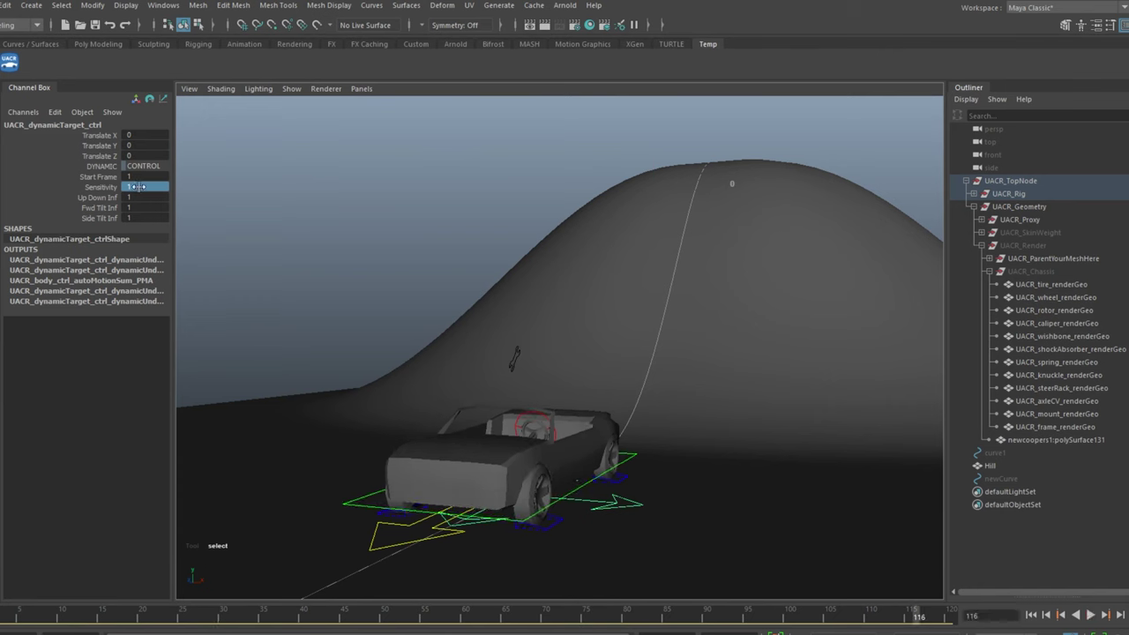
Step: Set the dynamic target control's Sensitivity to 0.5 and replay the downhill drive
{"action": "left_click", "coordinate": [92, 618]}
{"action": "key", "text": "alt+v"}
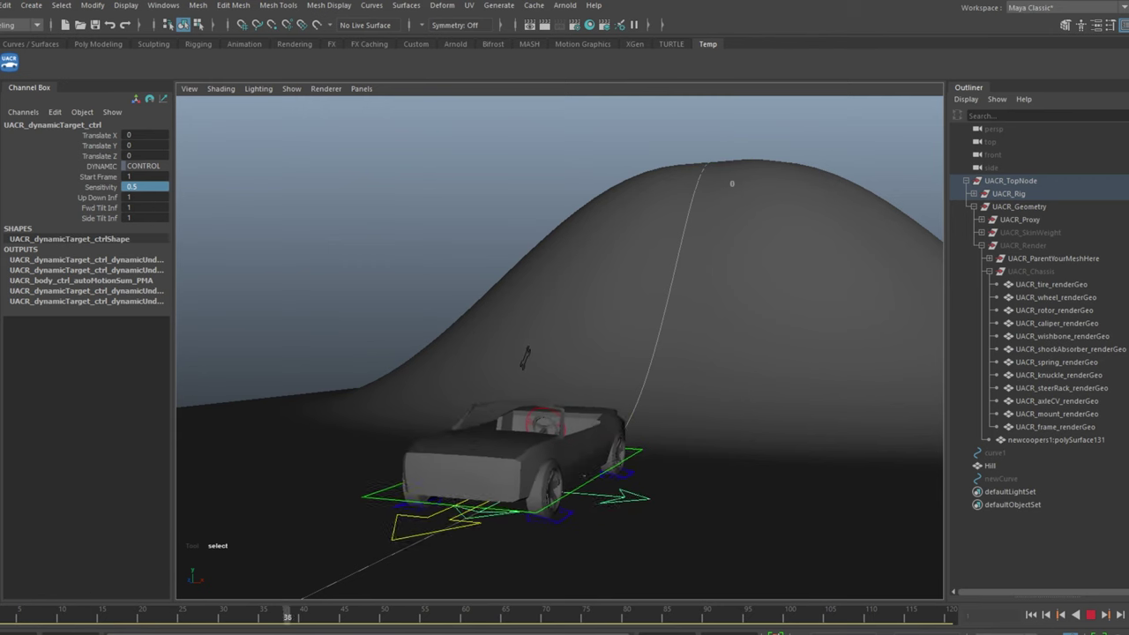
{"action": "key", "text": "alt+v"}
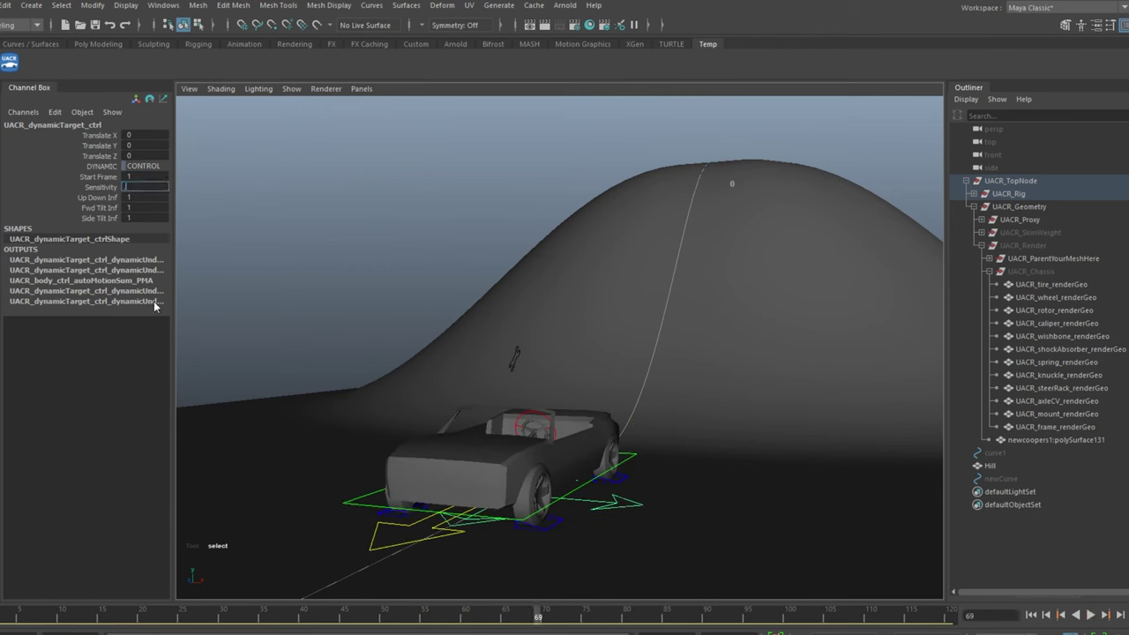
Step: Set the dynamic target control's Sensitivity to 0.2 and replay the downhill drive
{"action": "left_click", "coordinate": [86, 620]}
{"action": "key", "text": "alt+v"}
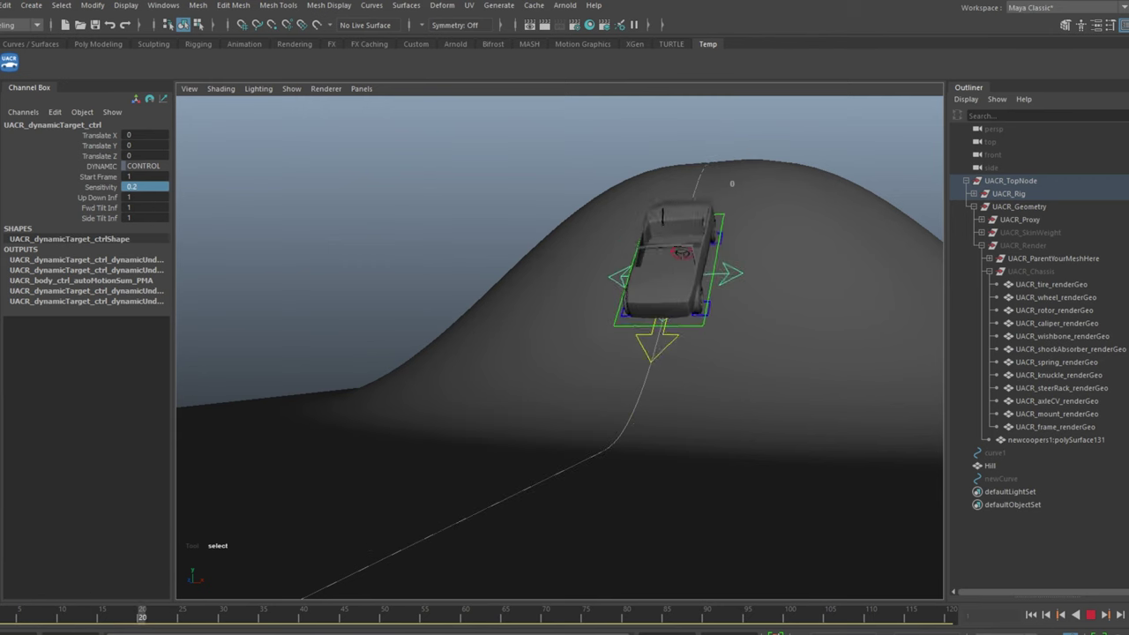
{"action": "key", "text": "alt+v"}
Step: Set Up Down Inf, Fwd Tilt Inf and Side Tilt Inf to 10 on the dynamic target control and play the animation
{"action": "left_click_drag", "start_coordinate": [99, 197], "coordinate": [103, 217]}
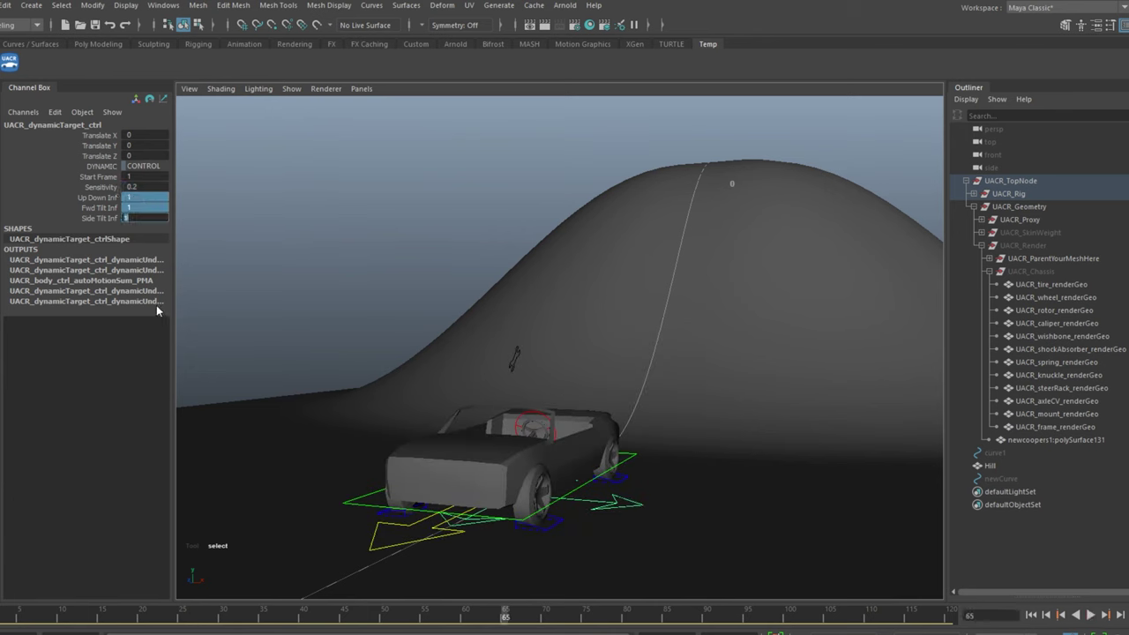
{"action": "type", "text": "10"}
{"action": "key", "text": "Return"}
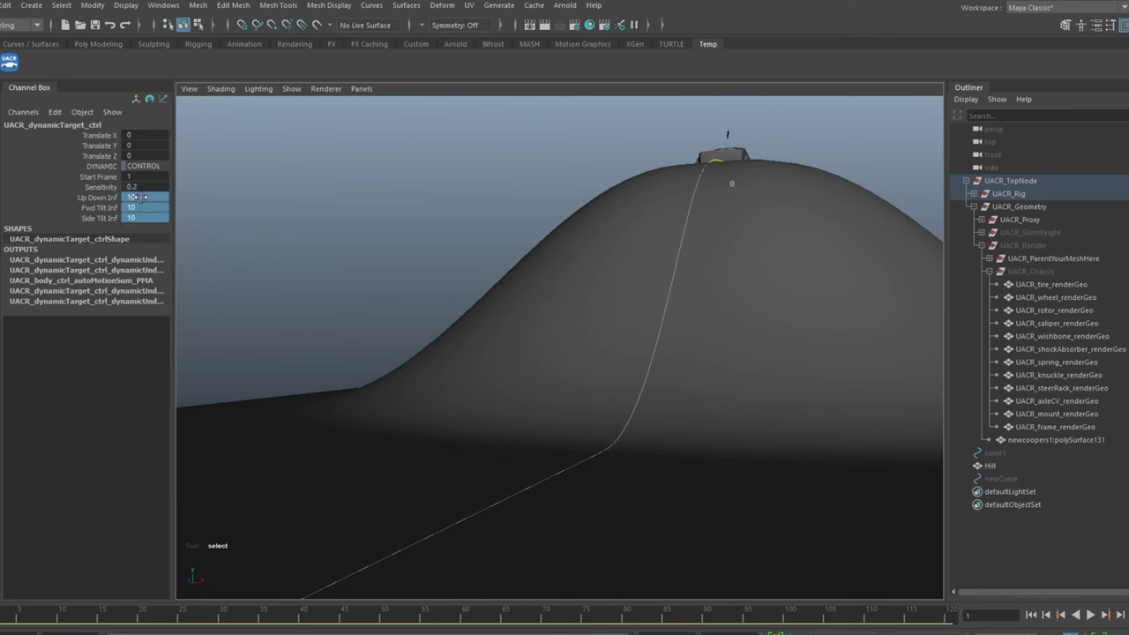
{"action": "key", "text": "alt+v"}
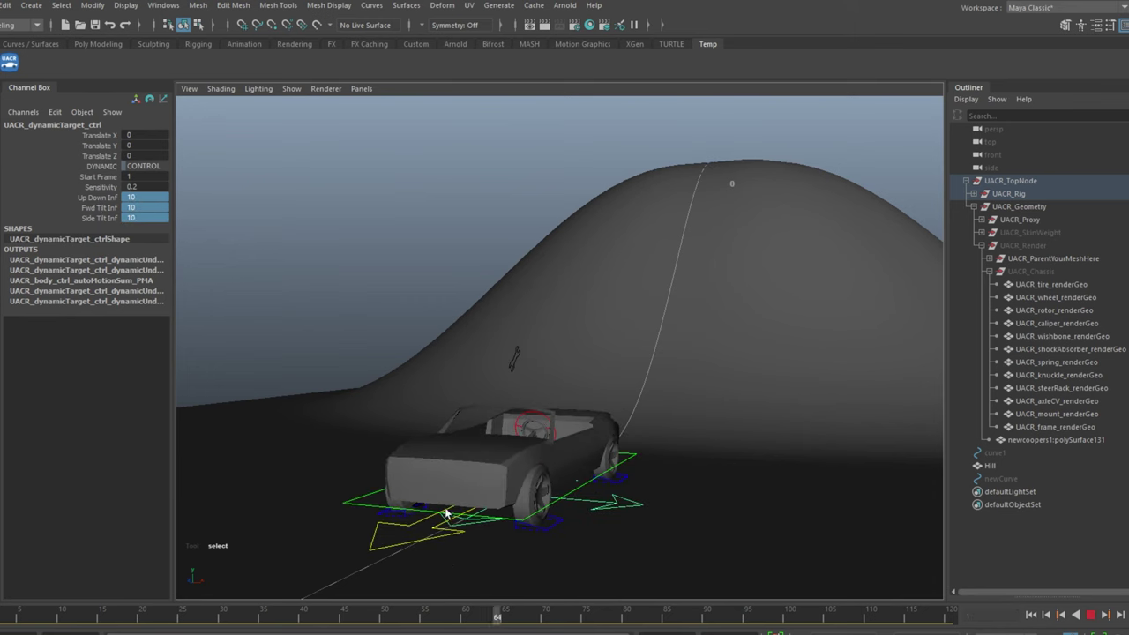
Step: Replay the drive from the start, set the dynamic target control's Sensitivity to 0.5 and play the animation again
{"action": "key", "text": "alt+v"}
{"action": "left_click_drag", "start_coordinate": [104, 614], "coordinate": [1, 614]}
{"action": "key", "text": "alt+v"}
{"action": "key", "text": "alt+v"}
{"action": "double_click", "coordinate": [137, 187]}
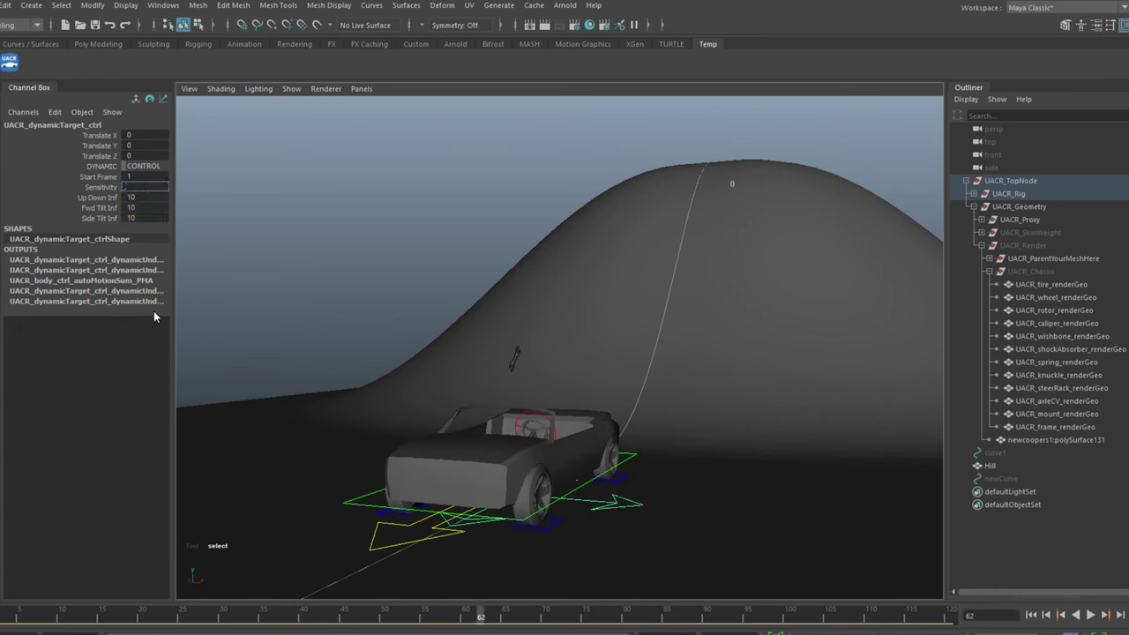
{"action": "type", "text": "0.5"}
{"action": "key", "text": "Return"}
{"action": "key", "text": "alt+shift+v"}
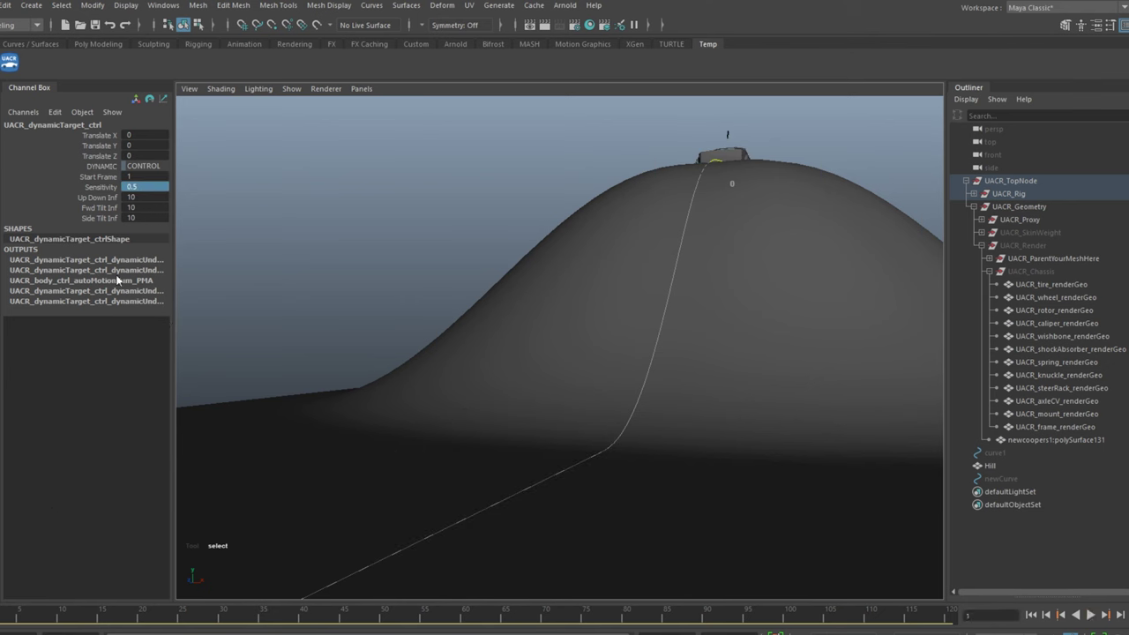
{"action": "key", "text": "alt+v"}
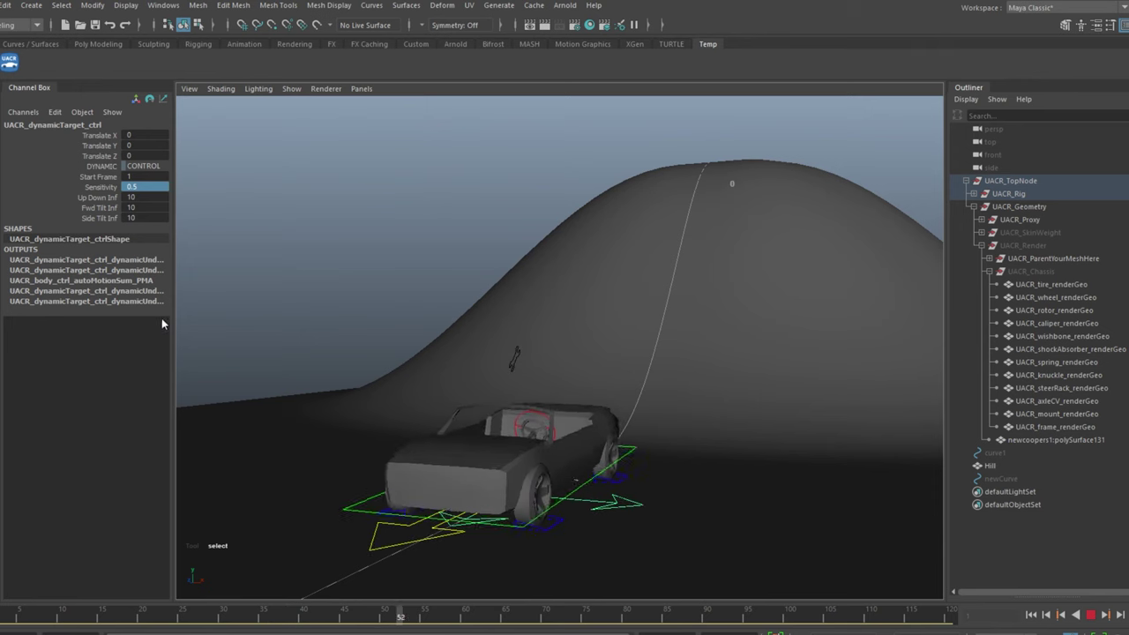
{"action": "key", "text": "alt+v"}
Step: Set Up Down Inf, Fwd Tilt Inf and Side Tilt Inf to 1 on the dynamic target control and return to frame 1
{"action": "left_click_drag", "start_coordinate": [139, 218], "coordinate": [148, 198]}
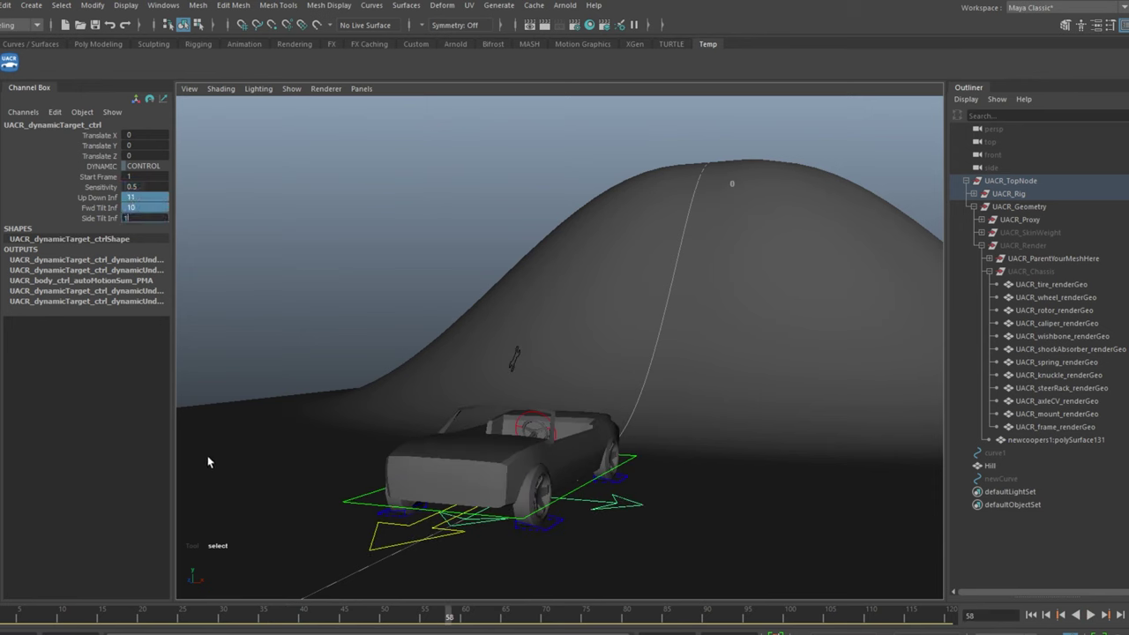
{"action": "type", "text": "1"}
{"action": "key", "text": "Return"}
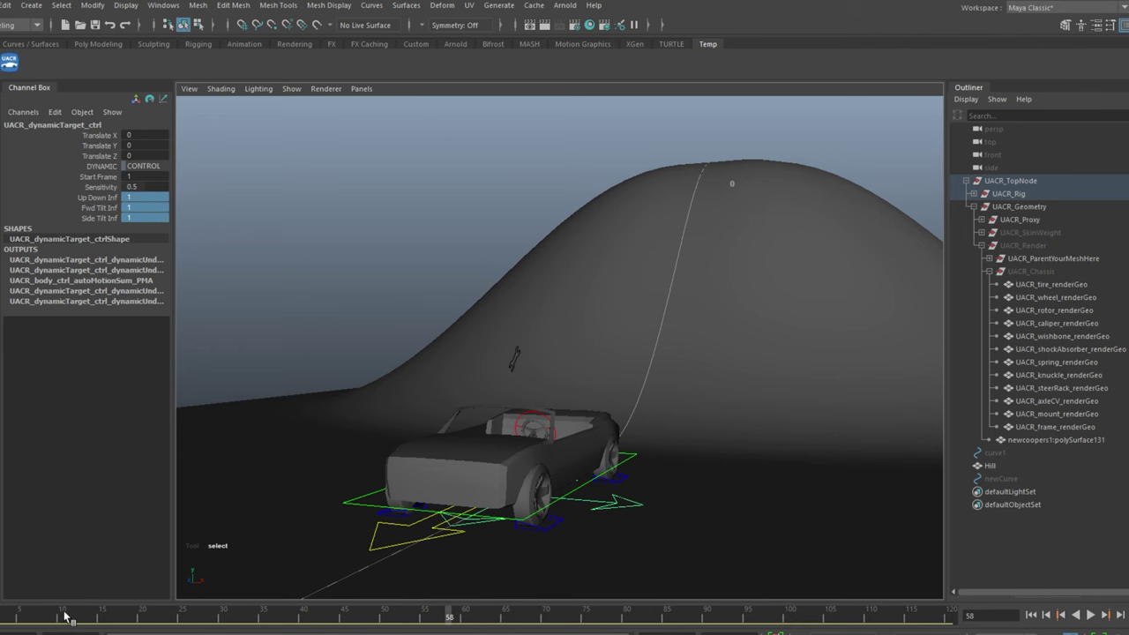
{"action": "left_click", "coordinate": [2, 617]}
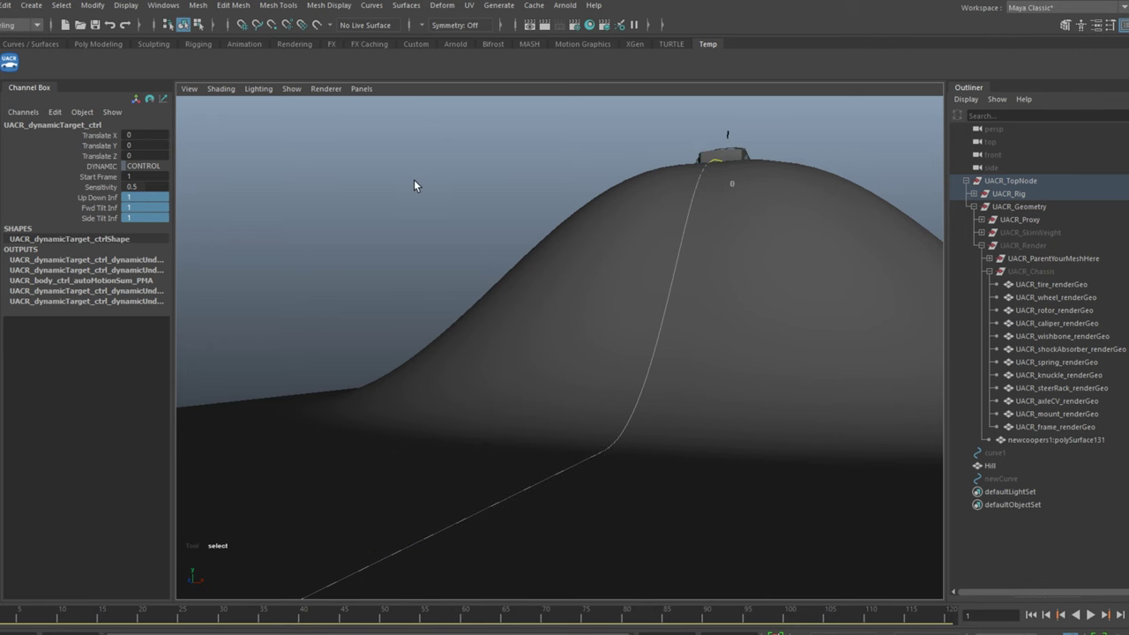
Step: Reshape the downhill path curve into a winding line by moving its control vertices sideways with soft selection
{"action": "left_click", "coordinate": [415, 183]}
{"action": "scroll", "coordinate": [436, 212], "scroll_direction": "down", "scroll_amount": 3}
{"action": "left_click_drag", "start_coordinate": [438, 211], "coordinate": [562, 198], "text": "alt"}
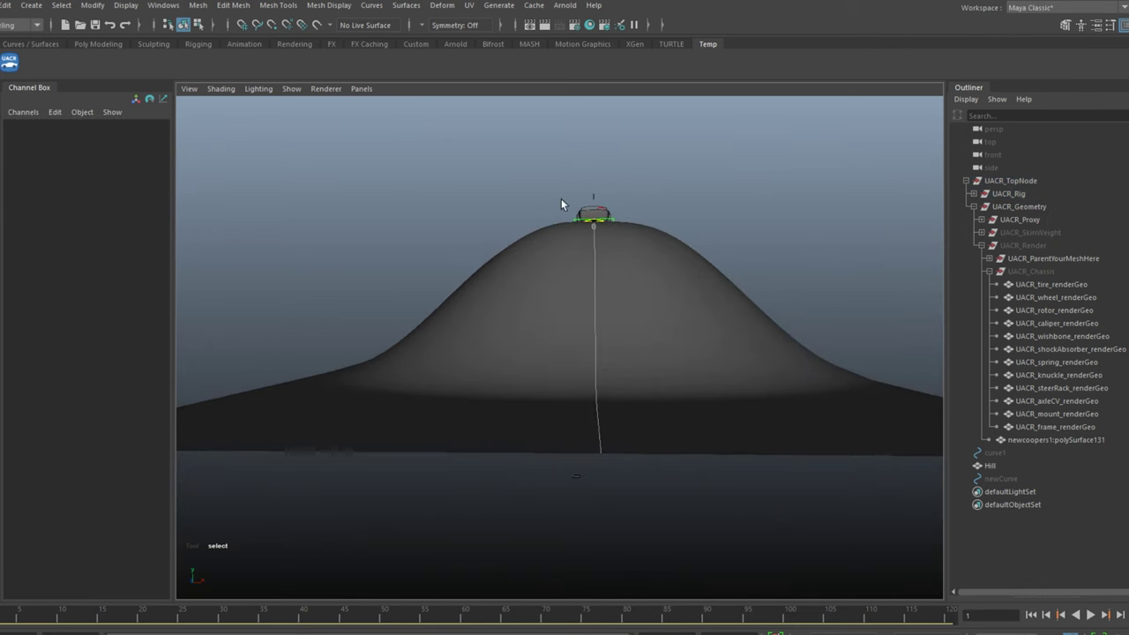
{"action": "left_click", "coordinate": [597, 283]}
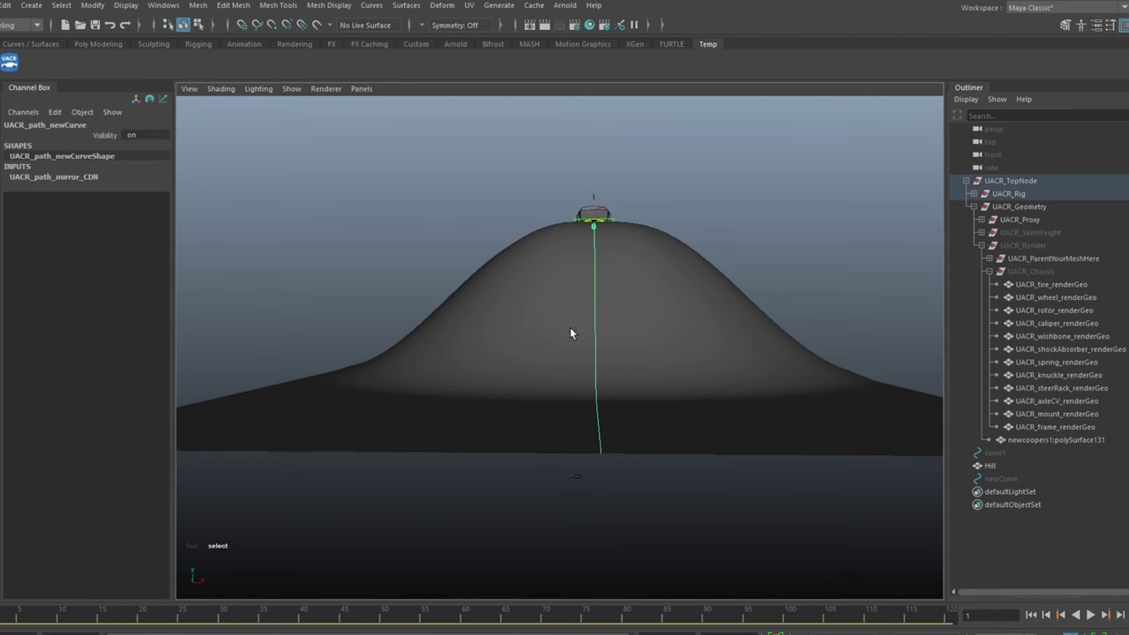
{"action": "right_click_drag", "start_coordinate": [570, 328], "coordinate": [609, 348]}
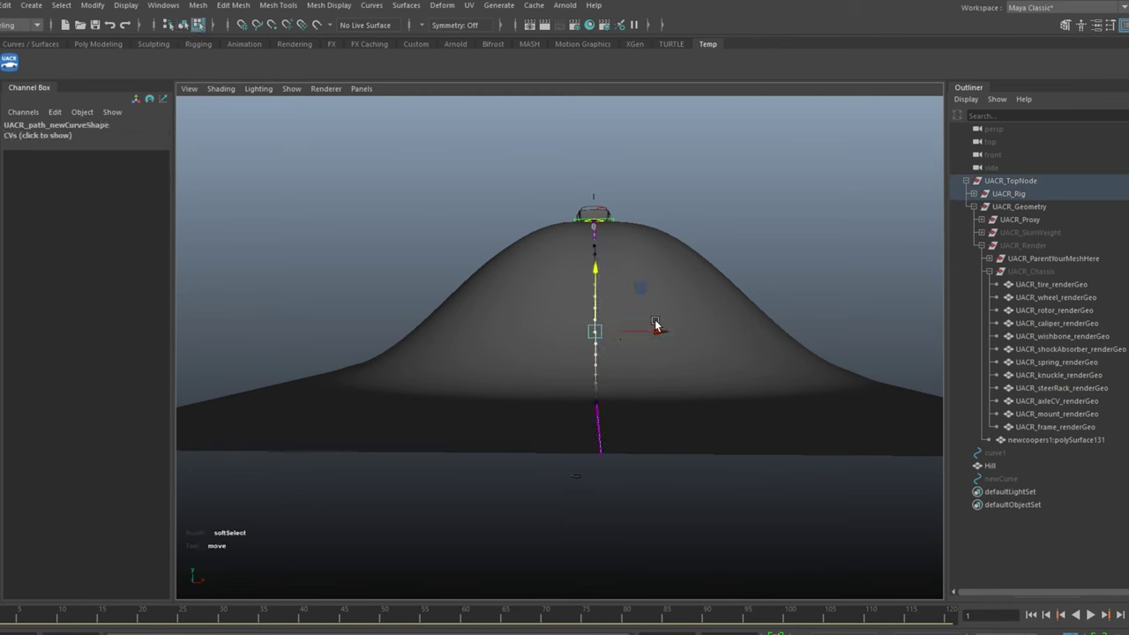
{"action": "left_click_drag", "start_coordinate": [661, 331], "coordinate": [687, 333]}
{"action": "left_click_drag", "start_coordinate": [585, 401], "coordinate": [621, 411]}
{"action": "left_click_drag", "start_coordinate": [619, 351], "coordinate": [608, 434], "text": "alt"}
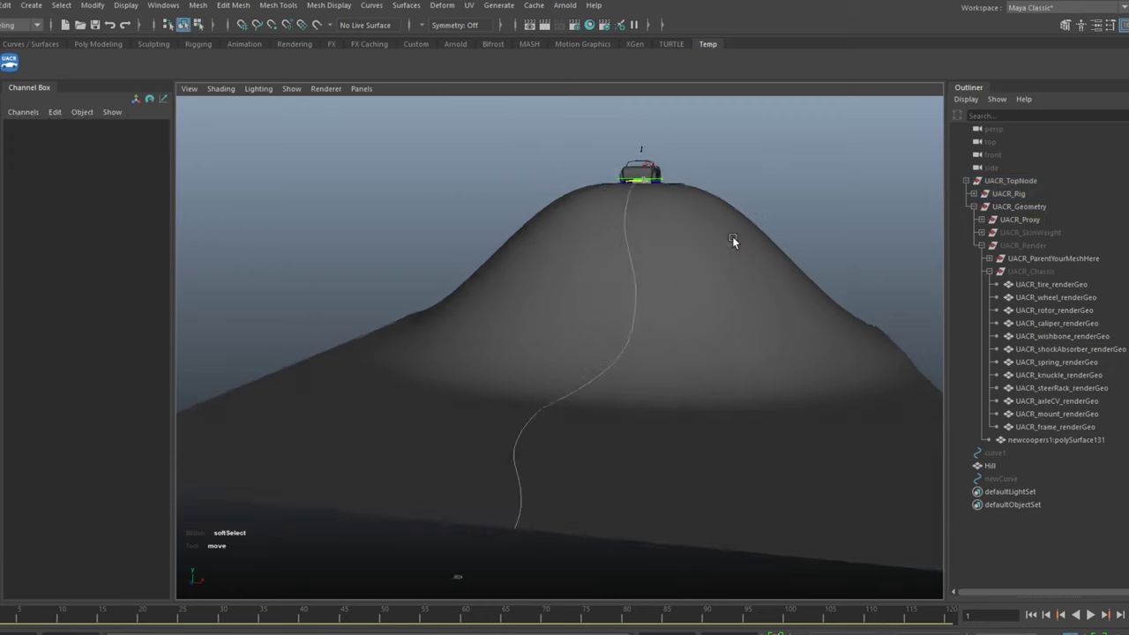
Step: Play the car's drive along the winding path and watch the body motion from close up
{"action": "left_click_drag", "start_coordinate": [733, 236], "coordinate": [679, 295], "text": "alt"}
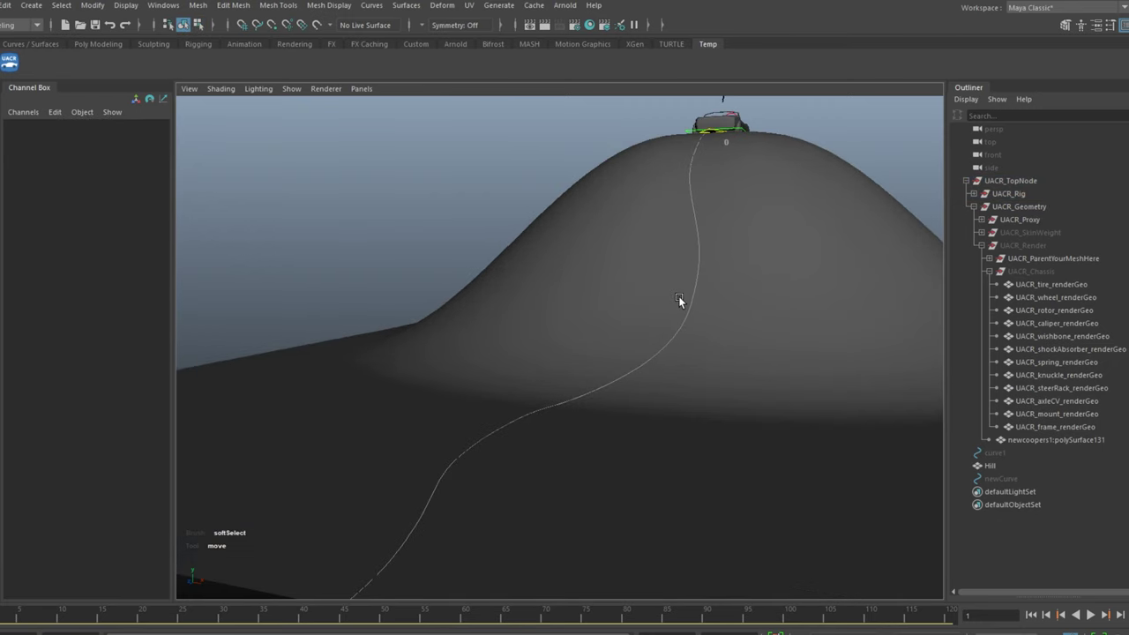
{"action": "key", "text": "alt+v"}
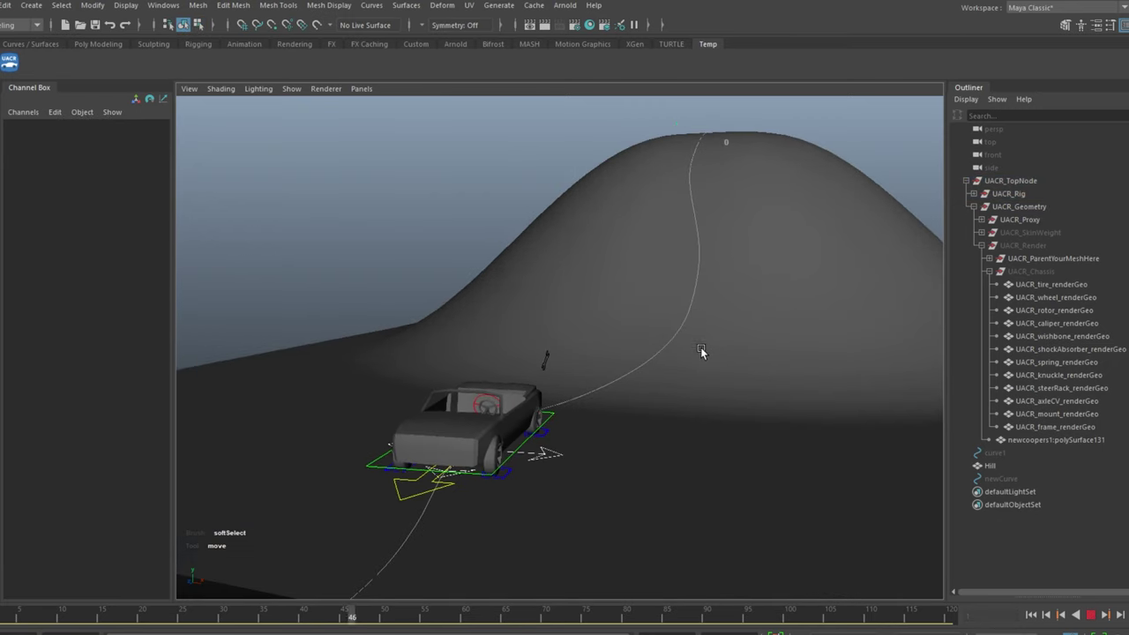
{"action": "left_click_drag", "start_coordinate": [742, 316], "coordinate": [718, 376], "text": "alt"}
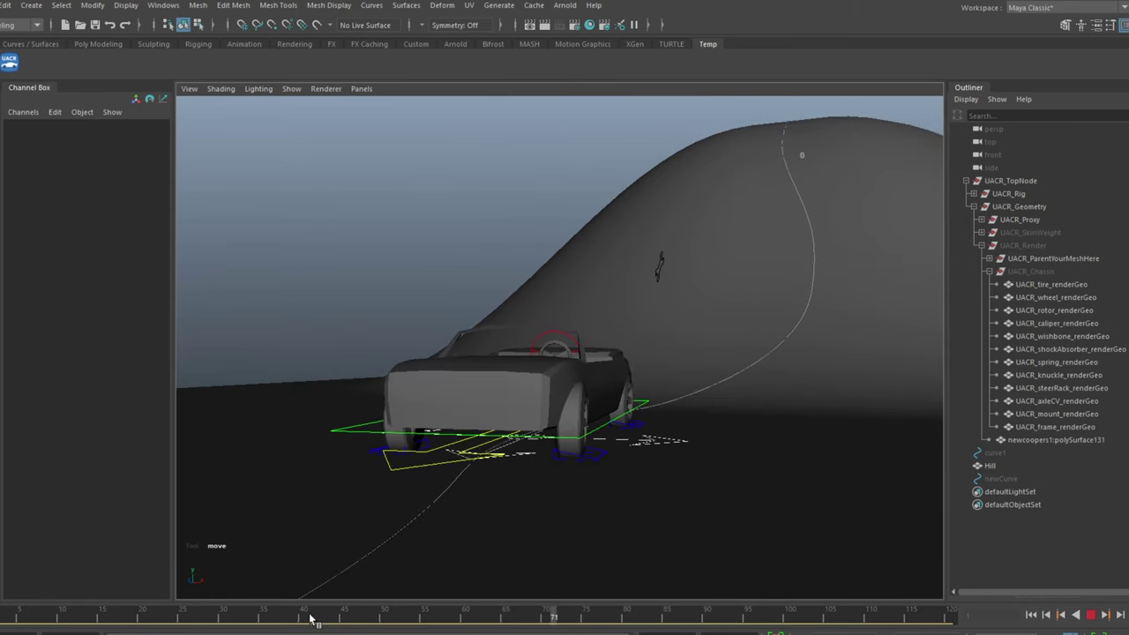
{"action": "key", "text": "Escape"}
Step: Turn off the rig's proxy display in the UACR tool to show the detailed car mesh, and replay the drive from the start
{"action": "left_click", "coordinate": [10, 62]}
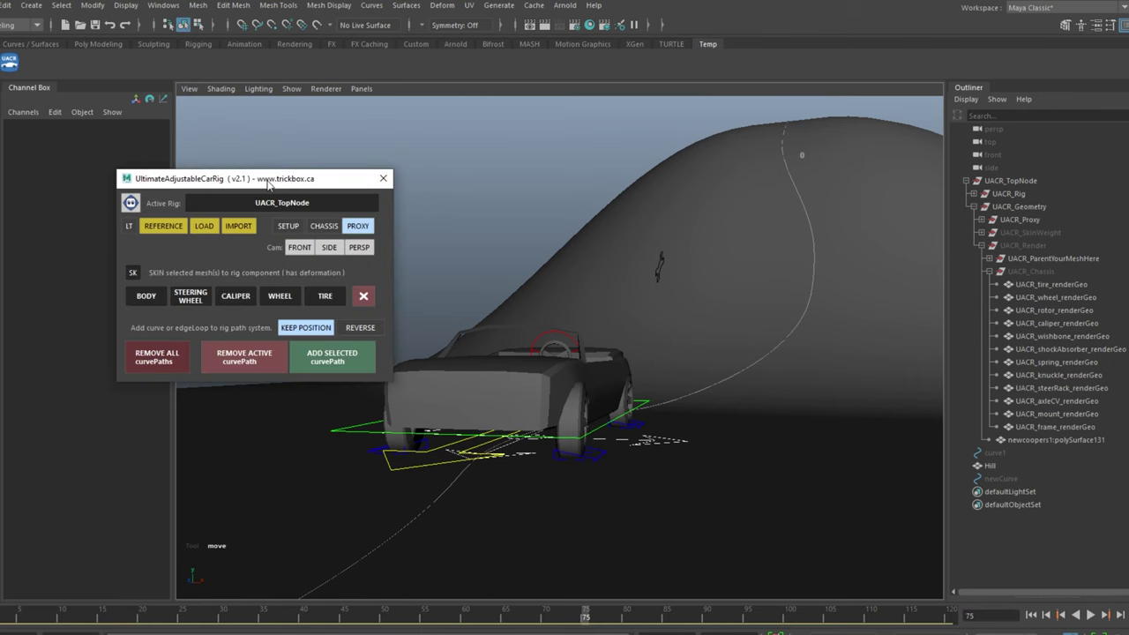
{"action": "left_click", "coordinate": [357, 226]}
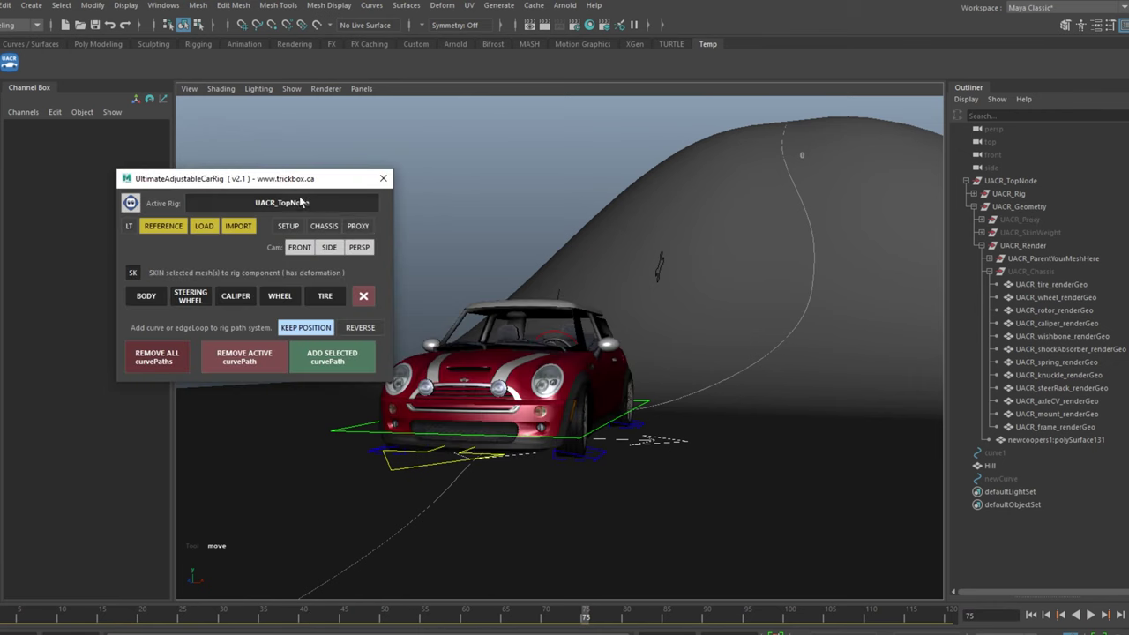
{"action": "left_click_drag", "start_coordinate": [294, 180], "coordinate": [178, 115]}
{"action": "left_click_drag", "start_coordinate": [136, 621], "coordinate": [0, 622]}
{"action": "key", "text": "alt+v"}
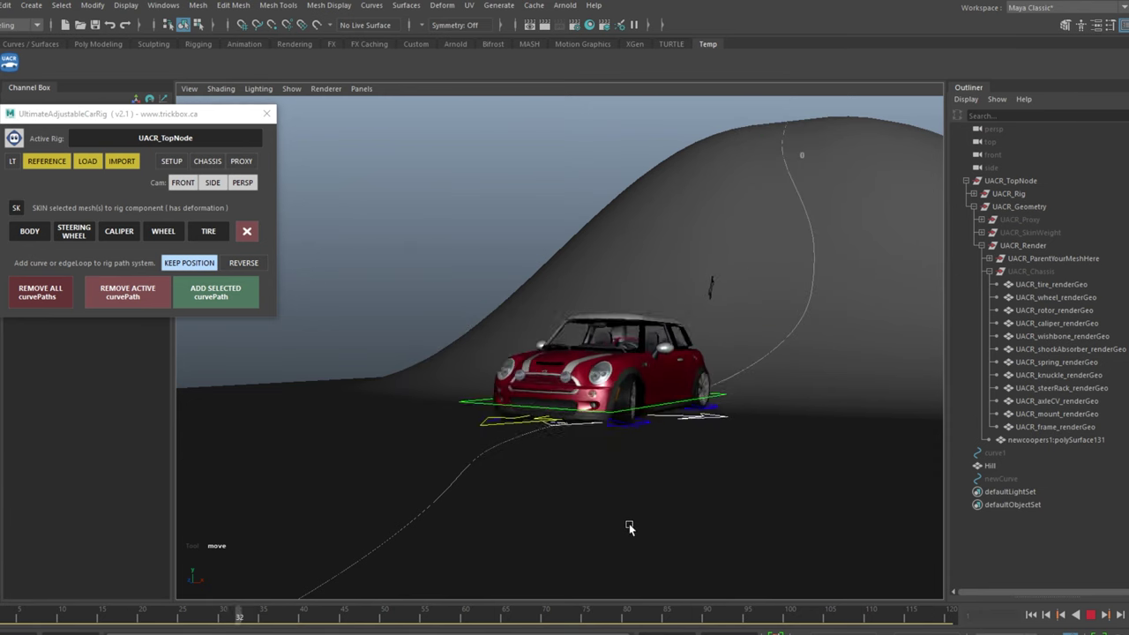
{"action": "key", "text": "Escape"}
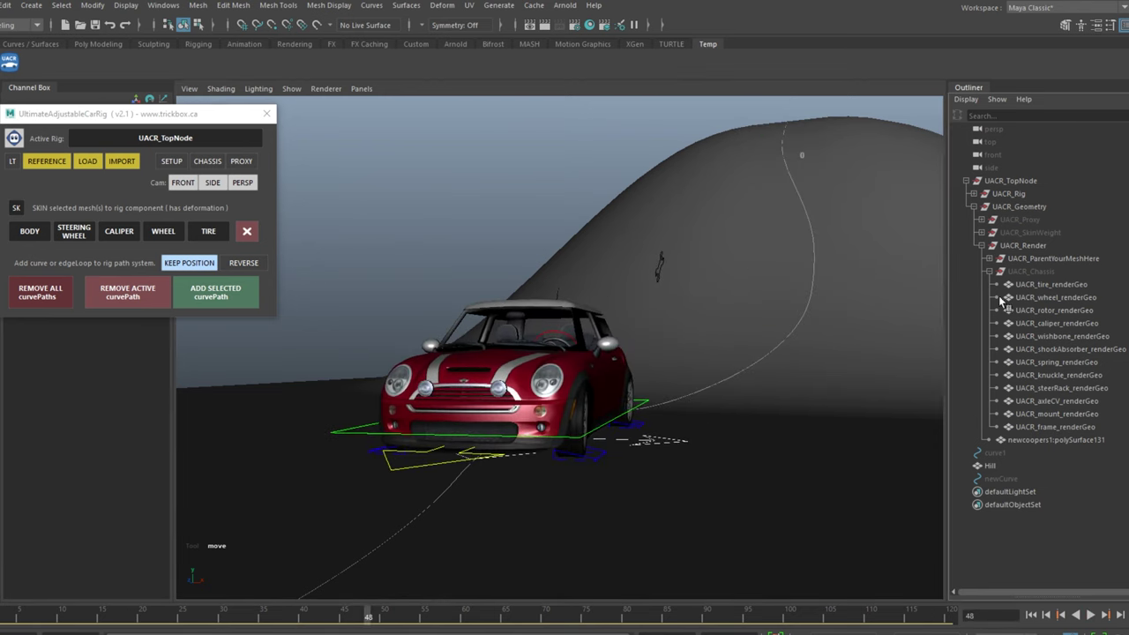
Step: Expand UACR_Rig and collapse UACR_Geometry in the hierarchy, and inspect the UACR_root_jt skeleton and the car body mesh
{"action": "left_click", "coordinate": [975, 194]}
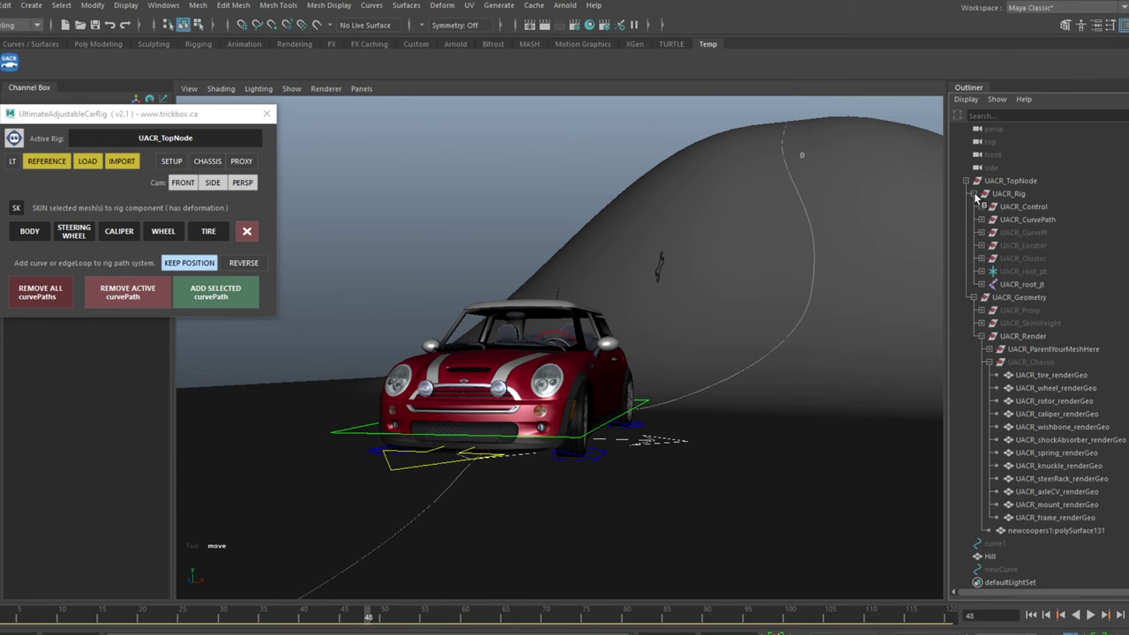
{"action": "left_click", "coordinate": [975, 299]}
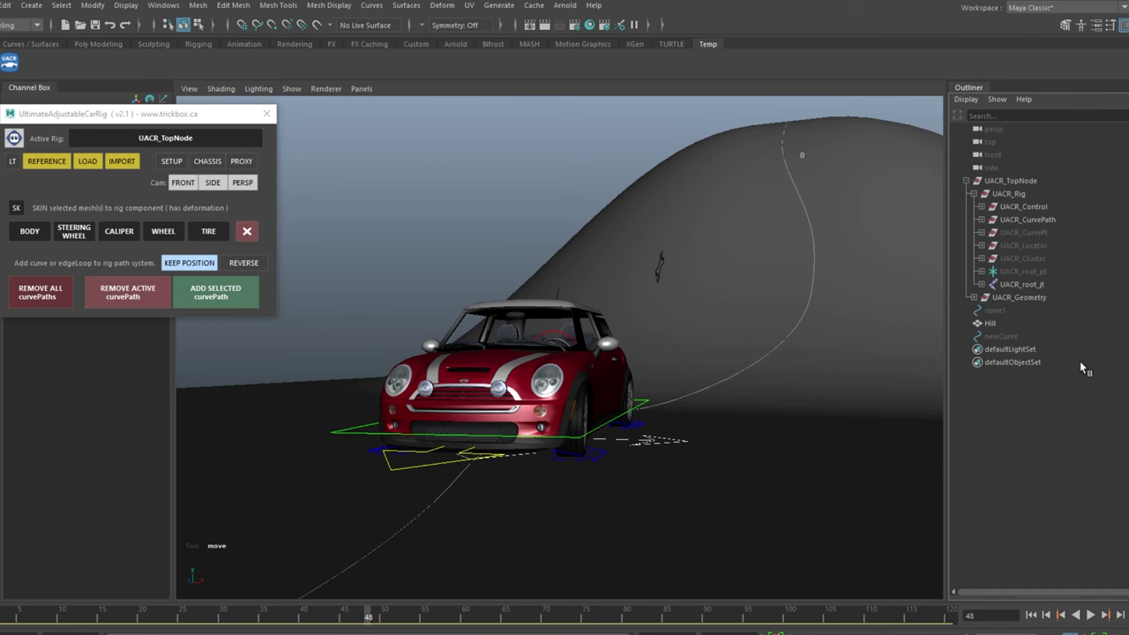
{"action": "left_click", "coordinate": [1046, 285]}
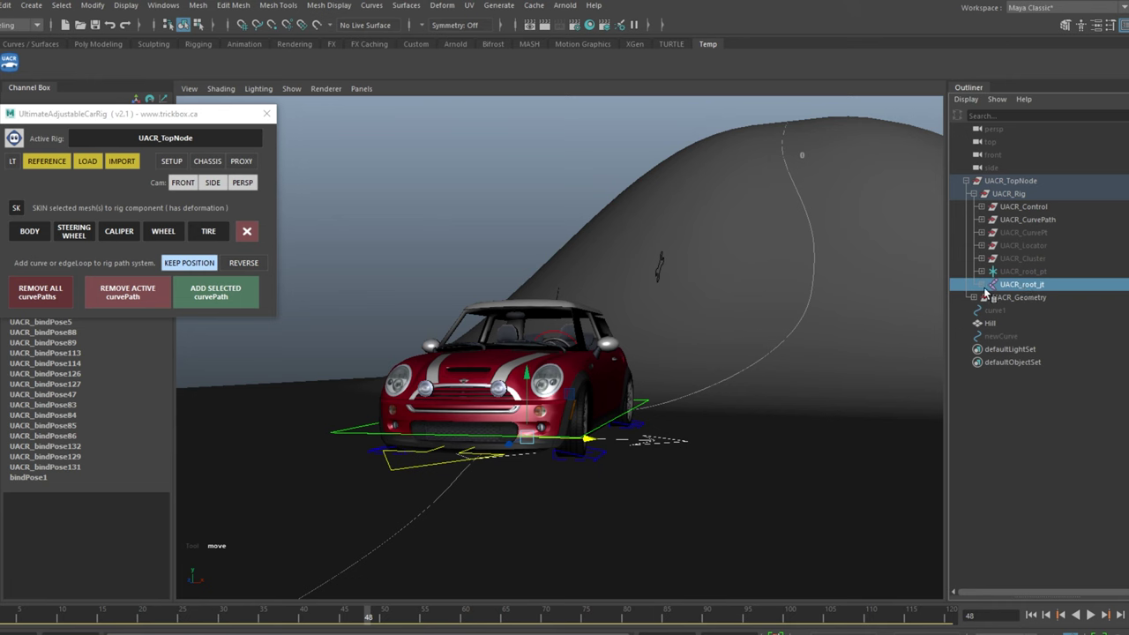
{"action": "left_click", "coordinate": [525, 338]}
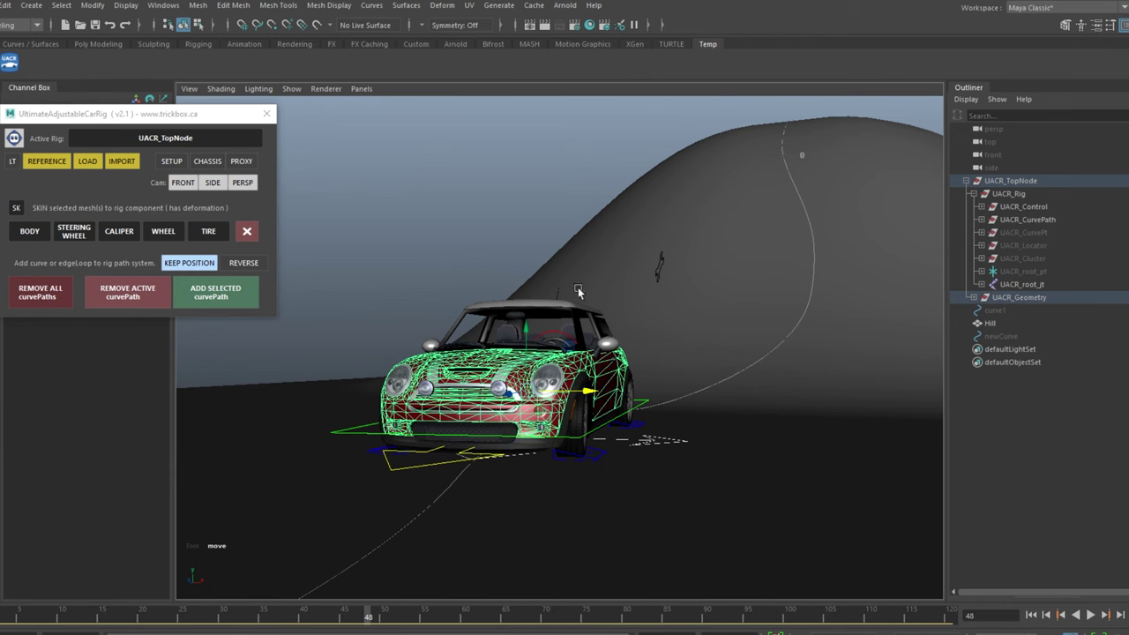
Step: Bake the simulation on UACR_root_jt with Hierarchy Below, the Time Slider range and a sample rate of 1
{"action": "left_click", "coordinate": [1021, 284]}
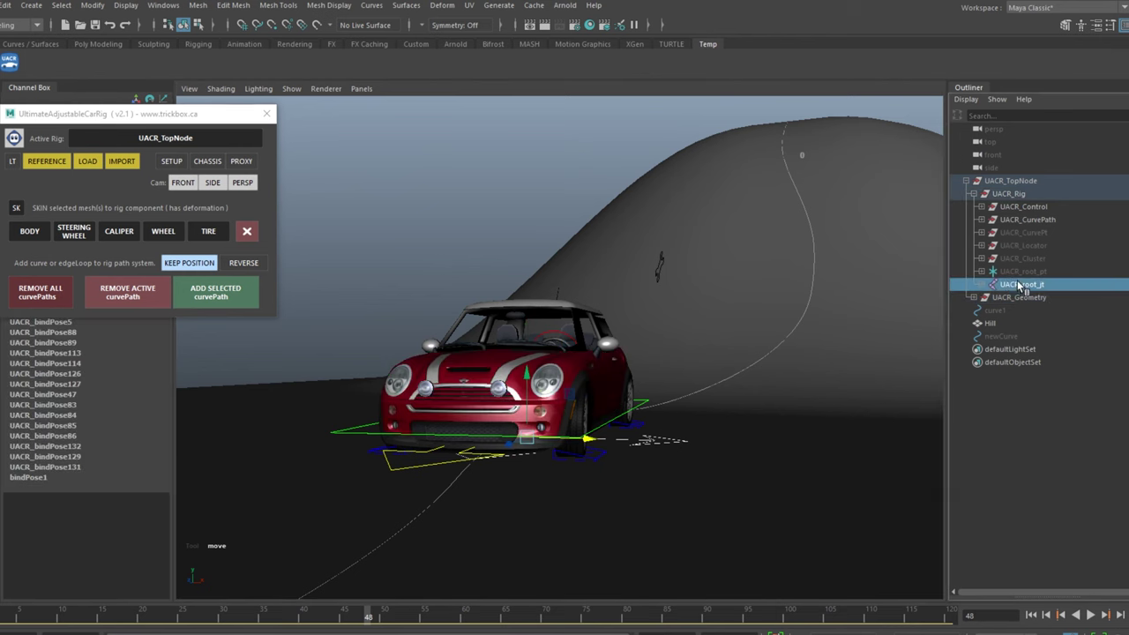
{"action": "left_click", "coordinate": [7, 6]}
{"action": "mouse_move", "coordinate": [33, 8]}
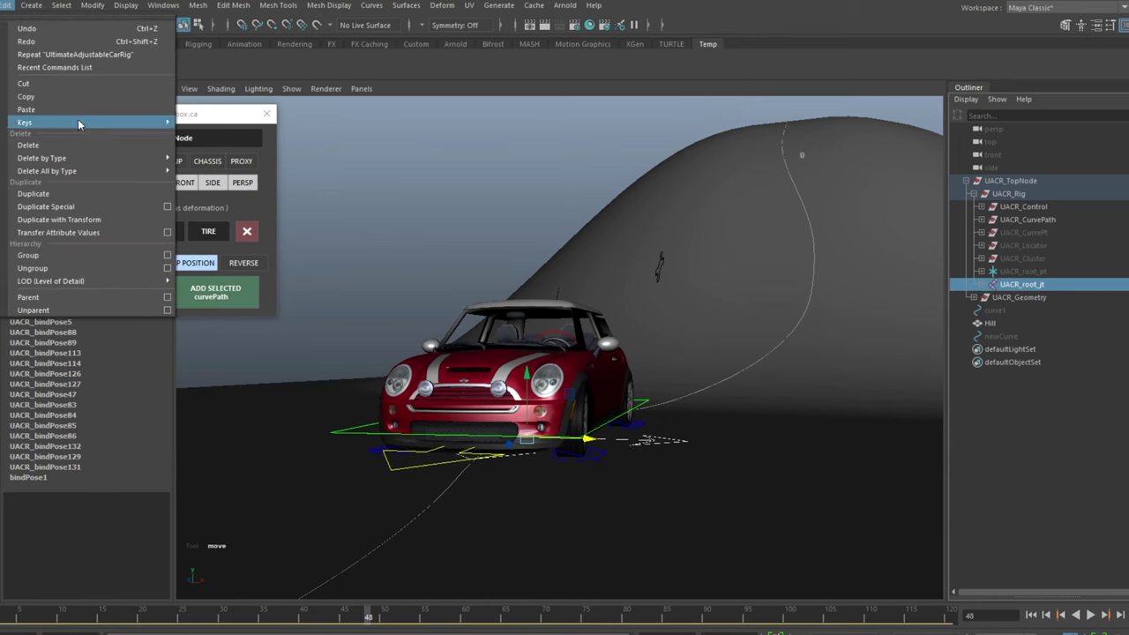
{"action": "mouse_move", "coordinate": [79, 122]}
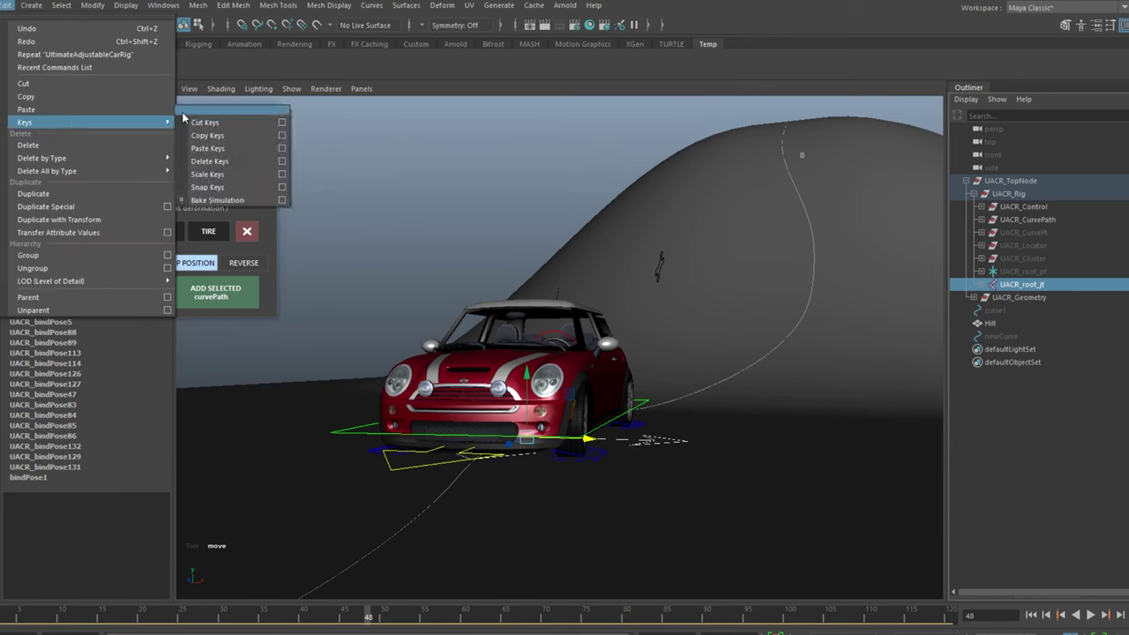
{"action": "left_click", "coordinate": [282, 200]}
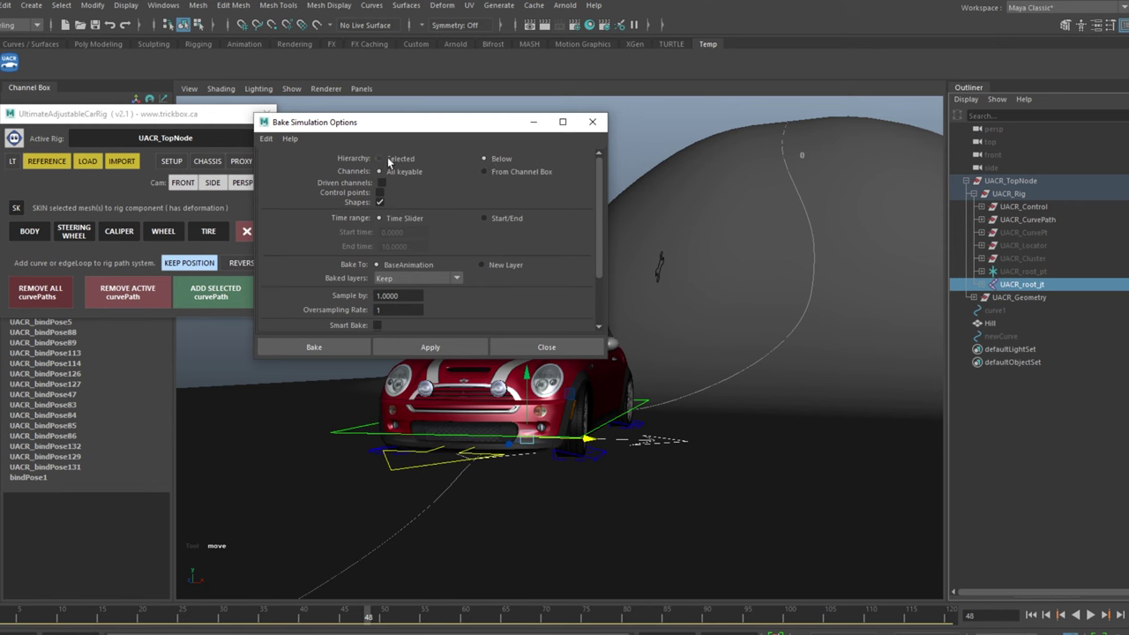
{"action": "left_click", "coordinate": [451, 346]}
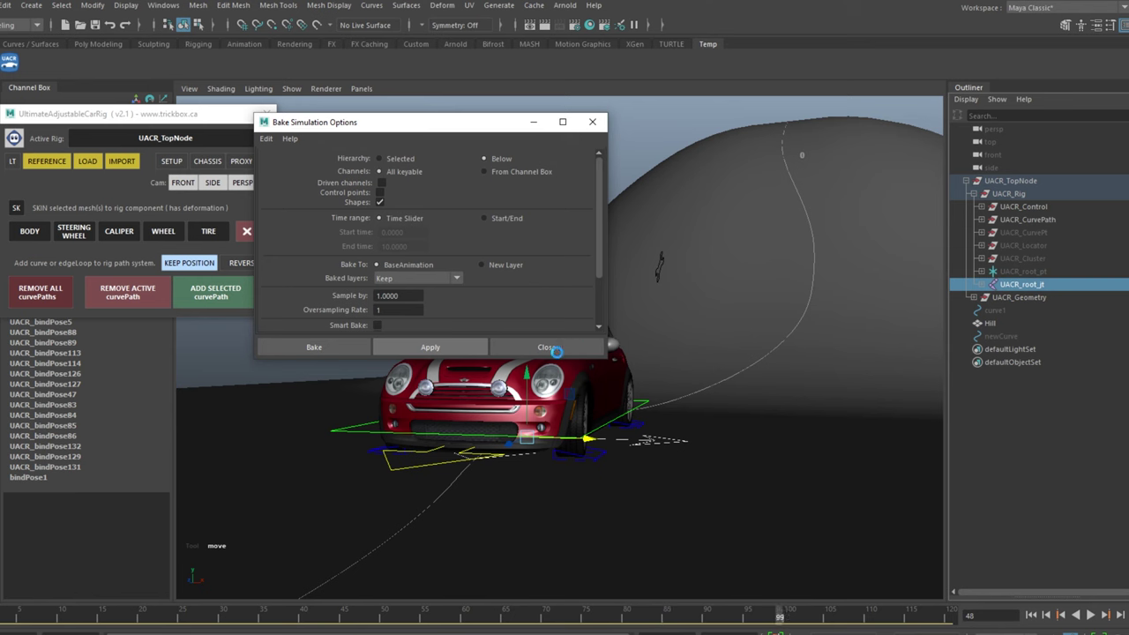
{"action": "left_click", "coordinate": [549, 347]}
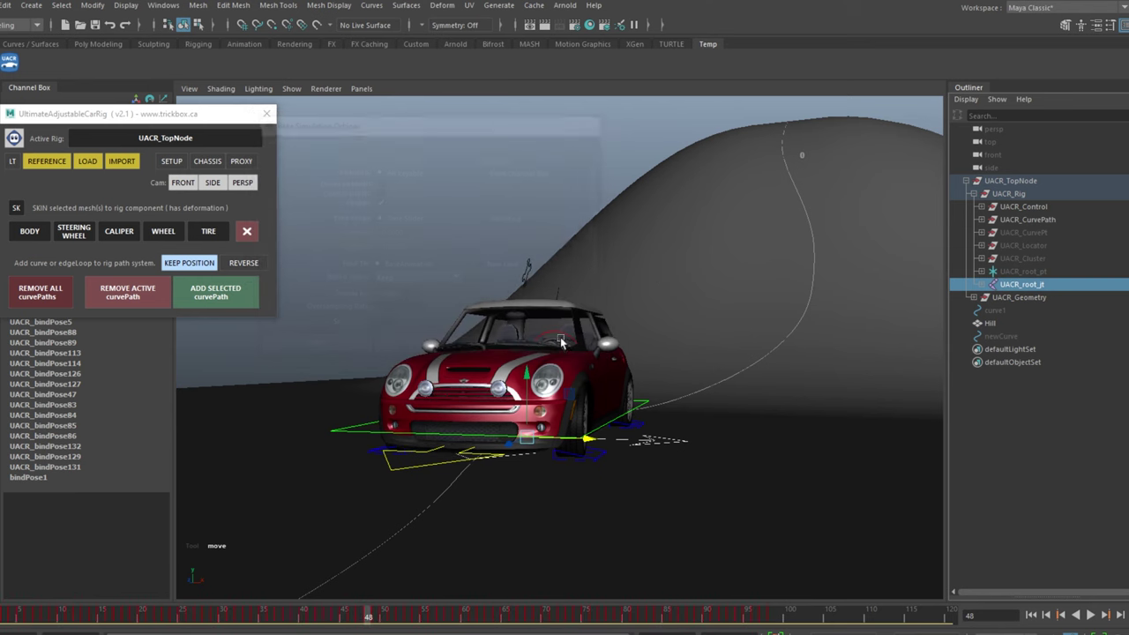
Step: Return to frame 1 and move UACR_root_jt and UACR_Geometry out of UACR_TopNode to the top level of the scene
{"action": "left_click_drag", "start_coordinate": [370, 621], "coordinate": [2, 615]}
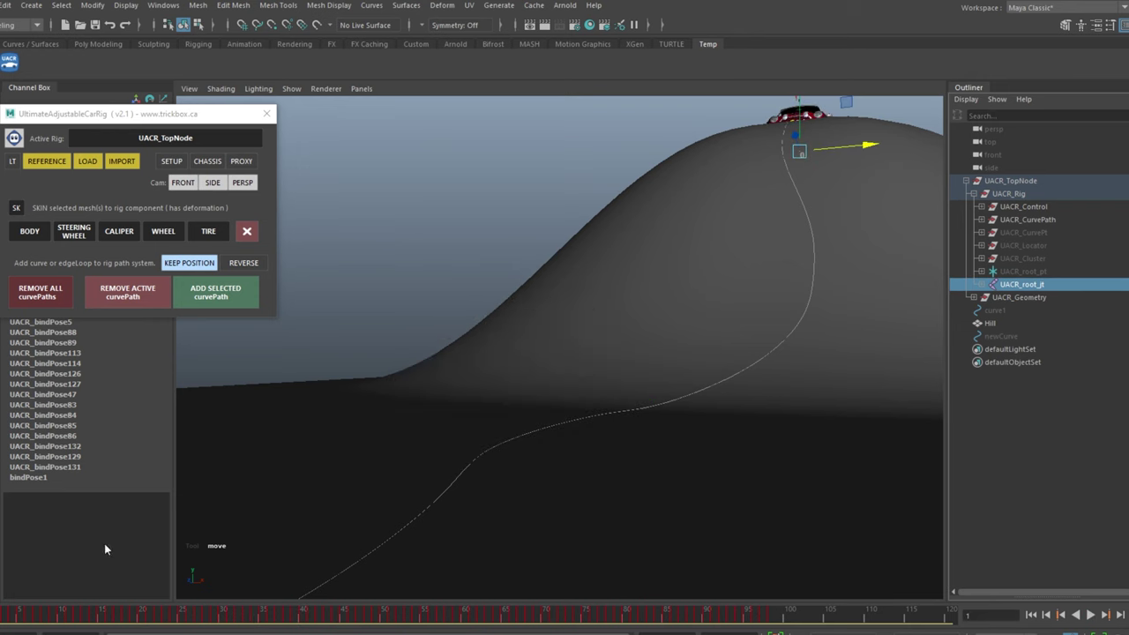
{"action": "middle_click_drag", "start_coordinate": [1013, 290], "coordinate": [991, 350]}
{"action": "left_click", "coordinate": [1023, 285]}
{"action": "middle_click_drag", "start_coordinate": [1020, 296], "coordinate": [1006, 353]}
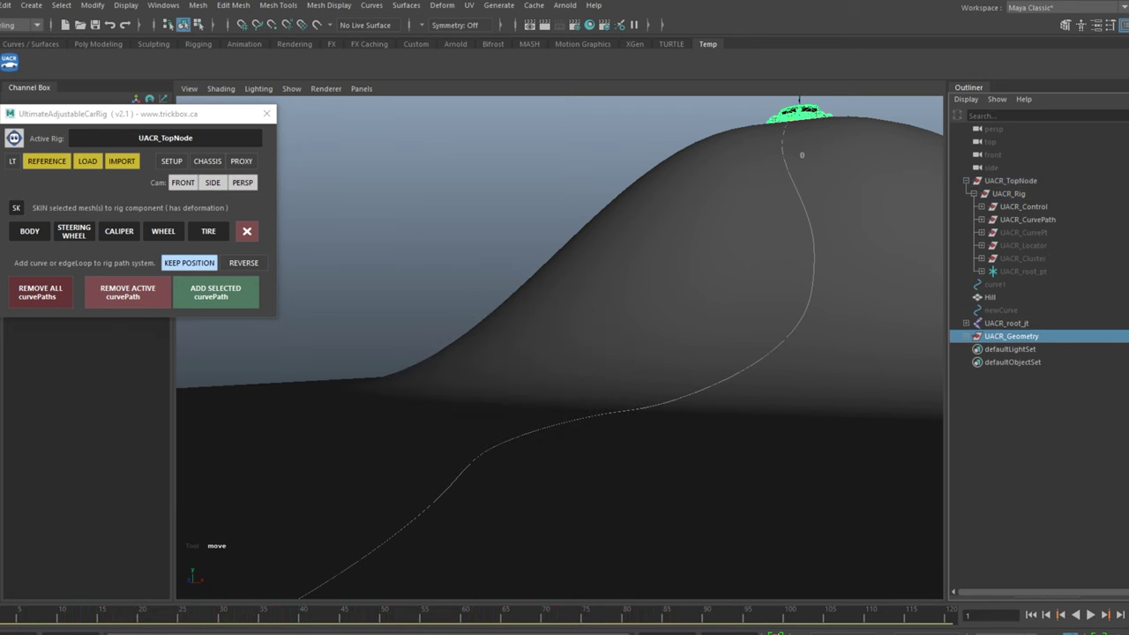
Step: Delete UACR_TopNode with the remaining rig and play the baked car animation
{"action": "left_click", "coordinate": [1005, 181]}
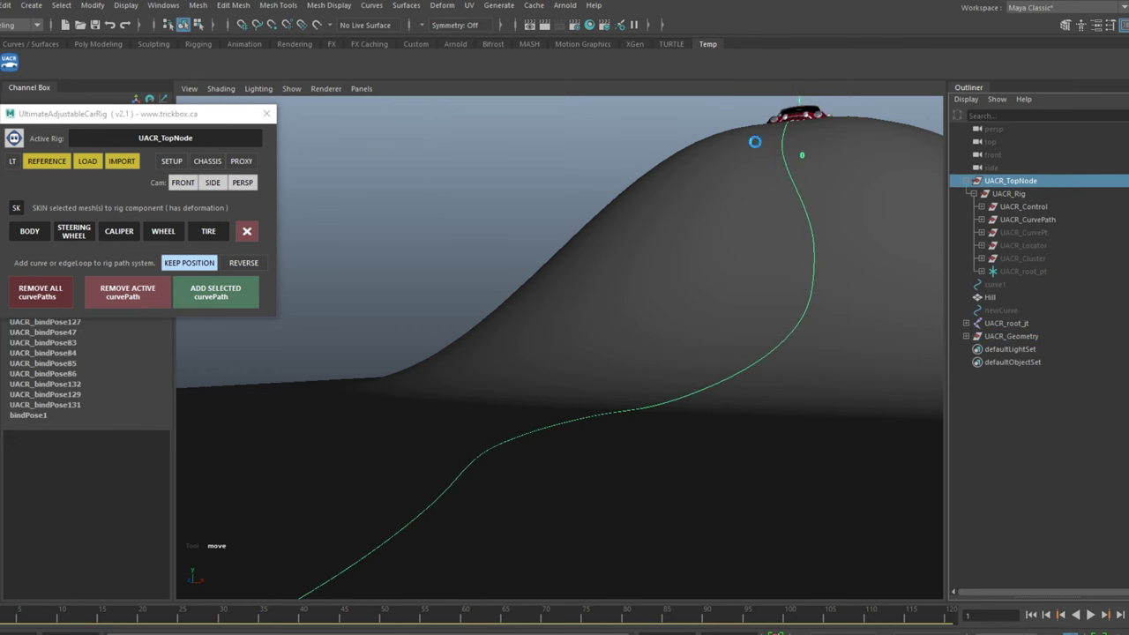
{"action": "key", "text": "Delete"}
{"action": "left_click", "coordinate": [475, 200]}
{"action": "key", "text": "alt+v"}
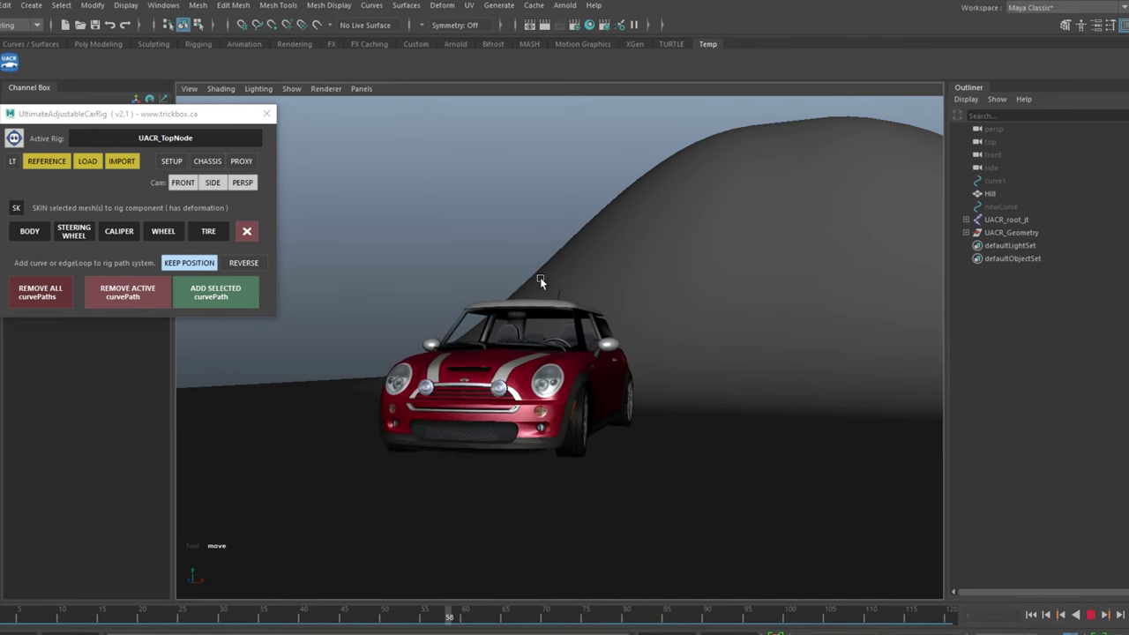